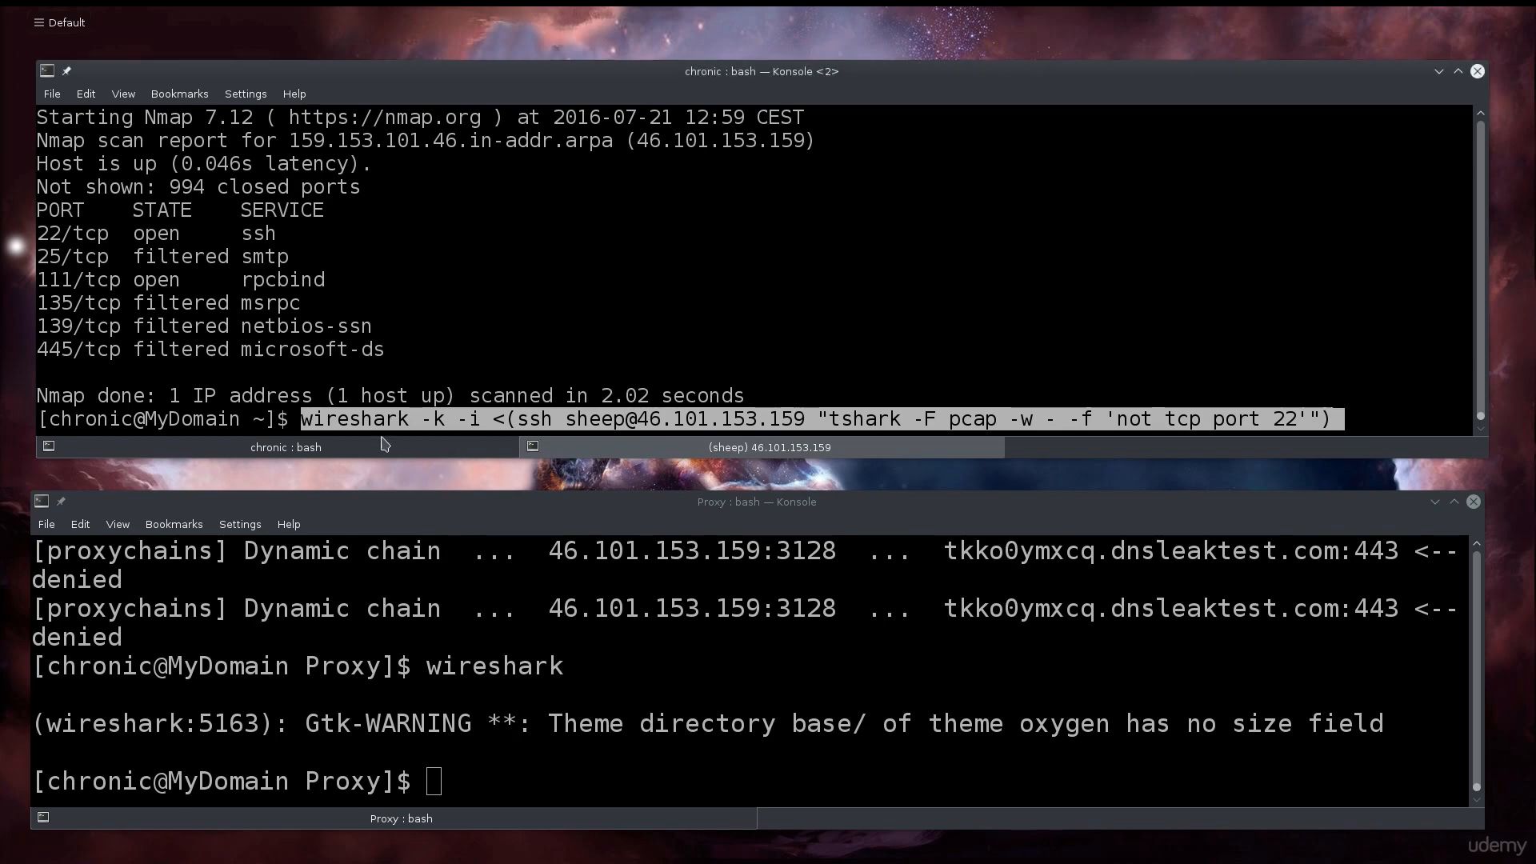
# - Browse earlier ssh and tshark commands, erase the recalled line, and clear the local terminal
pyautogui.press('Up')
pyautogui.press('Down')
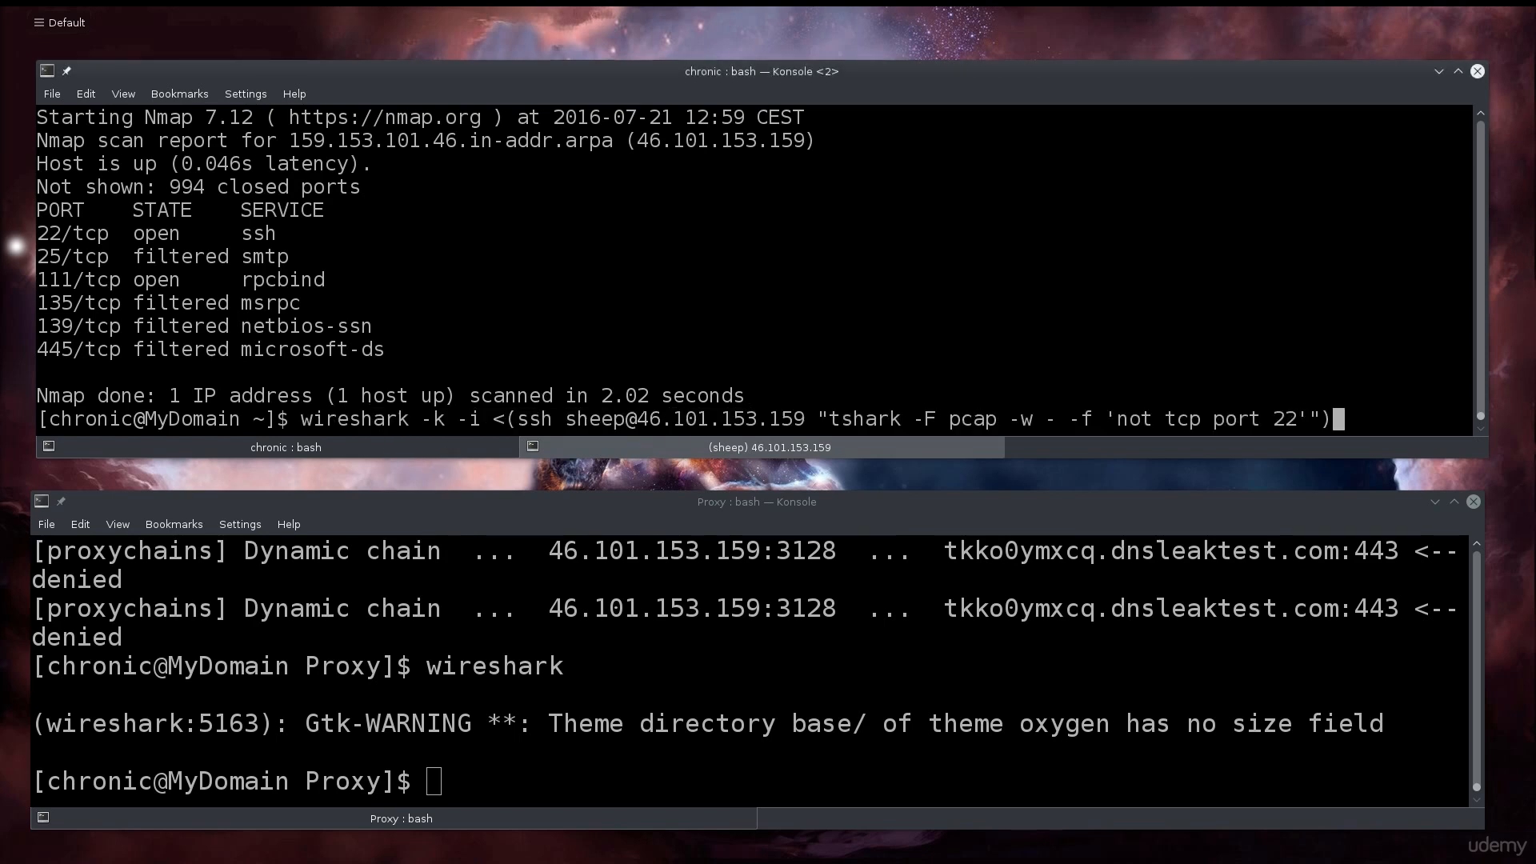
pyautogui.press('Up')
pyautogui.press('BackSpace')
pyautogui.press('BackSpace')
pyautogui.press('BackSpace')
pyautogui.press('BackSpace')
pyautogui.press('BackSpace')
pyautogui.press('Up')
pyautogui.press('Up')
pyautogui.press('Up')
pyautogui.press('Up')
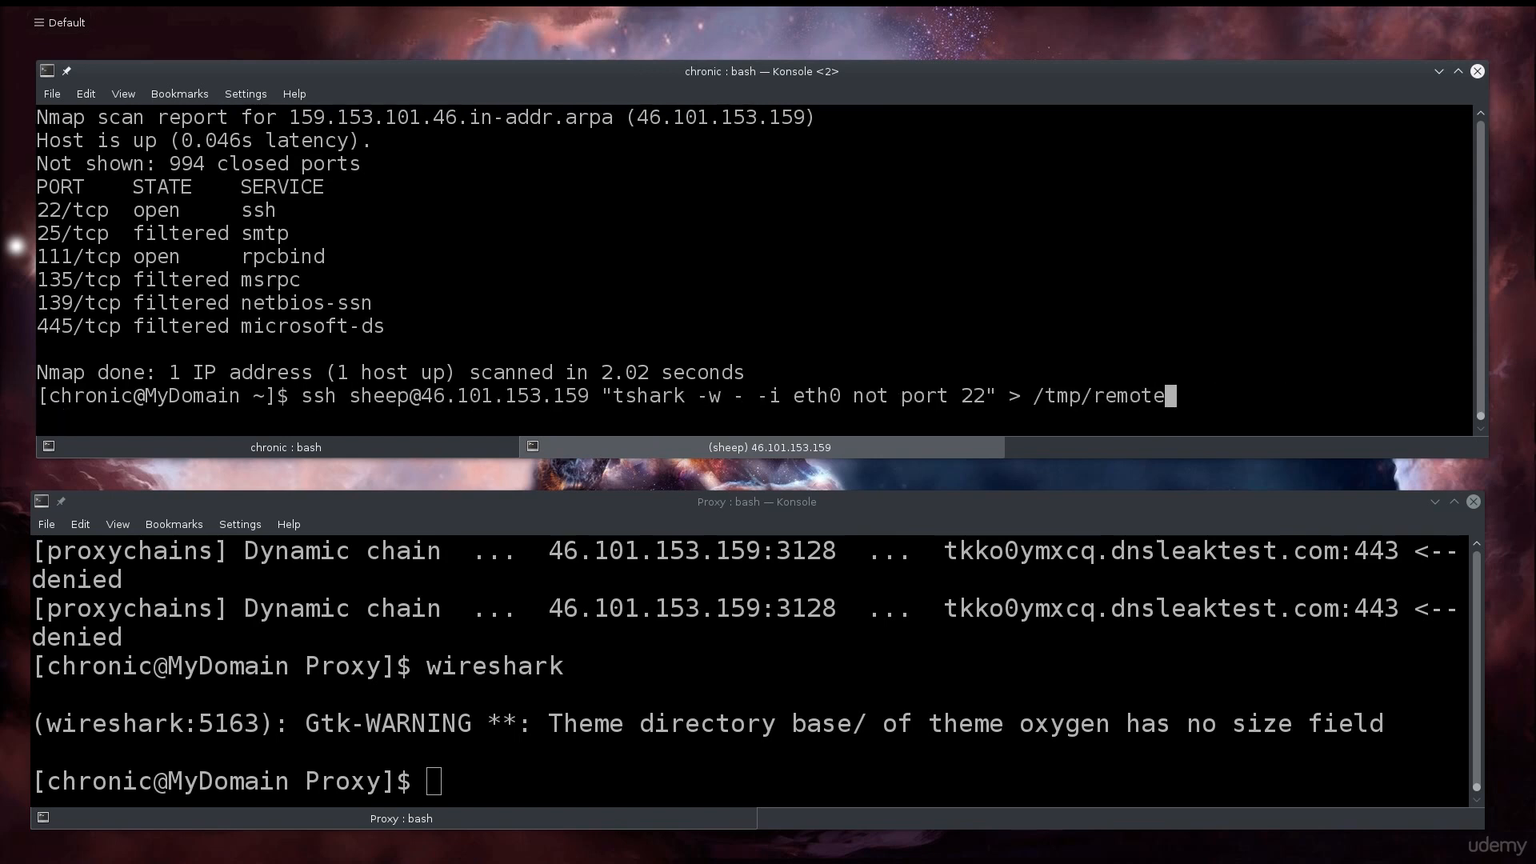
pyautogui.press('Up')
pyautogui.press('Up')
pyautogui.press('BackSpace')
pyautogui.press('BackSpace')
pyautogui.press('BackSpace')
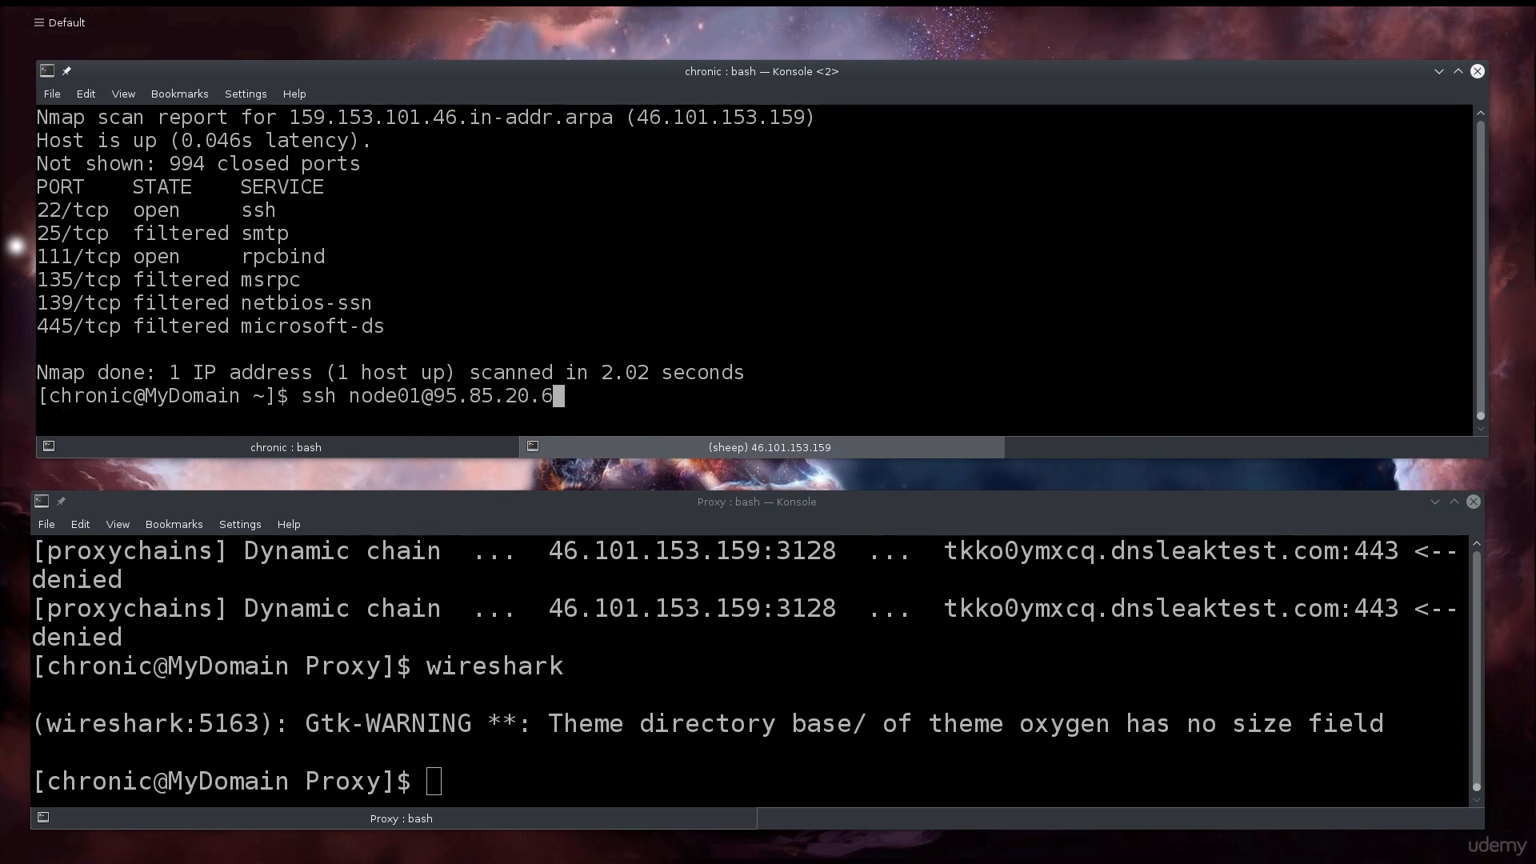
pyautogui.press('BackSpace')
pyautogui.press('BackSpace')
pyautogui.press('BackSpace')
pyautogui.press('BackSpace')
pyautogui.press('BackSpace')
pyautogui.press('BackSpace')
pyautogui.press('BackSpace')
pyautogui.press('BackSpace')
pyautogui.press('BackSpace')
pyautogui.press('BackSpace')
pyautogui.press('BackSpace')
pyautogui.press('BackSpace')
pyautogui.press('BackSpace')
pyautogui.press('BackSpace')
pyautogui.press('BackSpace')
pyautogui.press('BackSpace')
pyautogui.press('BackSpace')
pyautogui.press('BackSpace')
pyautogui.press('BackSpace')
pyautogui.hotkey('ctrl', 'l')
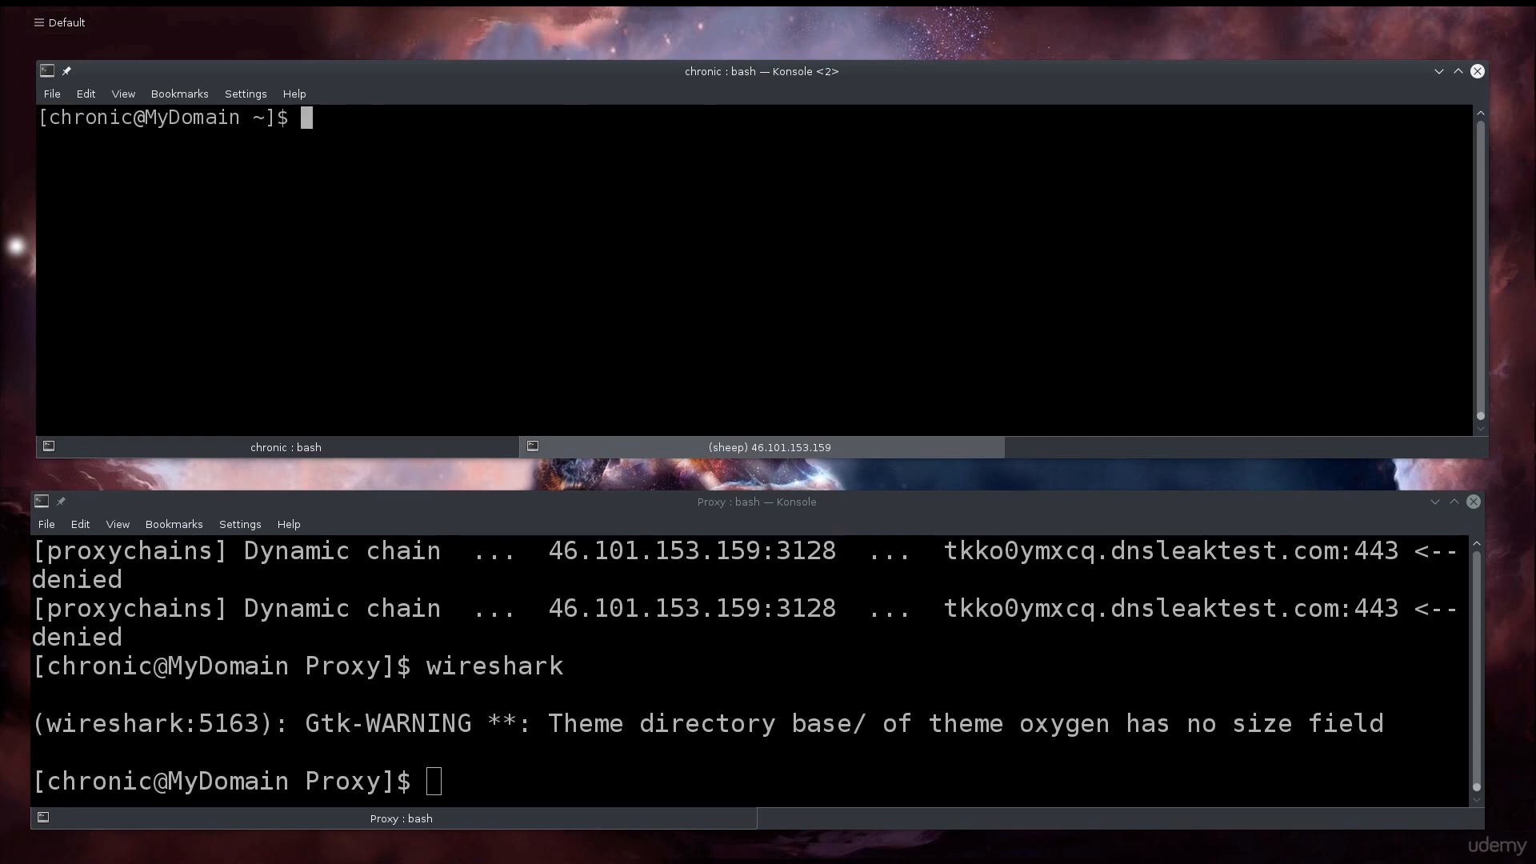
pyautogui.click(897, 706)
# - Clear the old proxychains and wireshark output from the Proxy-folder terminal with Ctrl+L
pyautogui.hotkey('ctrl', 'l')
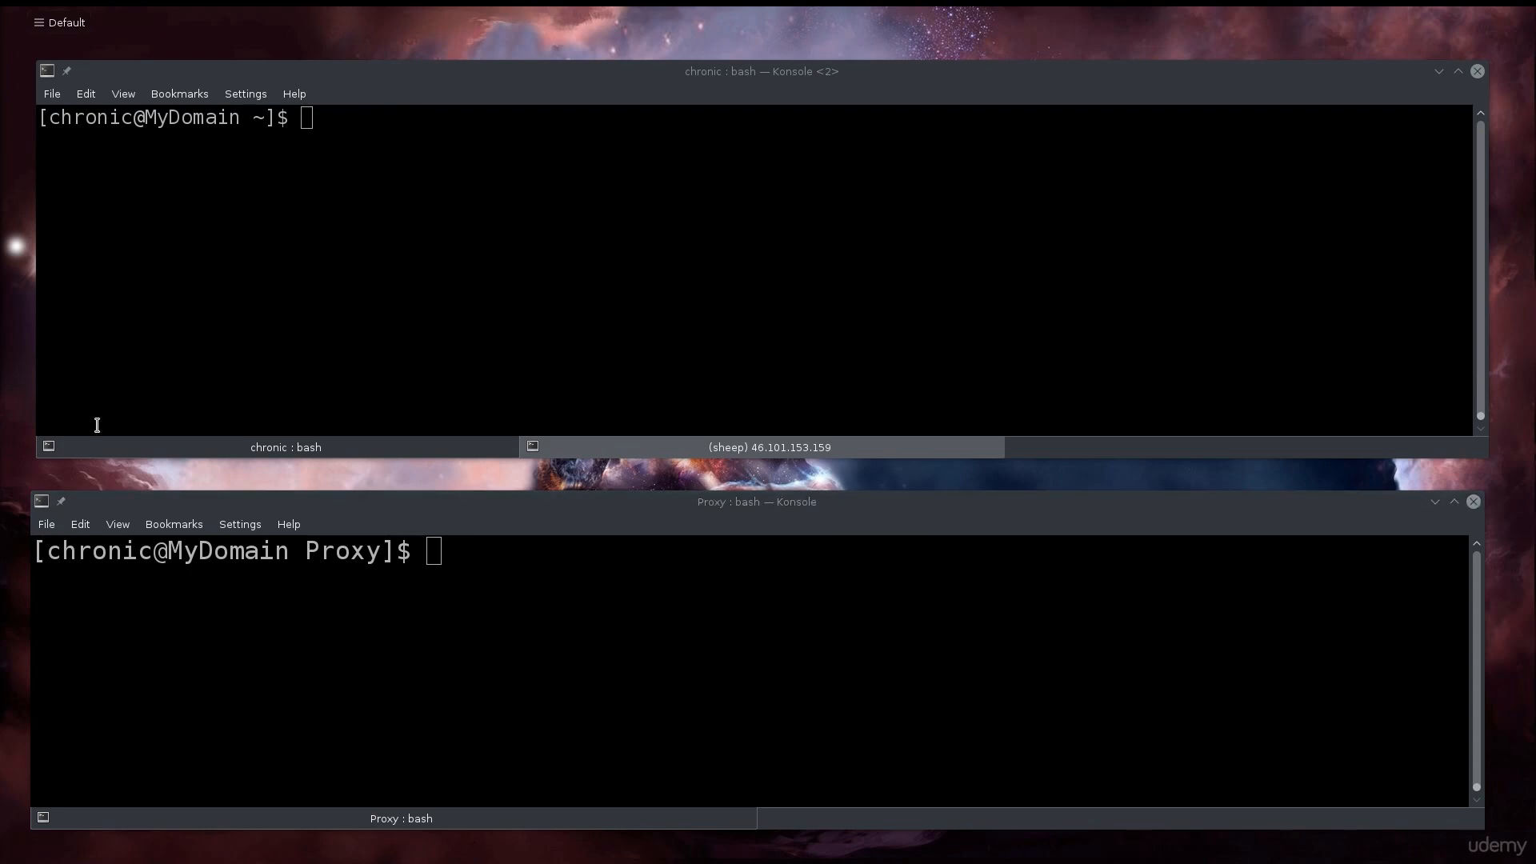
# - Switch to the remote sheep server tab, clear it, and try apt-get install tshark wireshark
pyautogui.click(636, 319)
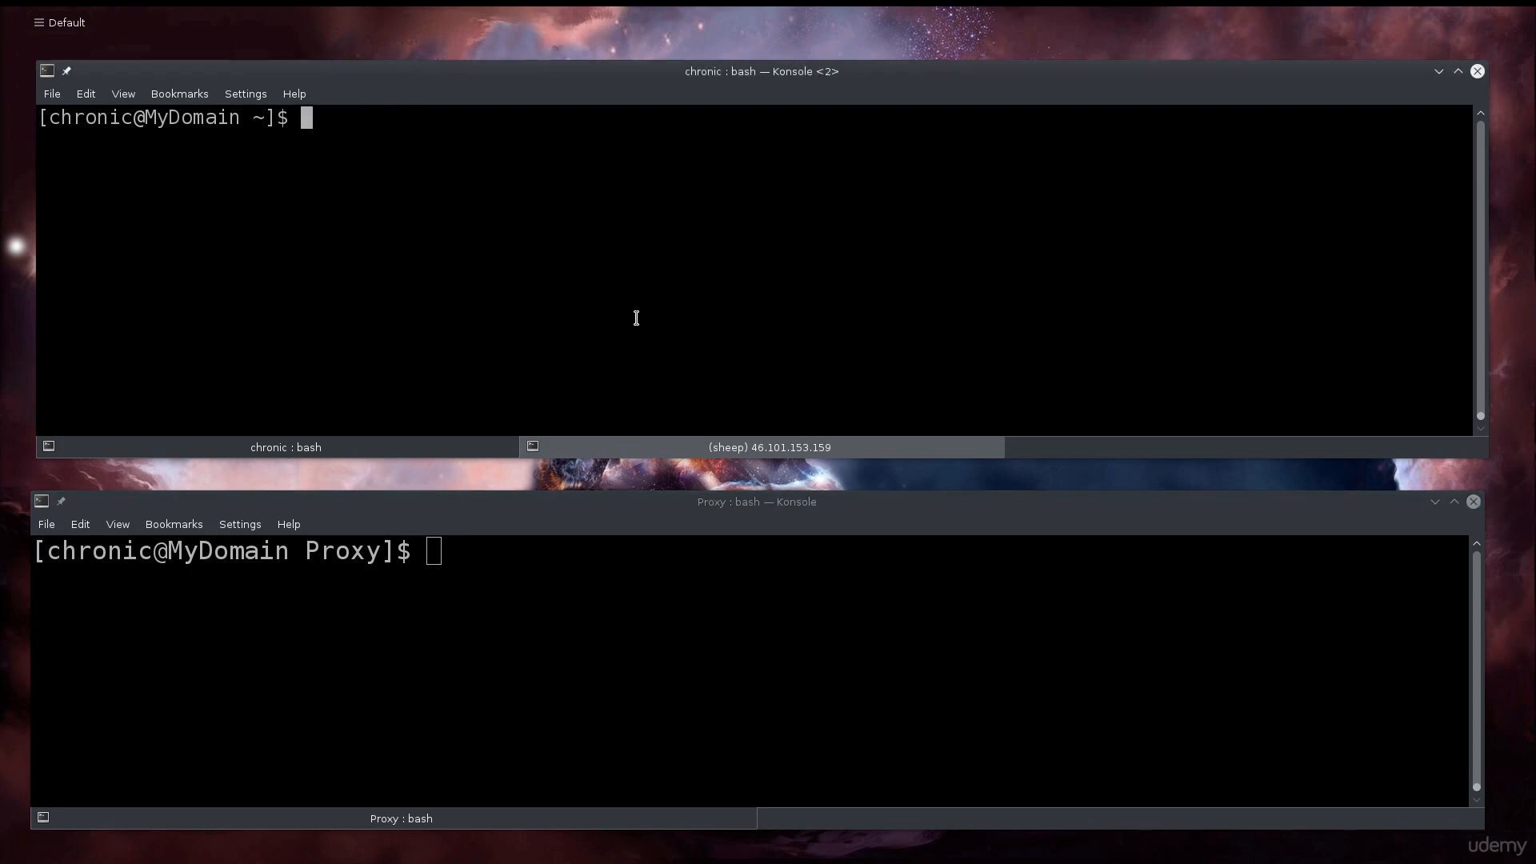
pyautogui.click(651, 451)
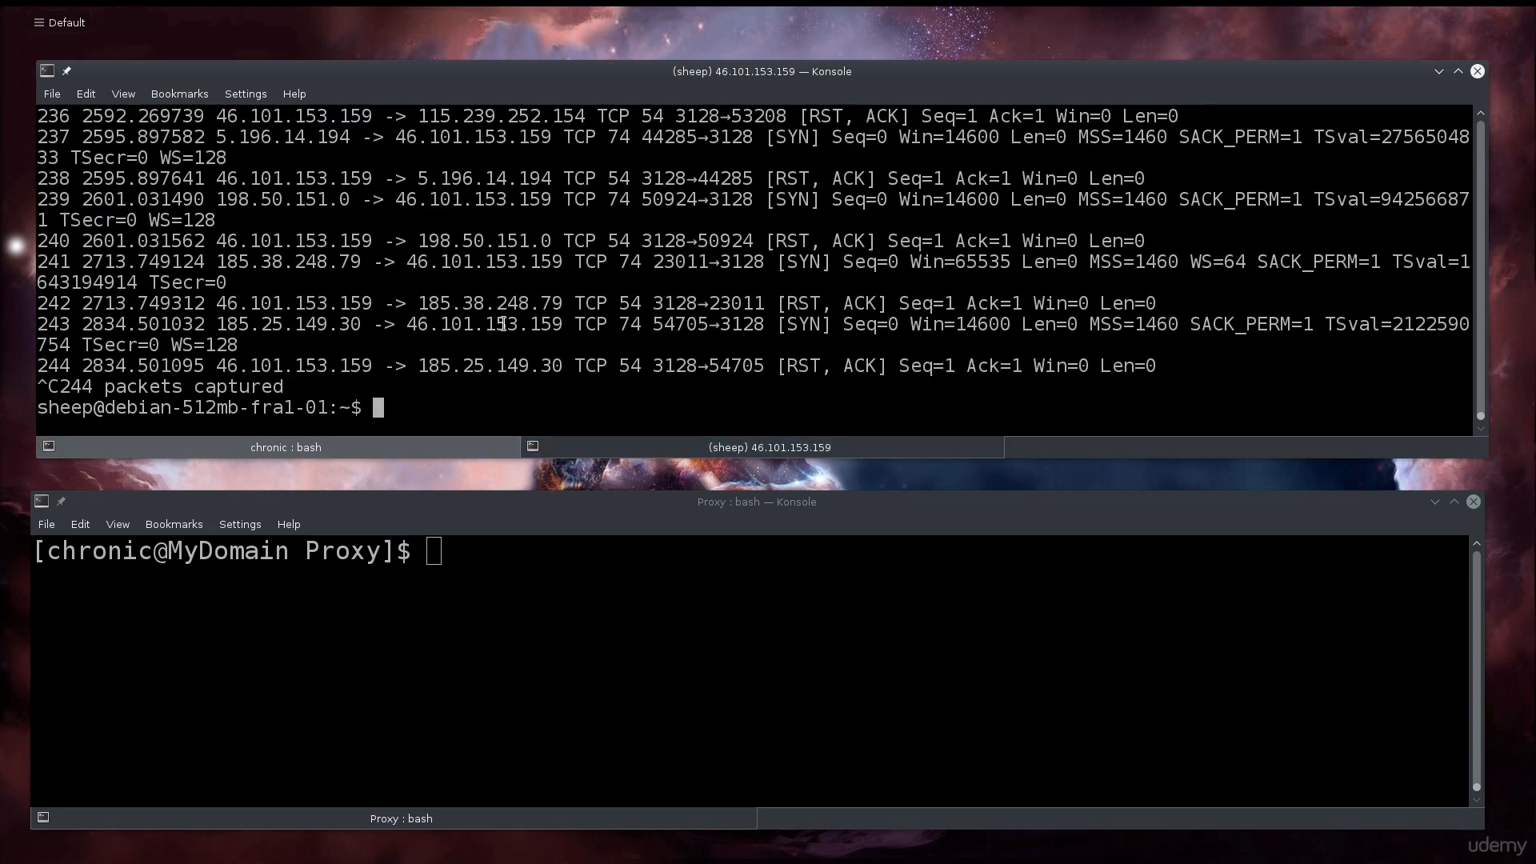
pyautogui.hotkey('ctrl', 'l')
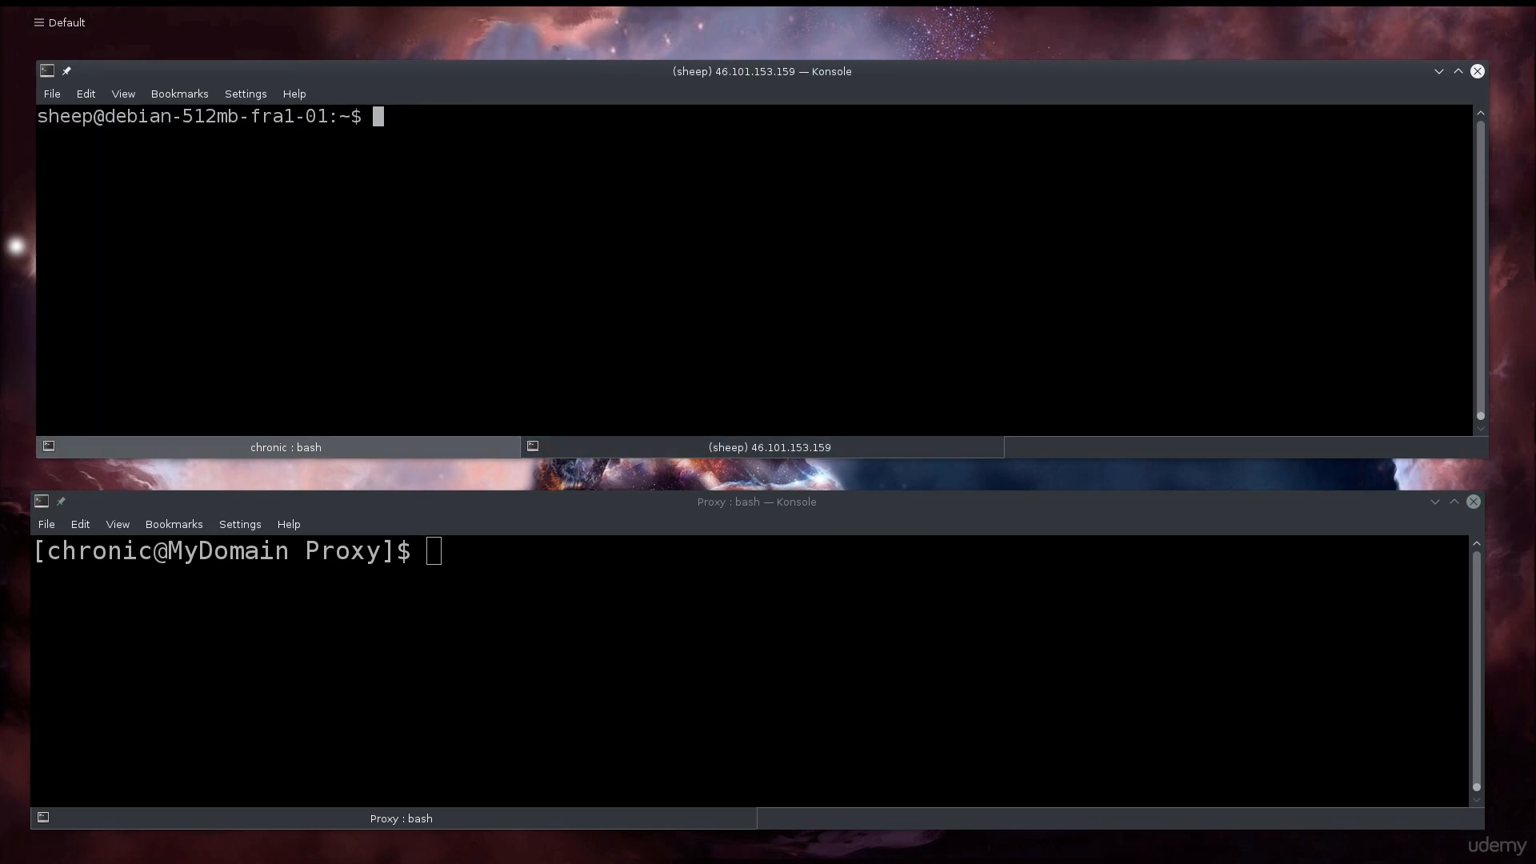
pyautogui.write('apt-get install ts')
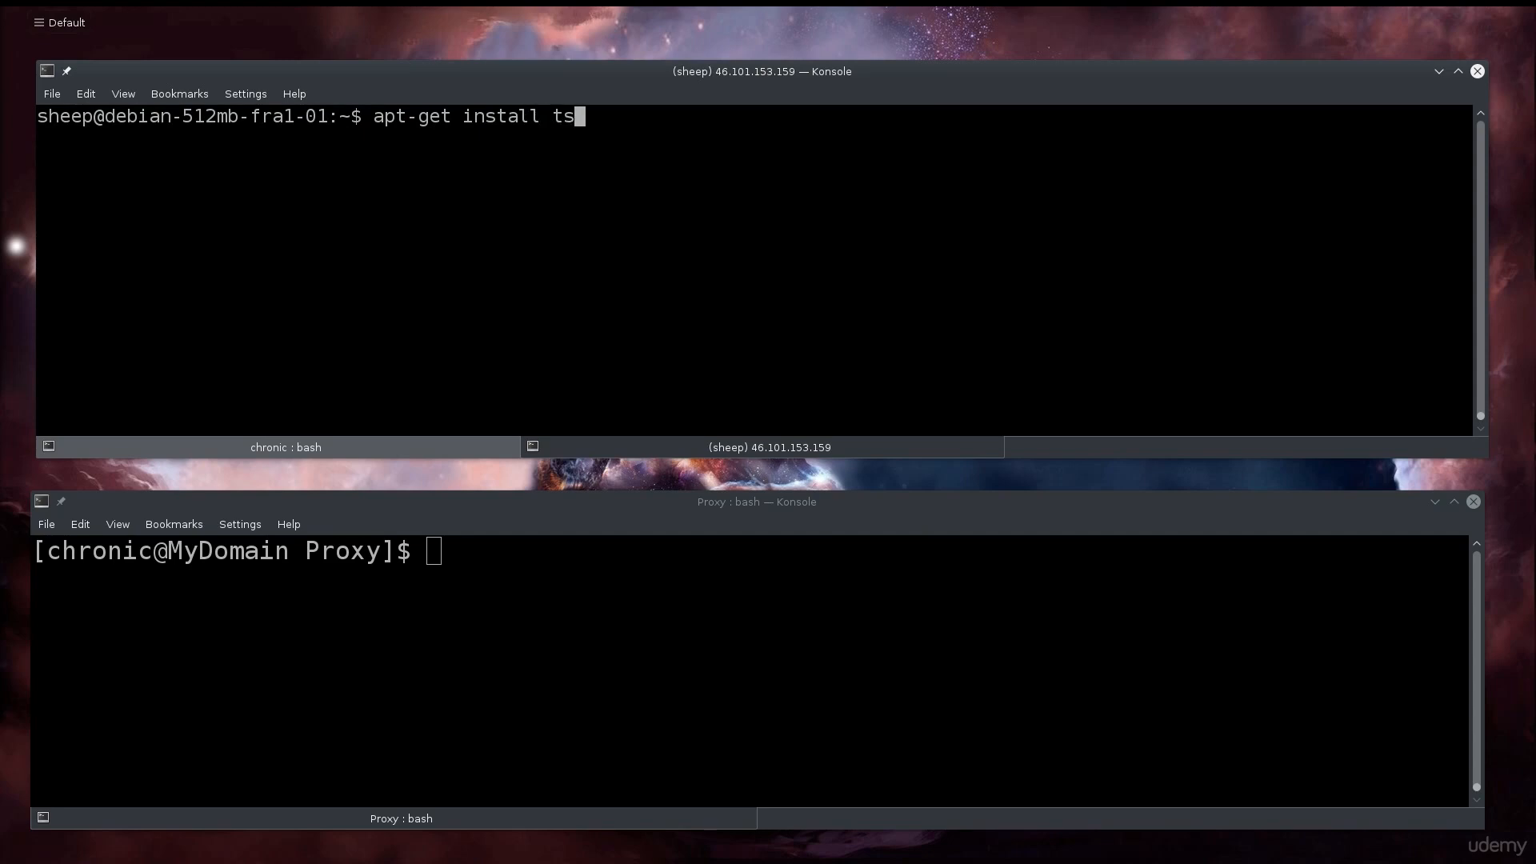
pyautogui.write('hark wireshark')
pyautogui.press('Return')
# - Become root with su and the root password, retrying after the first failure, then clear the screen
pyautogui.write('ap')
pyautogui.press('BackSpace')
pyautogui.press('BackSpace')
pyautogui.write('su')
pyautogui.press('Return')
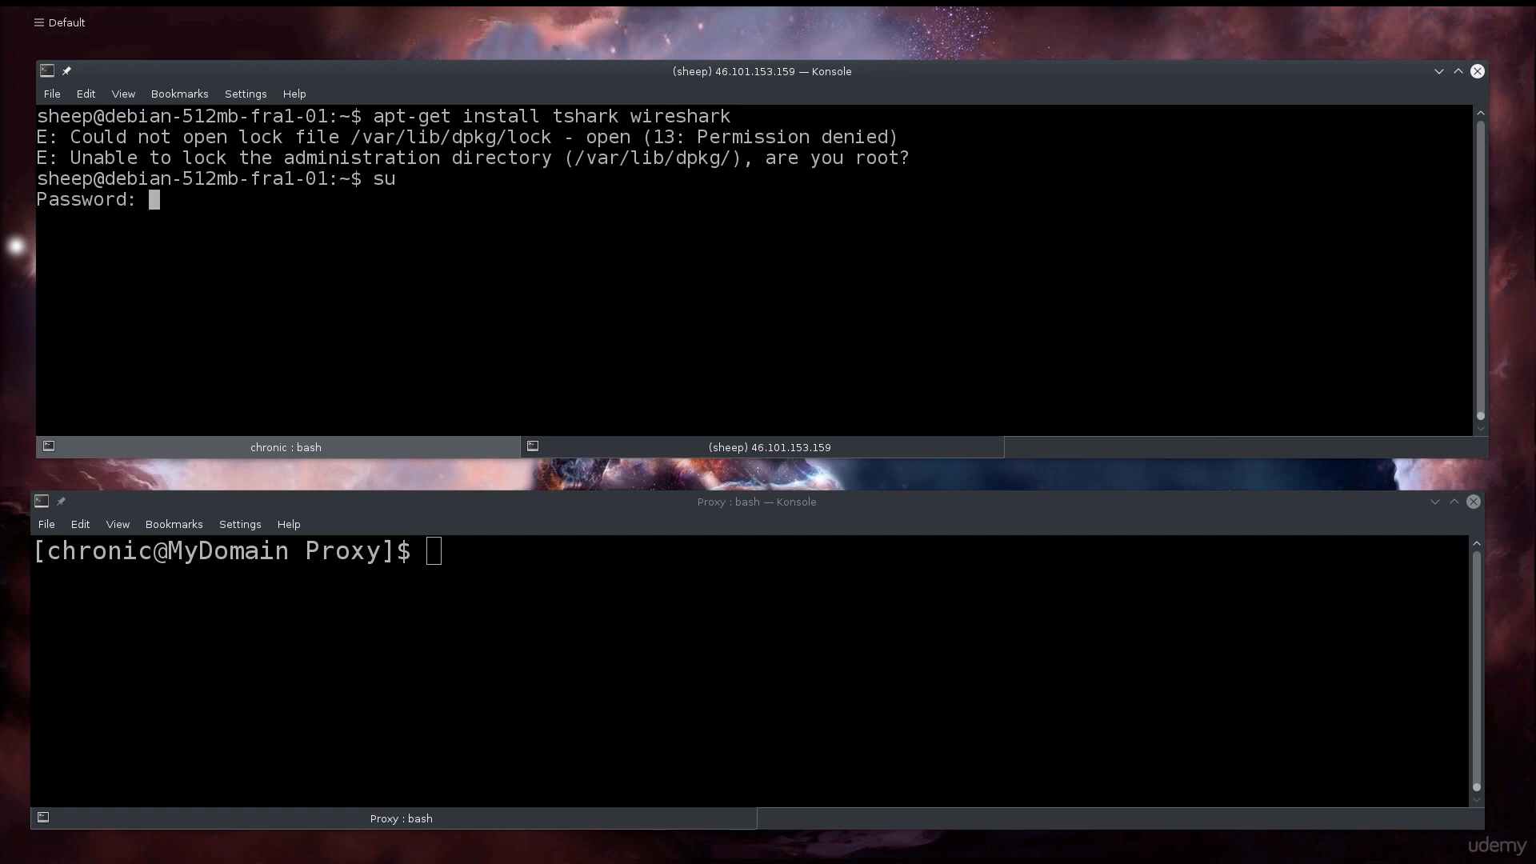
pyautogui.press('Return')
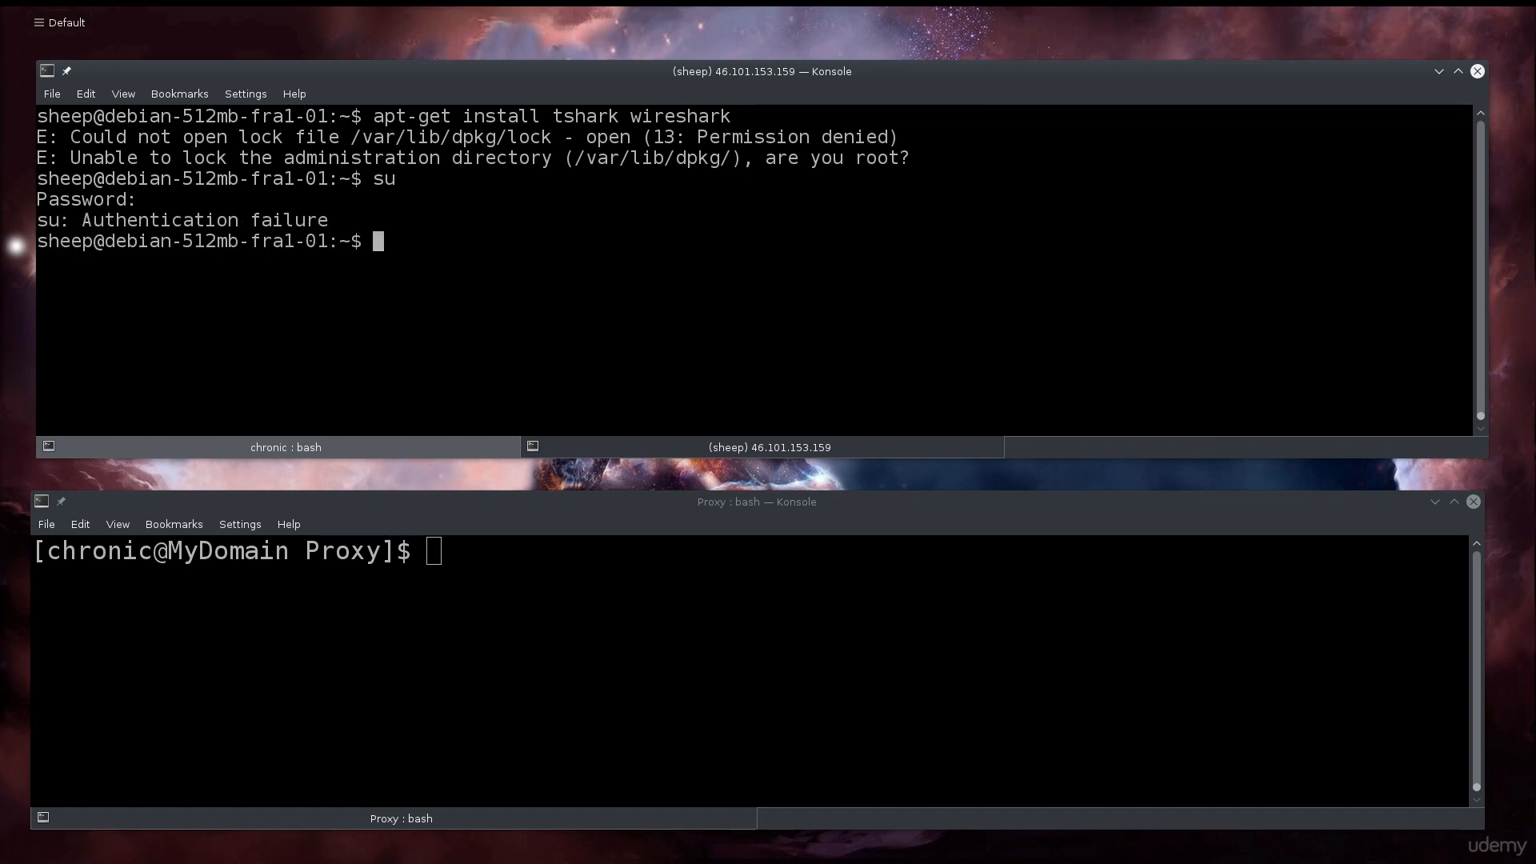
pyautogui.write('su')
pyautogui.press('BackSpace')
pyautogui.write('u')
pyautogui.press('Return')
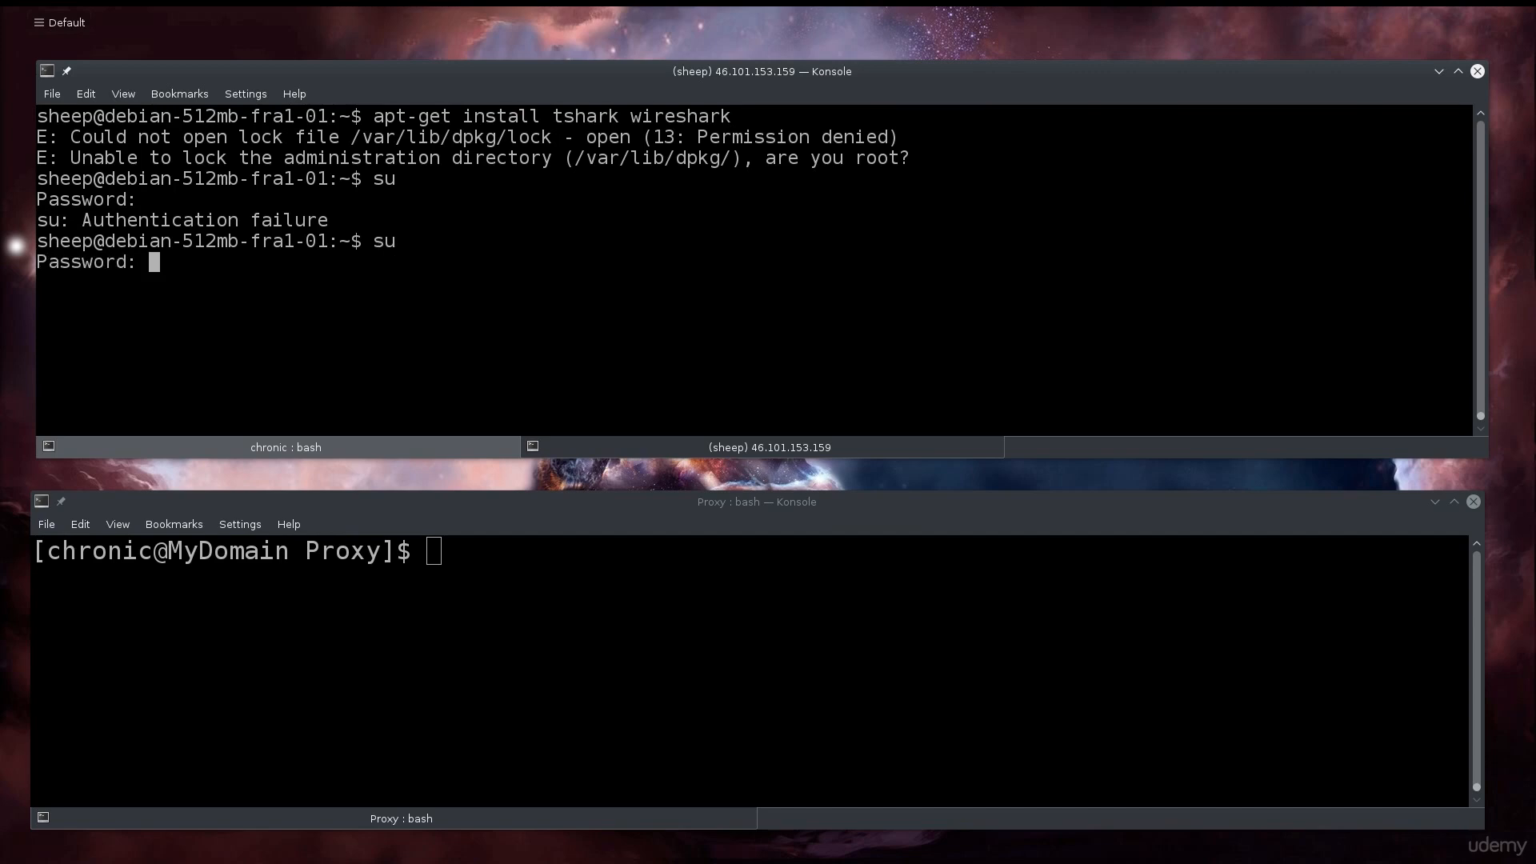
pyautogui.press('Return')
pyautogui.hotkey('ctrl', 'l')
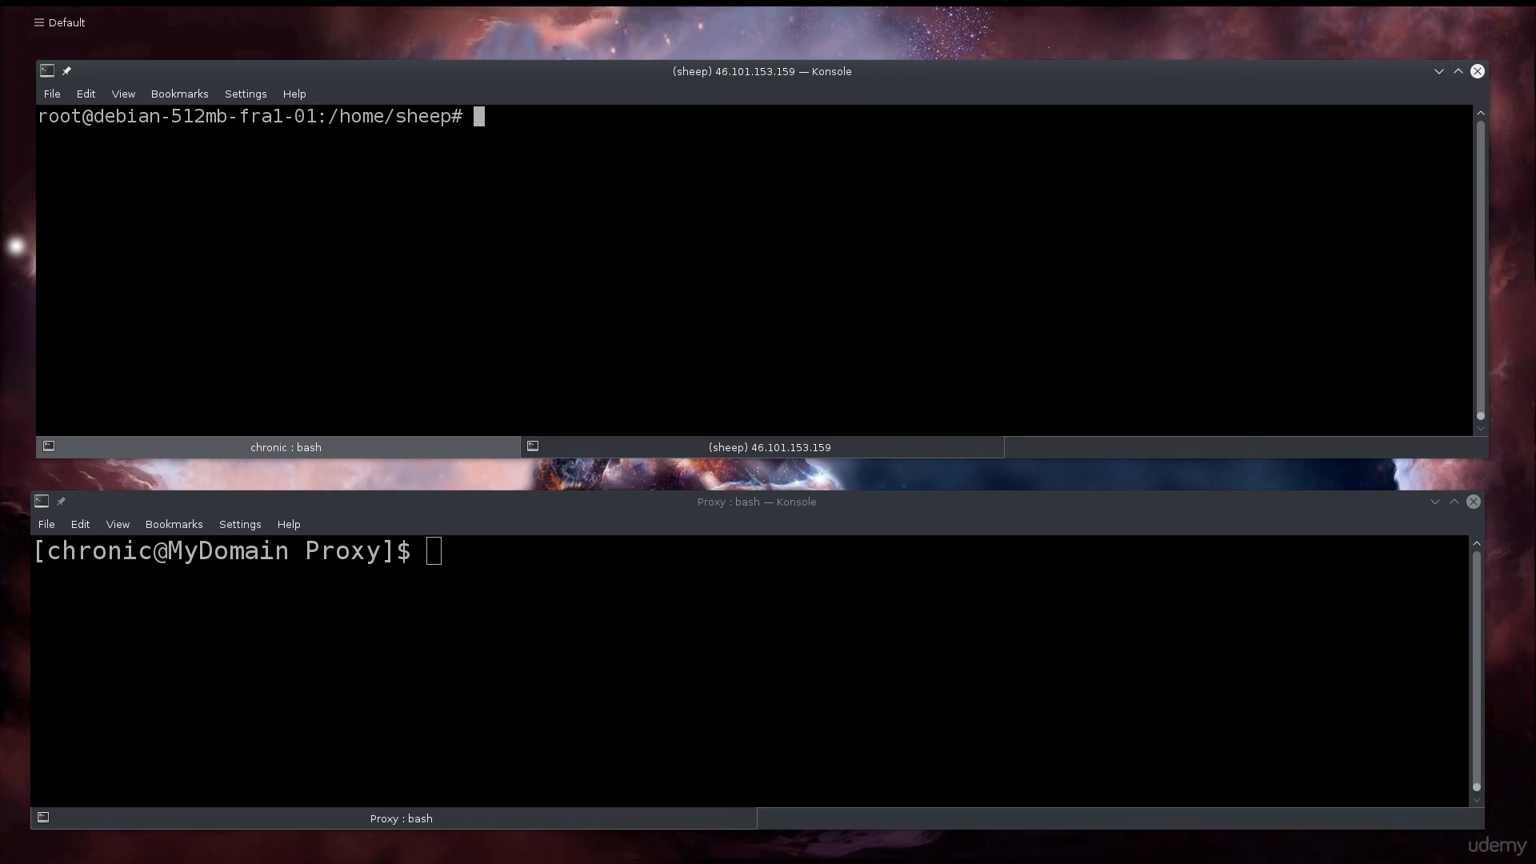
# - Run apt-get install tshark wireshark as root, see both are already newest, and clear the output
pyautogui.write('a')
pyautogui.write('pt-get inst')
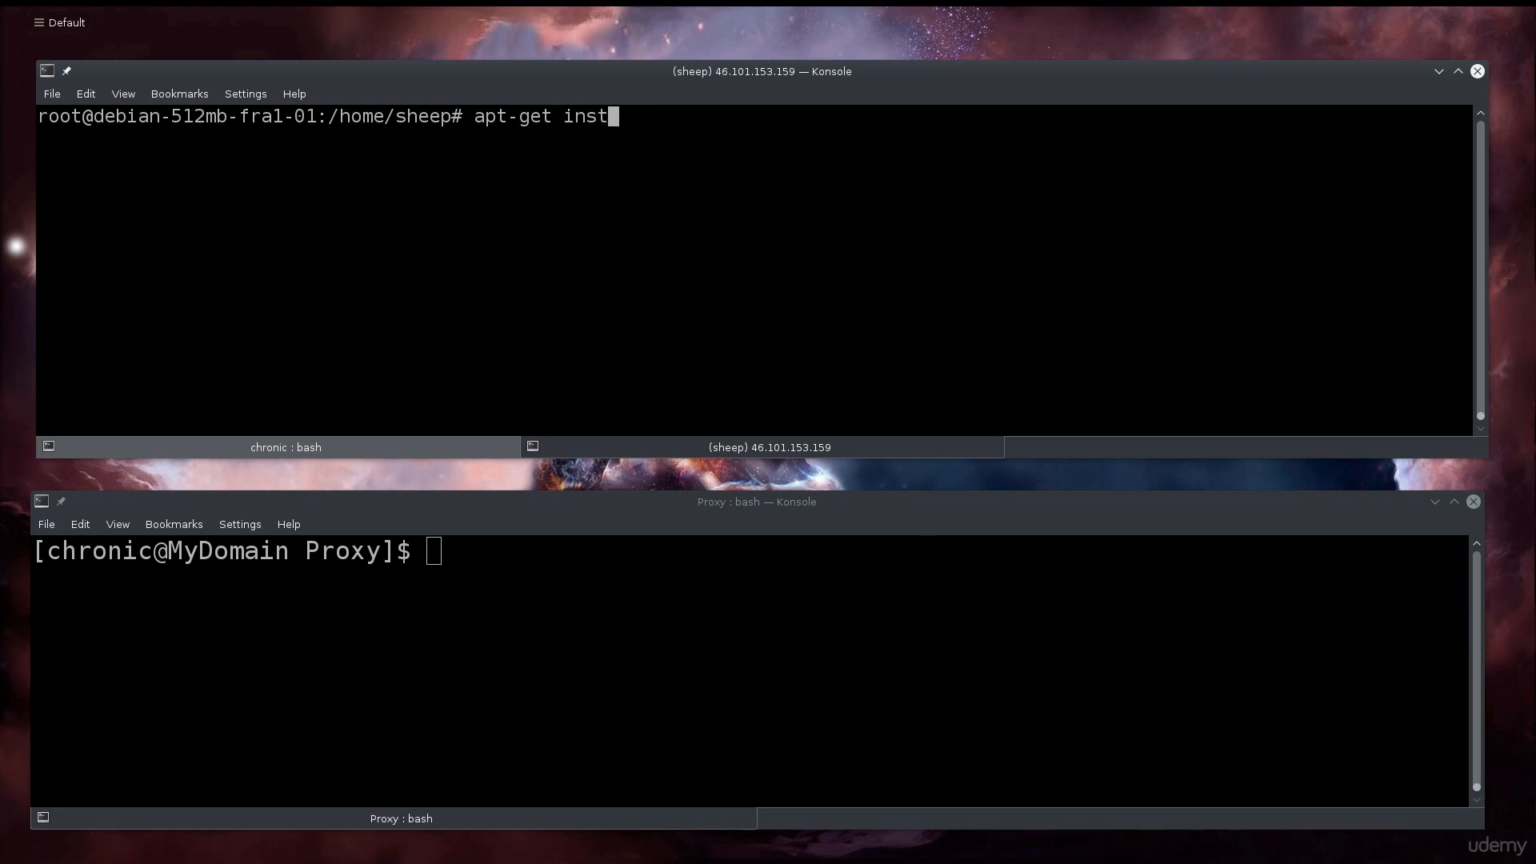
pyautogui.write('all tshark wireshark')
pyautogui.press('Return')
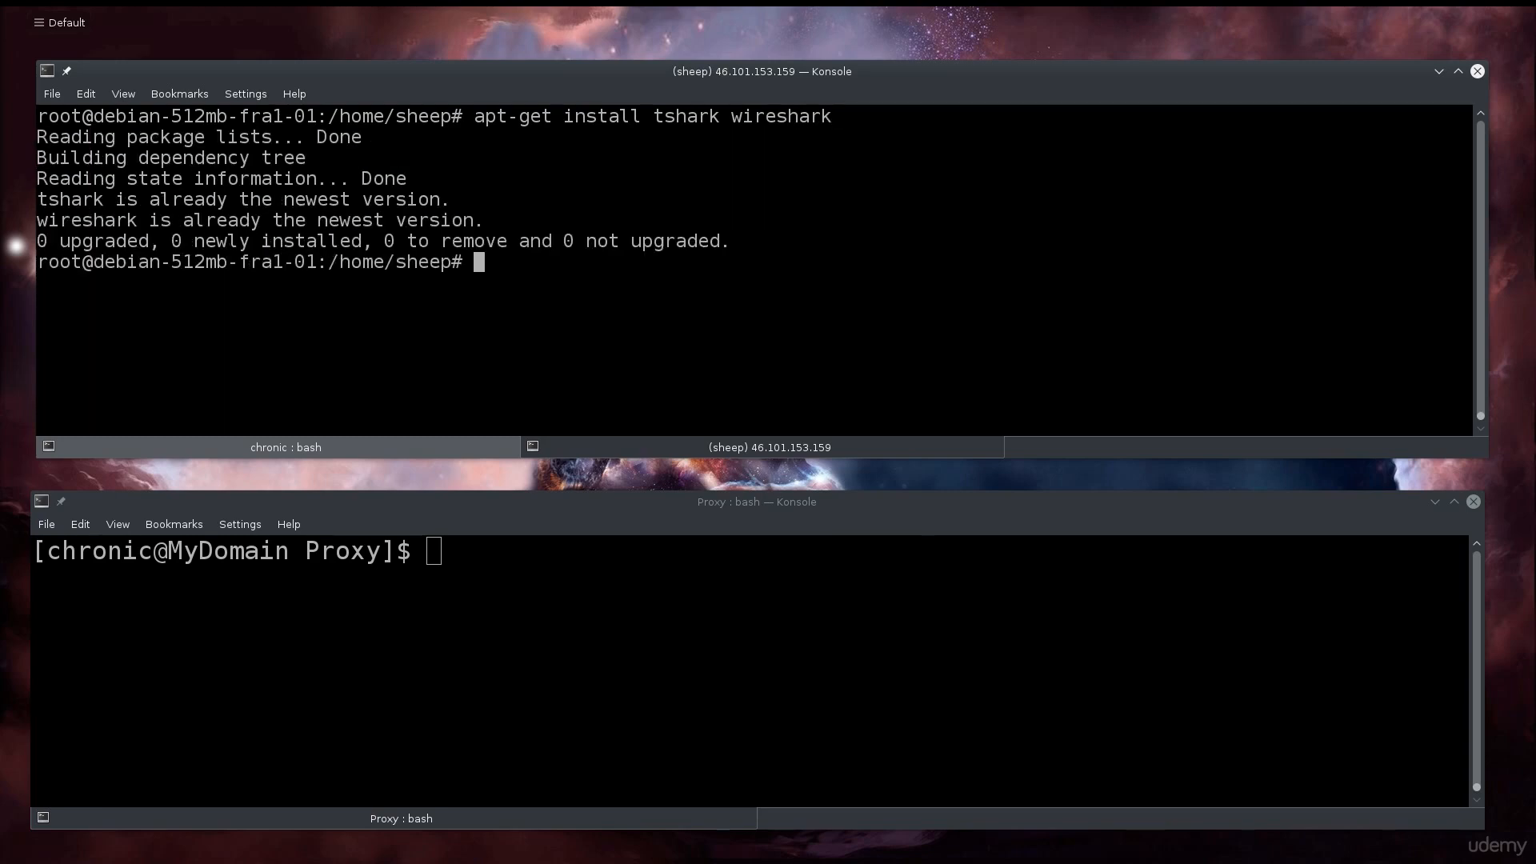
pyautogui.hotkey('ctrl', 'l')
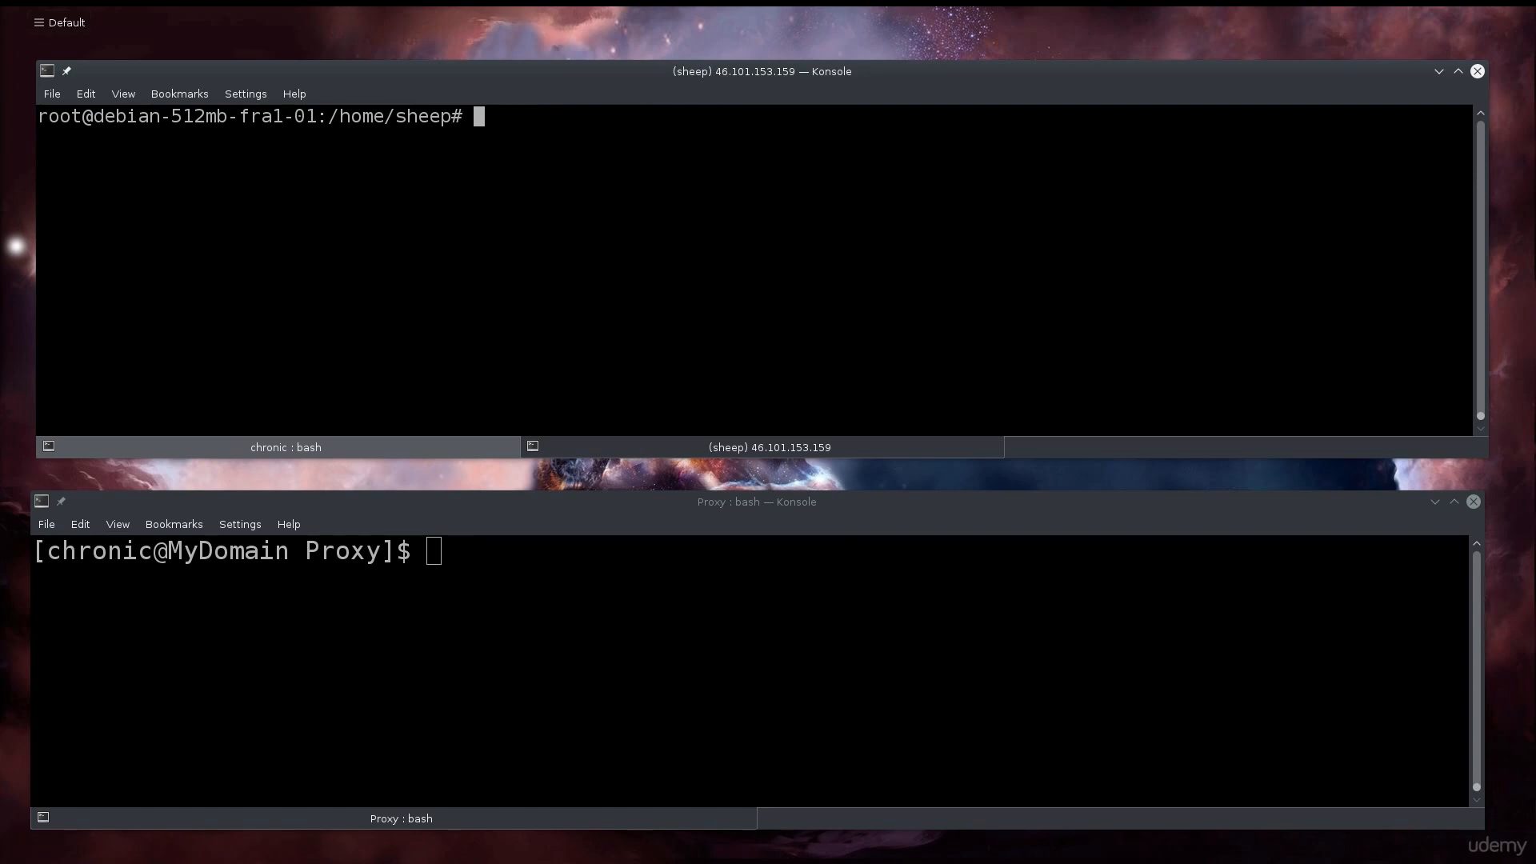
# - List /etc/group and highlight the wireshark group (114) entry showing sheep as a member
pyautogui.write('cat /etc/group')
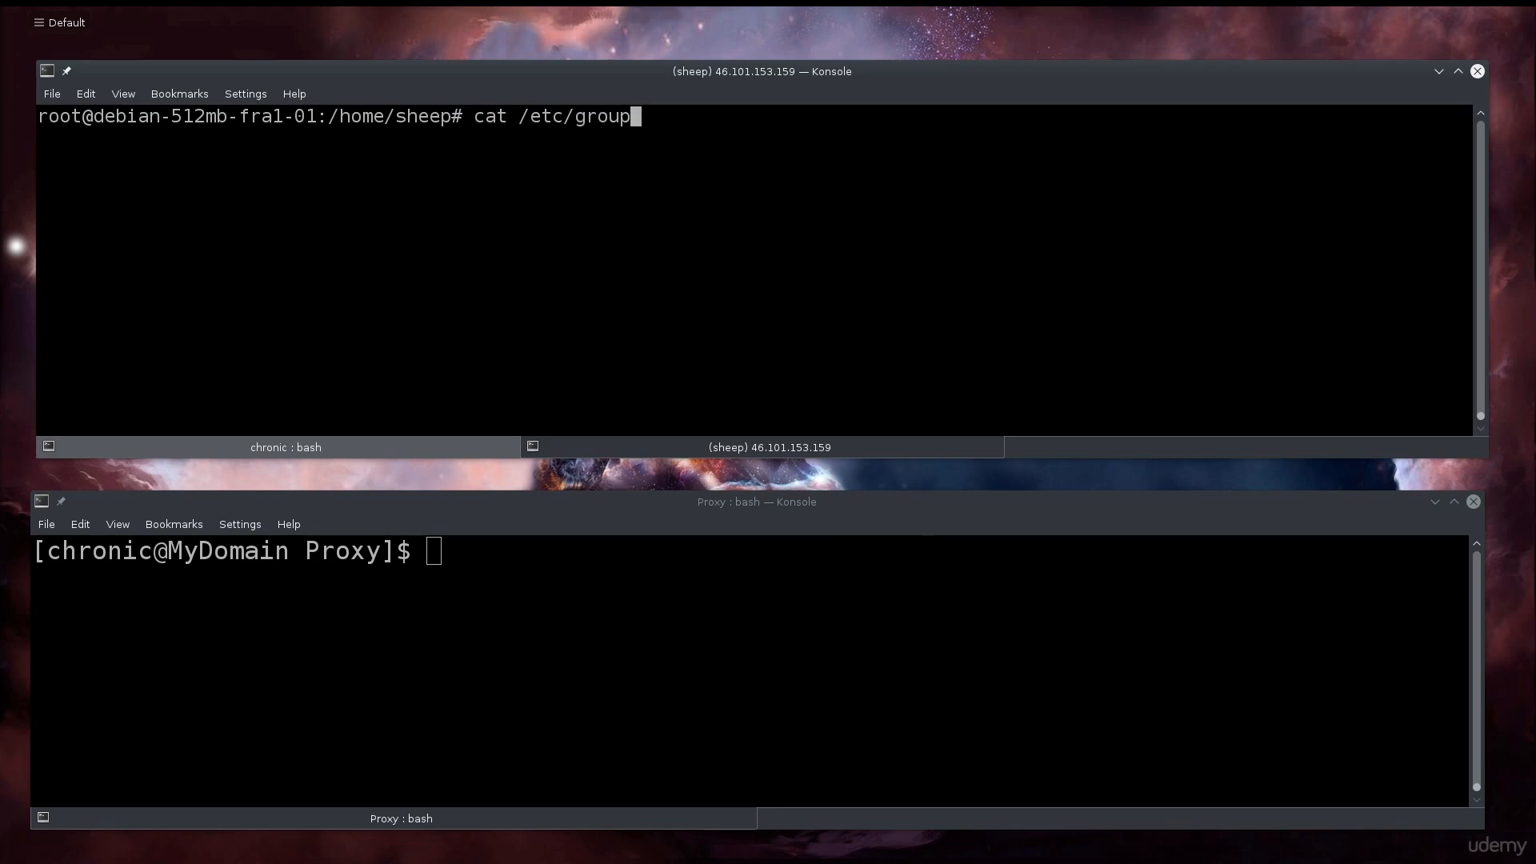
pyautogui.press('Return')
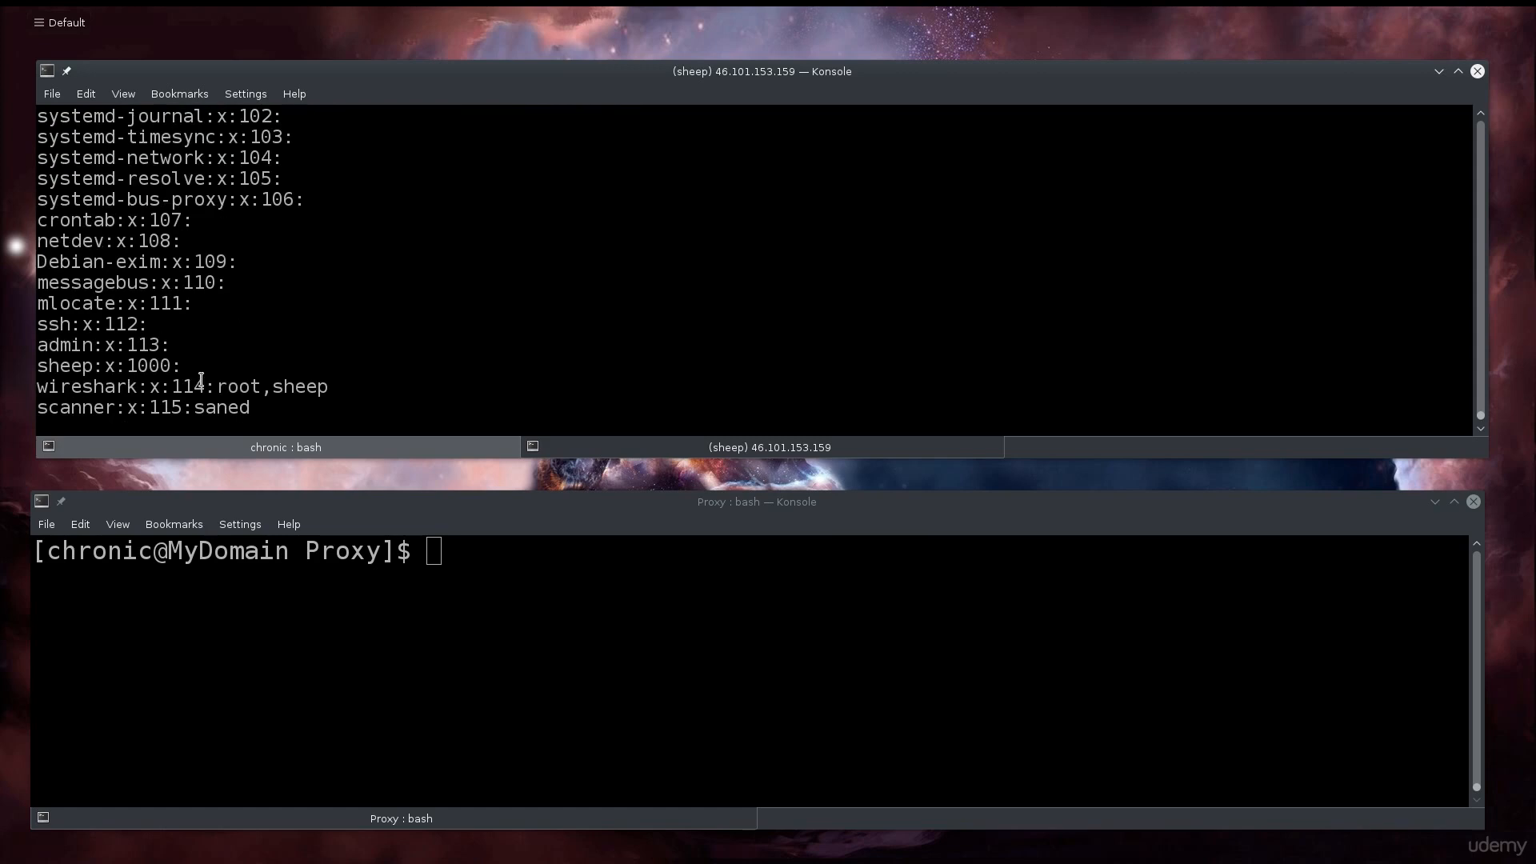
pyautogui.doubleClick(52, 387)
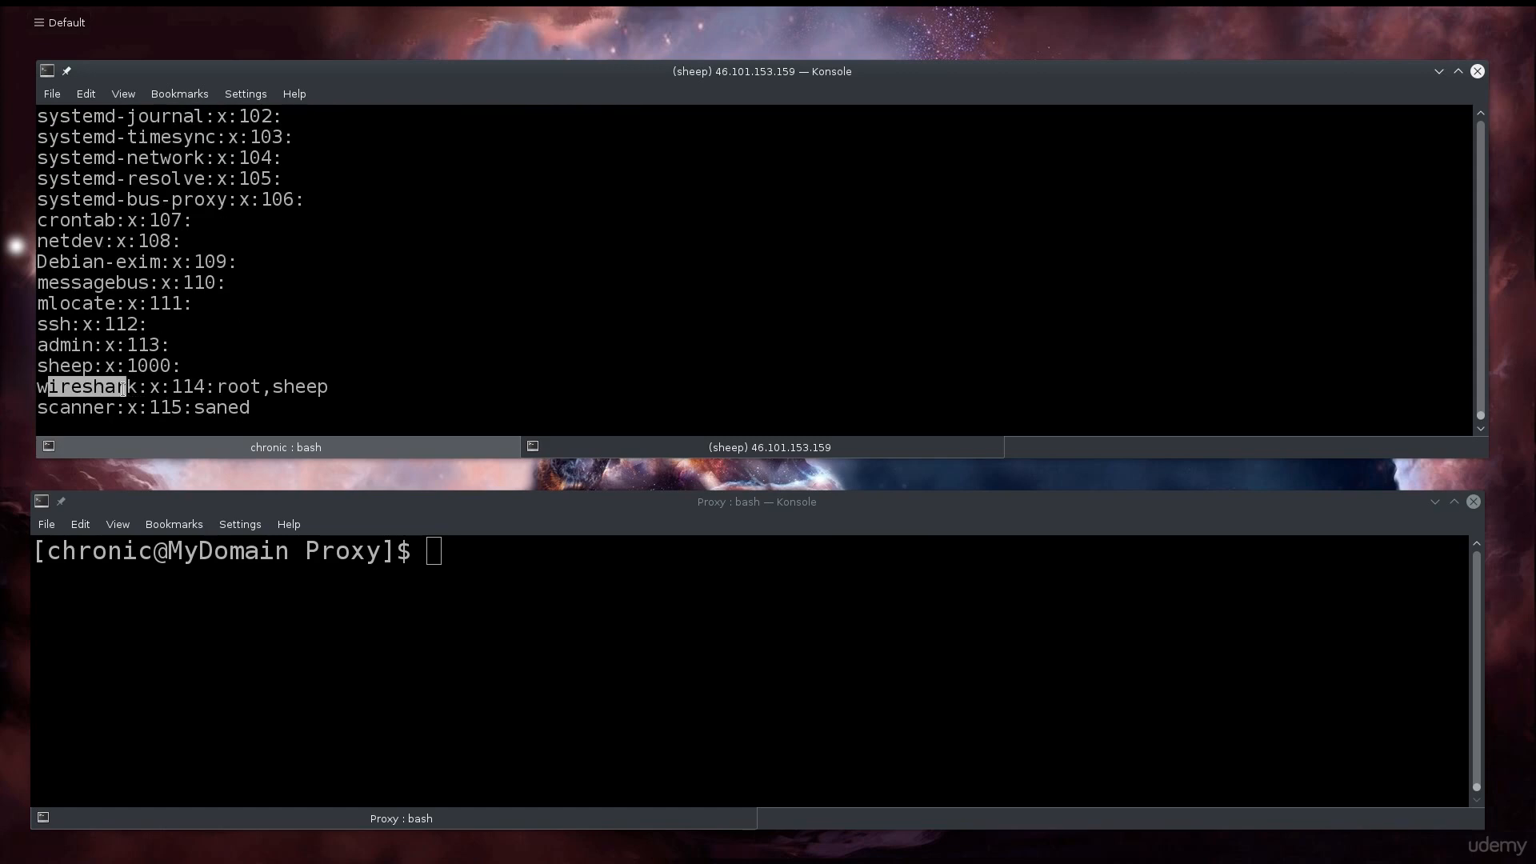
pyautogui.moveTo(272, 386); pyautogui.dragTo(334, 386)
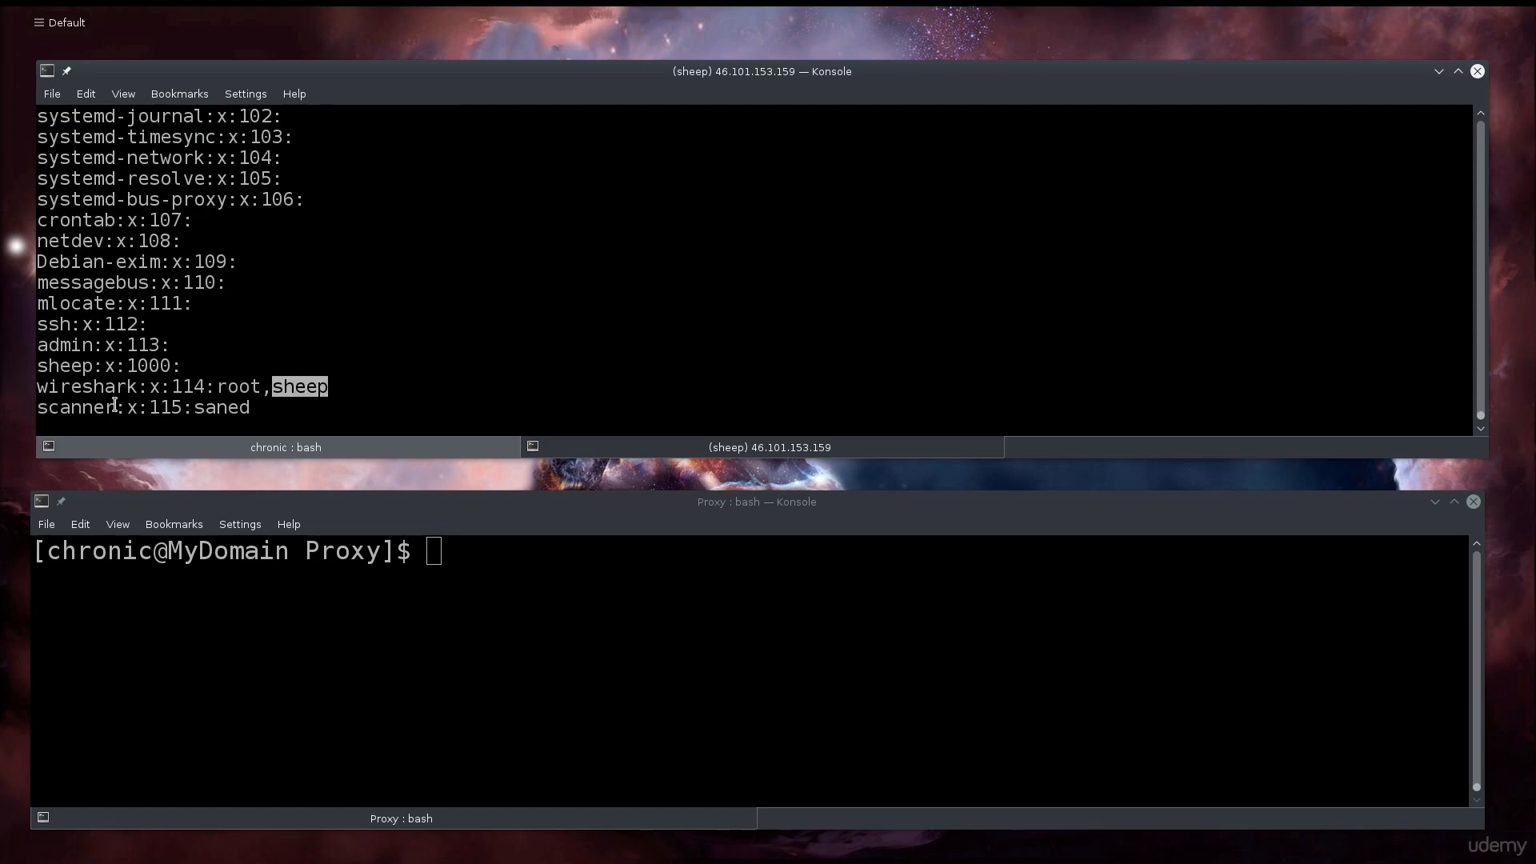
pyautogui.moveTo(137, 387); pyautogui.dragTo(41, 389)
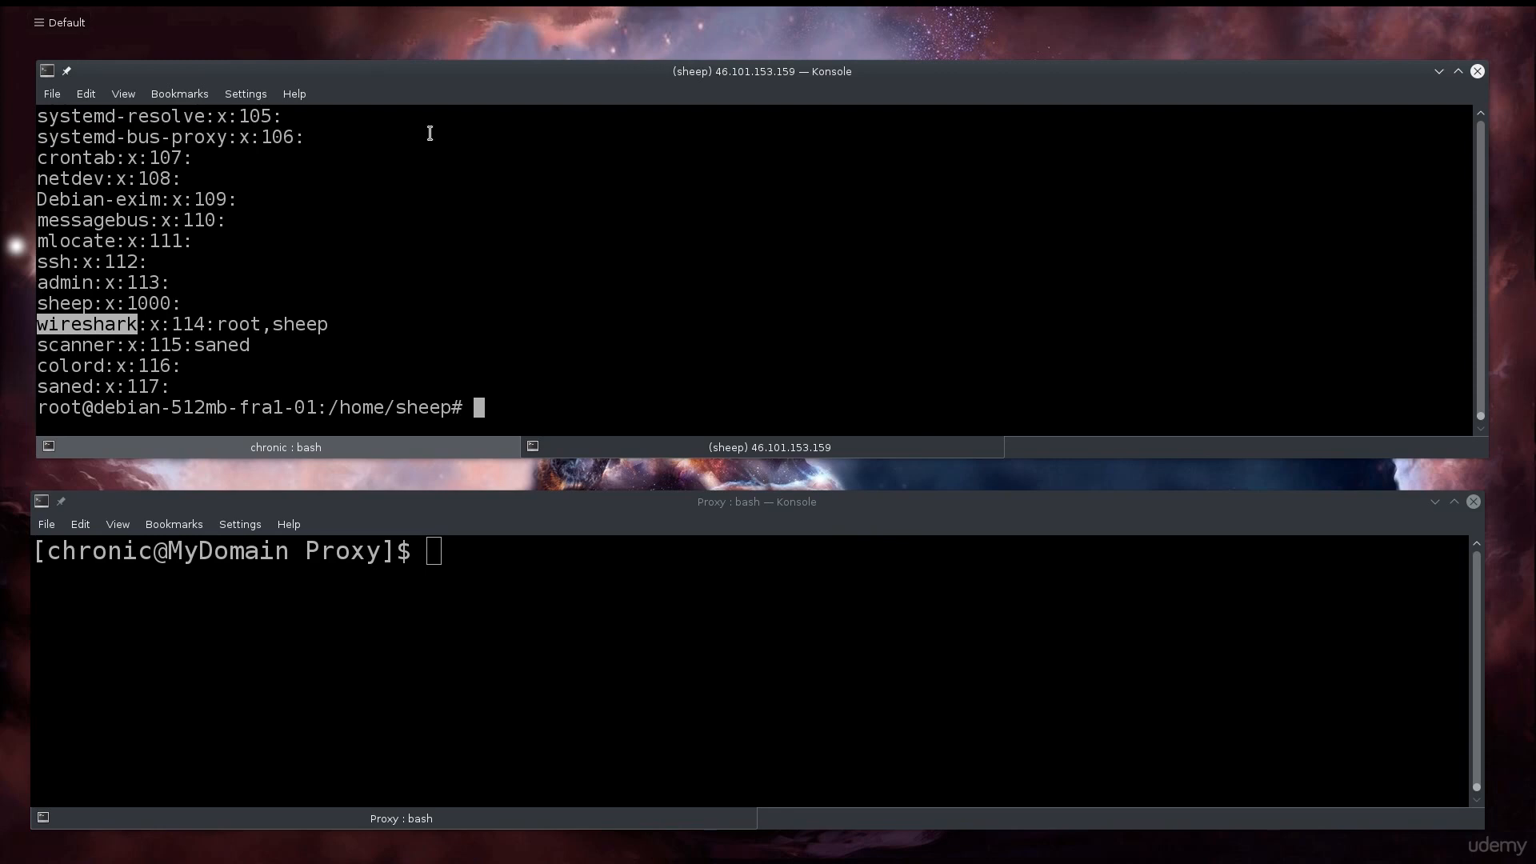
pyautogui.click(565, 345)
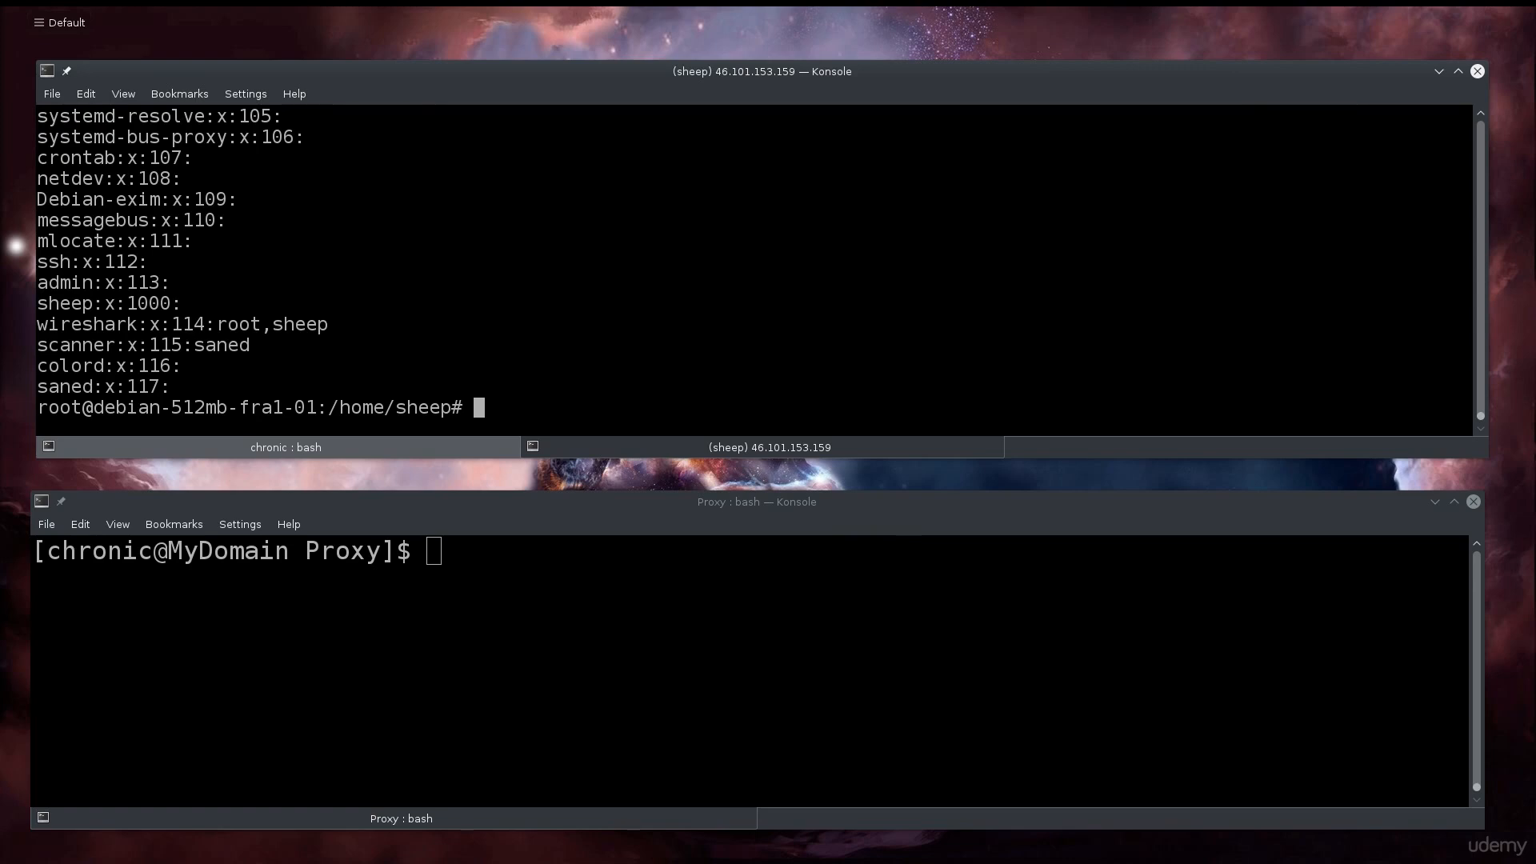
# - Discard the usermod -a -G wireshark sheep command and run newgrp wireshark instead
pyautogui.write('usermod -a -G wireshark s')
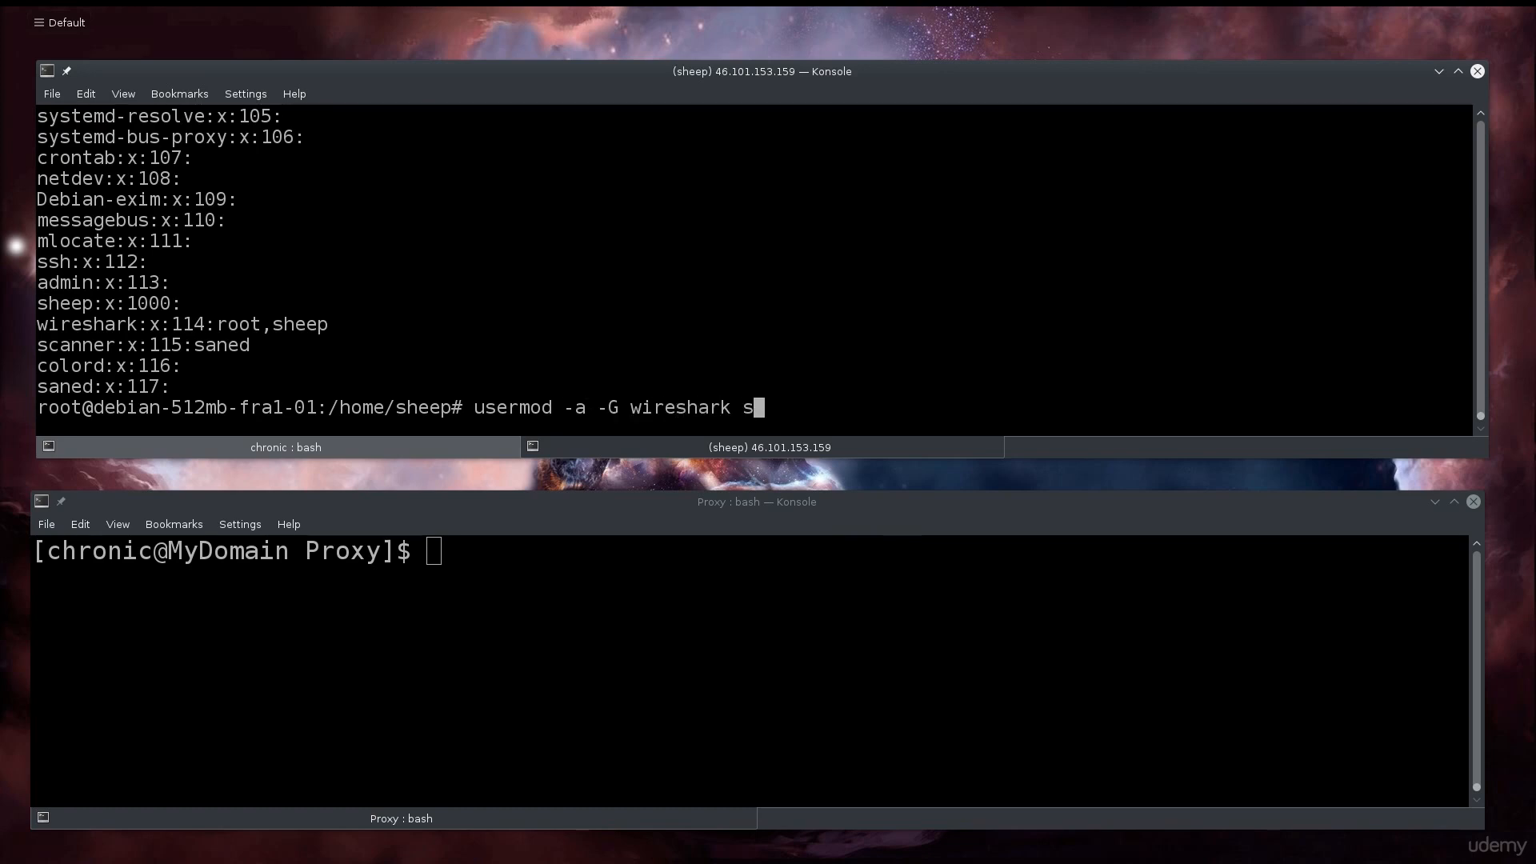
pyautogui.write('heep')
pyautogui.press('BackSpace')
pyautogui.press('BackSpace')
pyautogui.press('BackSpace')
pyautogui.press('BackSpace')
pyautogui.press('BackSpace')
pyautogui.press('BackSpace')
pyautogui.press('BackSpace')
pyautogui.press('BackSpace')
pyautogui.press('BackSpace')
pyautogui.press('BackSpace')
pyautogui.press('BackSpace')
pyautogui.press('BackSpace')
pyautogui.press('BackSpace')
pyautogui.press('BackSpace')
pyautogui.press('BackSpace')
pyautogui.press('BackSpace')
pyautogui.press('BackSpace')
pyautogui.press('BackSpace')
pyautogui.press('BackSpace')
pyautogui.press('BackSpace')
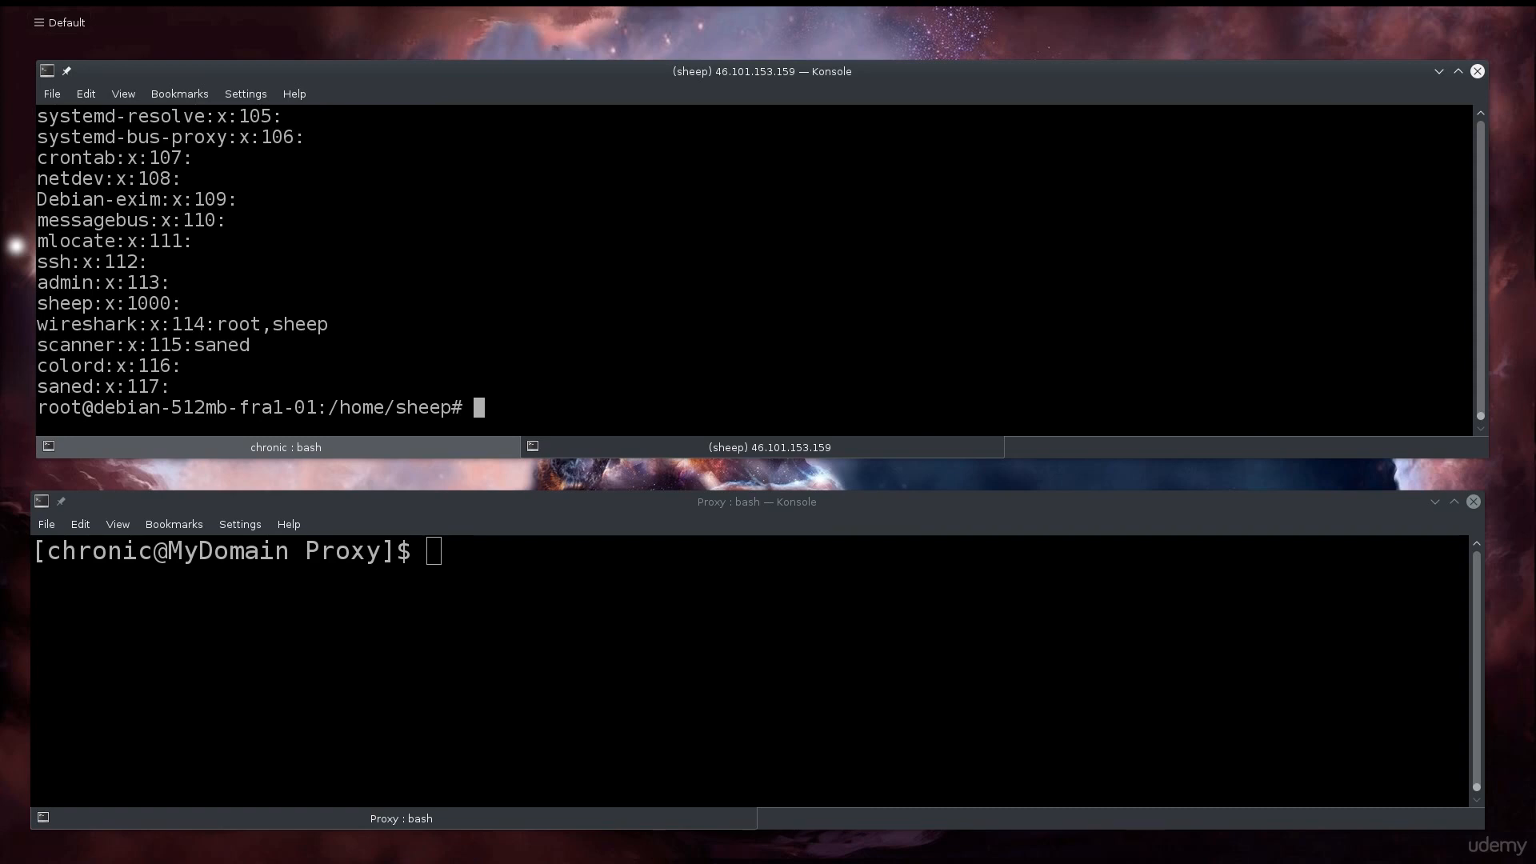
pyautogui.write('newgrp wireshark')
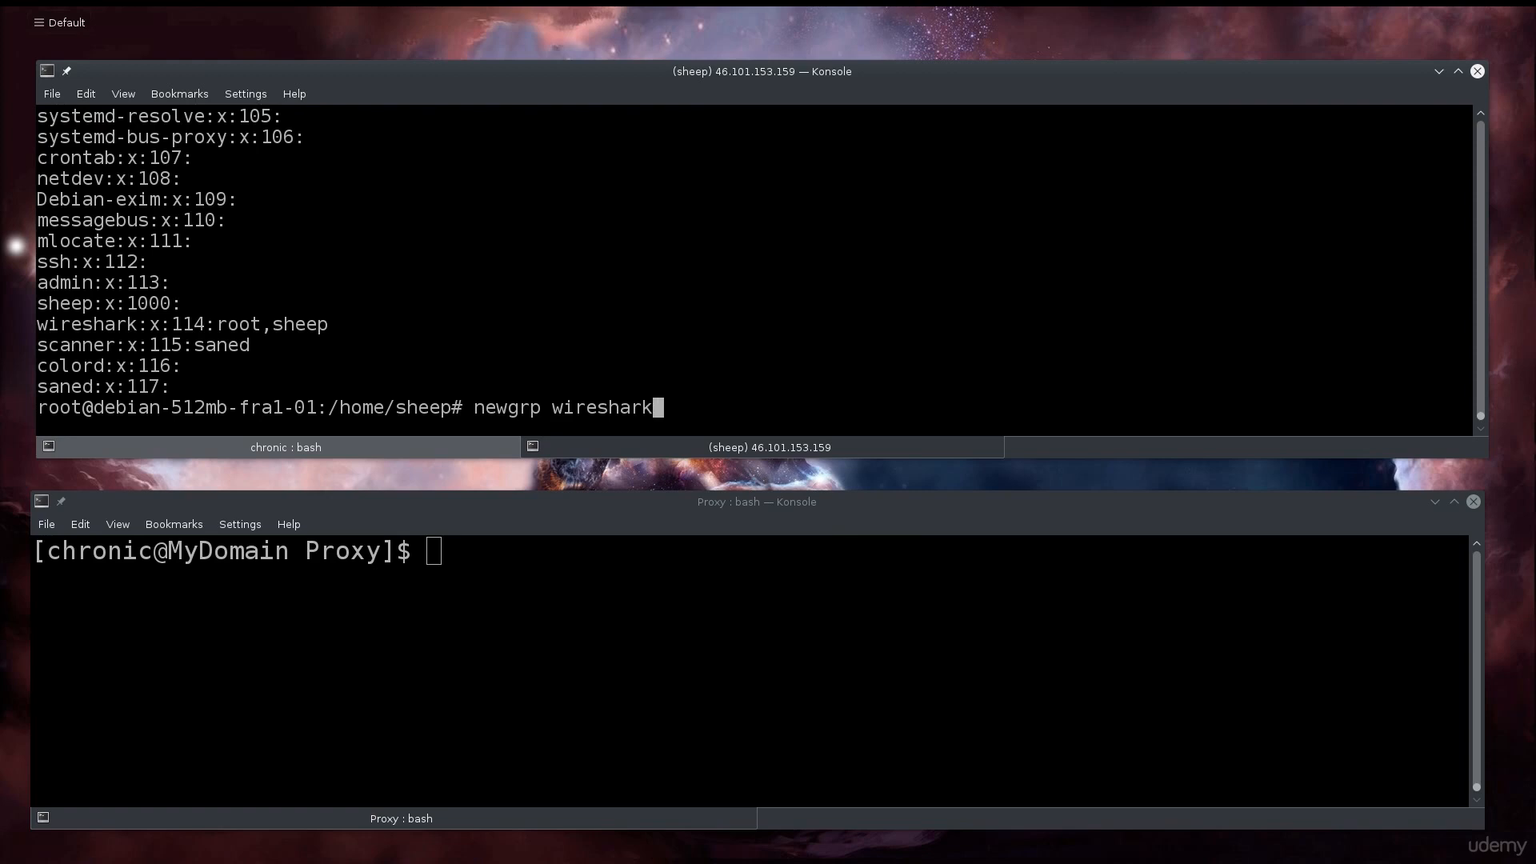
pyautogui.press('Return')
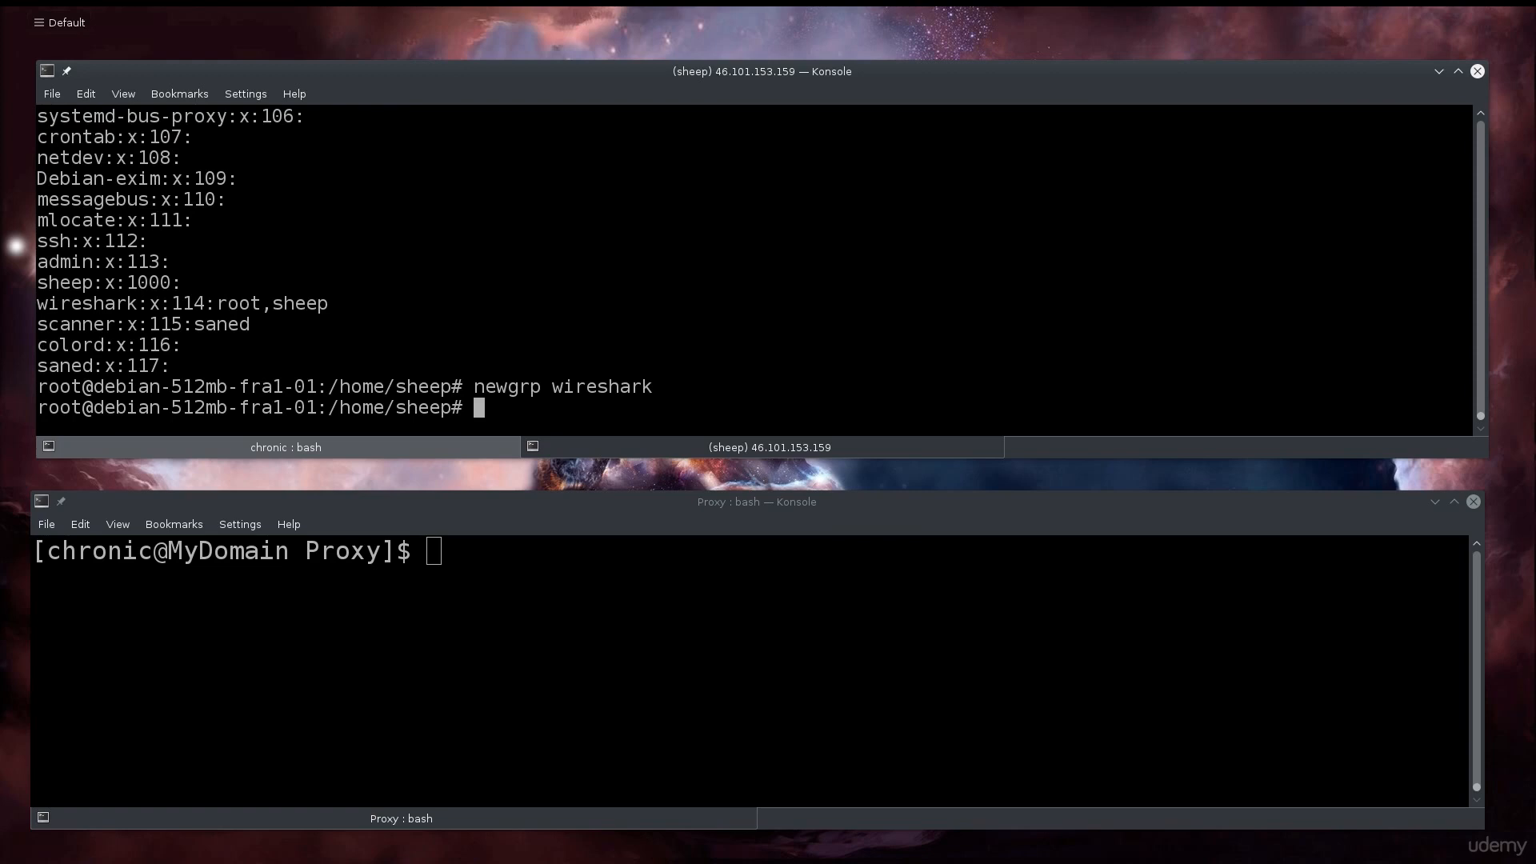
# - Exit the newgrp shell and root back to the sheep user, then enter tshark -i eth0
pyautogui.write('exit')
pyautogui.press('Return')
pyautogui.write('exit')
pyautogui.press('Return')
pyautogui.press('Return')
pyautogui.press('Return')
pyautogui.press('Return')
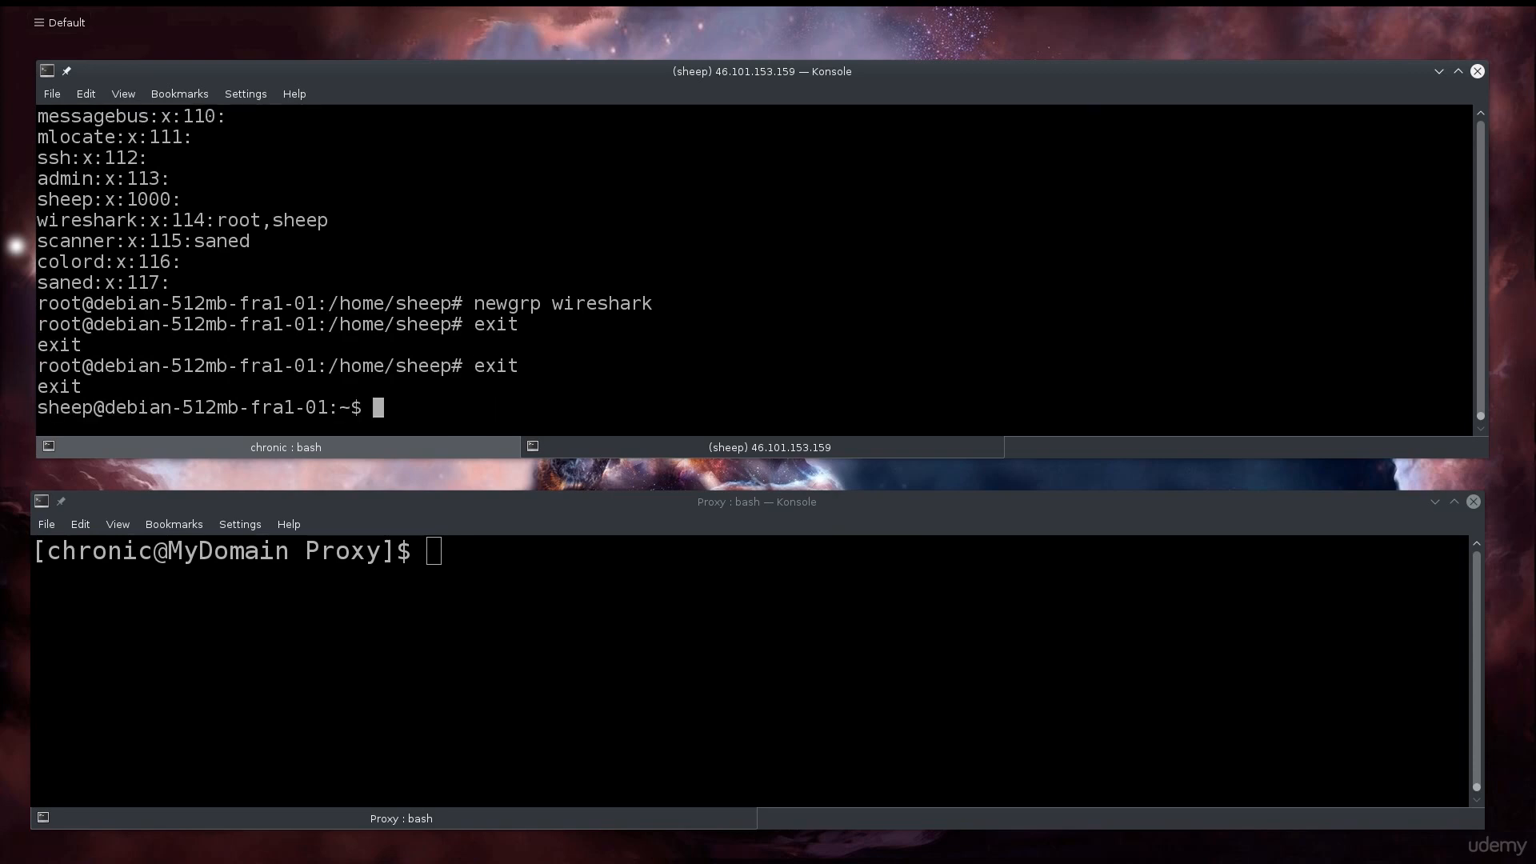
pyautogui.write('tshark -i eth0')
# - Capture packets on eth0 with tshark as sheep, stop it after 61 packets, and clear the screen
pyautogui.press('Return')
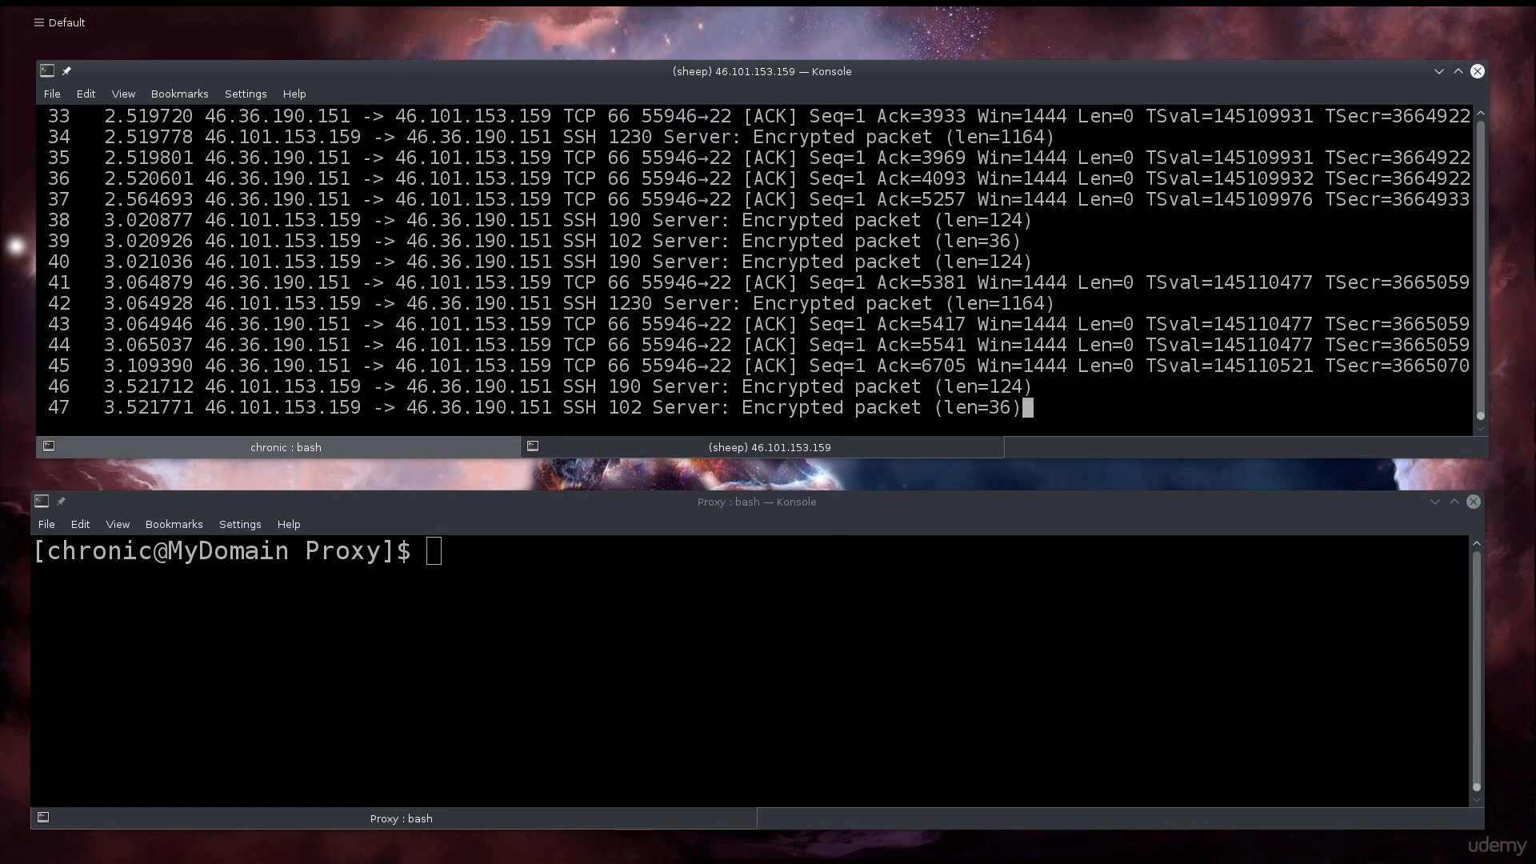
pyautogui.hotkey('ctrl', 'c')
pyautogui.hotkey('ctrl', 'c')
pyautogui.hotkey('ctrl', 'c')
pyautogui.hotkey('ctrl', 'c')
pyautogui.hotkey('ctrl', 'c')
pyautogui.hotkey('ctrl', 'c')
pyautogui.hotkey('ctrl', 'c')
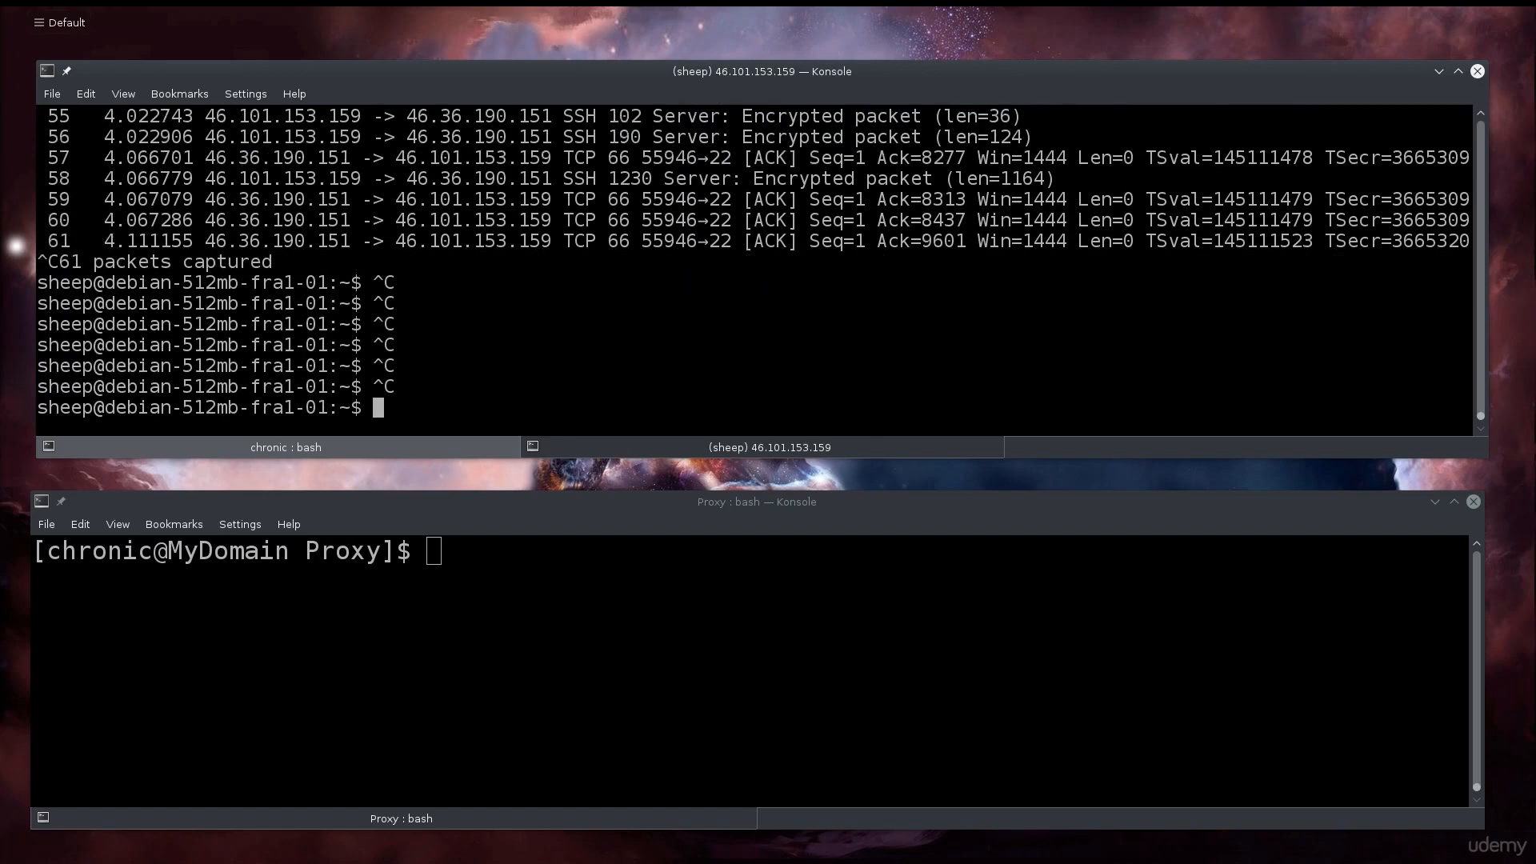
pyautogui.hotkey('ctrl', 'c')
pyautogui.hotkey('ctrl', 'c')
pyautogui.hotkey('ctrl', 'c')
pyautogui.hotkey('ctrl', 'l')
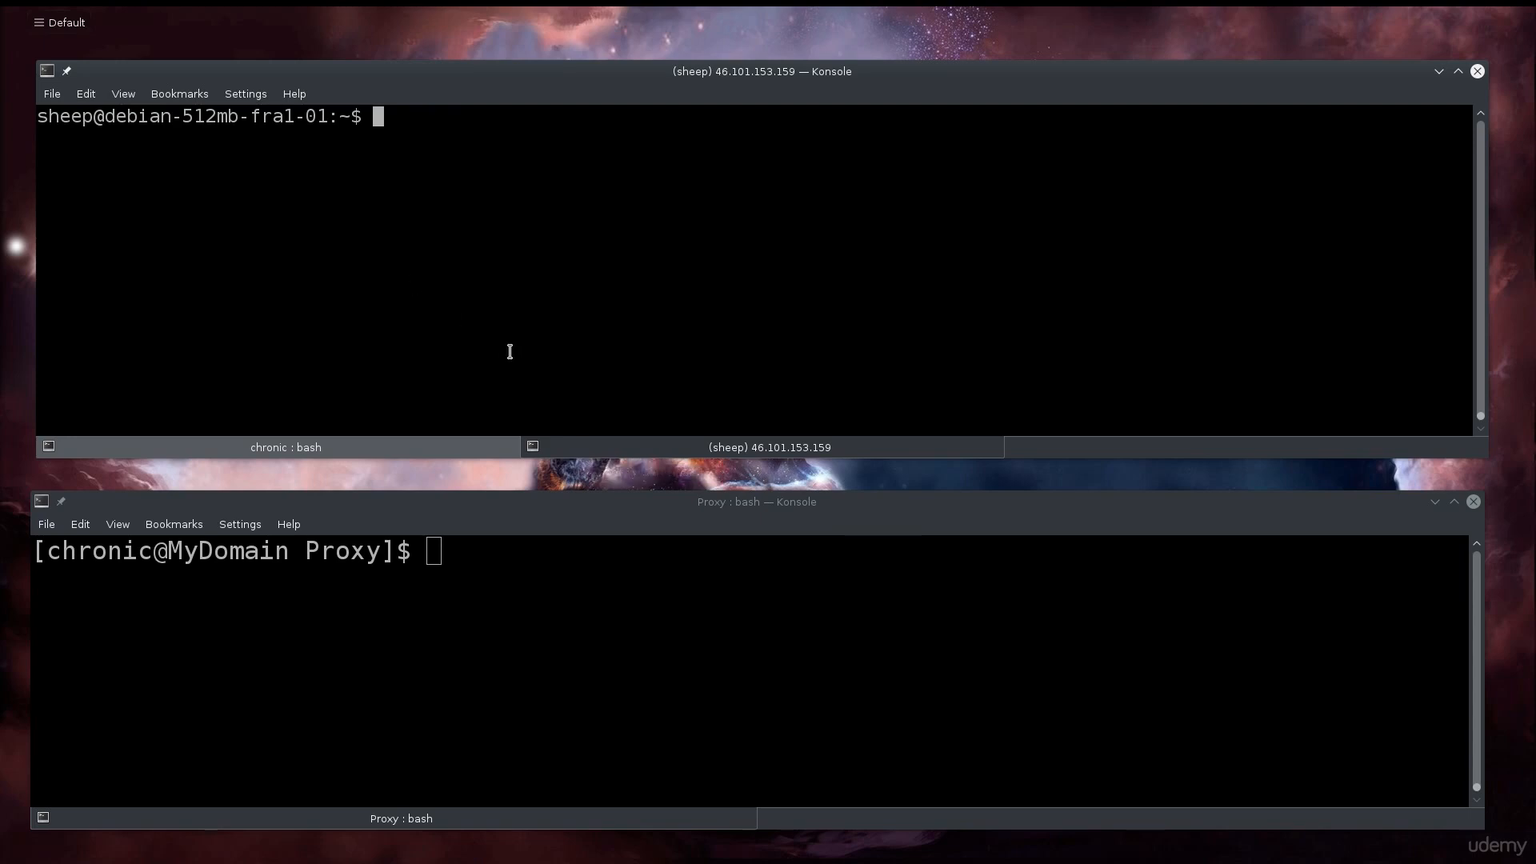
# - Switch the upper Konsole window back to the local 'chronic : bash' tab
pyautogui.click(473, 452)
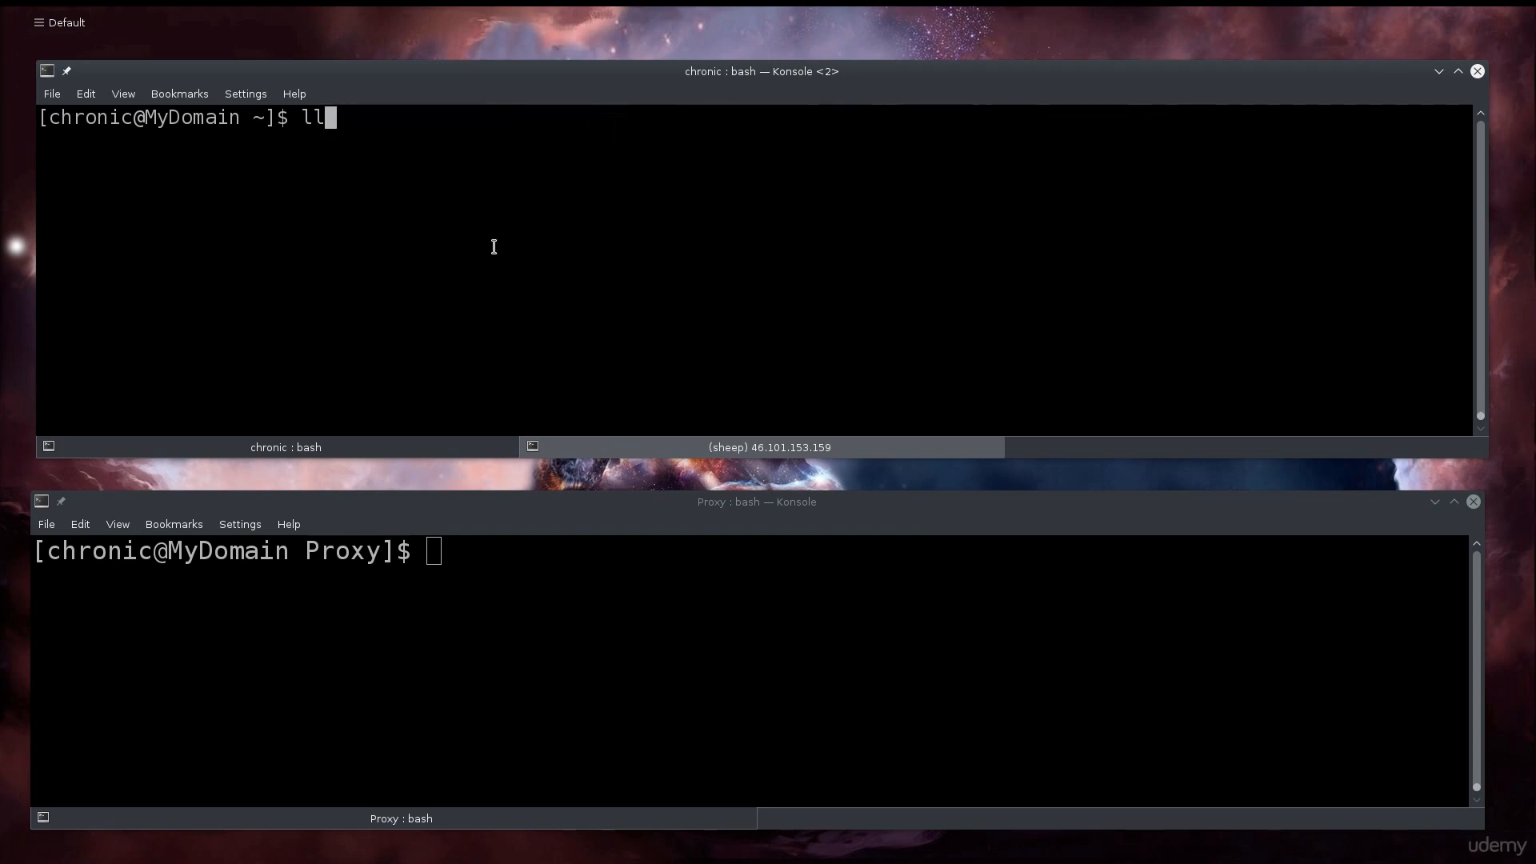
# - Erase the partly typed 'll' from the top terminal's prompt
pyautogui.press('BackSpace')
pyautogui.press('BackSpace')
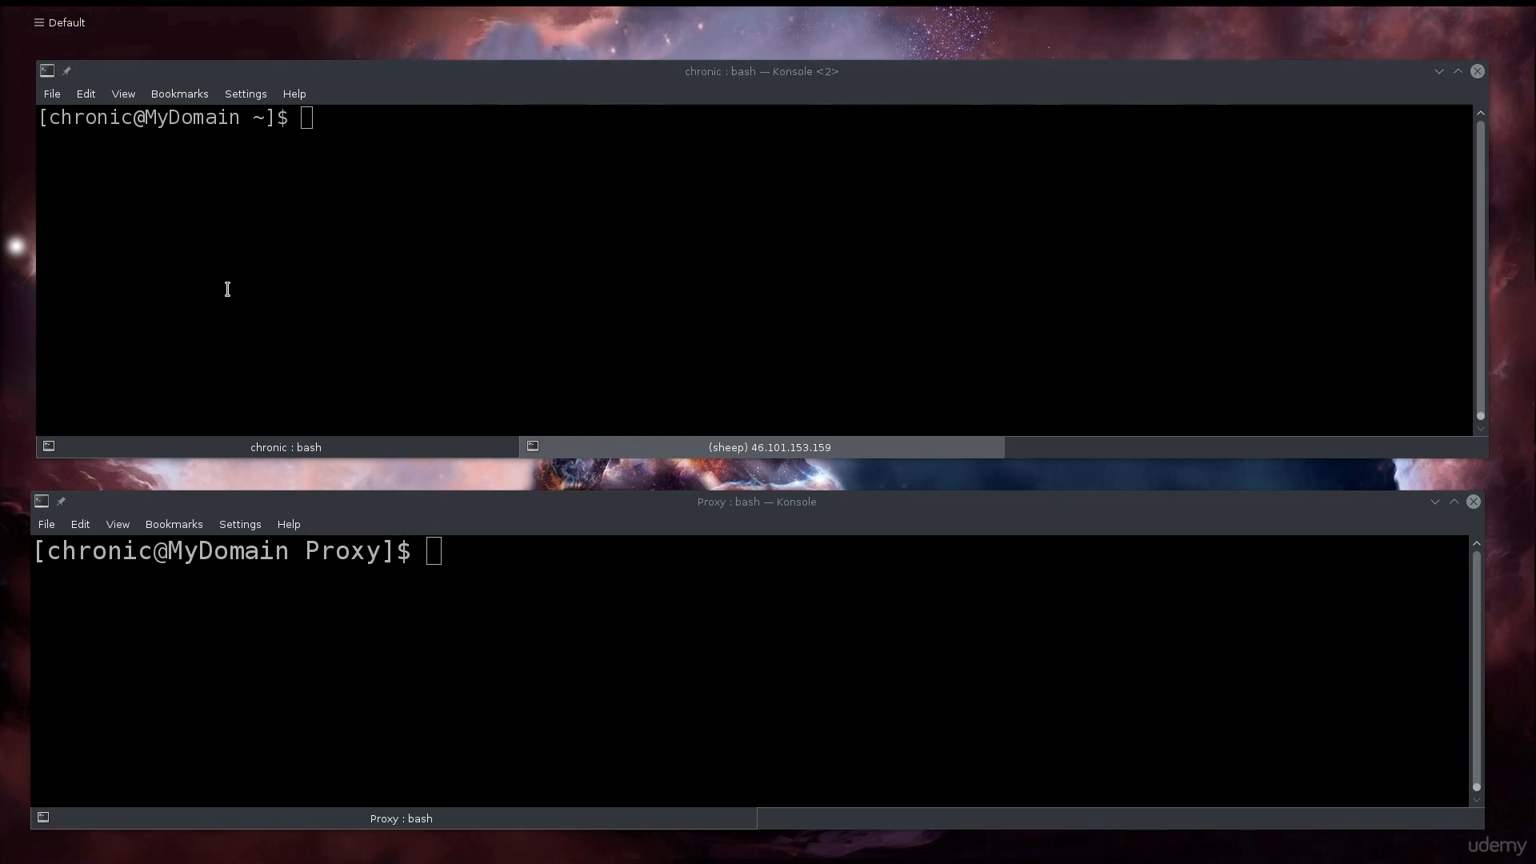
# - Paste the wireshark -k -i <(ssh … tshark 'not tcp port 22') command and highlight its wireshark, < and ssh parts
pyautogui.click(345, 258)
pyautogui.hotkey('ctrl', 'shift', 'v')
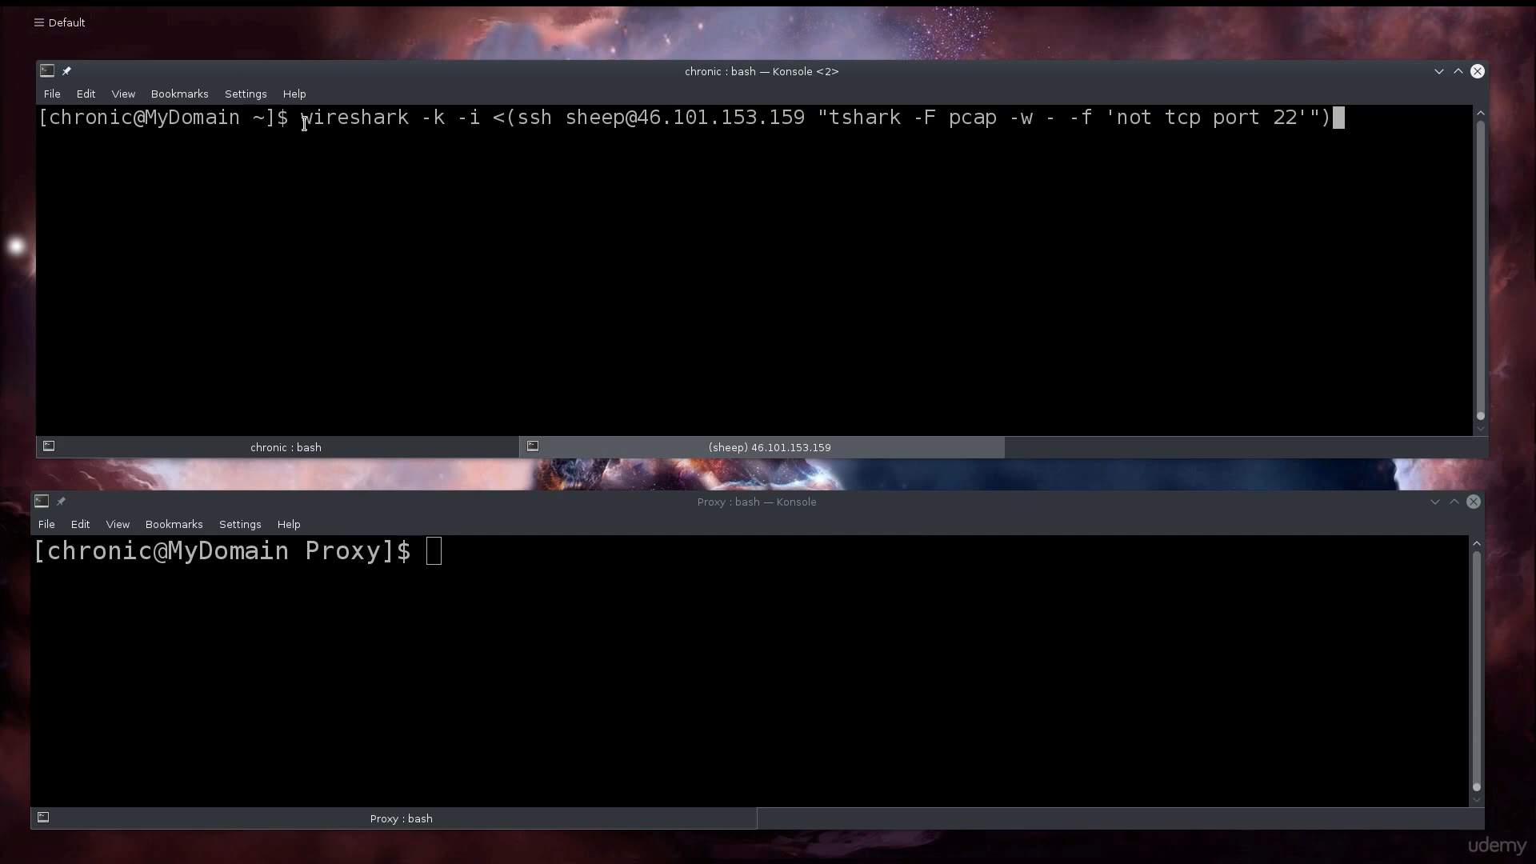
pyautogui.moveTo(302, 118); pyautogui.dragTo(479, 123)
pyautogui.moveTo(493, 117); pyautogui.dragTo(504, 120)
pyautogui.click(512, 144)
pyautogui.moveTo(524, 116); pyautogui.dragTo(1000, 126)
pyautogui.click(917, 118)
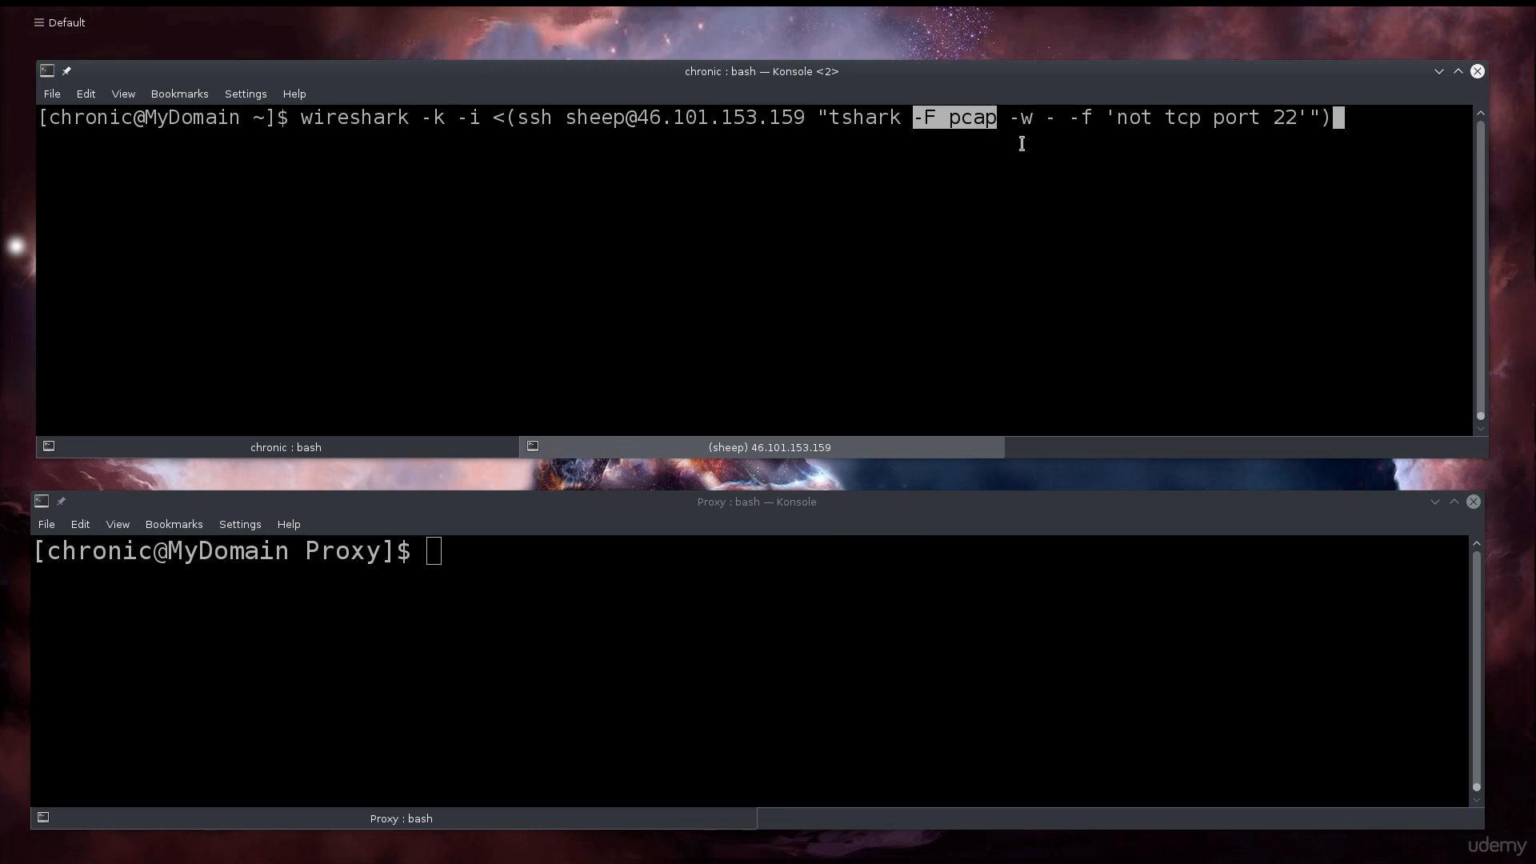
# - Highlight the -w, -, -f and 'not tcp port 22' parts, then run the command to launch Wireshark
pyautogui.moveTo(1012, 120); pyautogui.dragTo(1028, 122)
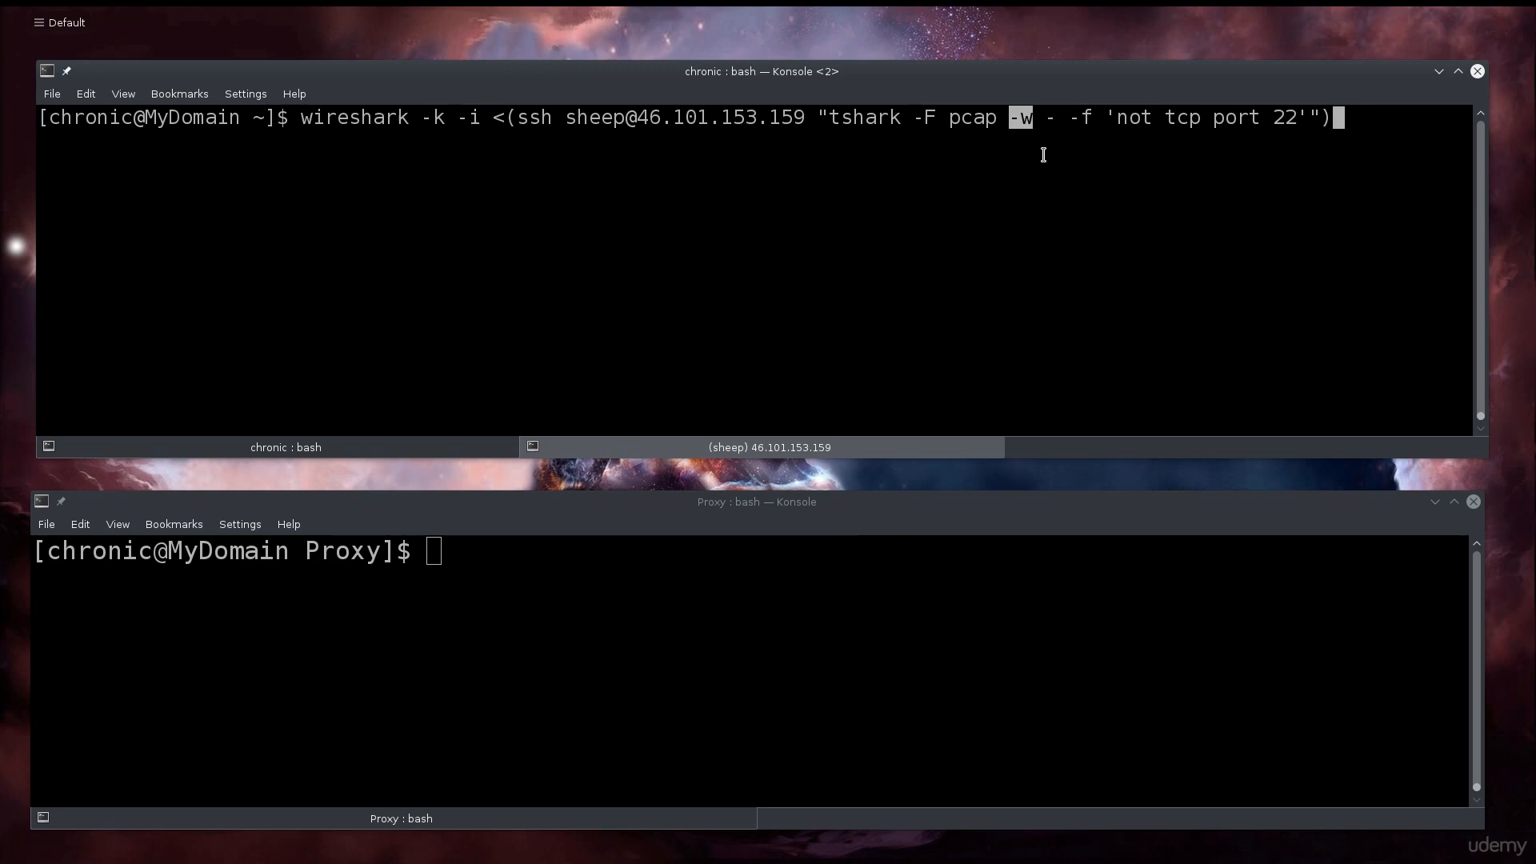
pyautogui.doubleClick(1048, 119)
pyautogui.doubleClick(1085, 119)
pyautogui.moveTo(1130, 118); pyautogui.dragTo(37, 118)
pyautogui.click(1109, 173)
pyautogui.moveTo(1128, 118); pyautogui.dragTo(1300, 124)
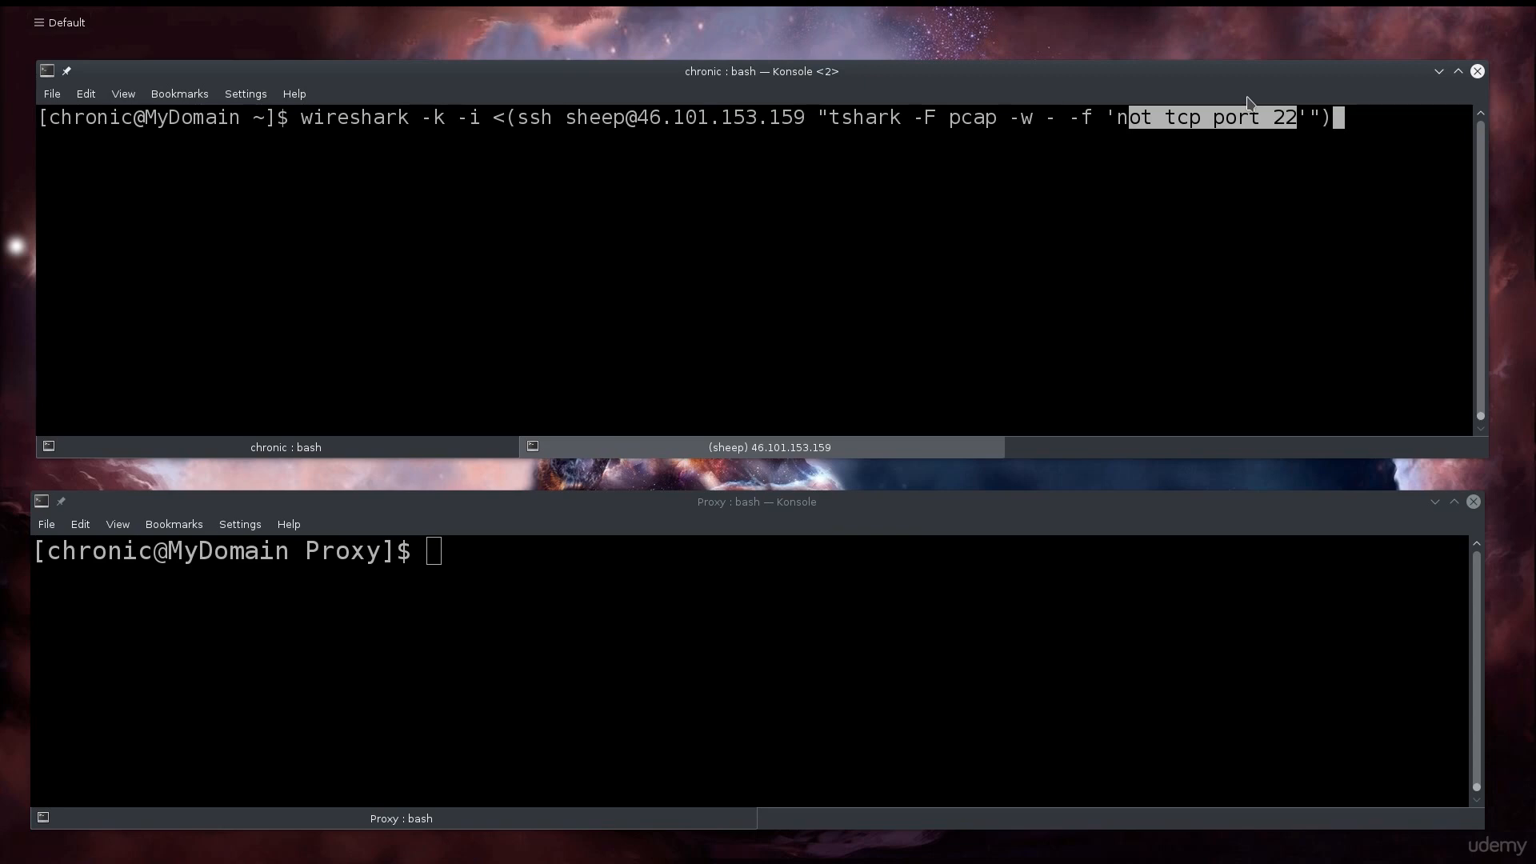
pyautogui.click(843, 272)
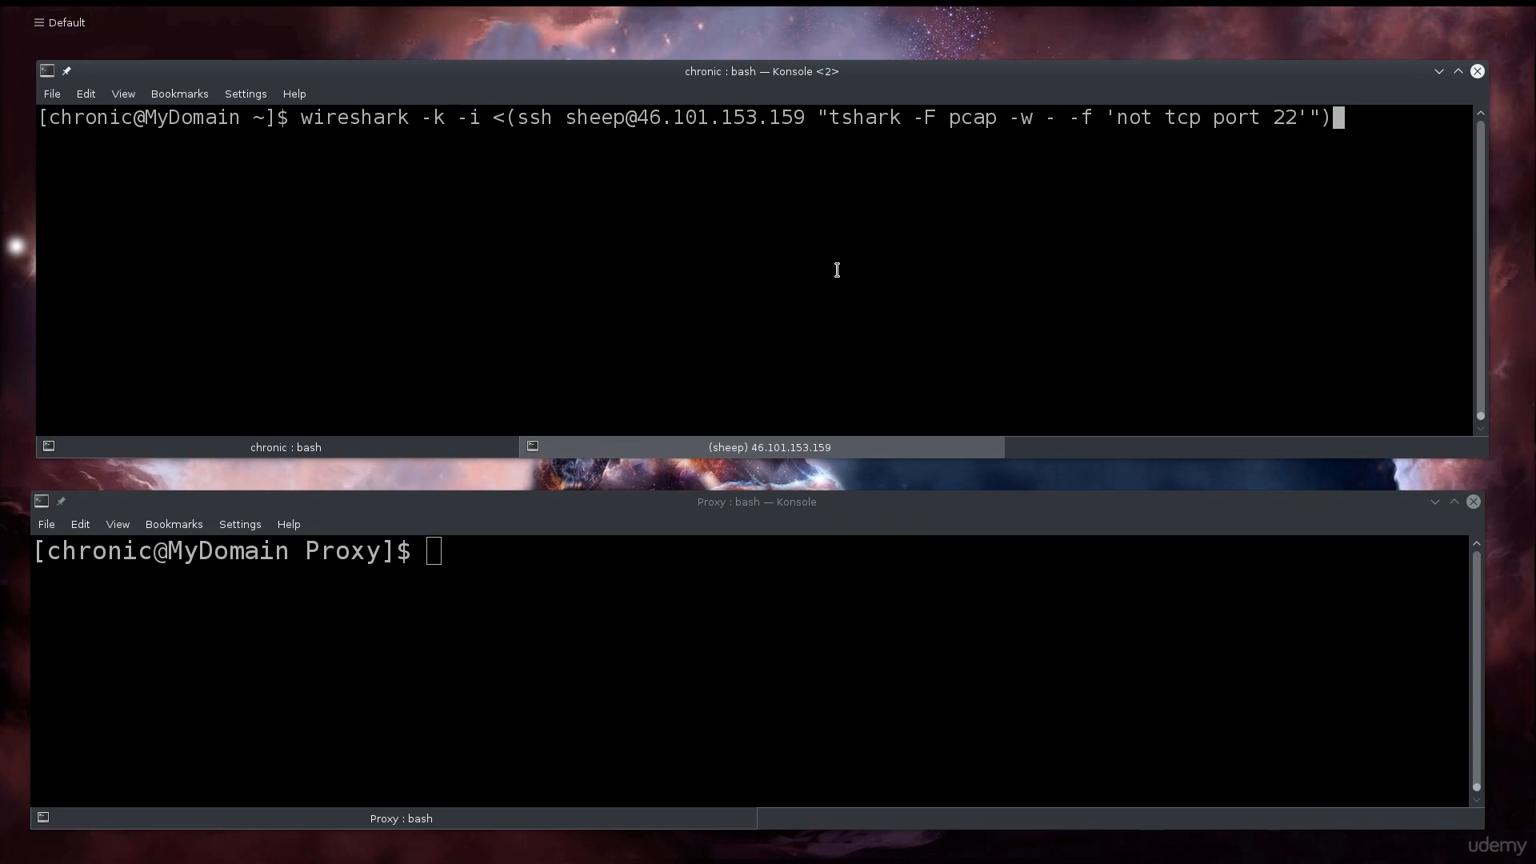
pyautogui.press('Return')
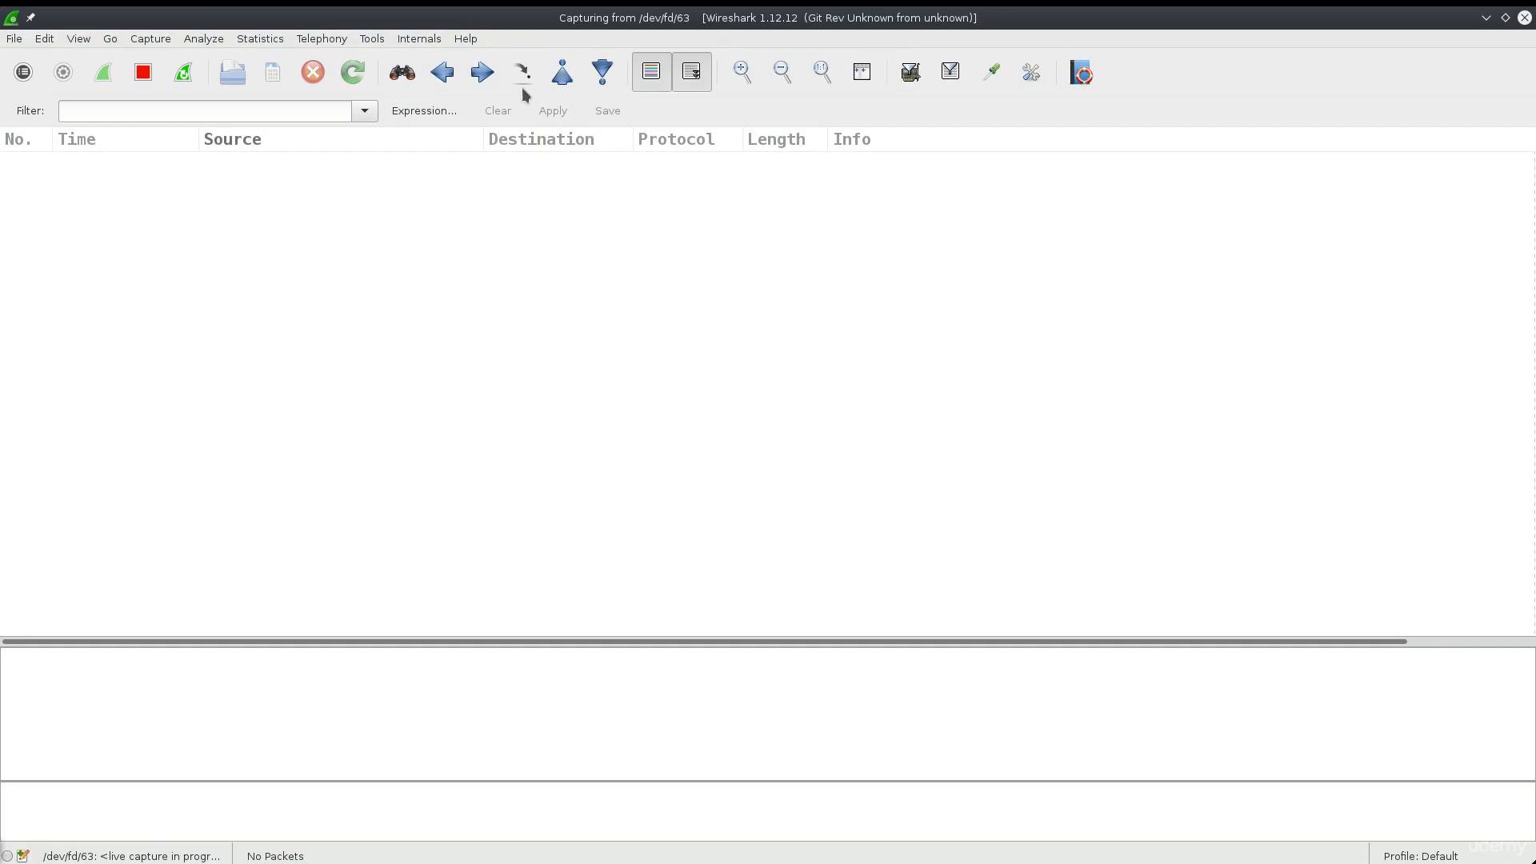
# - Restore Wireshark to a smaller window and move the remote (sheep) terminal tab below it
pyautogui.doubleClick(685, 20)
pyautogui.click(280, 448)
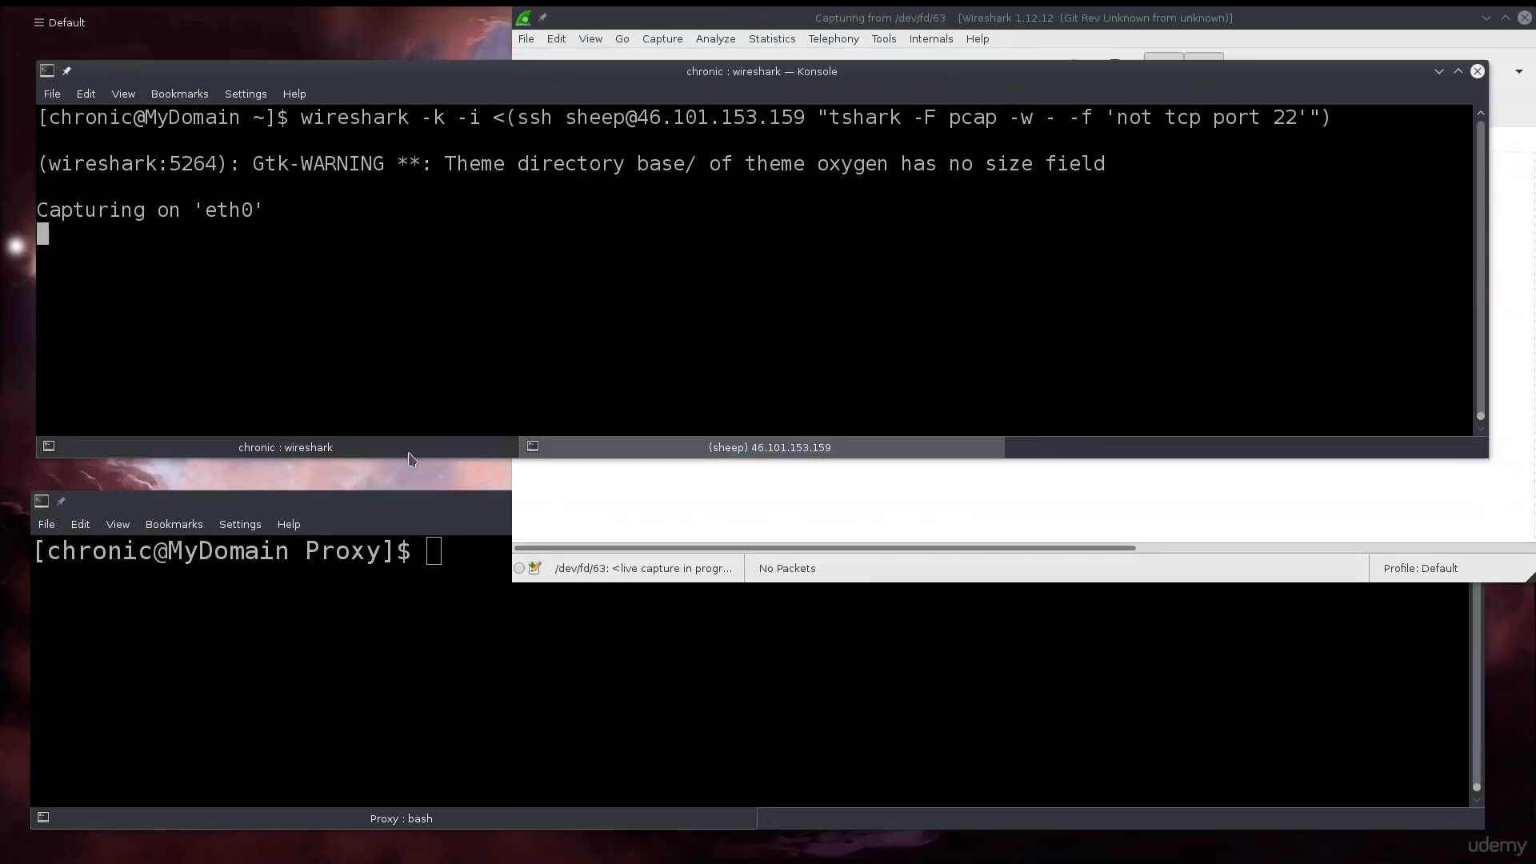
pyautogui.click(720, 449)
pyautogui.moveTo(830, 86); pyautogui.dragTo(842, 322)
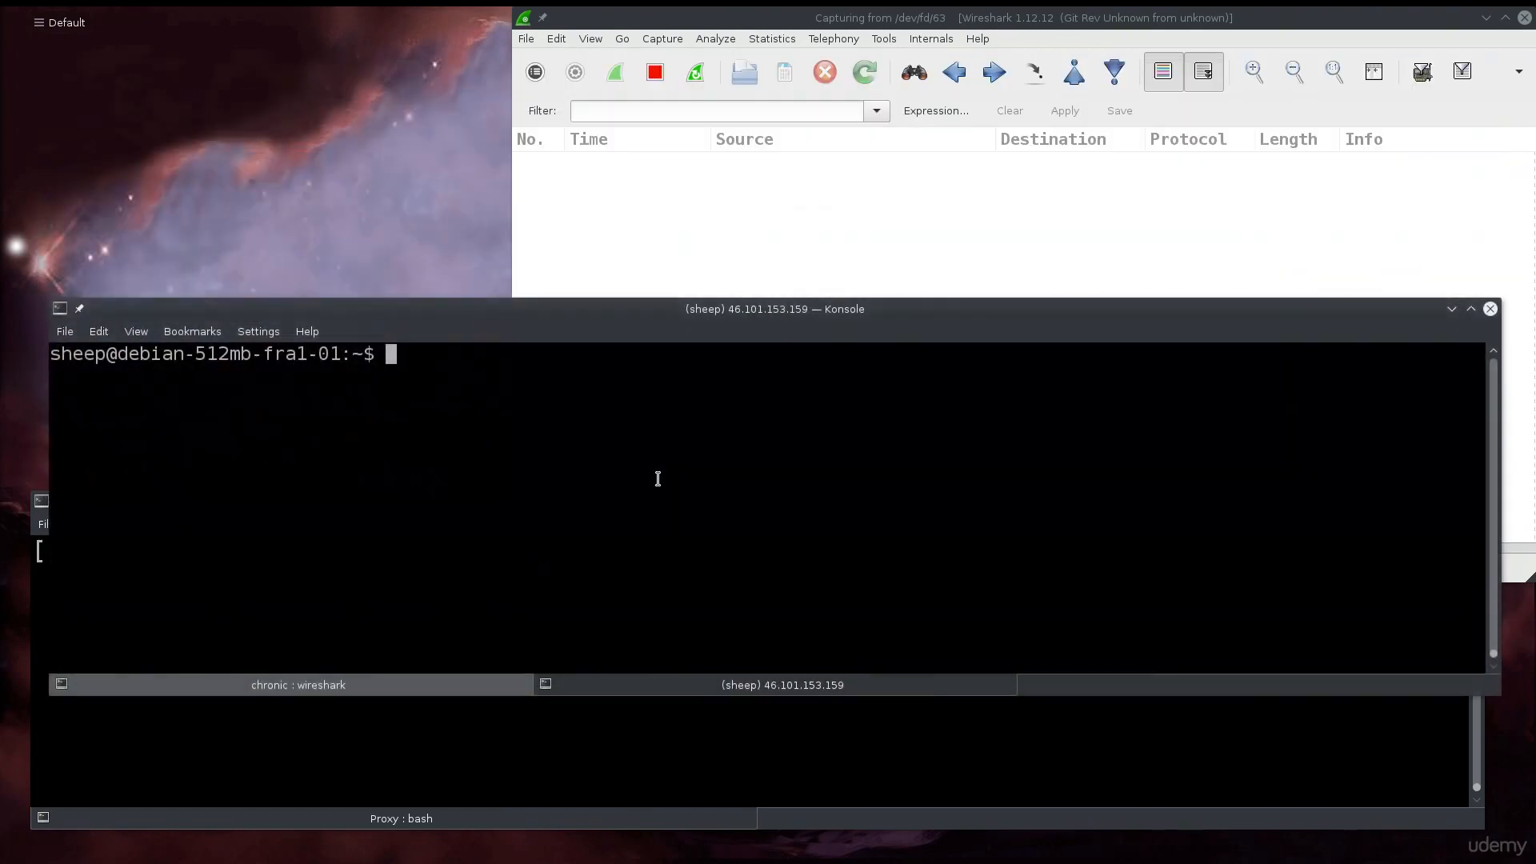
# - Ping google.com from the remote server, stop it with Ctrl+C, and bring Wireshark forward
pyautogui.write('ping google.com')
pyautogui.press('Return')
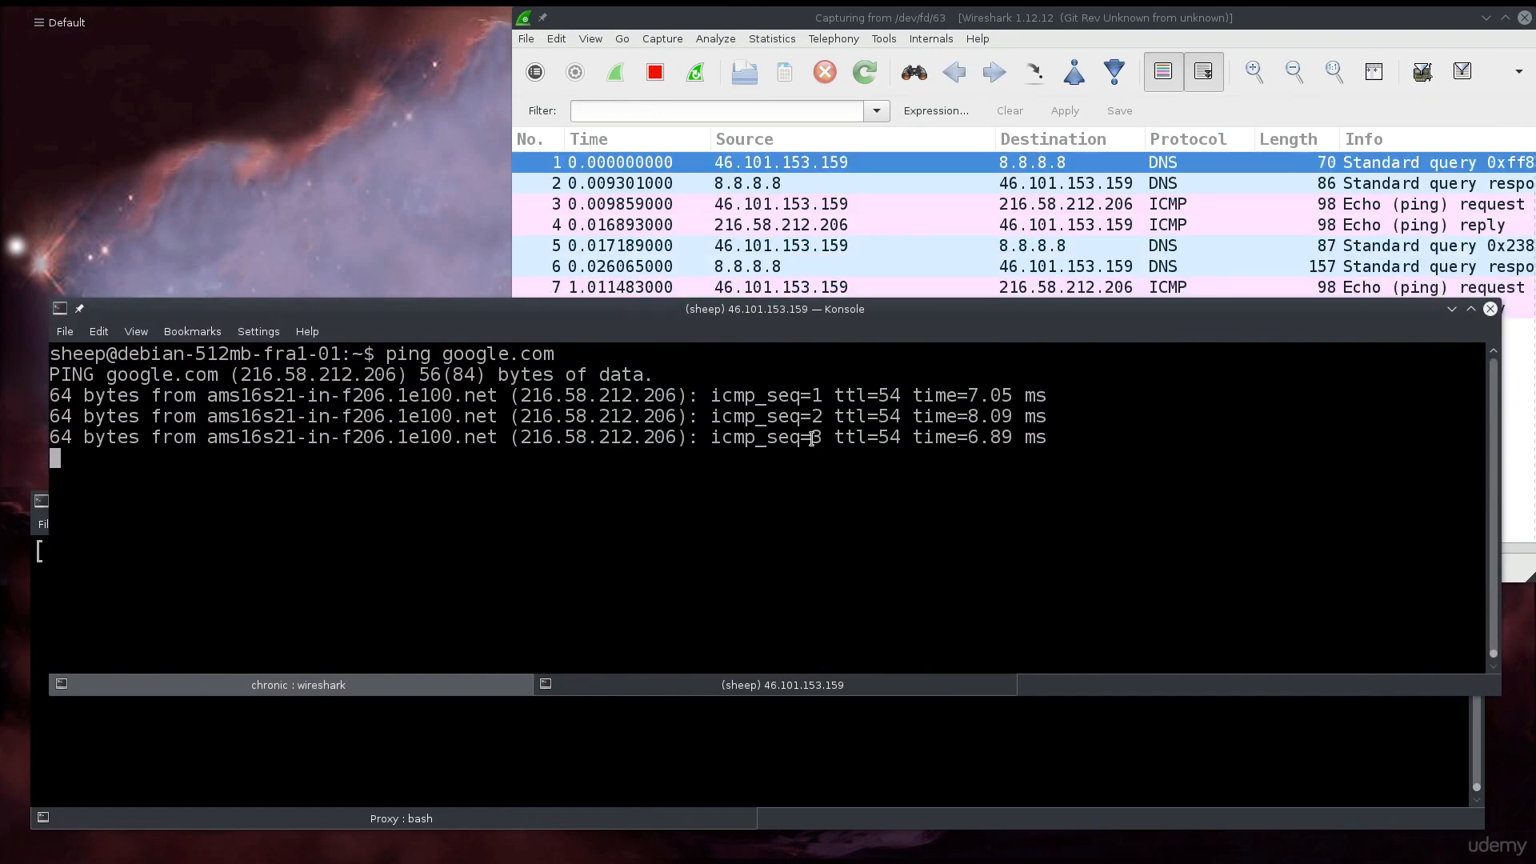
pyautogui.hotkey('ctrl', 'c')
pyautogui.click(905, 247)
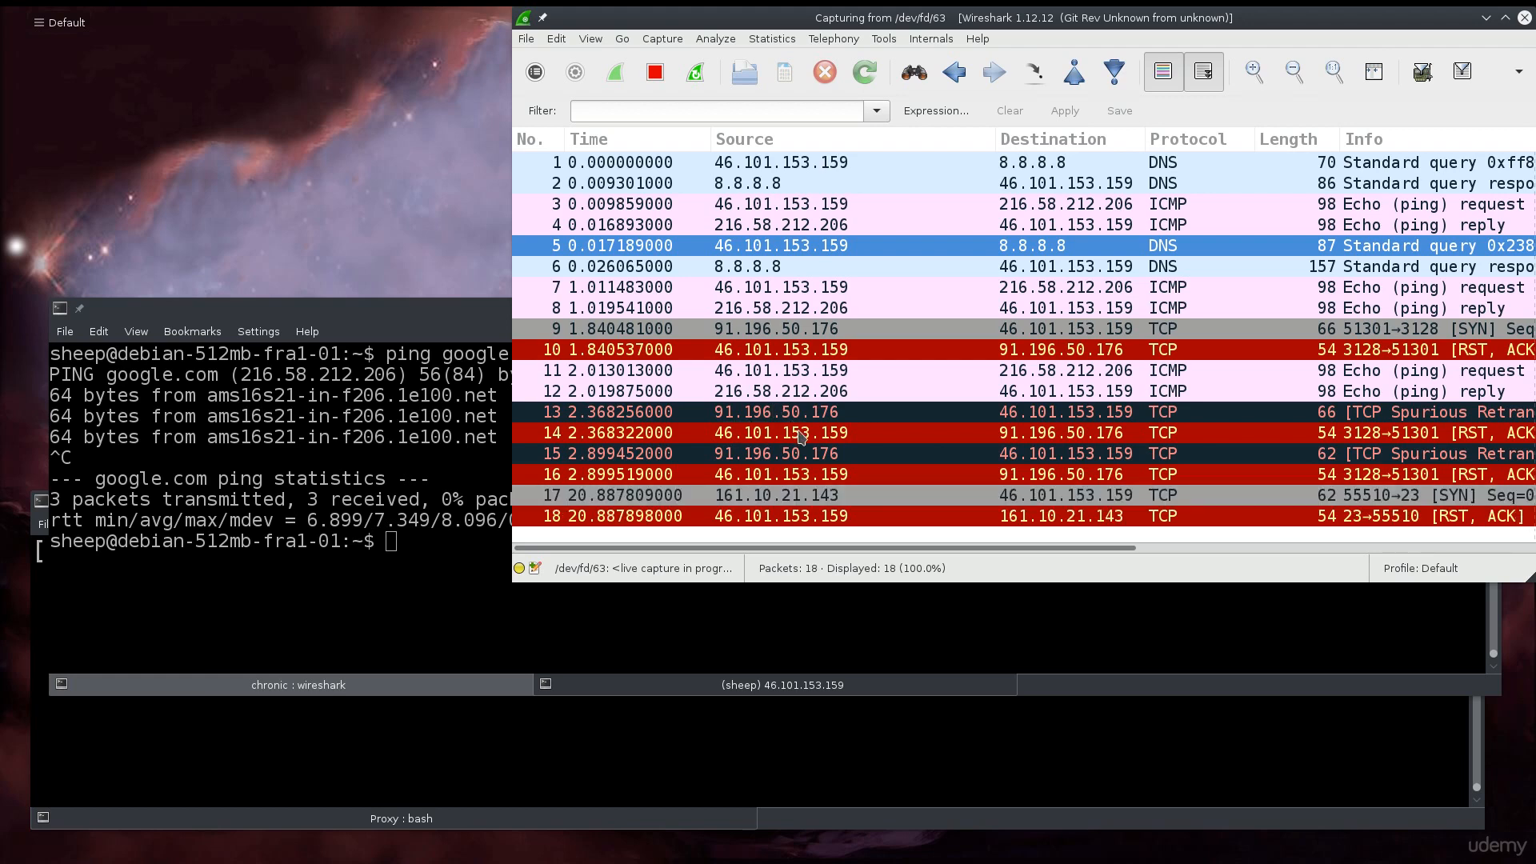
# - Move the remote terminal below the packet list and type whois 91.196.50.176
pyautogui.click(463, 606)
pyautogui.moveTo(813, 336); pyautogui.dragTo(836, 489)
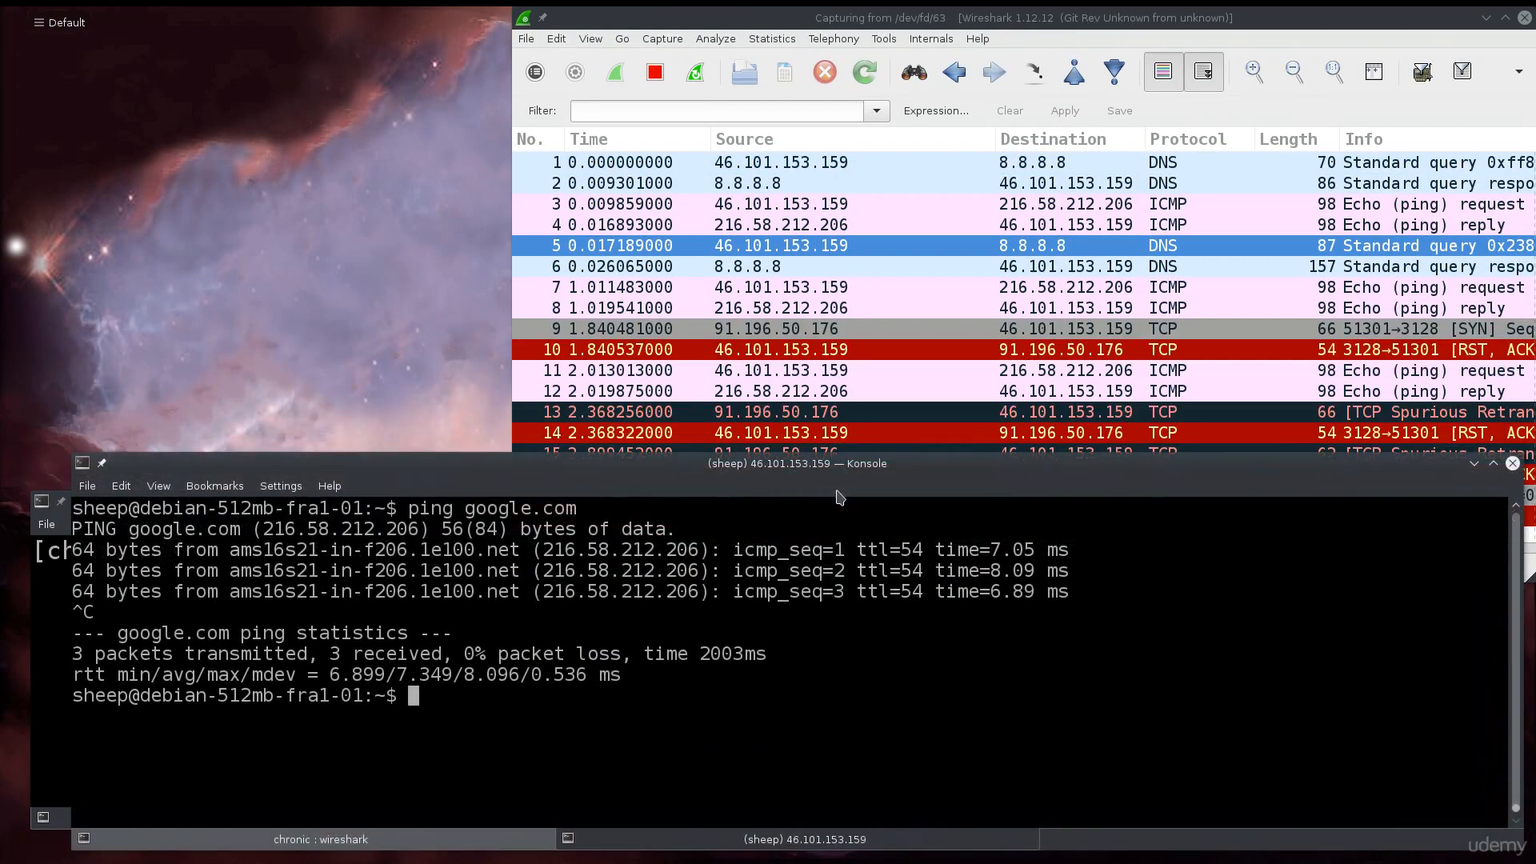
pyautogui.write('whoi')
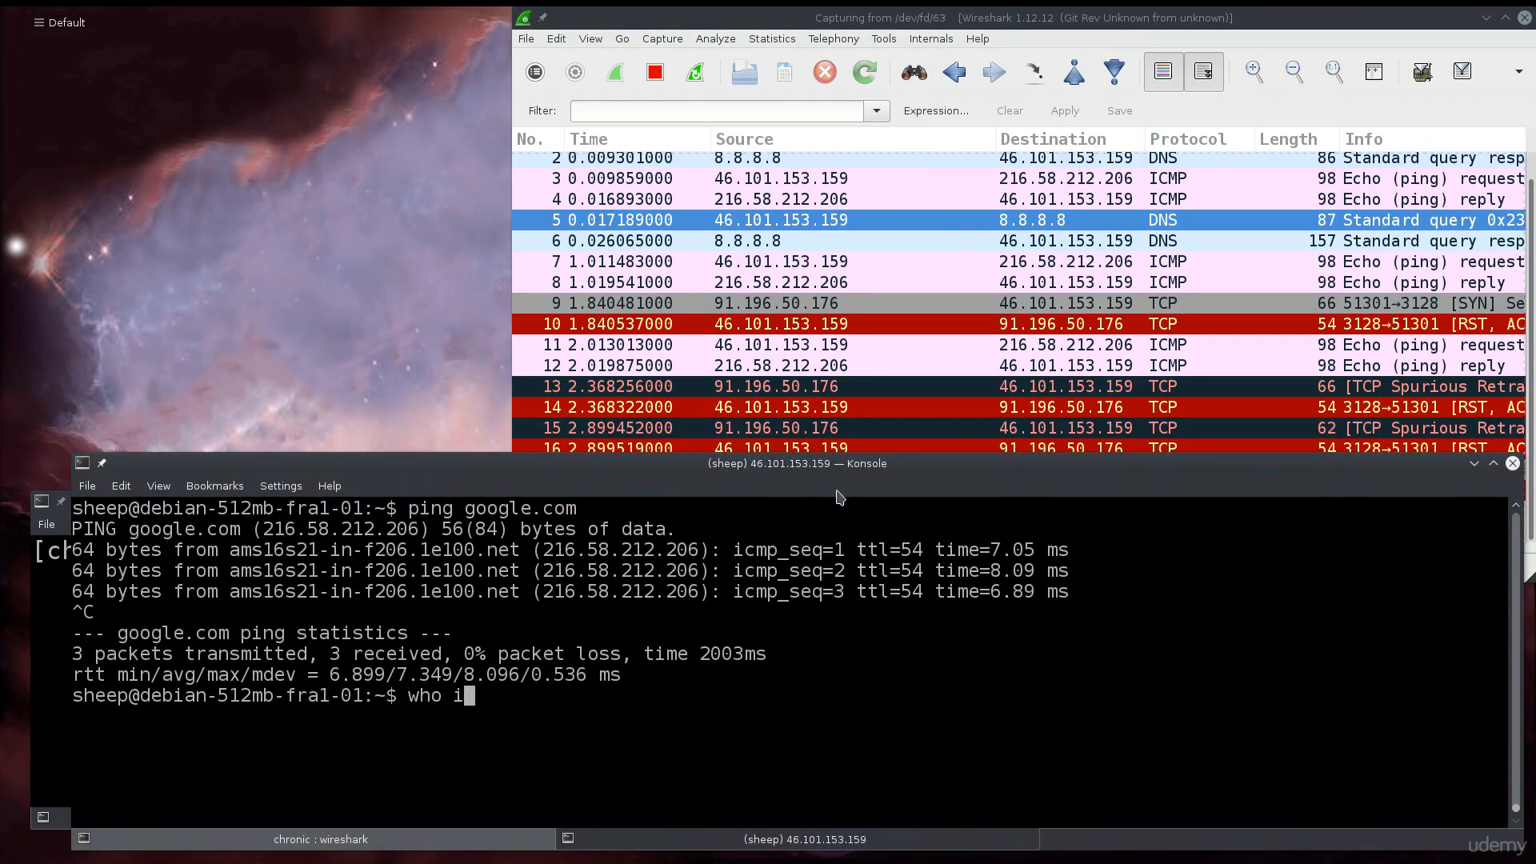
pyautogui.write('s 91.196.50.')
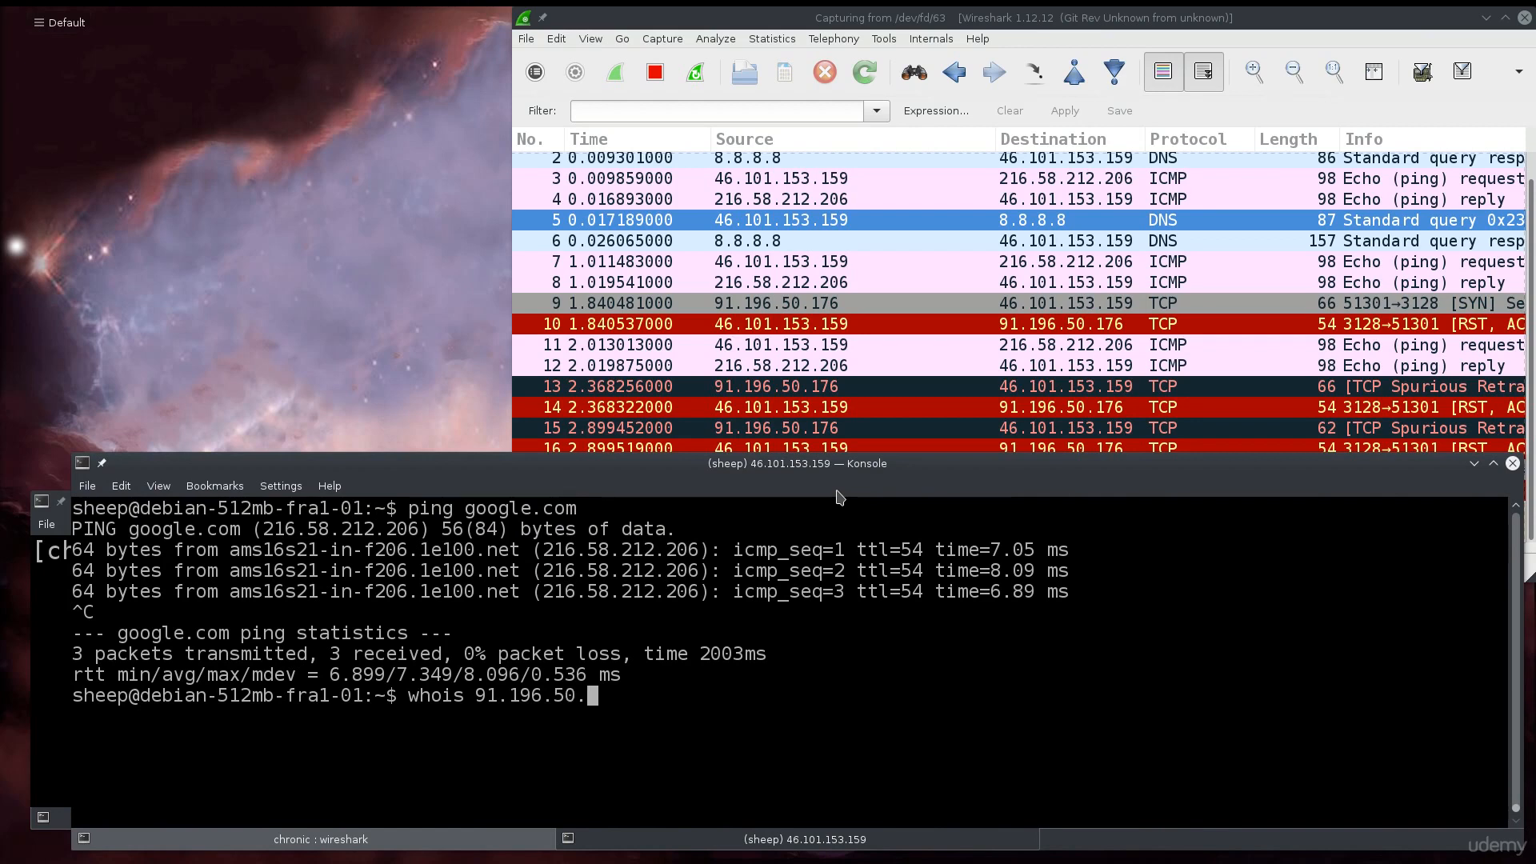
pyautogui.write('1')
pyautogui.write('76')
# - Run the whois lookup on 91.196.50.176 and scroll up to mark the country code PL
pyautogui.press('Return')
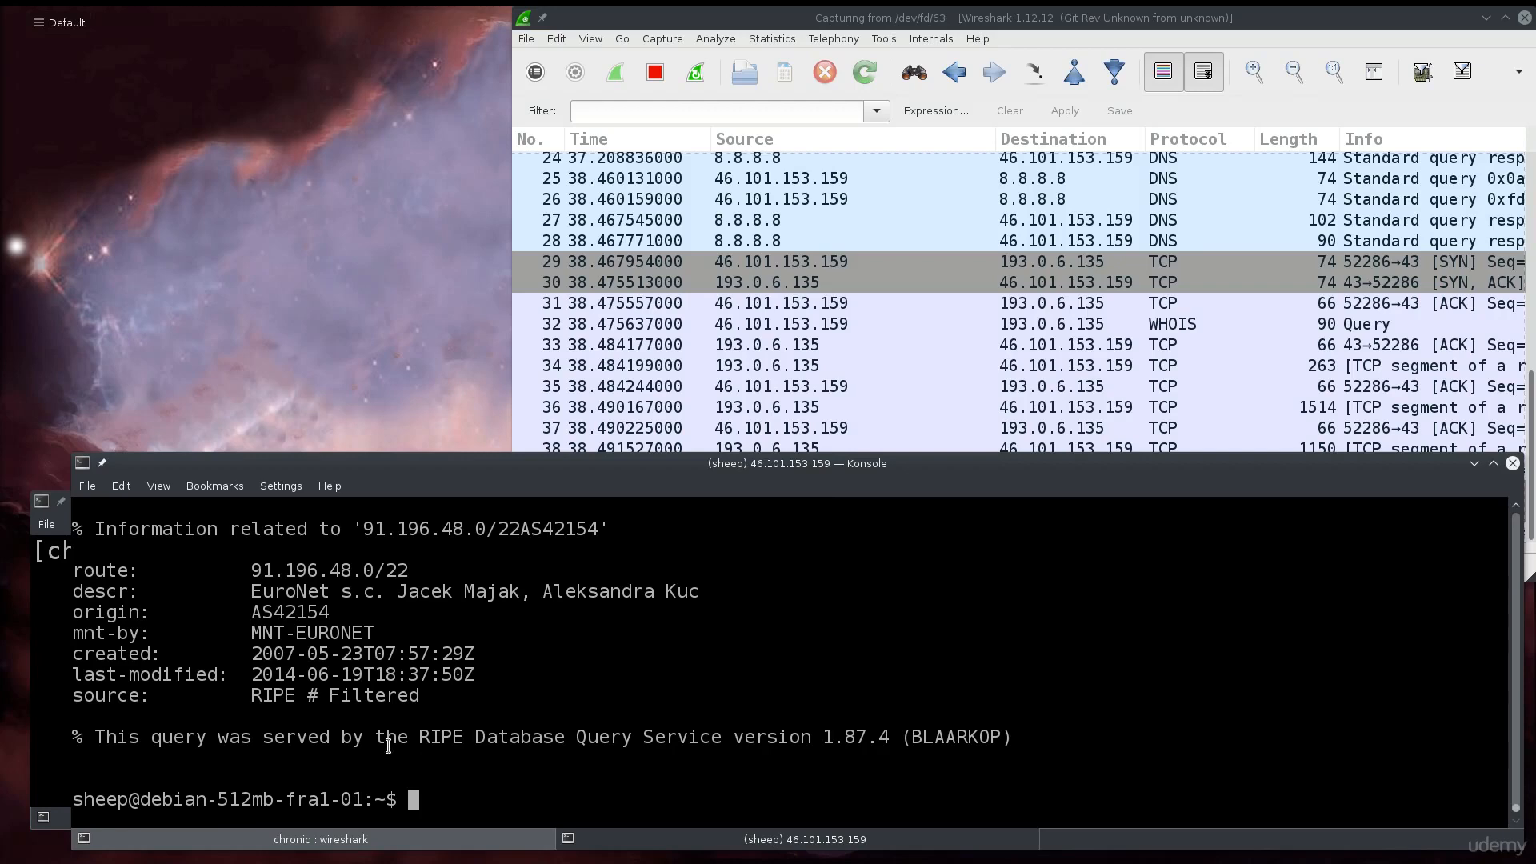
pyautogui.scroll(4, 388, 746)
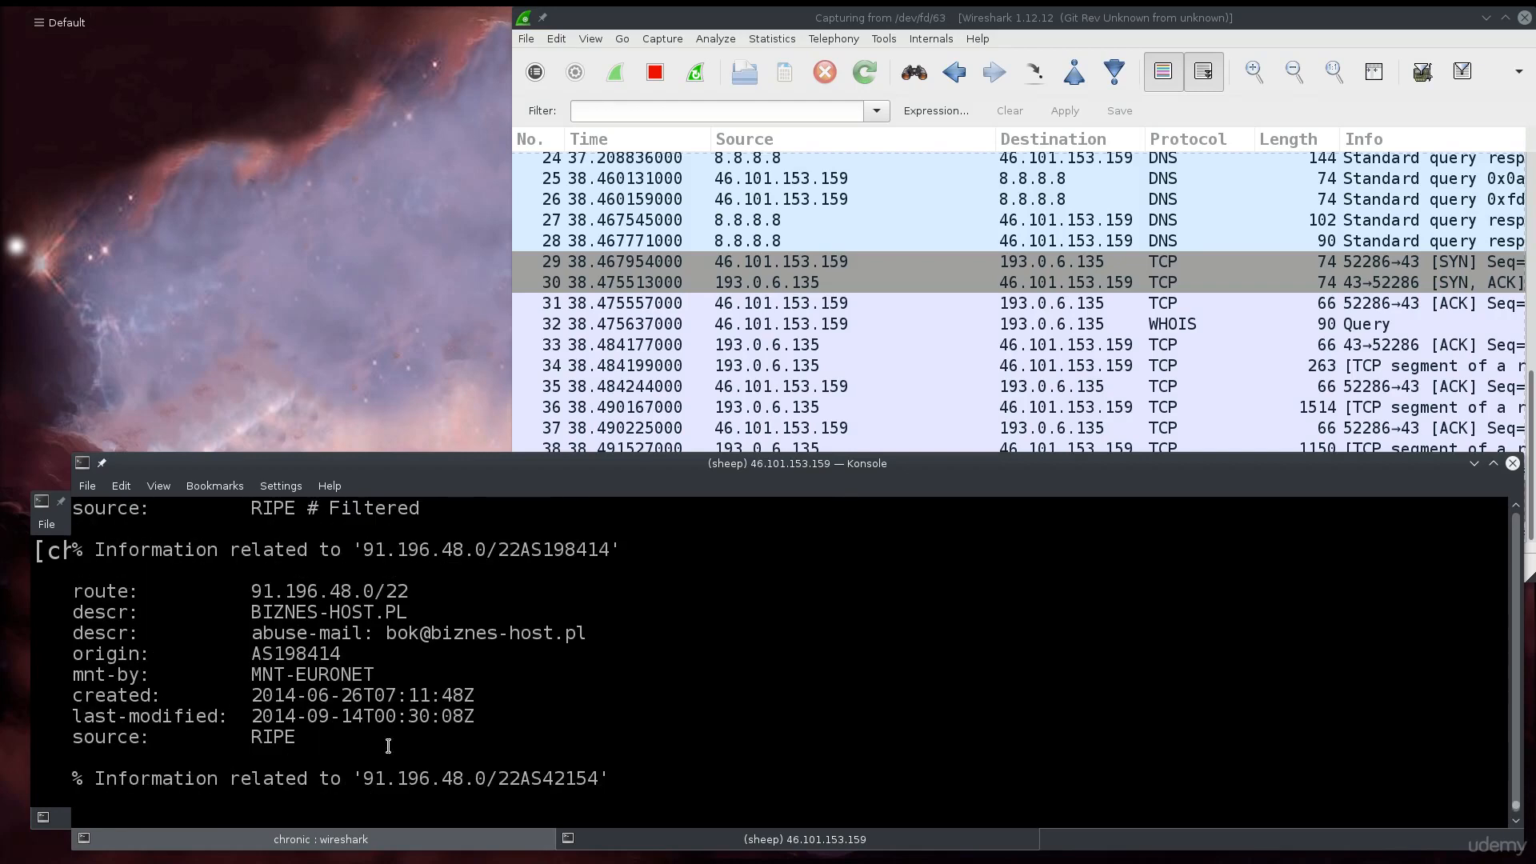
pyautogui.scroll(2, 382, 608)
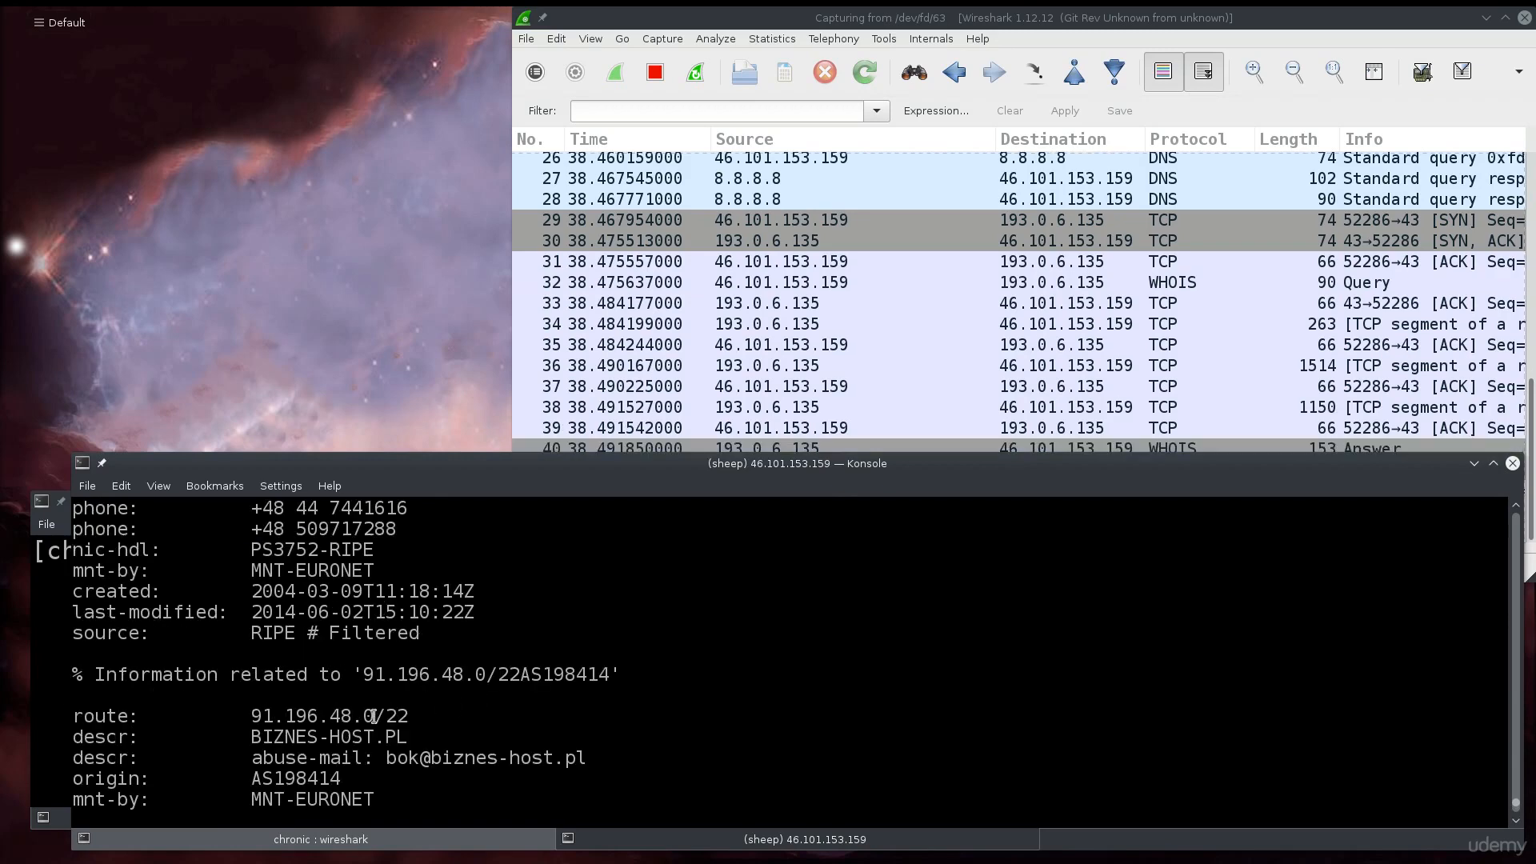
pyautogui.scroll(3, 375, 716)
pyautogui.scroll(6, 374, 716)
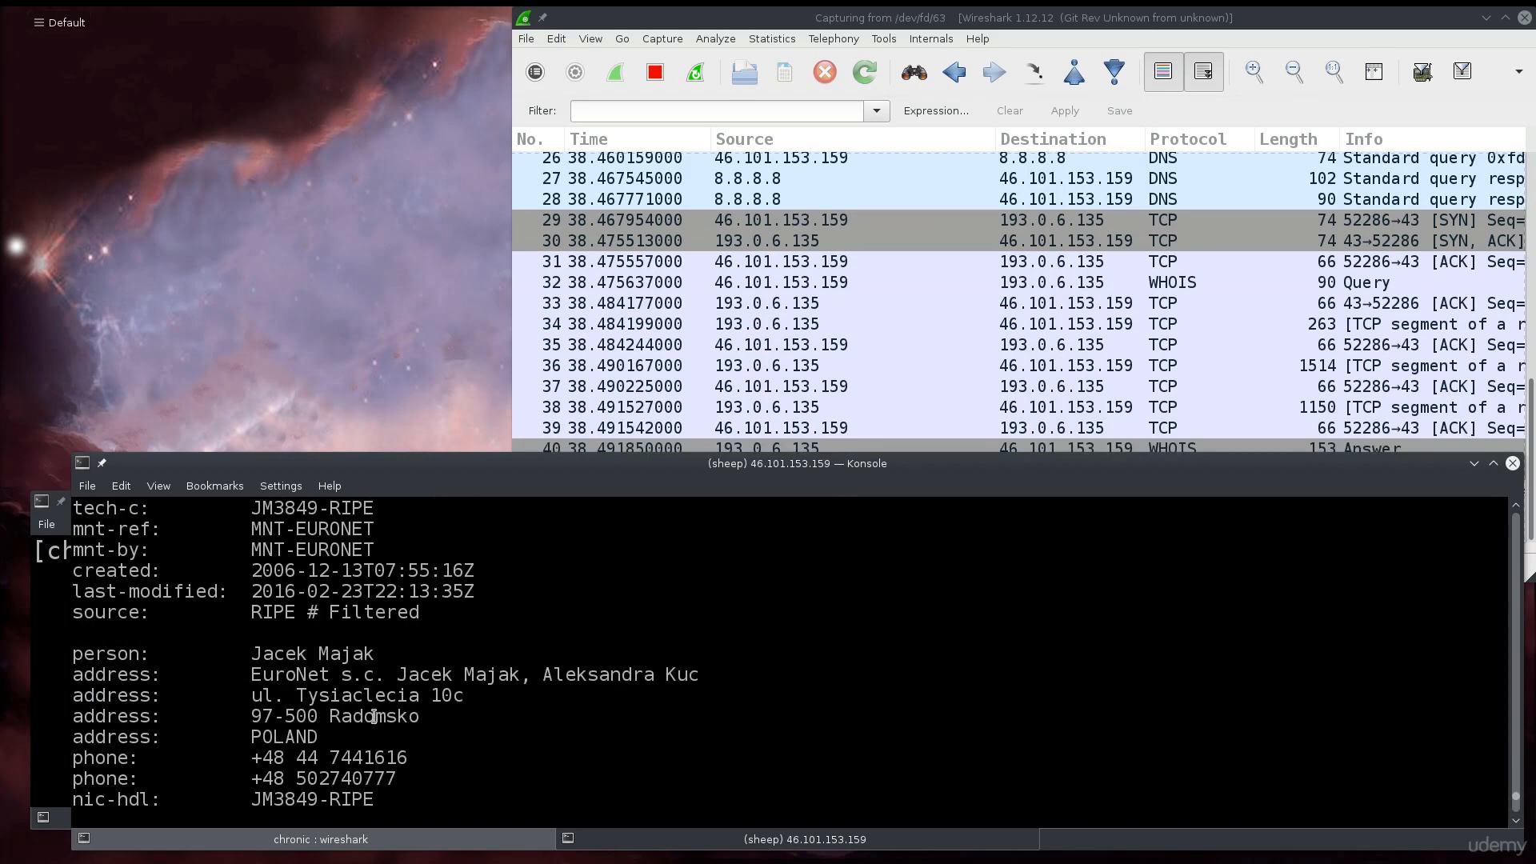
pyautogui.scroll(8, 374, 716)
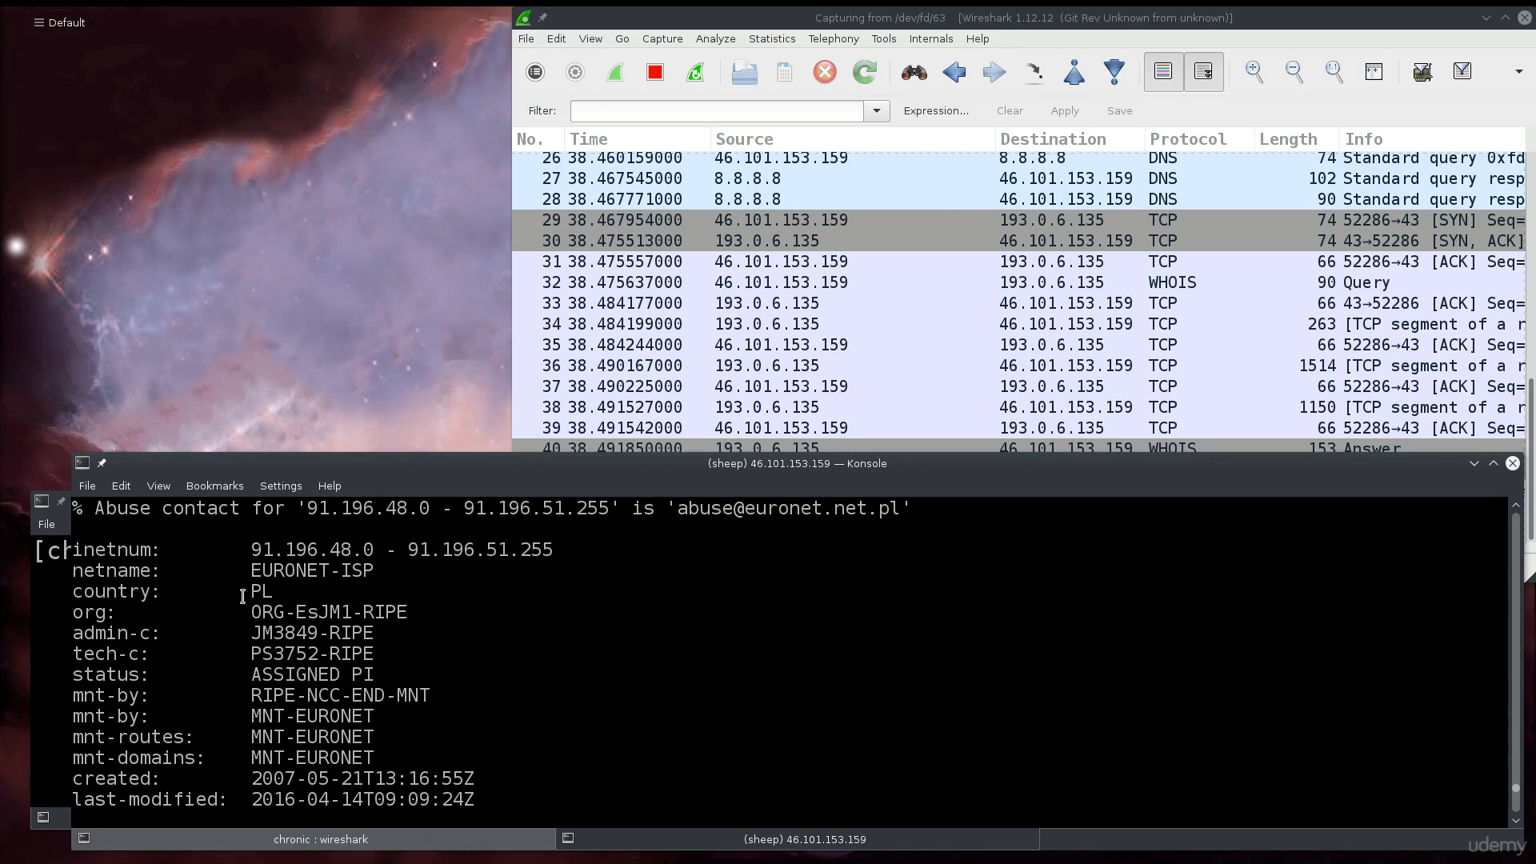
pyautogui.moveTo(280, 594); pyautogui.dragTo(254, 592)
# - Mark the organisation's phone number in the record, then scroll back down to the prompt
pyautogui.scroll(-2, 237, 644)
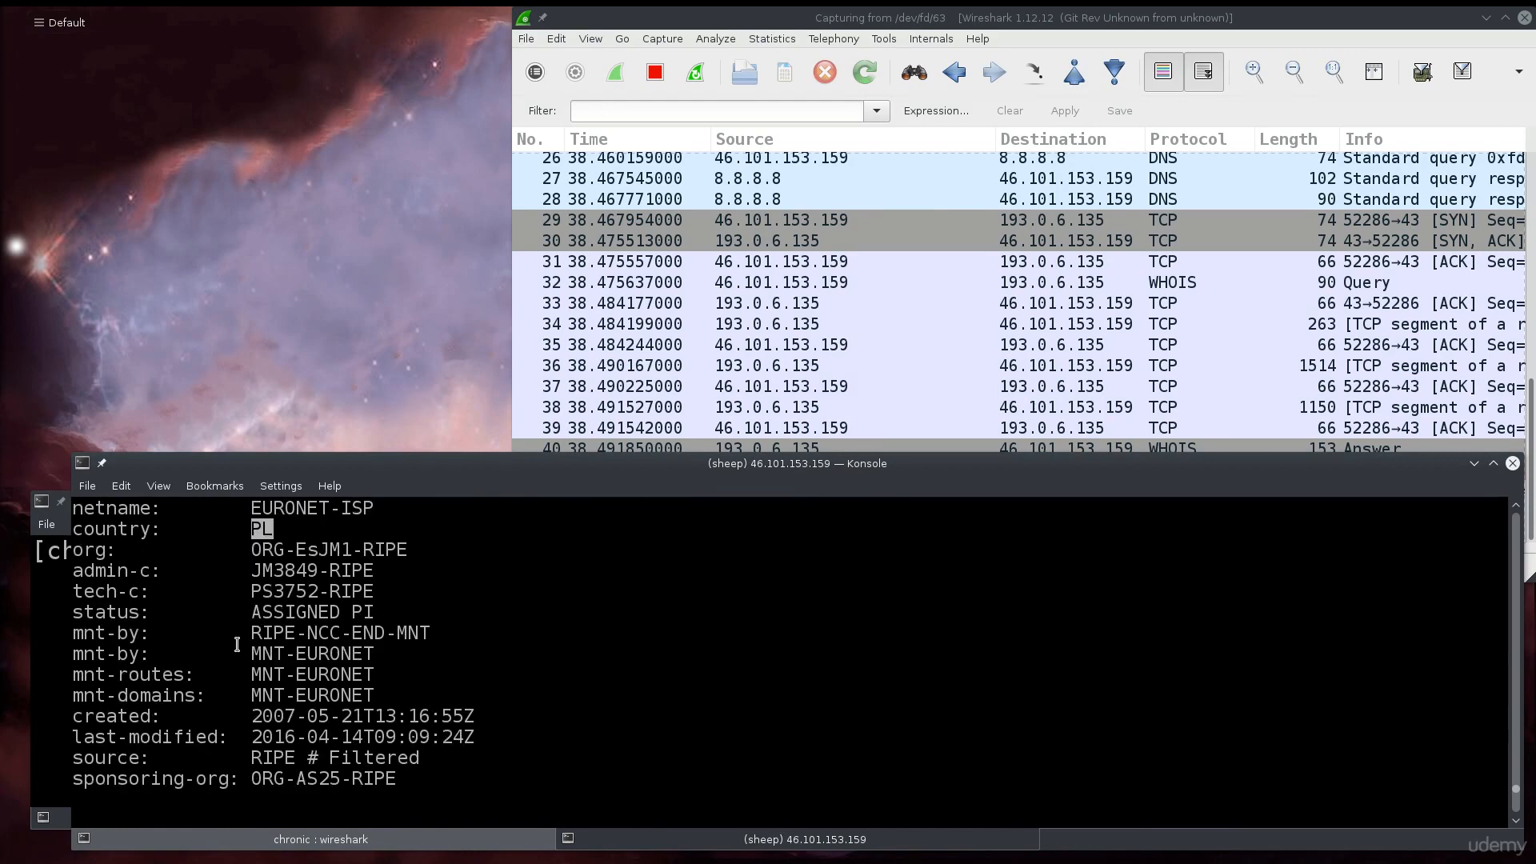
pyautogui.scroll(-3, 237, 645)
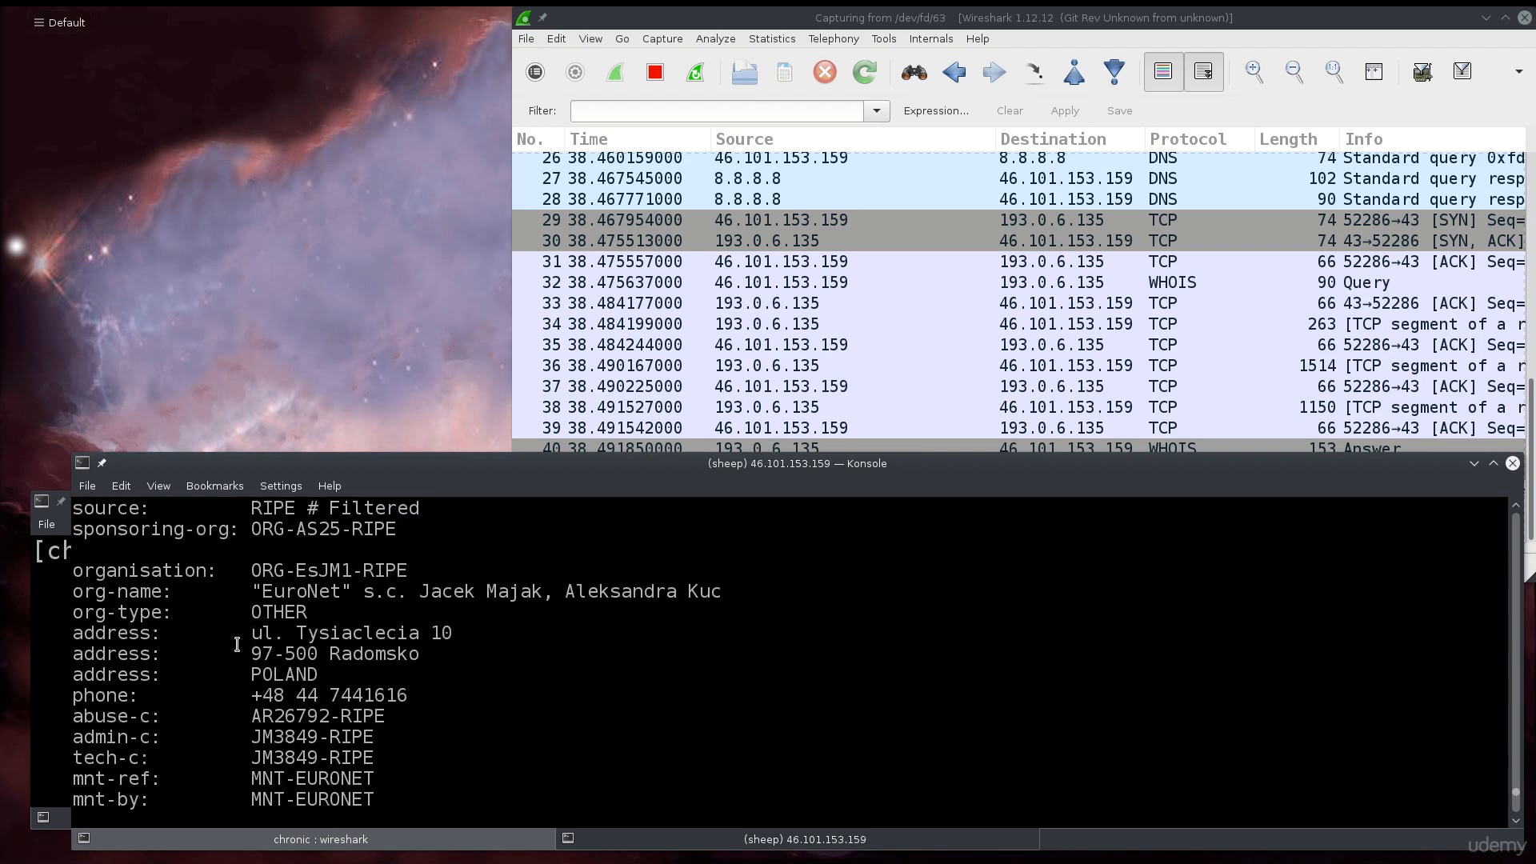
pyautogui.moveTo(251, 693); pyautogui.dragTo(449, 690)
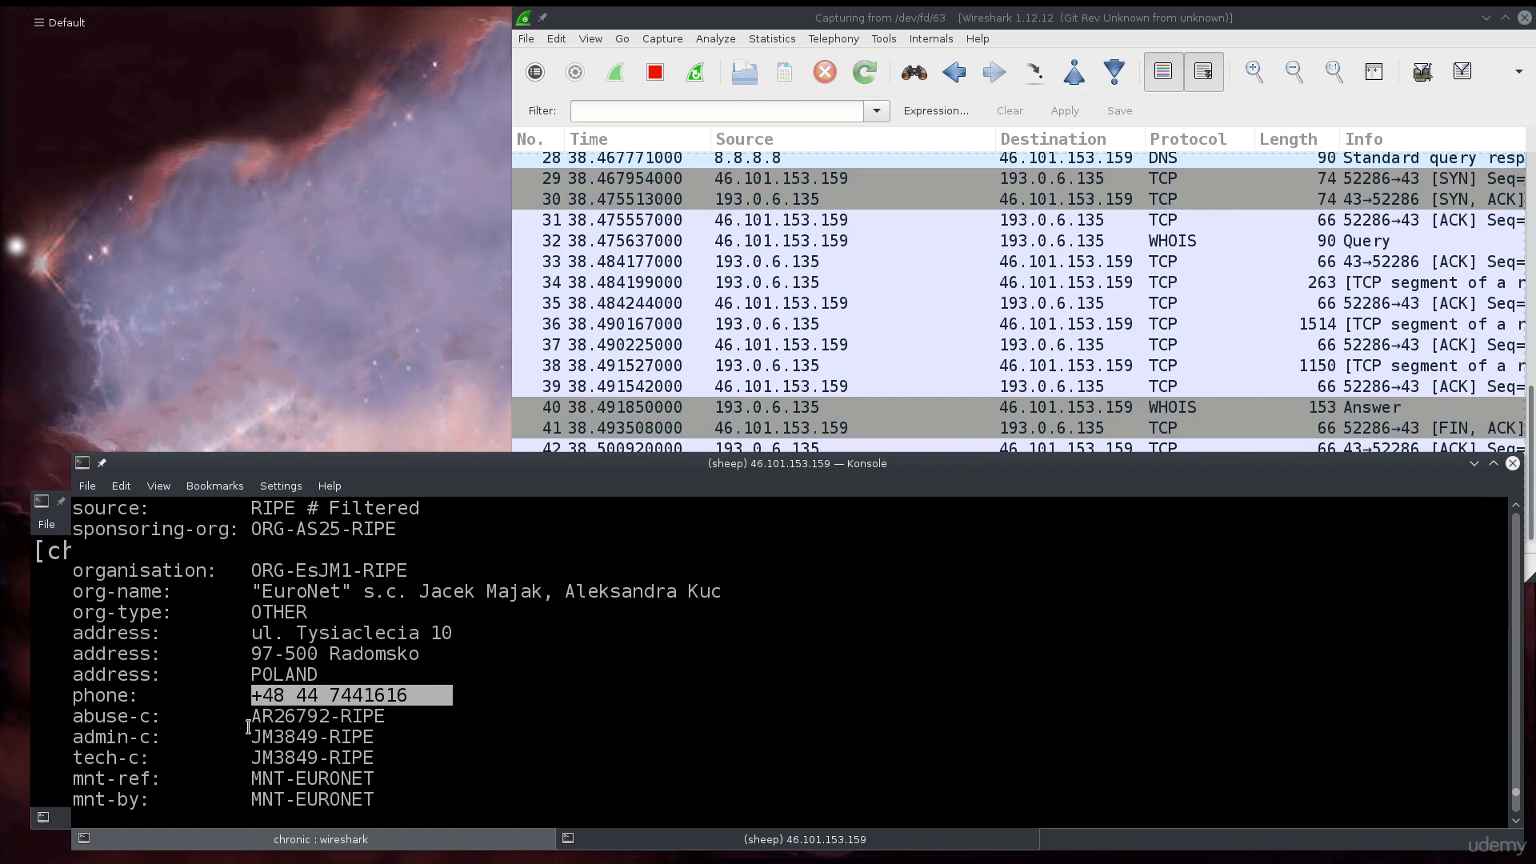
pyautogui.scroll(-2, 248, 726)
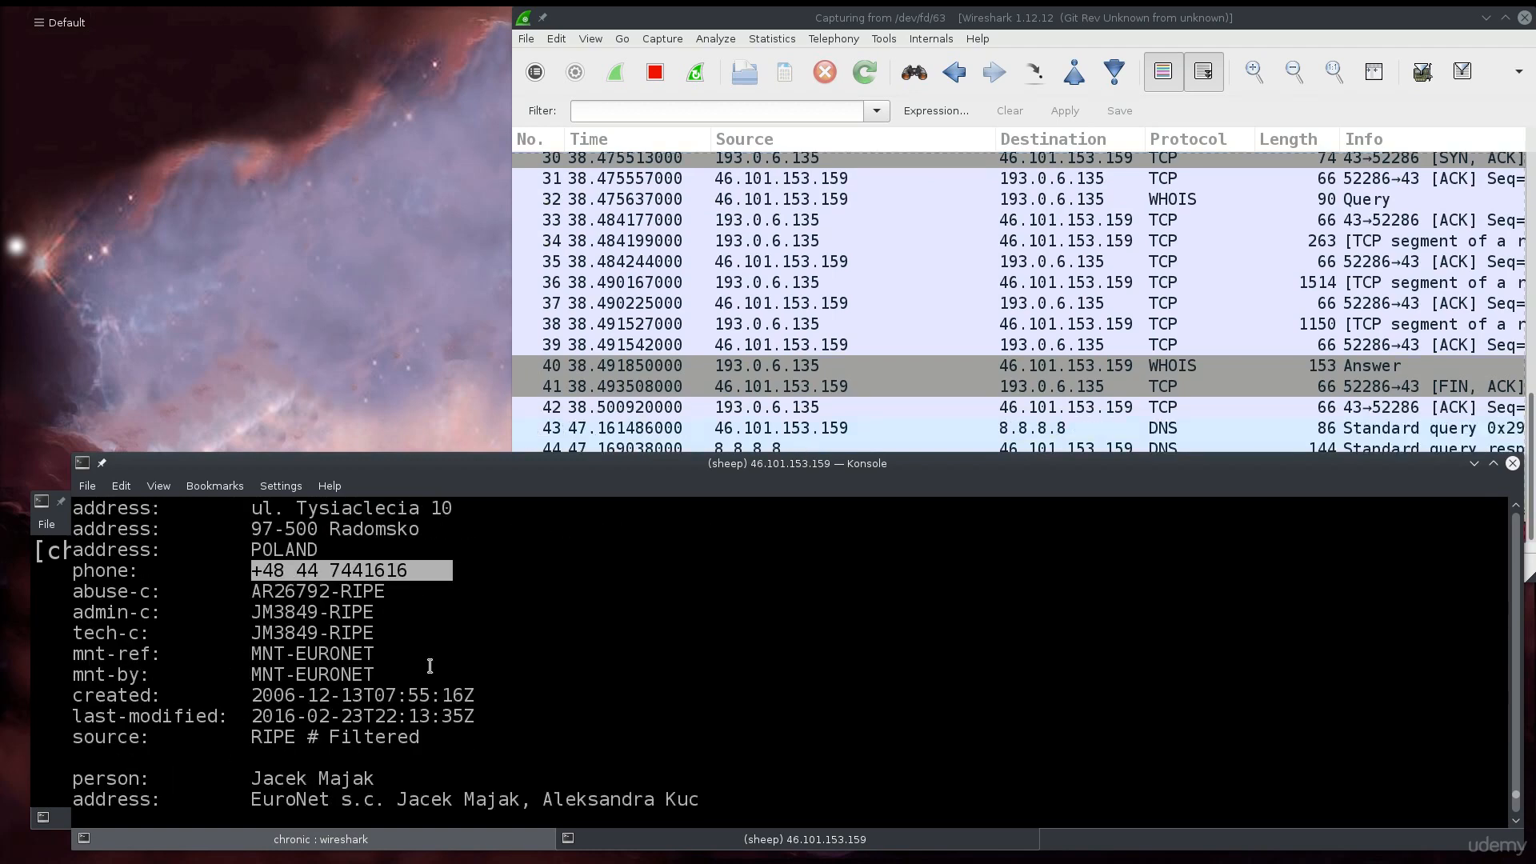
pyautogui.scroll(-3, 587, 649)
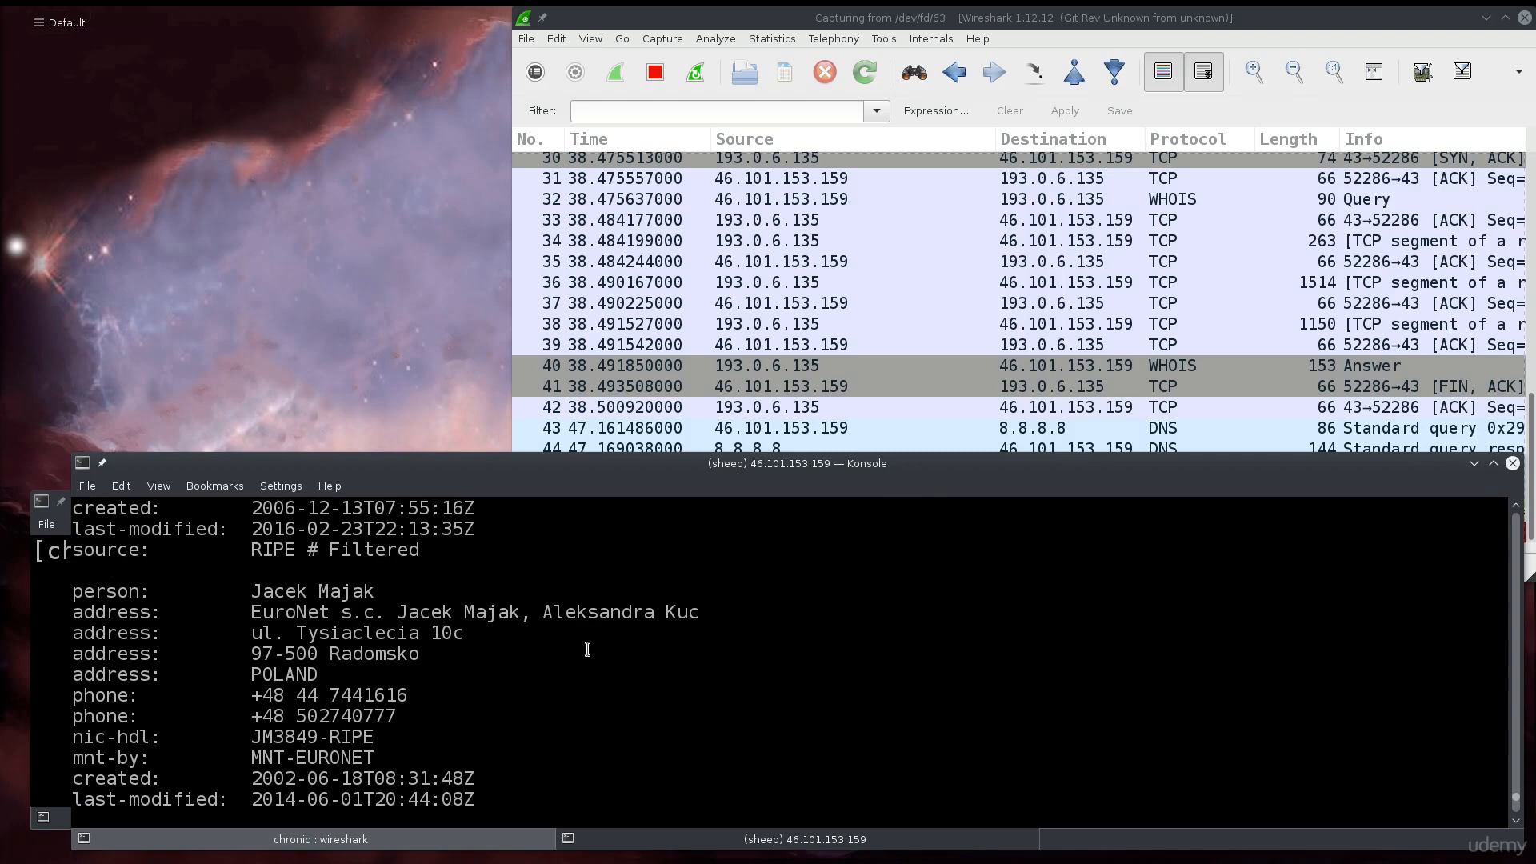
pyautogui.scroll(-5, 587, 649)
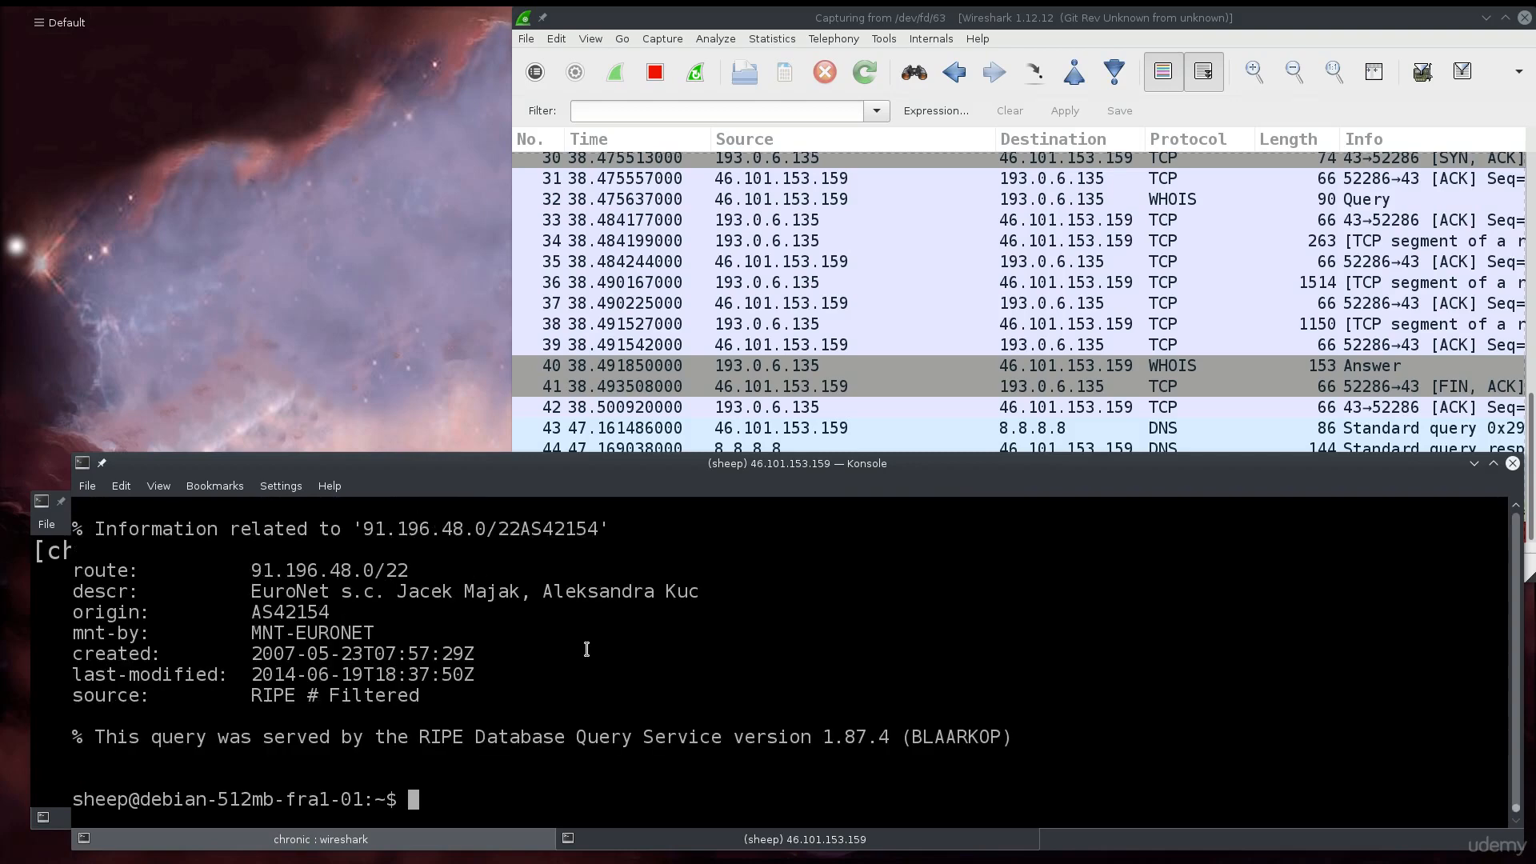
# - Check the local chronic:wireshark tab, then return to Wireshark and widen it to show full Info text
pyautogui.click(591, 269)
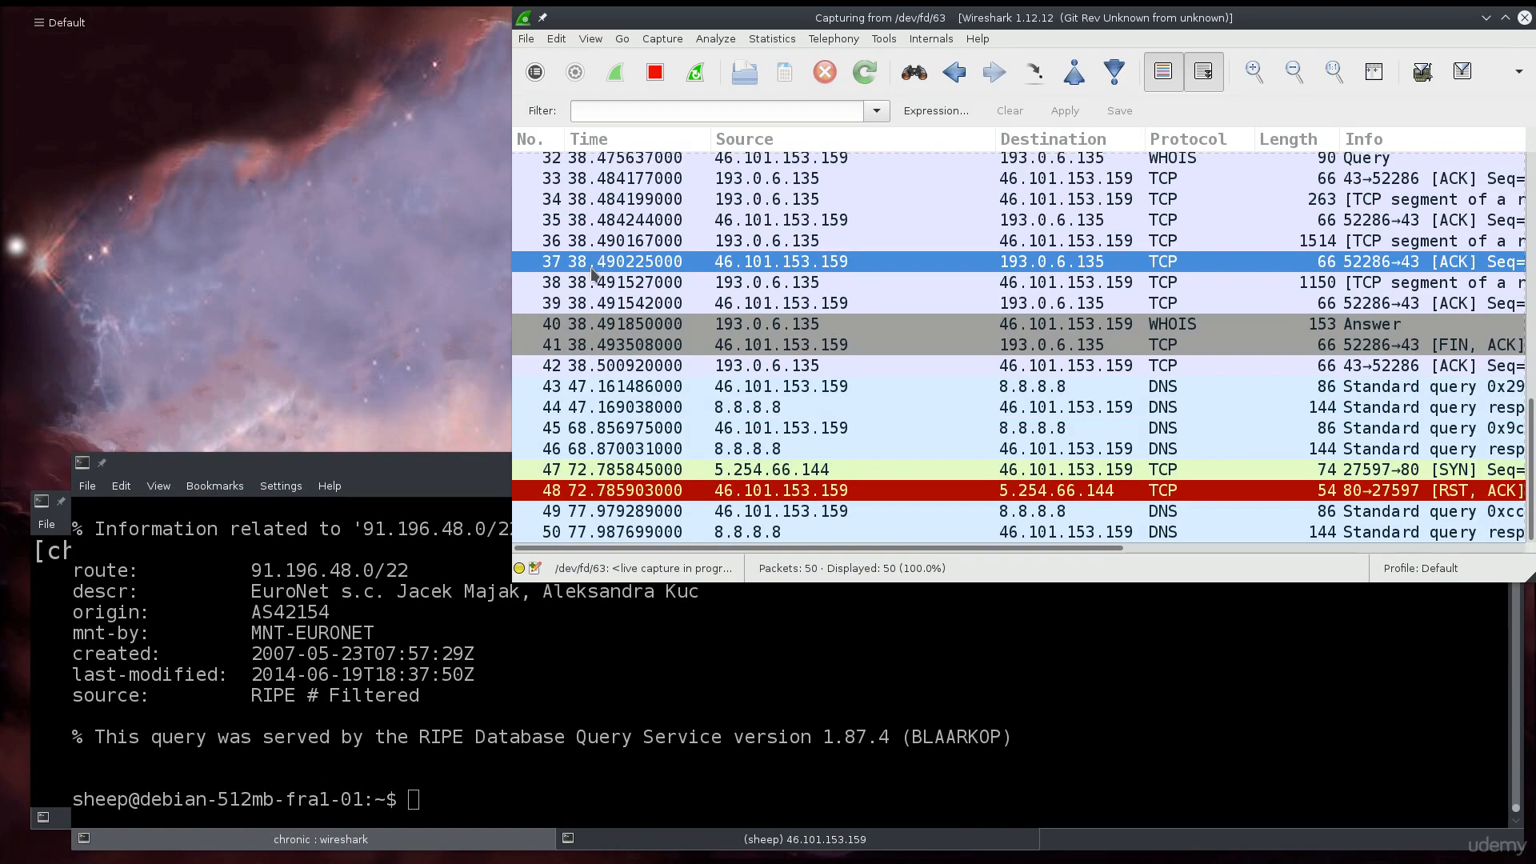
pyautogui.click(404, 850)
pyautogui.click(650, 836)
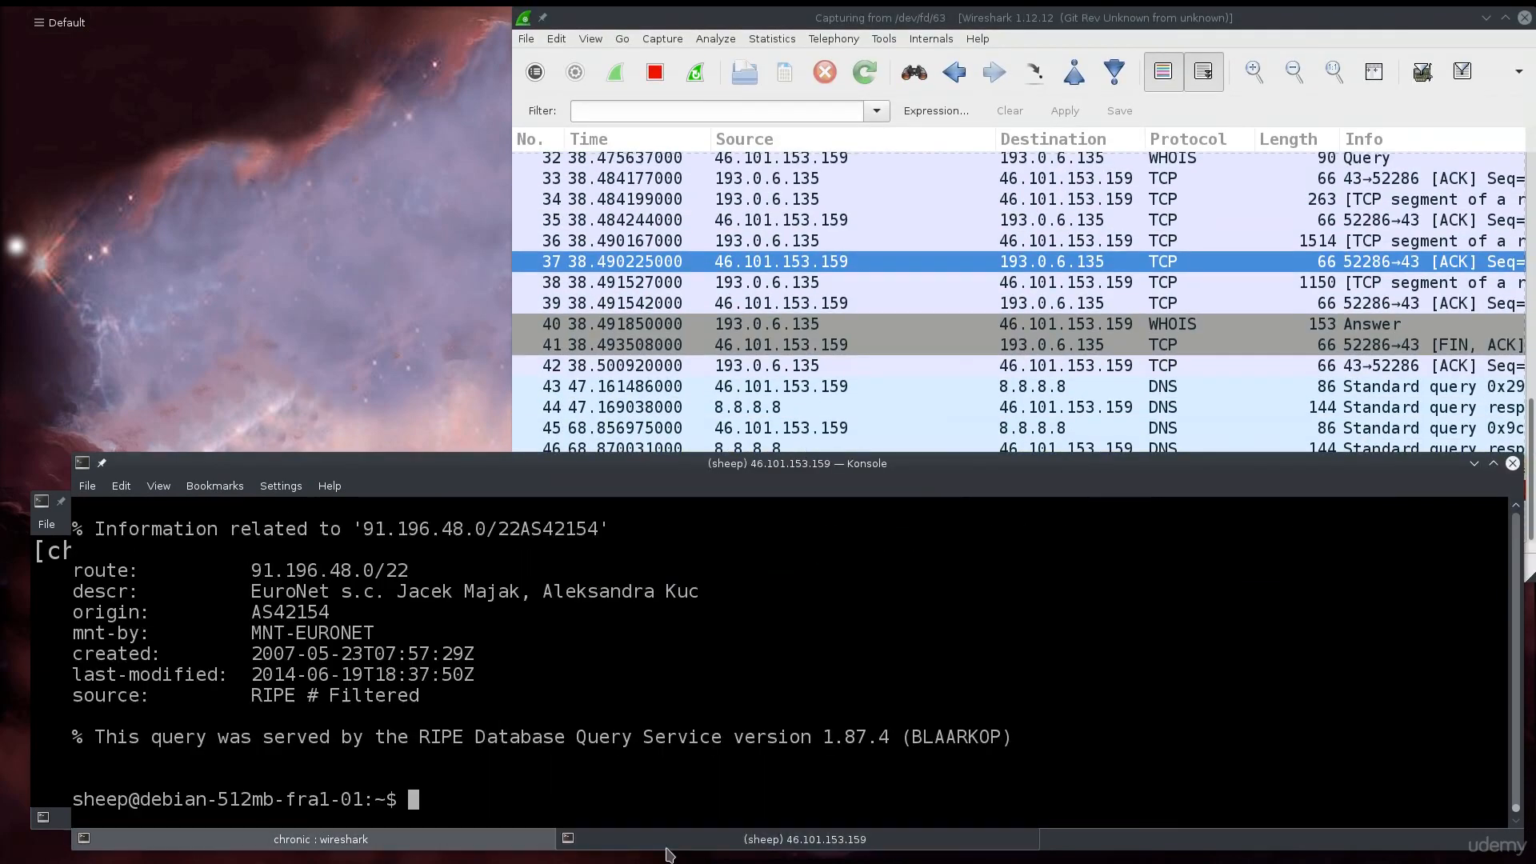
pyautogui.click(999, 265)
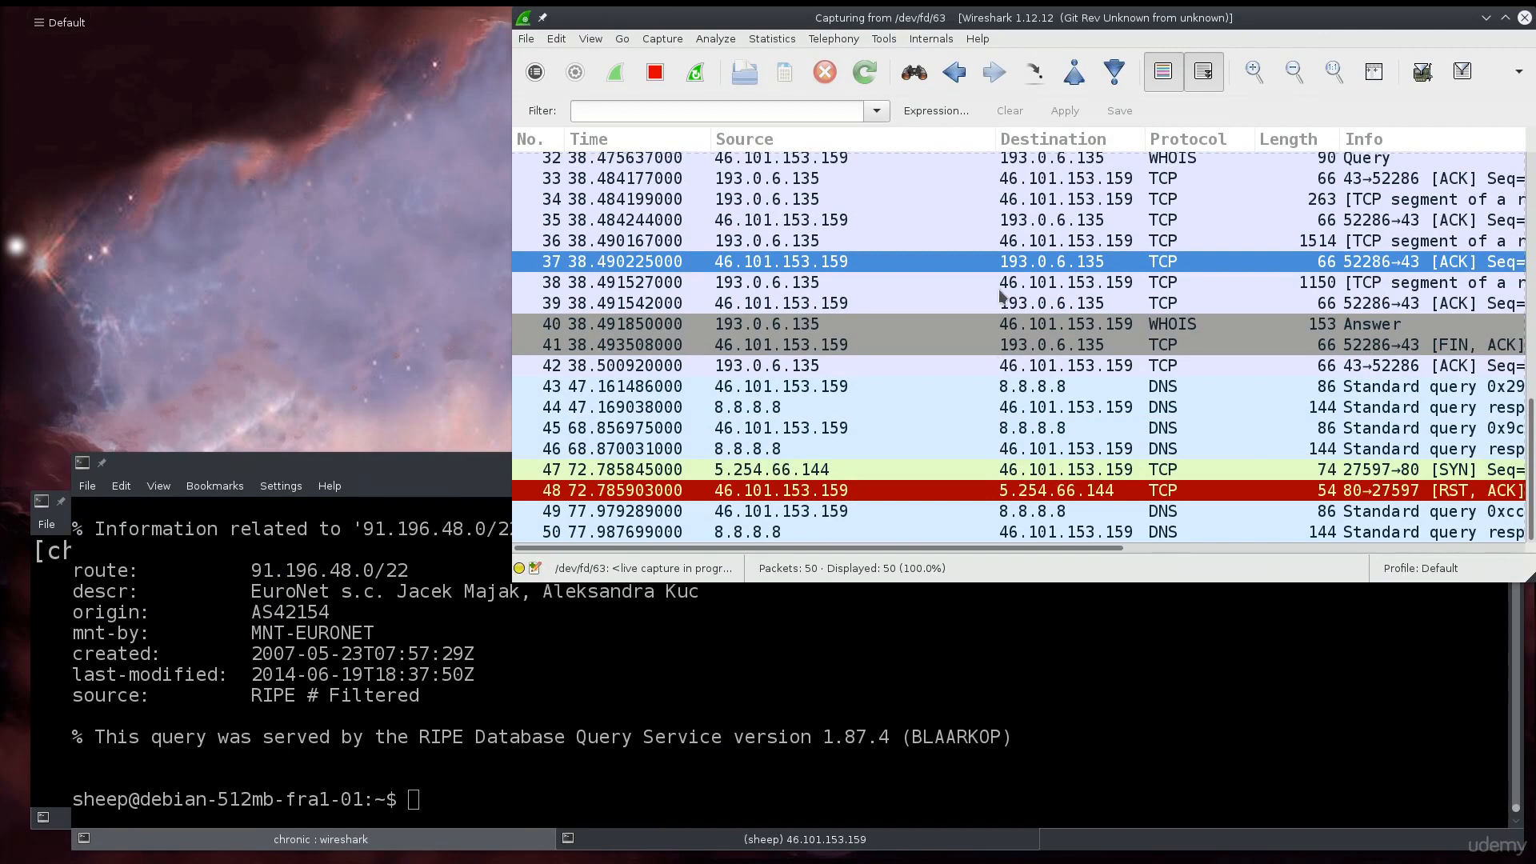
pyautogui.moveTo(512, 582); pyautogui.dragTo(74, 472)
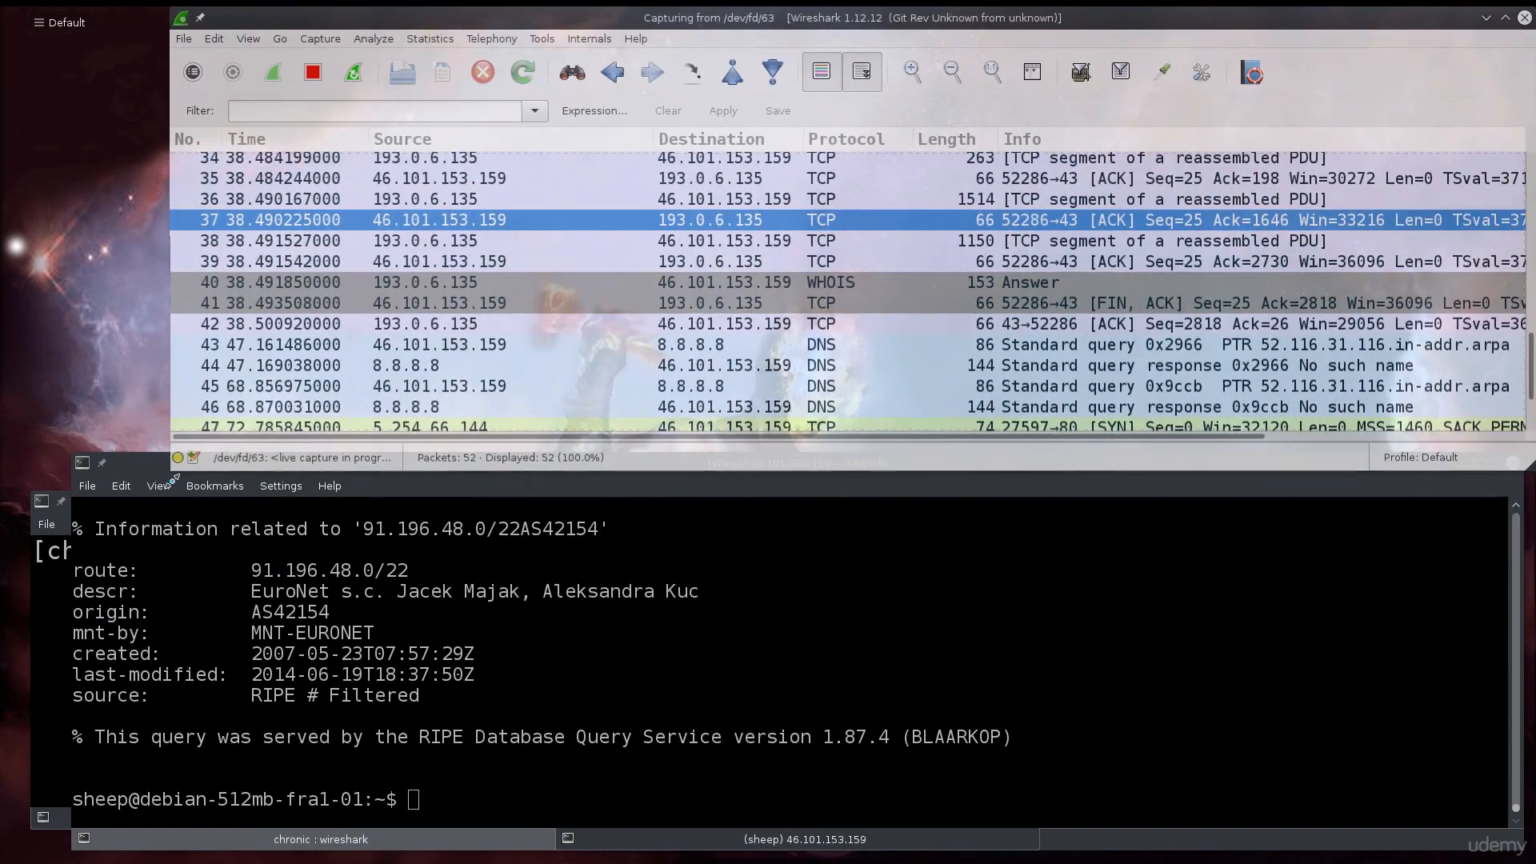
# - Scroll Wireshark's packet list to the newest DNS packets and refocus the remote shell
pyautogui.scroll(-3, 760, 314)
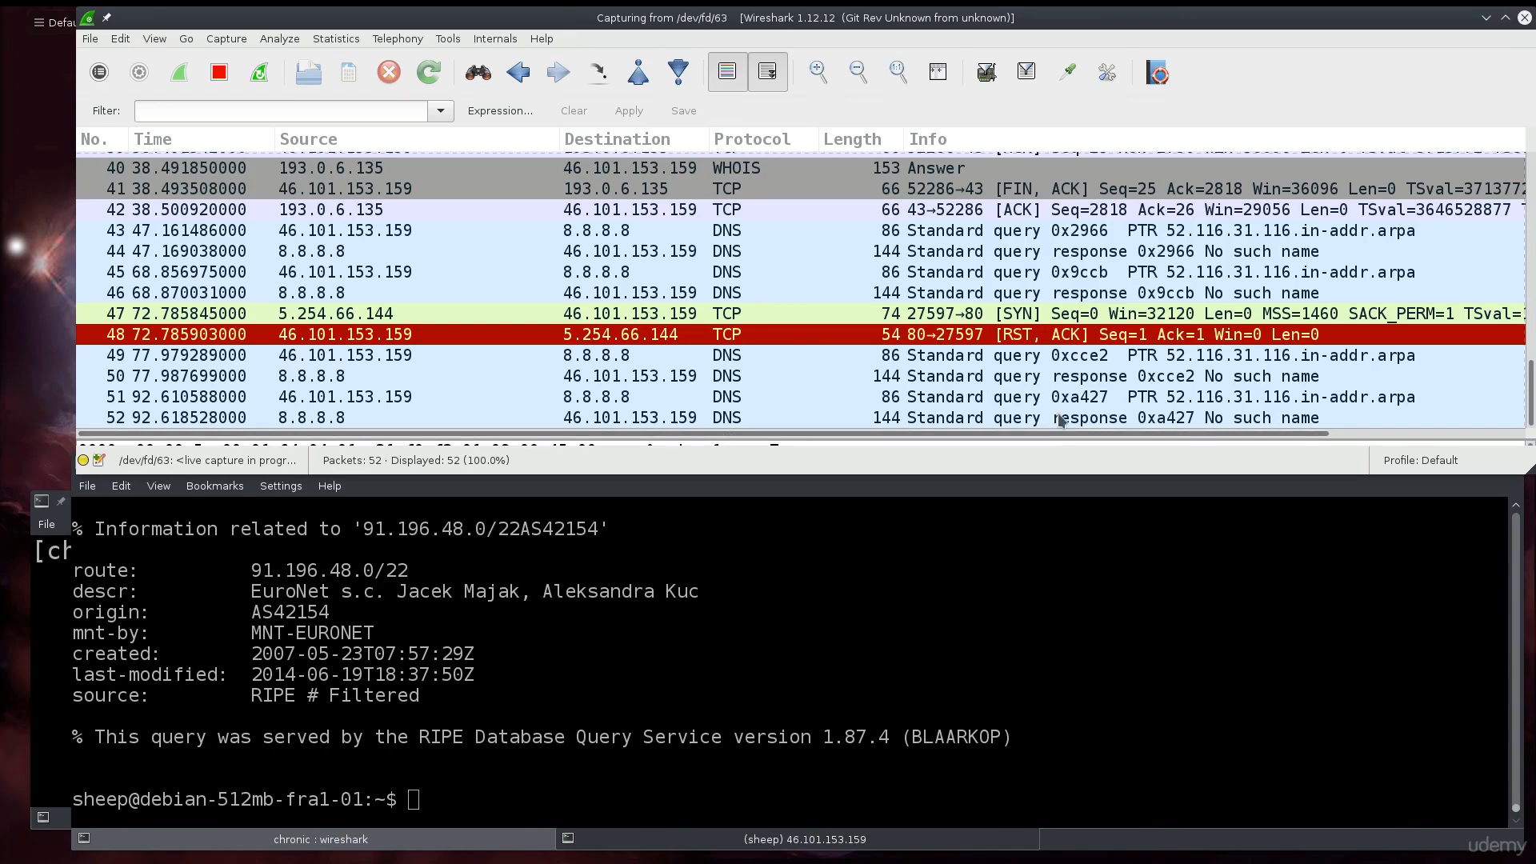
pyautogui.scroll(2, 930, 392)
pyautogui.scroll(-2, 925, 364)
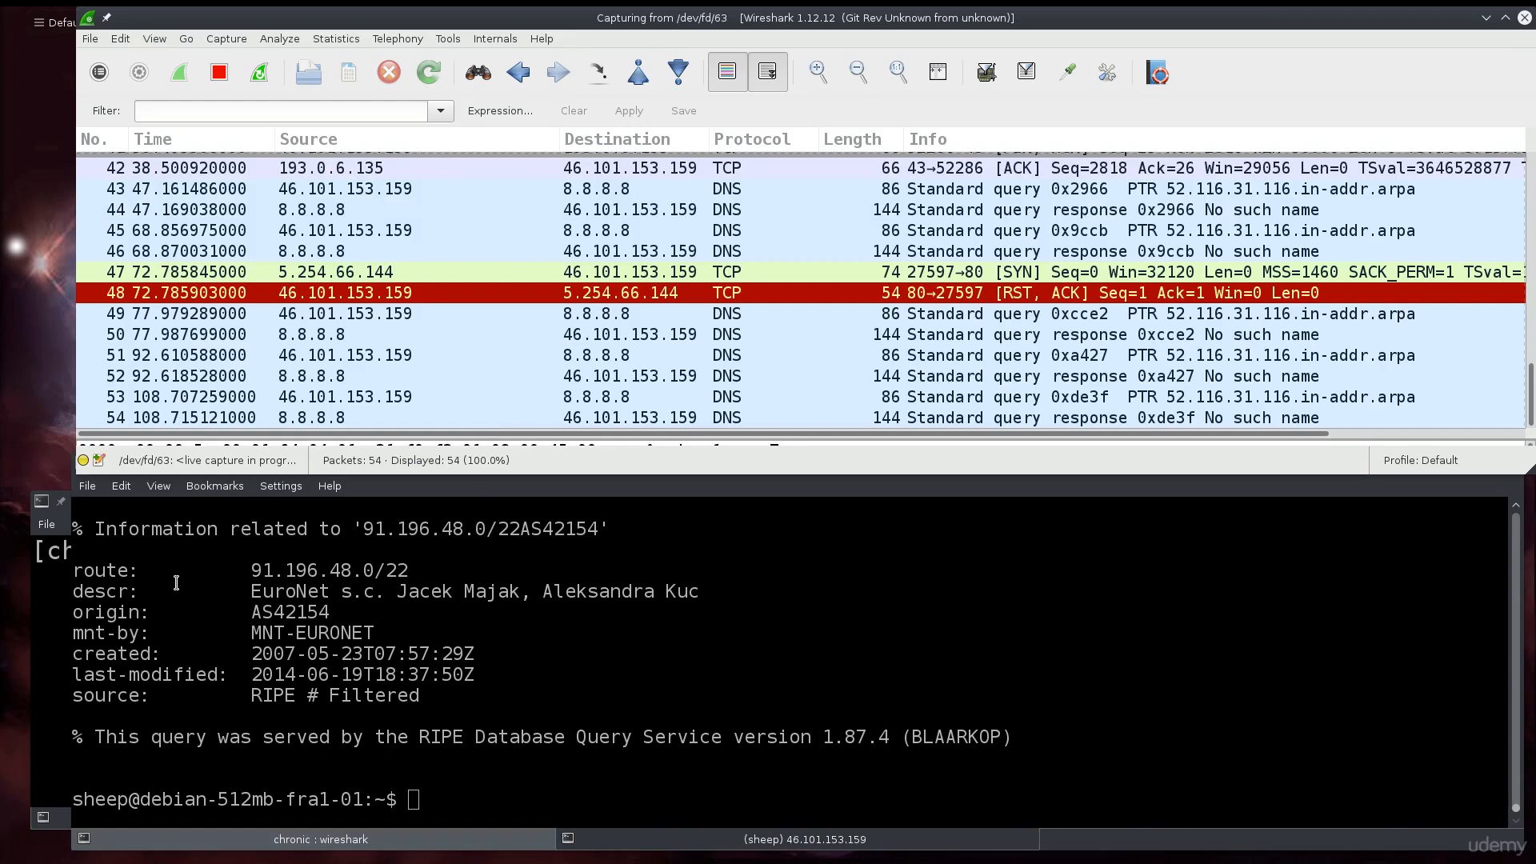
pyautogui.click(618, 705)
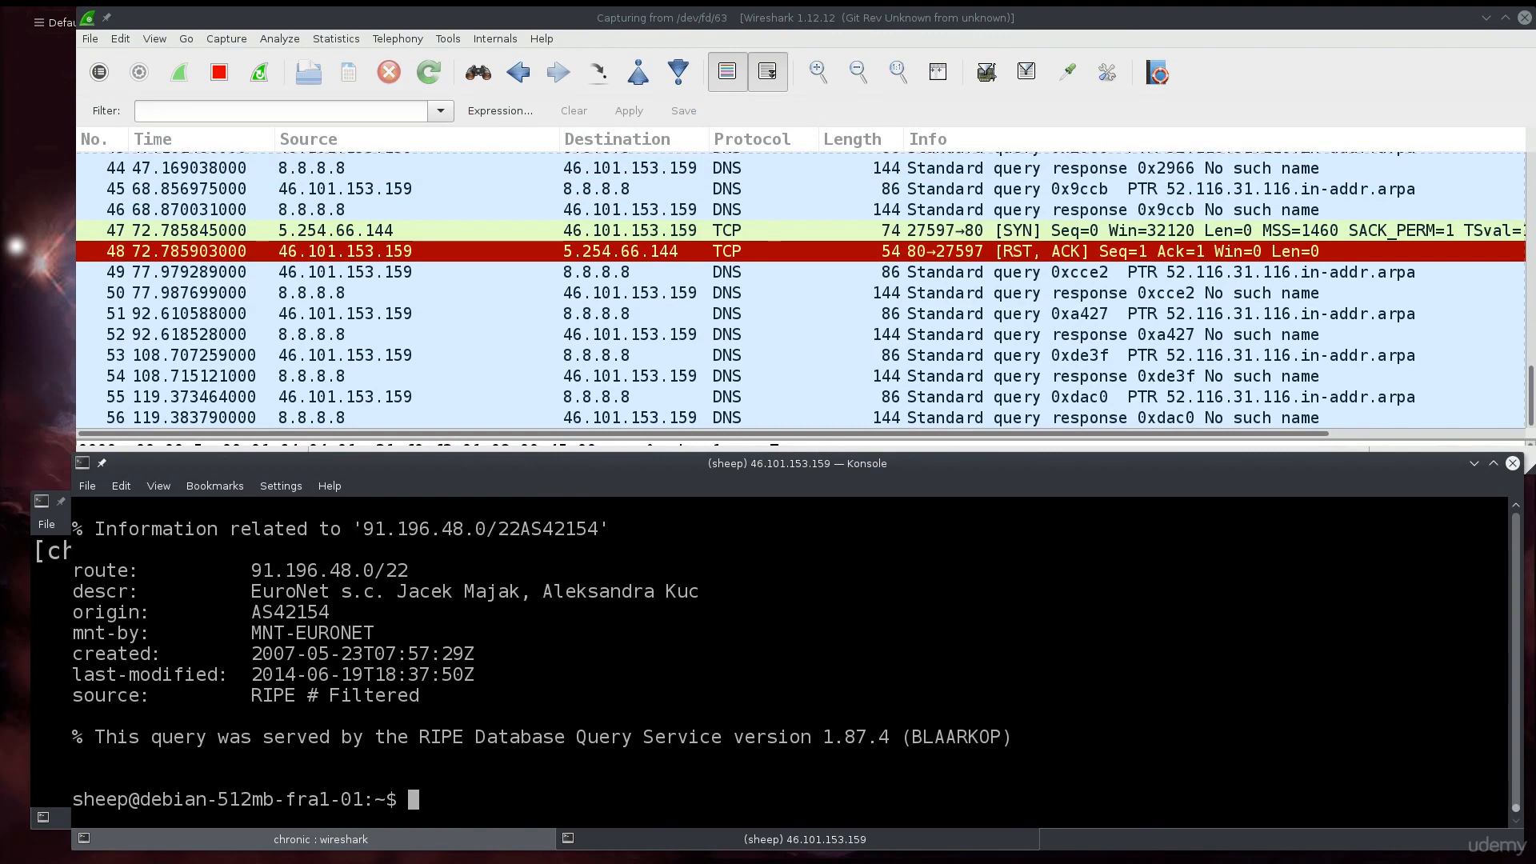
# - Run su on the remote server, abort the failed login with Ctrl+C, and type su again
pyautogui.write('su')
pyautogui.press('Return')
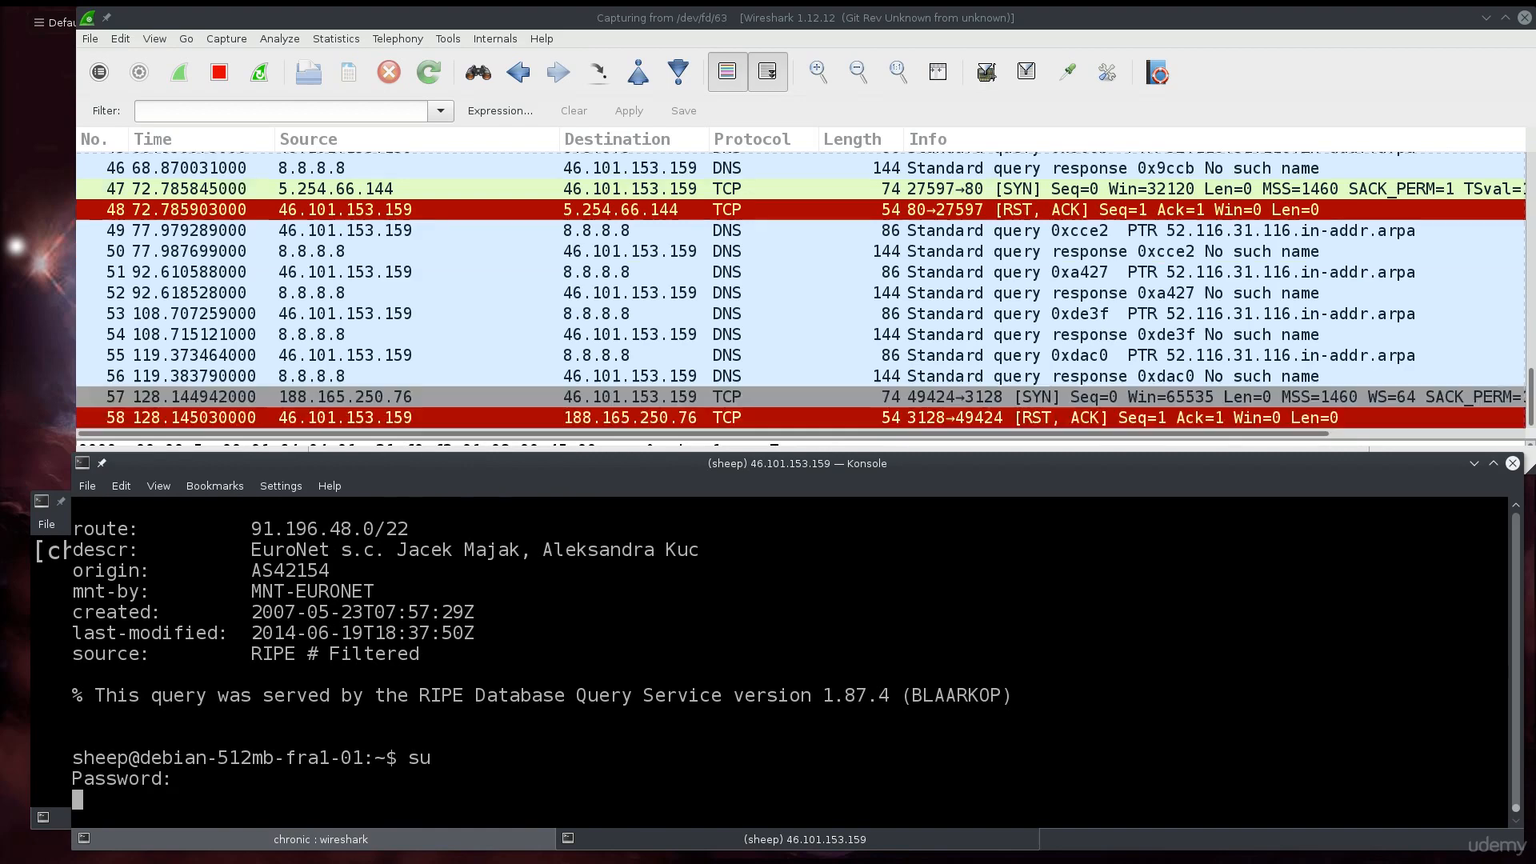
pyautogui.hotkey('ctrl', 'c')
pyautogui.hotkey('ctrl', 'c')
pyautogui.hotkey('ctrl', 'c')
pyautogui.write('su')
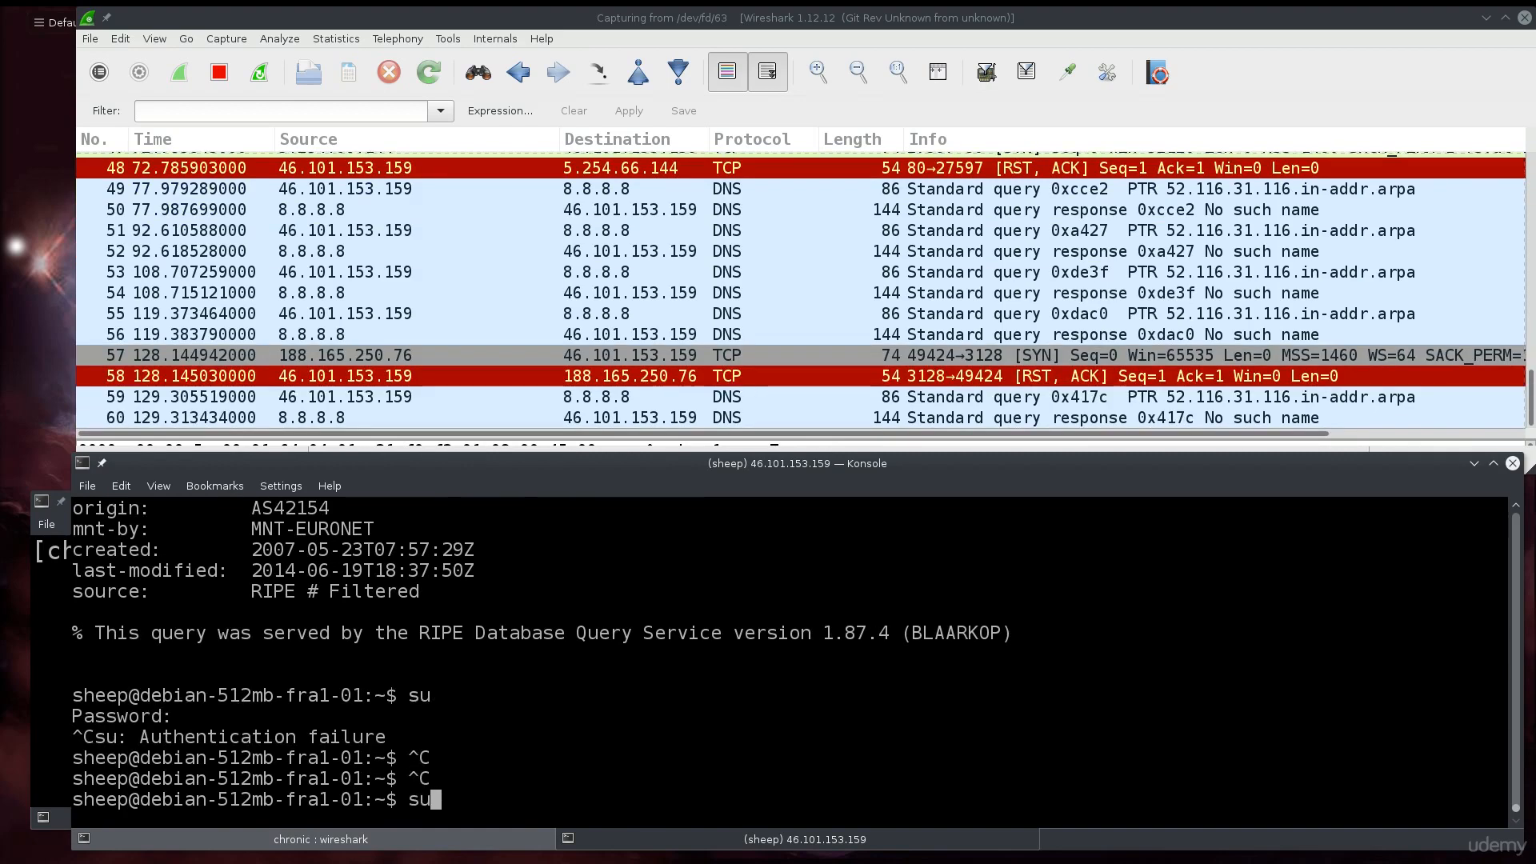
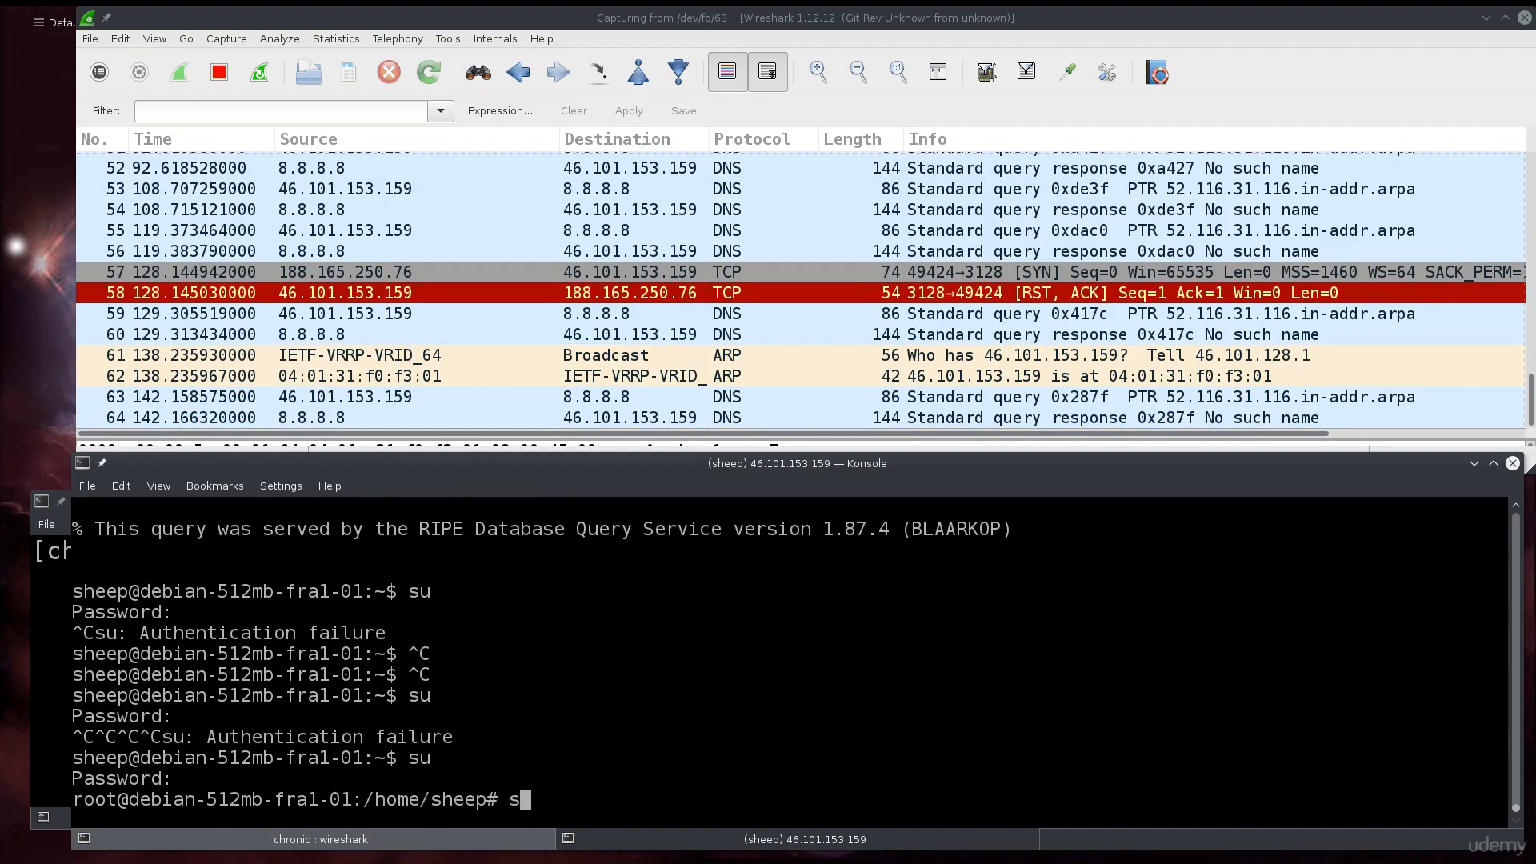
# - As root, run systemctl start squid3.service after discarding an iptables -F attempt
pyautogui.write('ystemctl start')
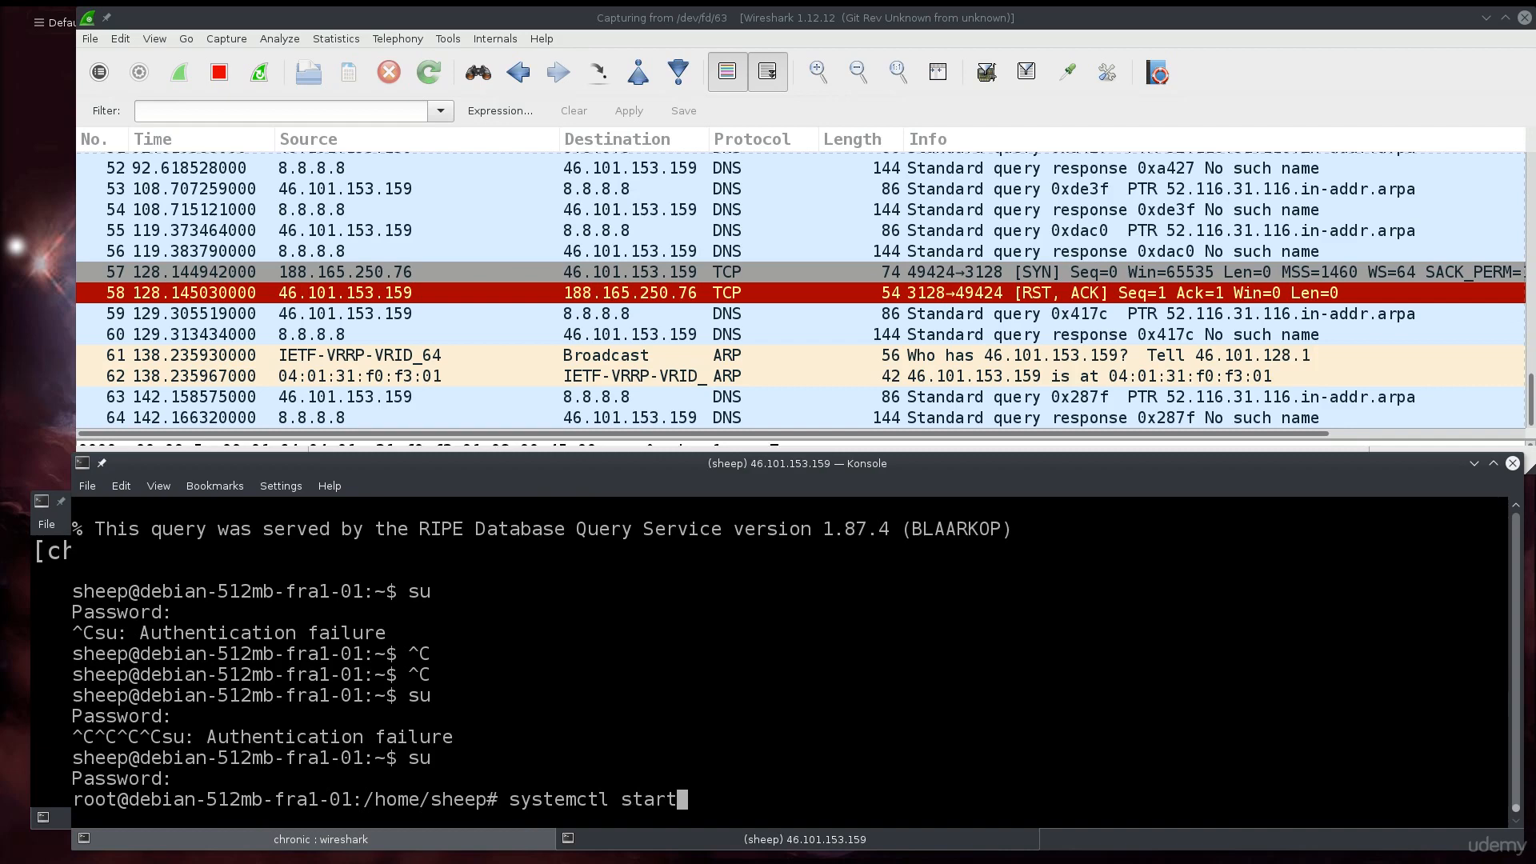
pyautogui.press('BackSpace')
pyautogui.press('BackSpace')
pyautogui.press('BackSpace')
pyautogui.press('BackSpace')
pyautogui.press('BackSpace')
pyautogui.press('BackSpace')
pyautogui.press('BackSpace')
pyautogui.press('BackSpace')
pyautogui.press('BackSpace')
pyautogui.press('BackSpace')
pyautogui.press('BackSpace')
pyautogui.press('BackSpace')
pyautogui.press('BackSpace')
pyautogui.press('BackSpace')
pyautogui.press('BackSpace')
pyautogui.write('i')
pyautogui.write('ptabl')
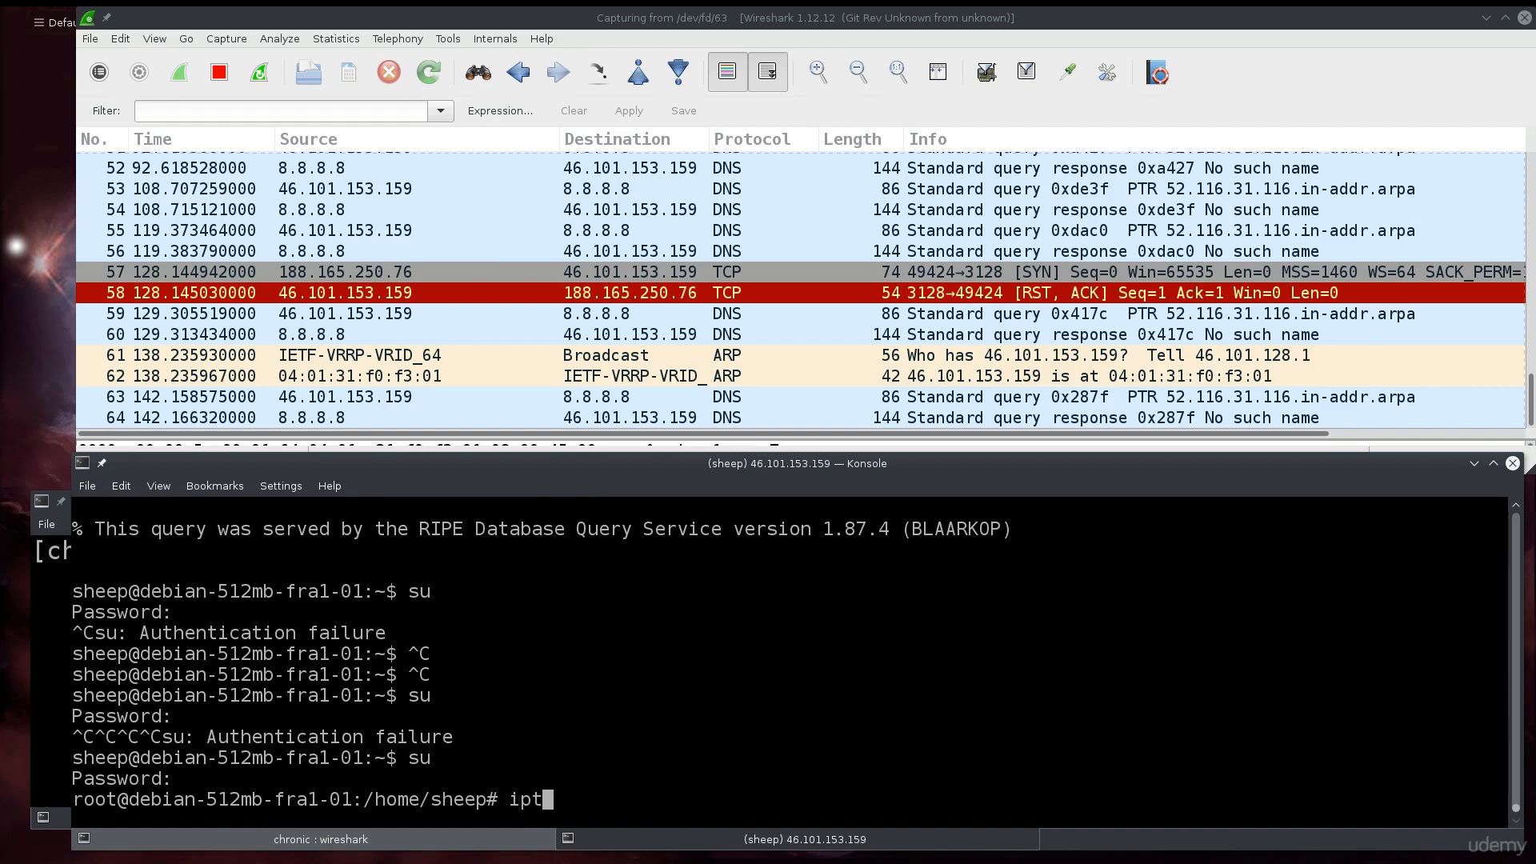
pyautogui.write('-F')
pyautogui.press('BackSpace')
pyautogui.press('BackSpace')
pyautogui.press('BackSpace')
pyautogui.press('BackSpace')
pyautogui.press('BackSpace')
pyautogui.press('BackSpace')
pyautogui.press('BackSpace')
pyautogui.press('BackSpace')
pyautogui.press('BackSpace')
pyautogui.press('BackSpace')
pyautogui.press('BackSpace')
pyautogui.write('s')
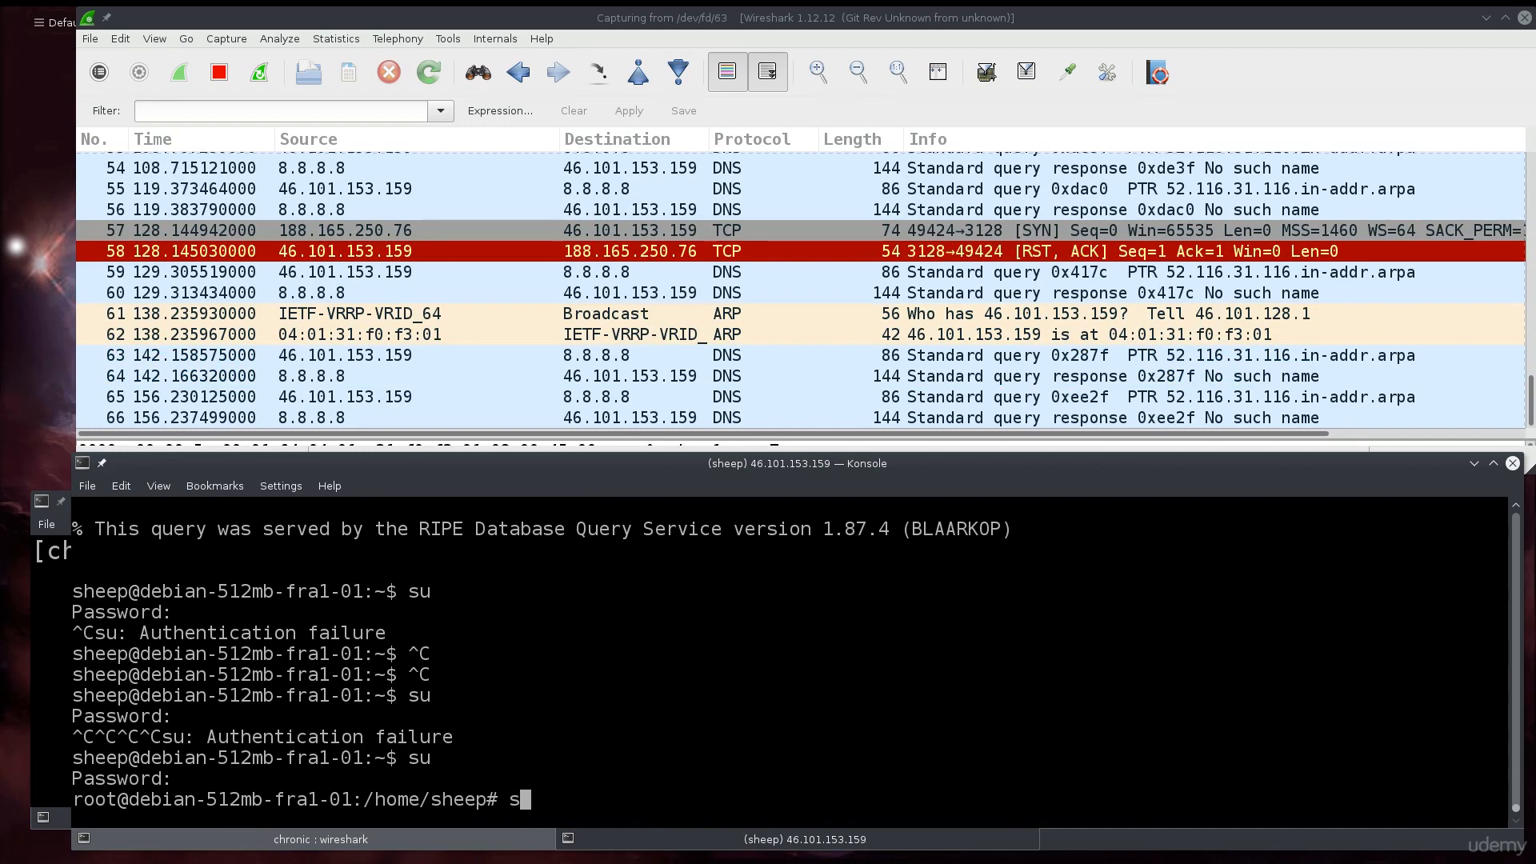
pyautogui.write('ystemctl start squi')
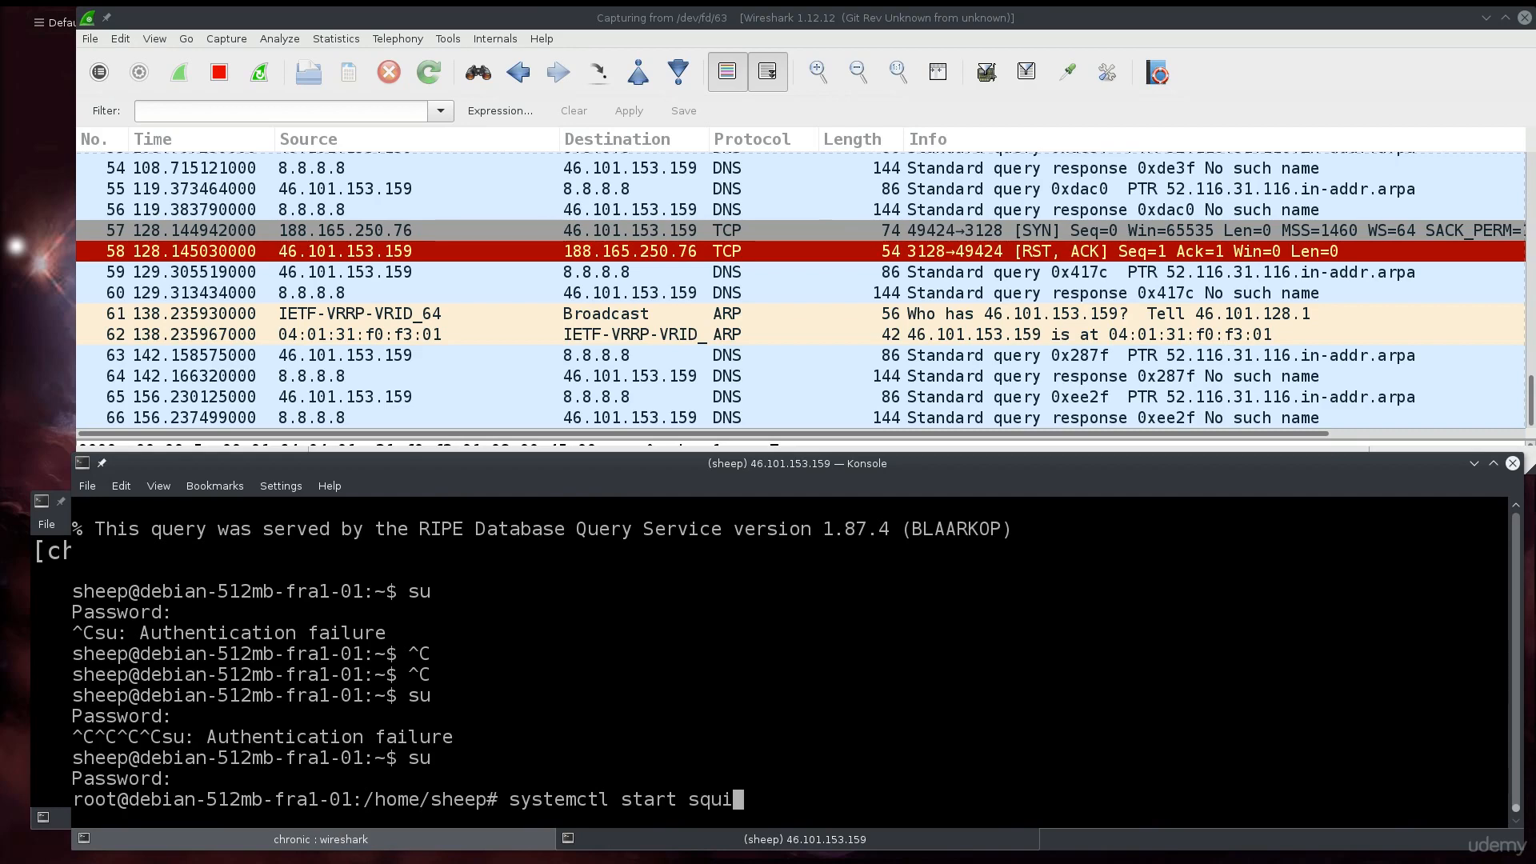
pyautogui.press('Tab')
pyautogui.press('Return')
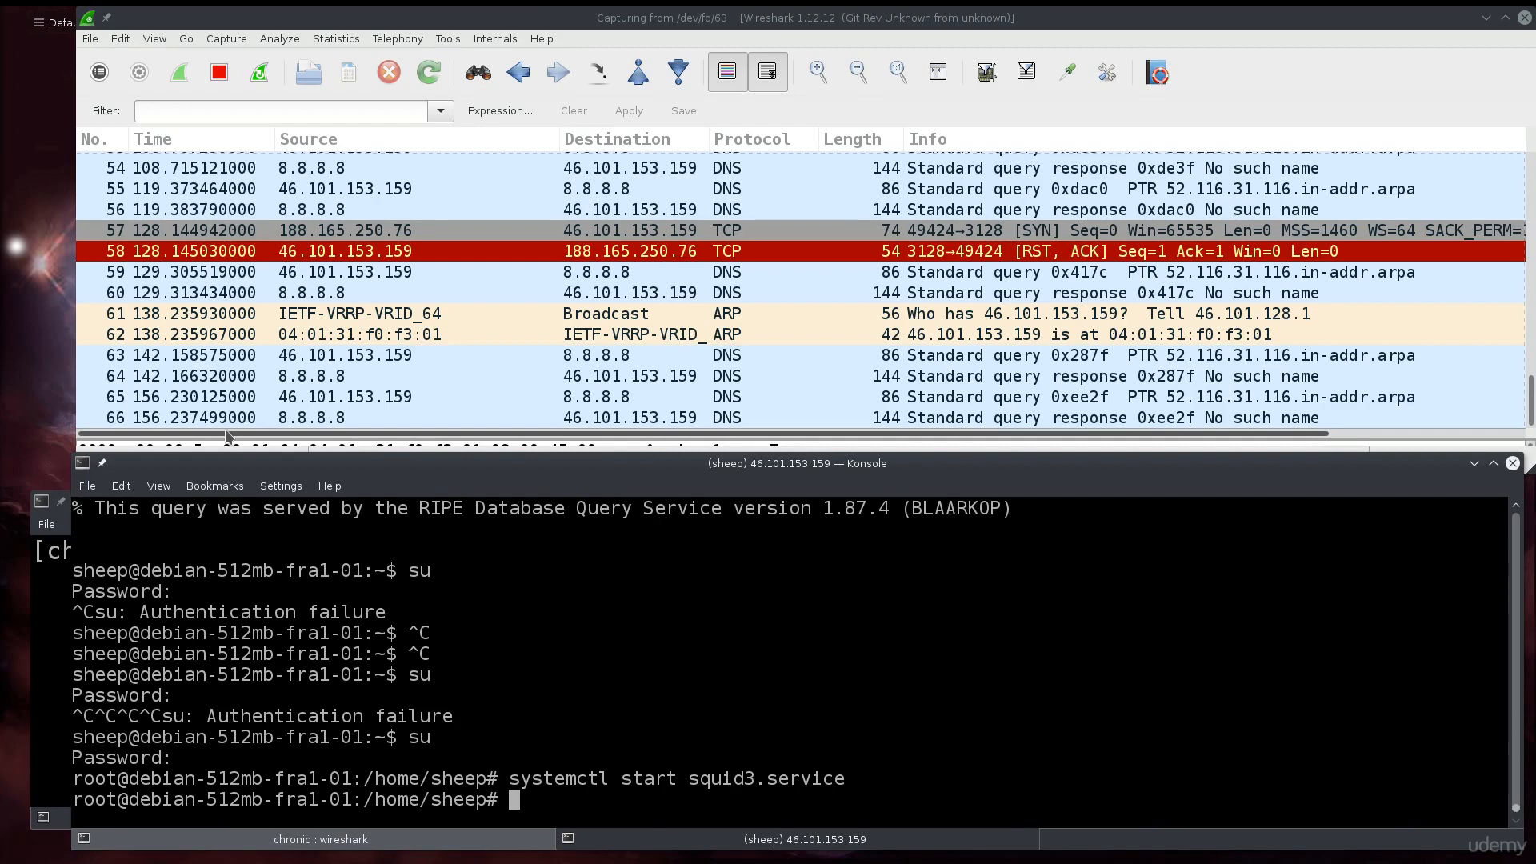
pyautogui.click(50, 679)
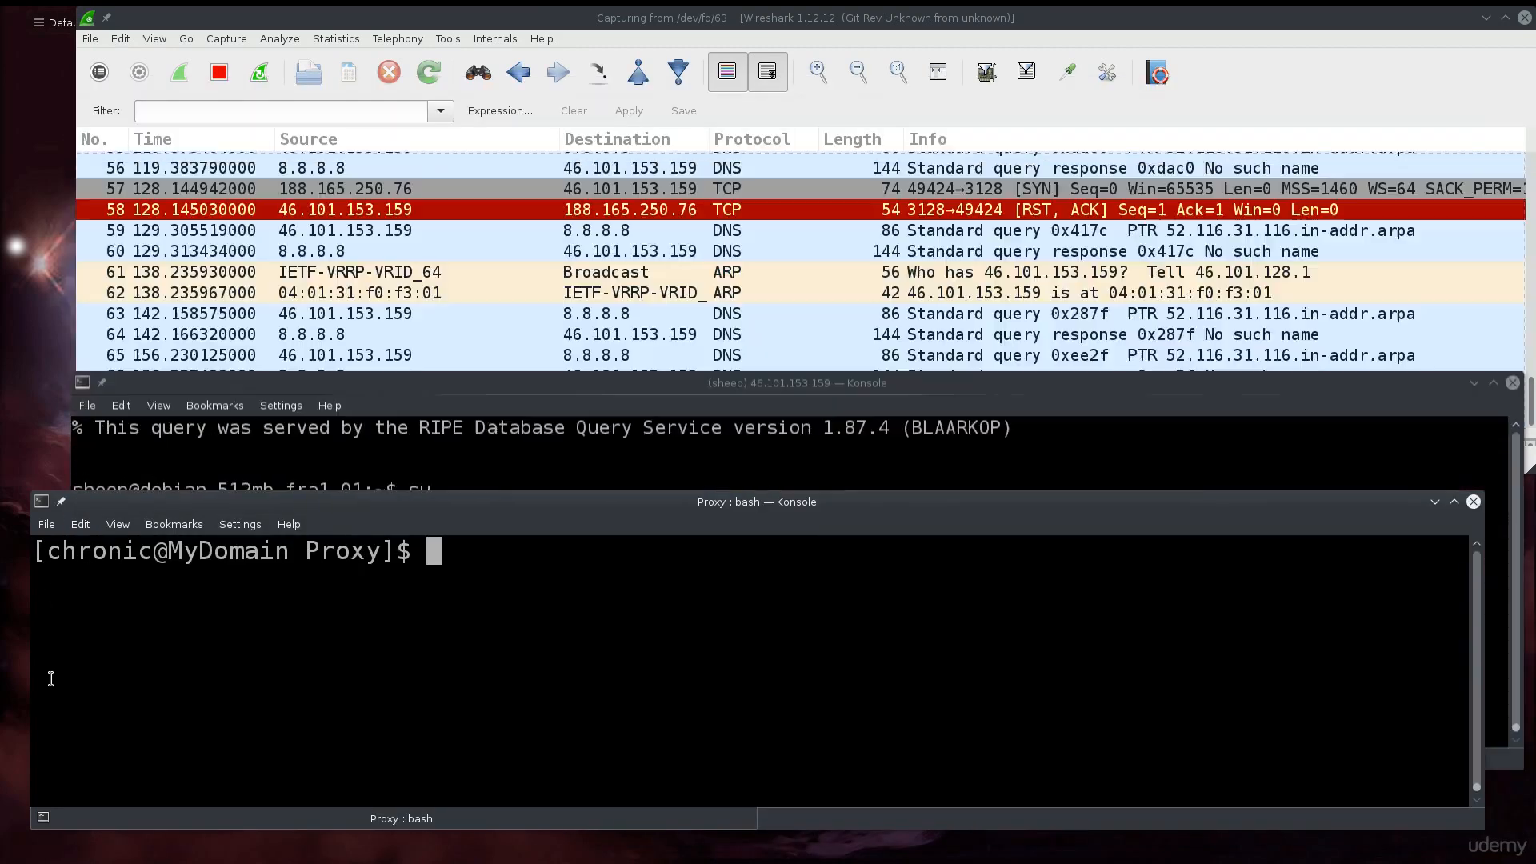
# - Open /etc/proxychains.conf in vim to confirm the http 46.101.153.159 3128 entry, then quit
pyautogui.moveTo(575, 507); pyautogui.dragTo(584, 588)
pyautogui.write('vim /')
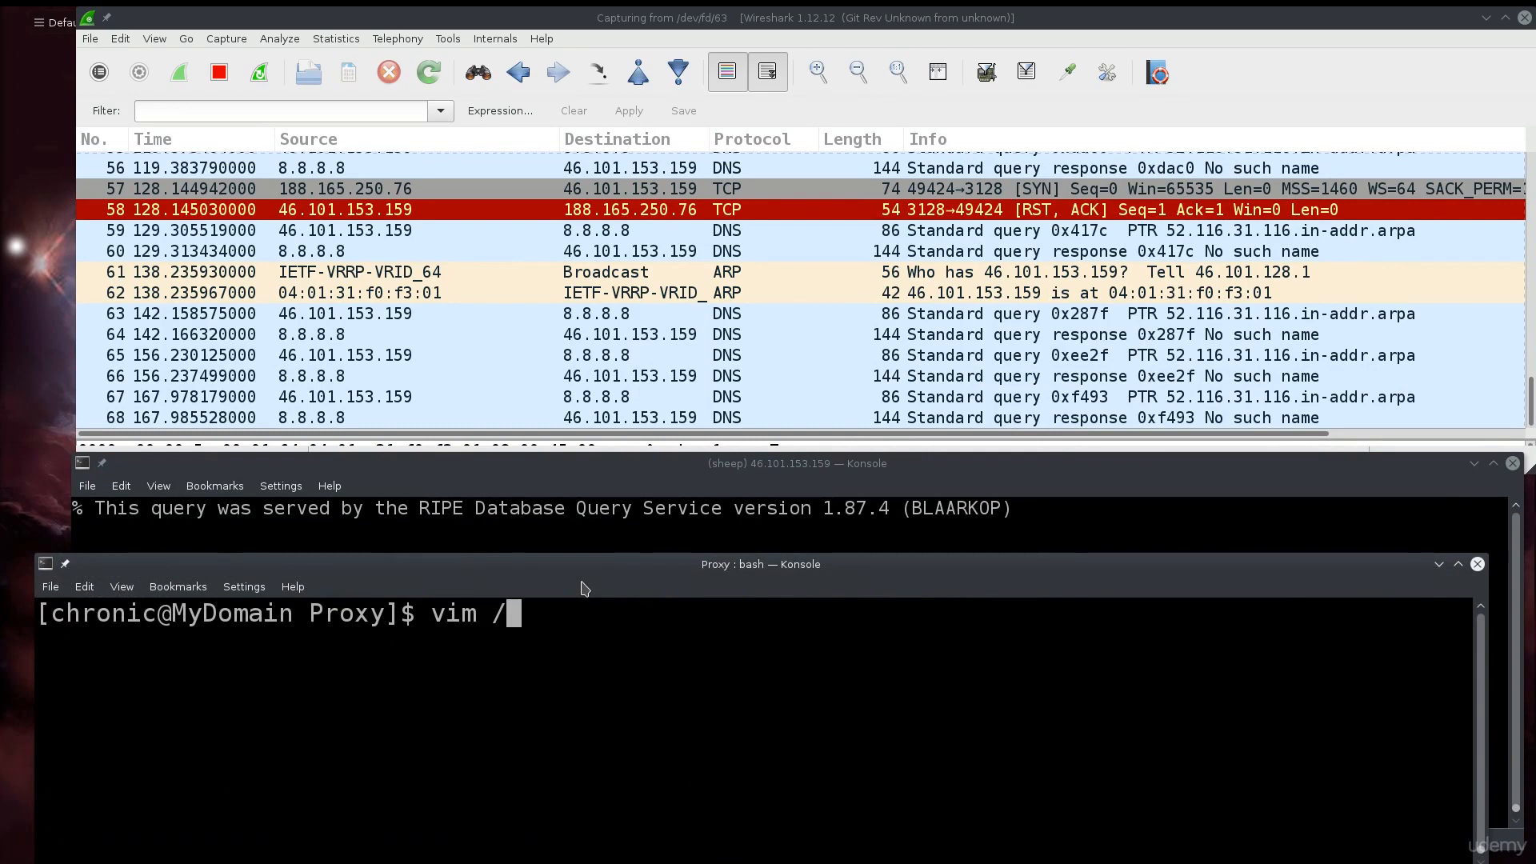
pyautogui.write('eth')
pyautogui.press('BackSpace')
pyautogui.write('c/p')
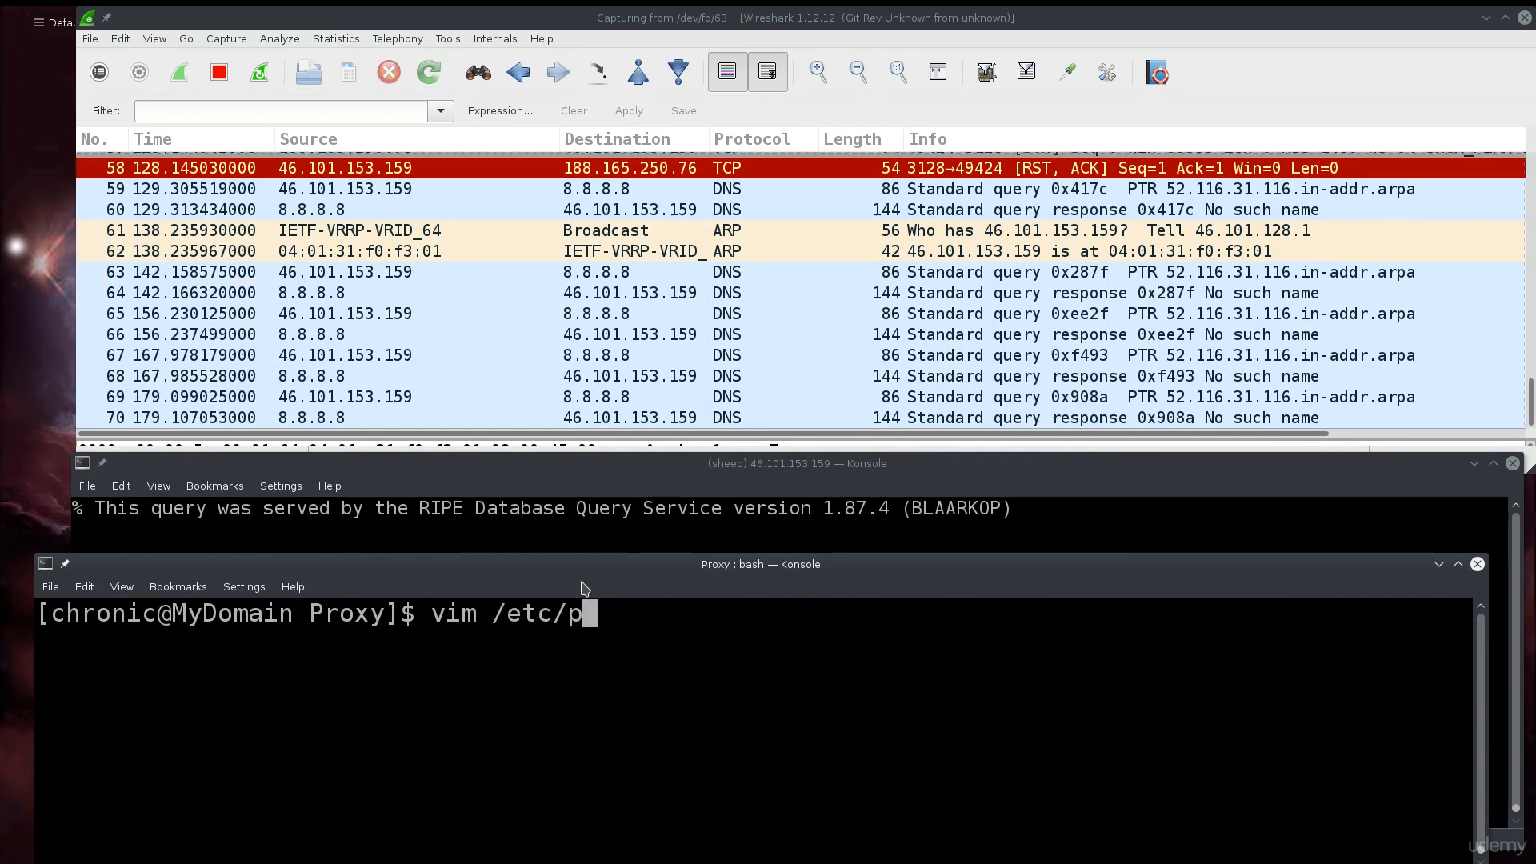
pyautogui.write('rocychains.conf')
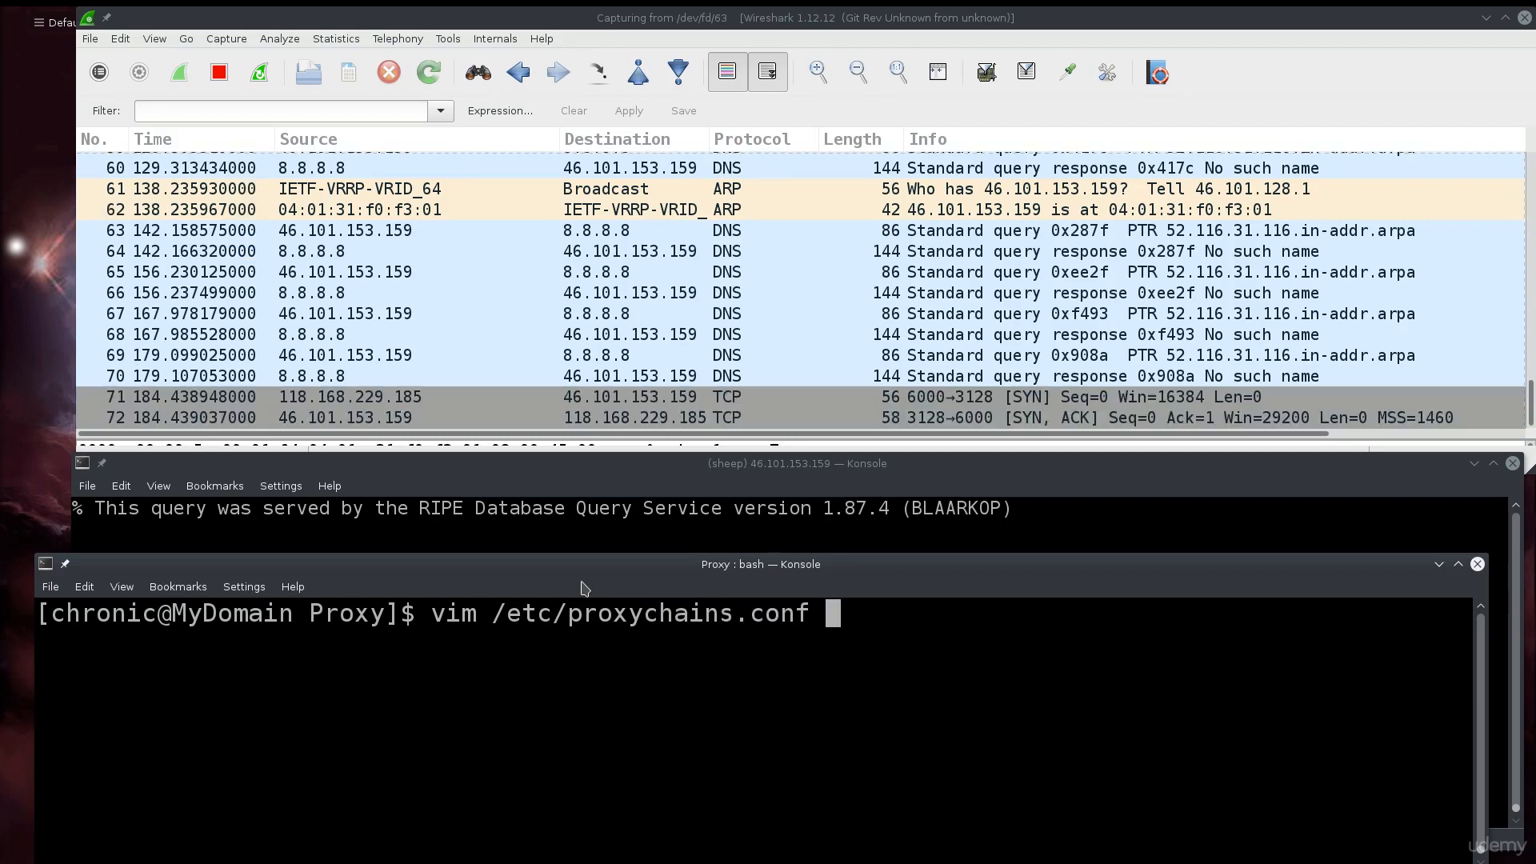
pyautogui.press('Return')
pyautogui.write(':')
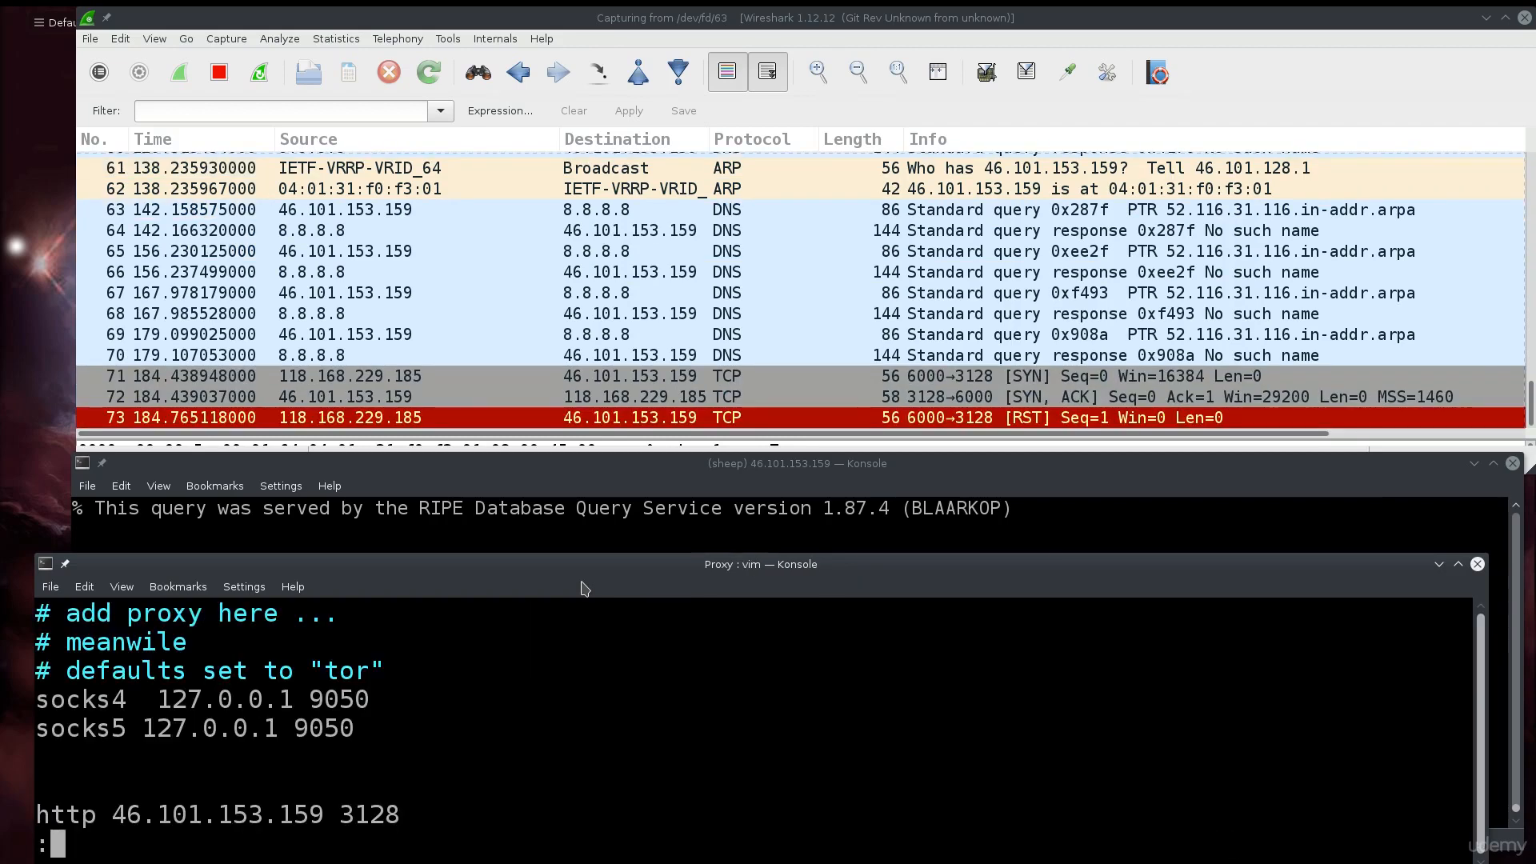
pyautogui.write('q')
pyautogui.press('Return')
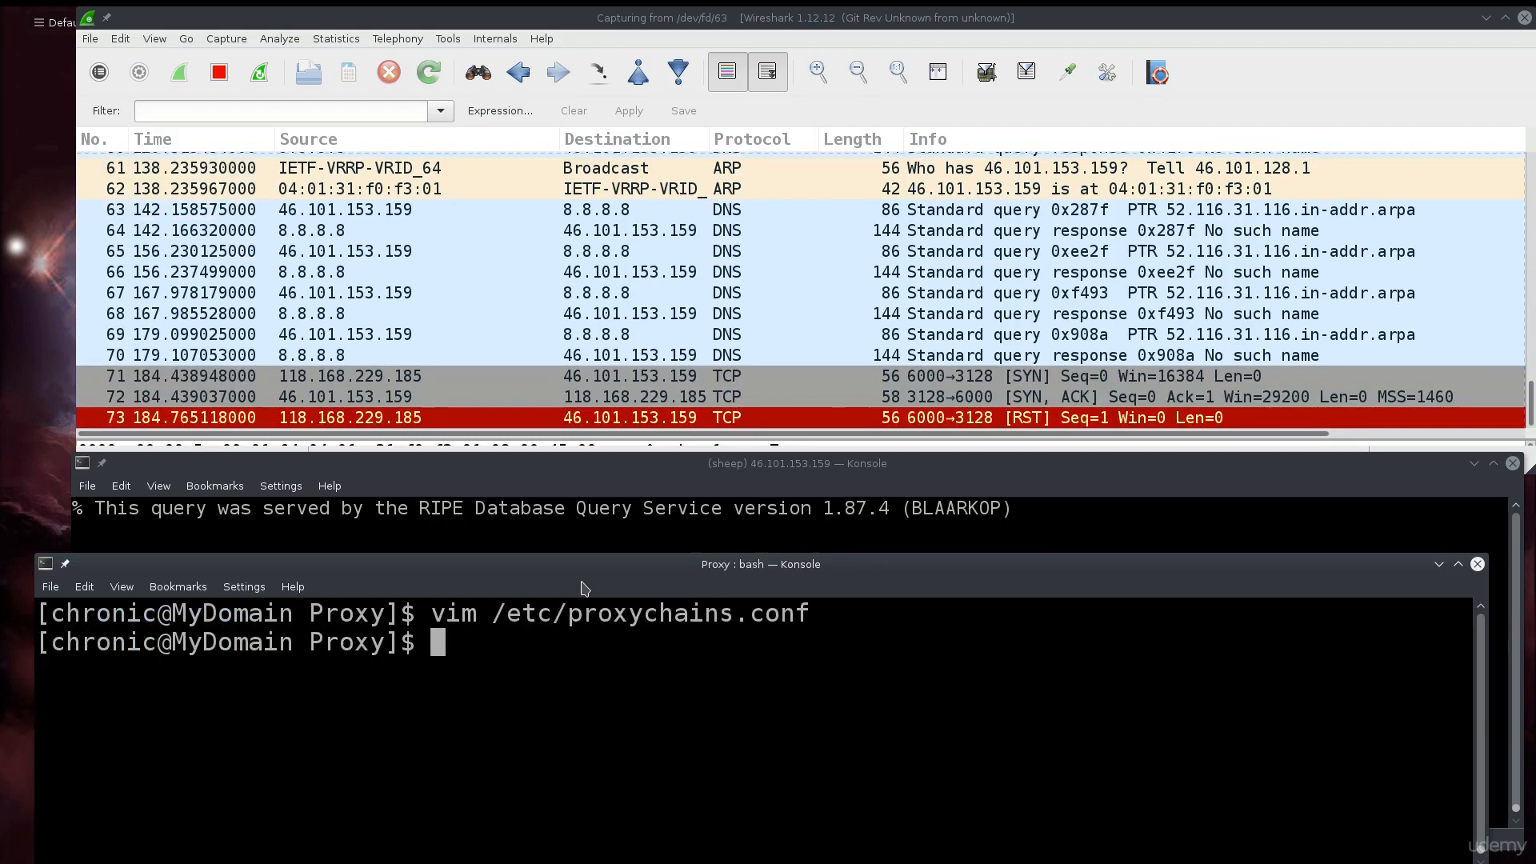
pyautogui.write('firefox')
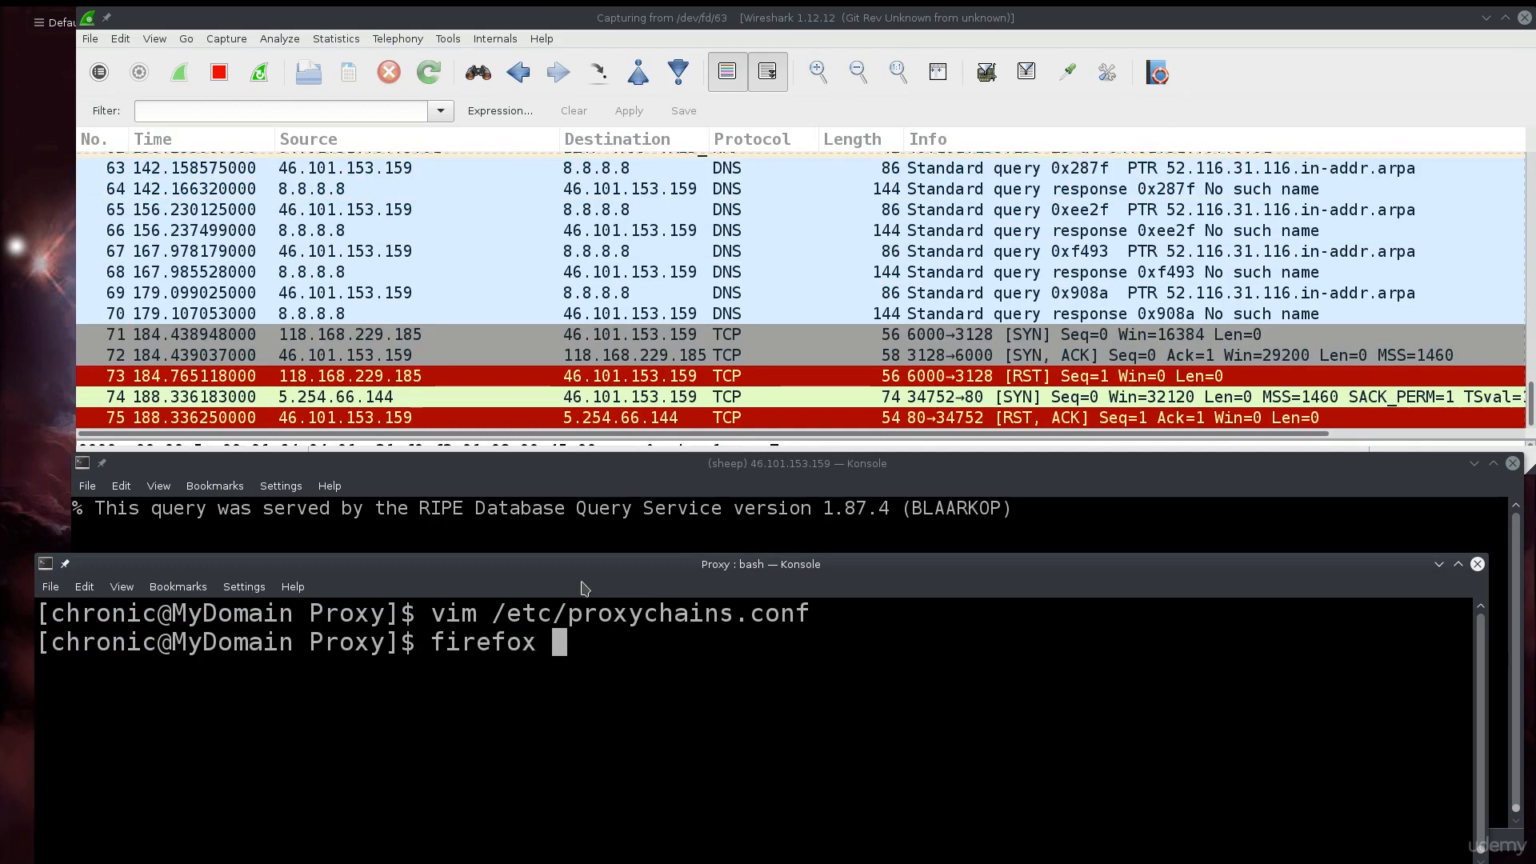
# - Run 'proxychains4 firefox' after 'proxychains firefox' reports command not found
pyautogui.press('BackSpace')
pyautogui.press('BackSpace')
pyautogui.press('BackSpace')
pyautogui.press('BackSpace')
pyautogui.press('BackSpace')
pyautogui.press('BackSpace')
pyautogui.press('BackSpace')
pyautogui.press('BackSpace')
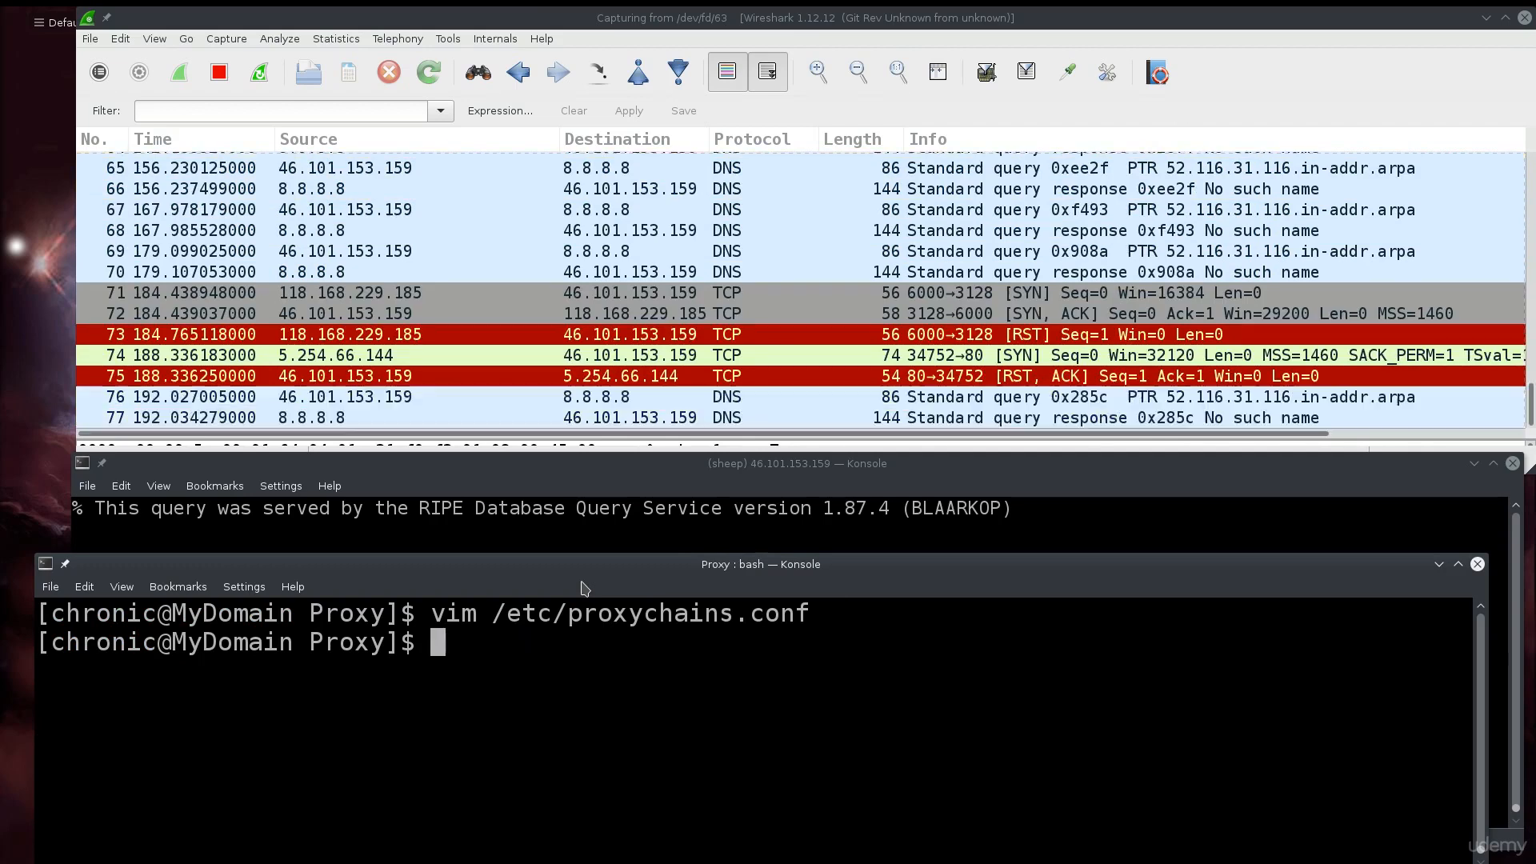
pyautogui.write('proxych')
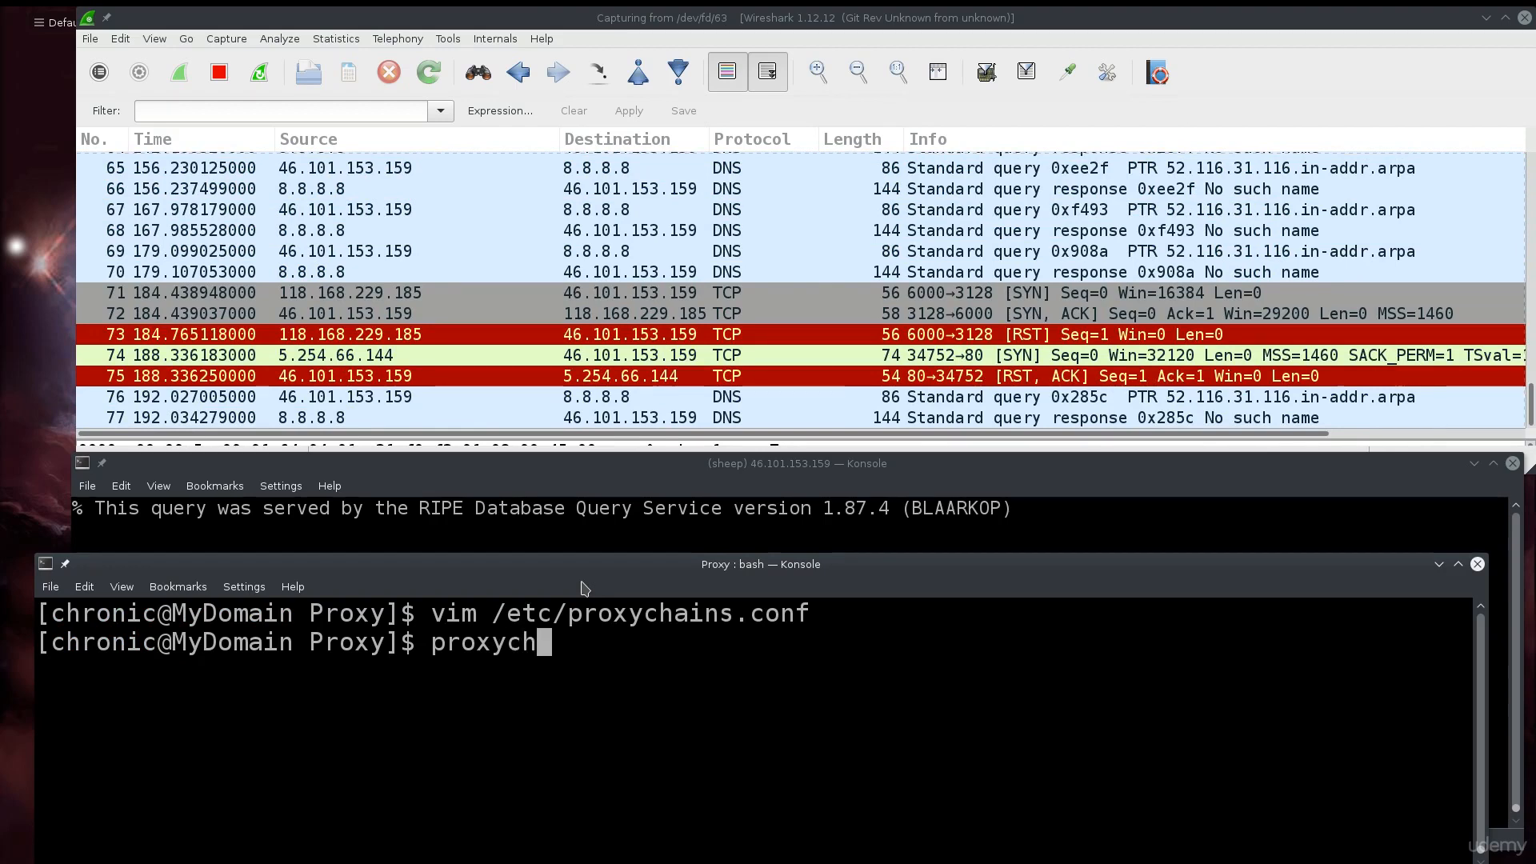
pyautogui.write('ains firefox')
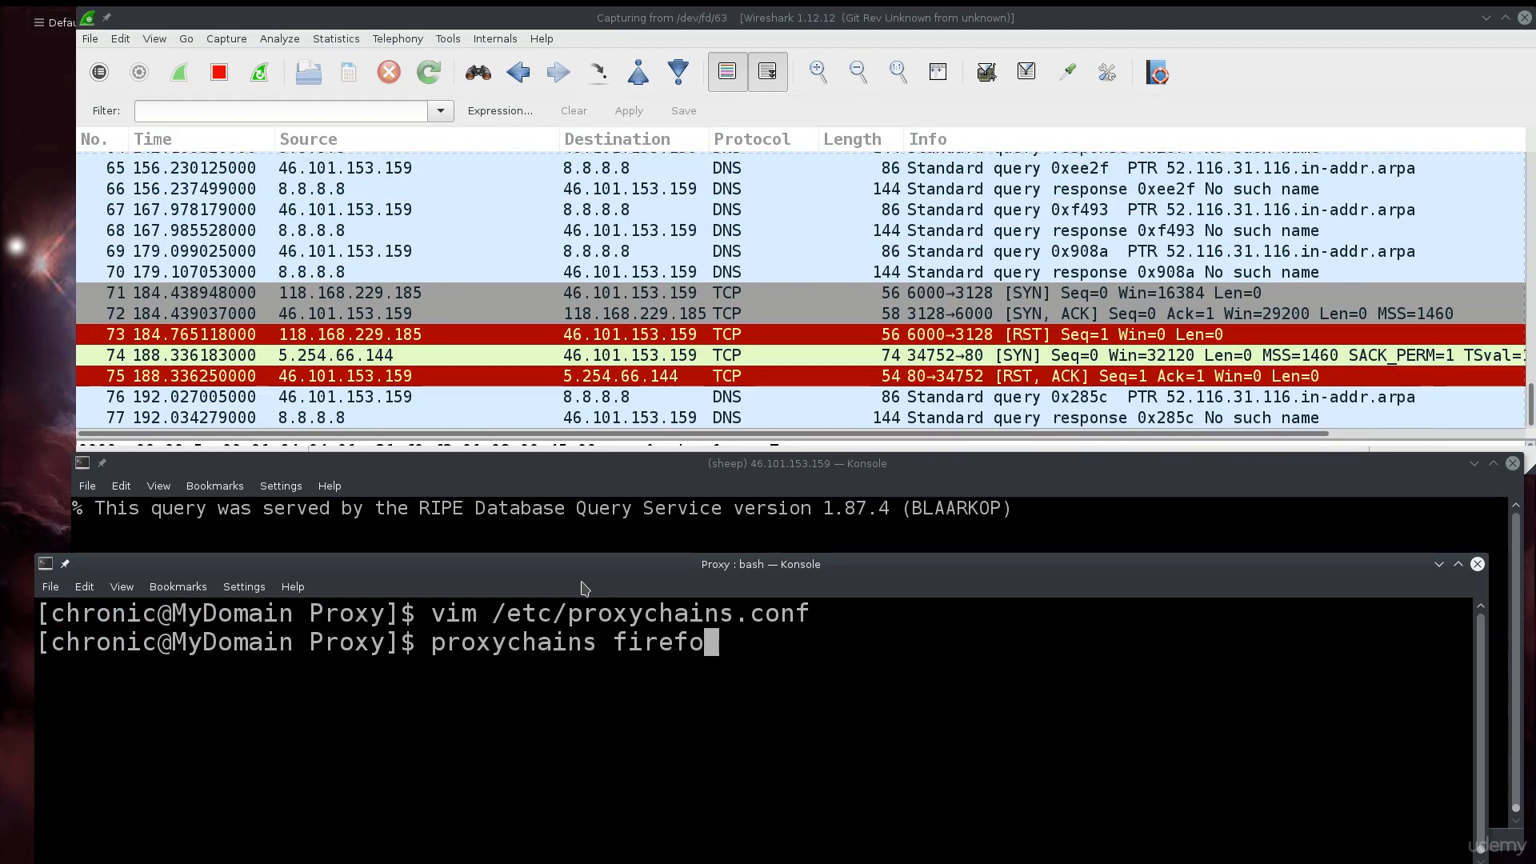
pyautogui.press('Return')
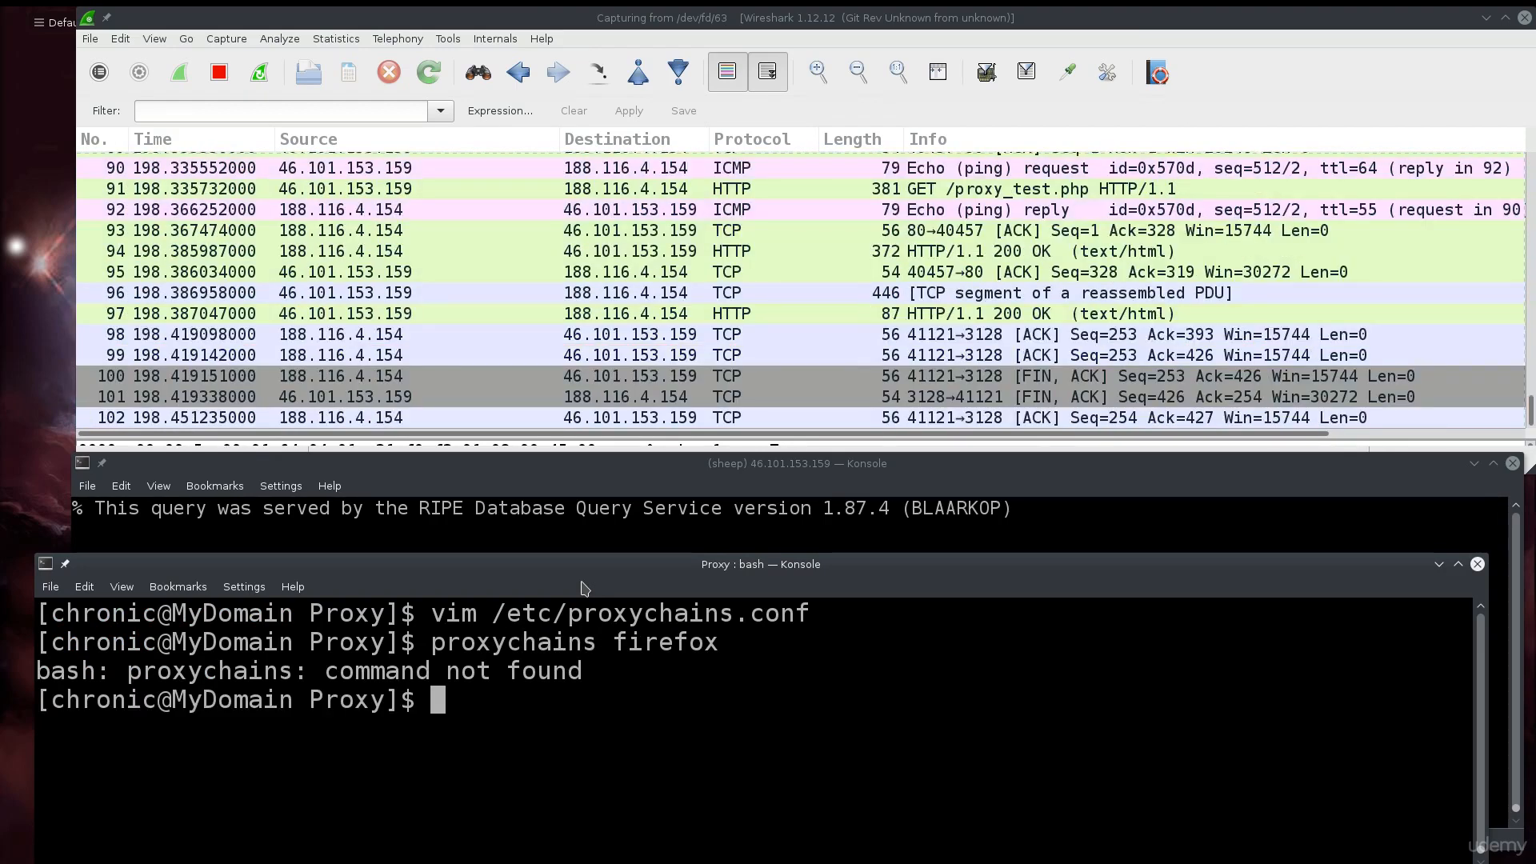
pyautogui.write('prox')
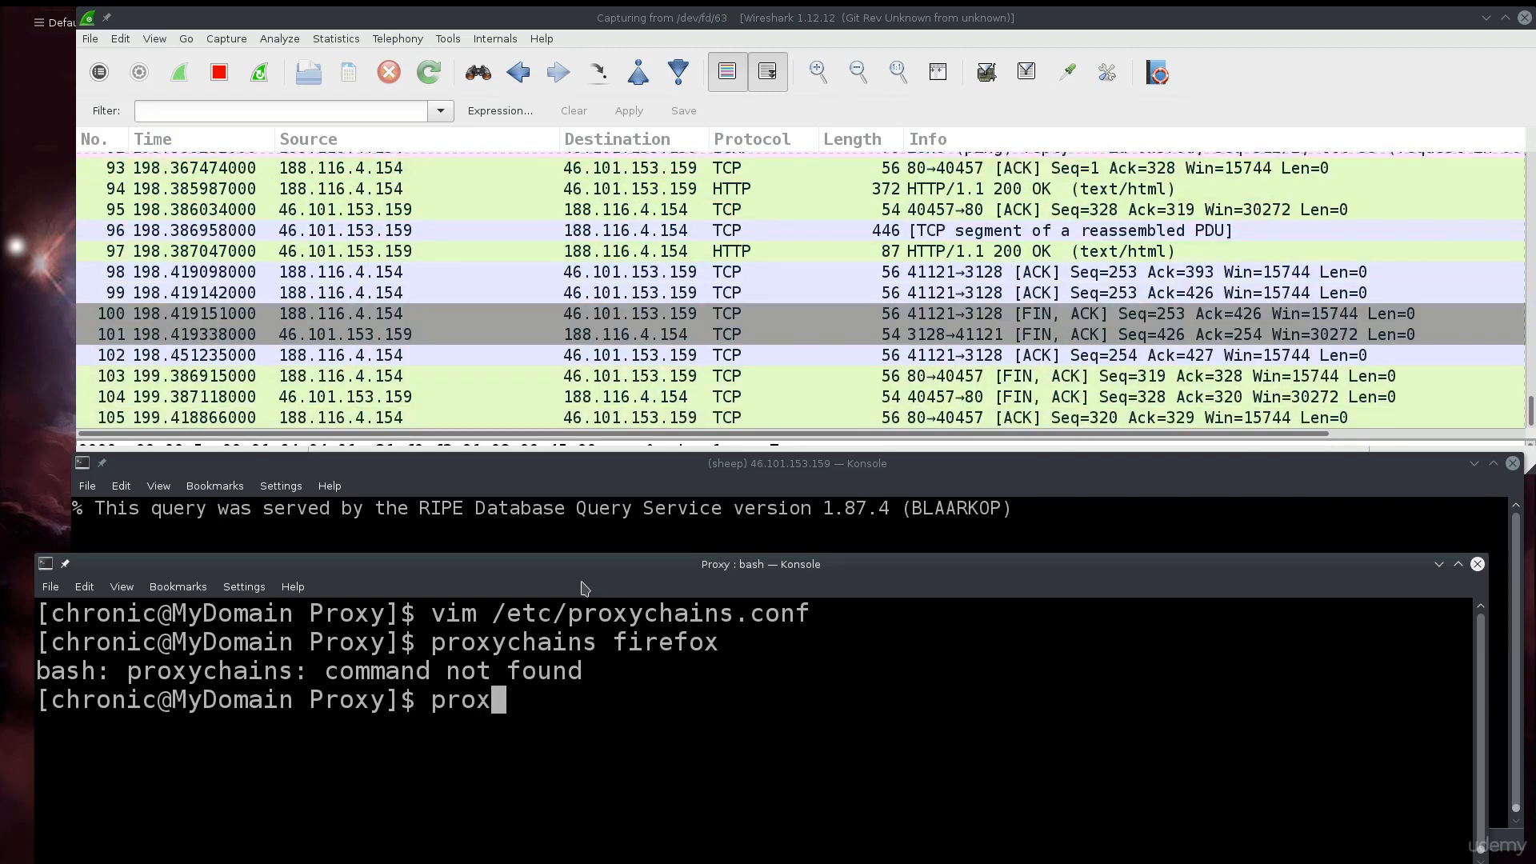
pyautogui.write('ychains4 fire')
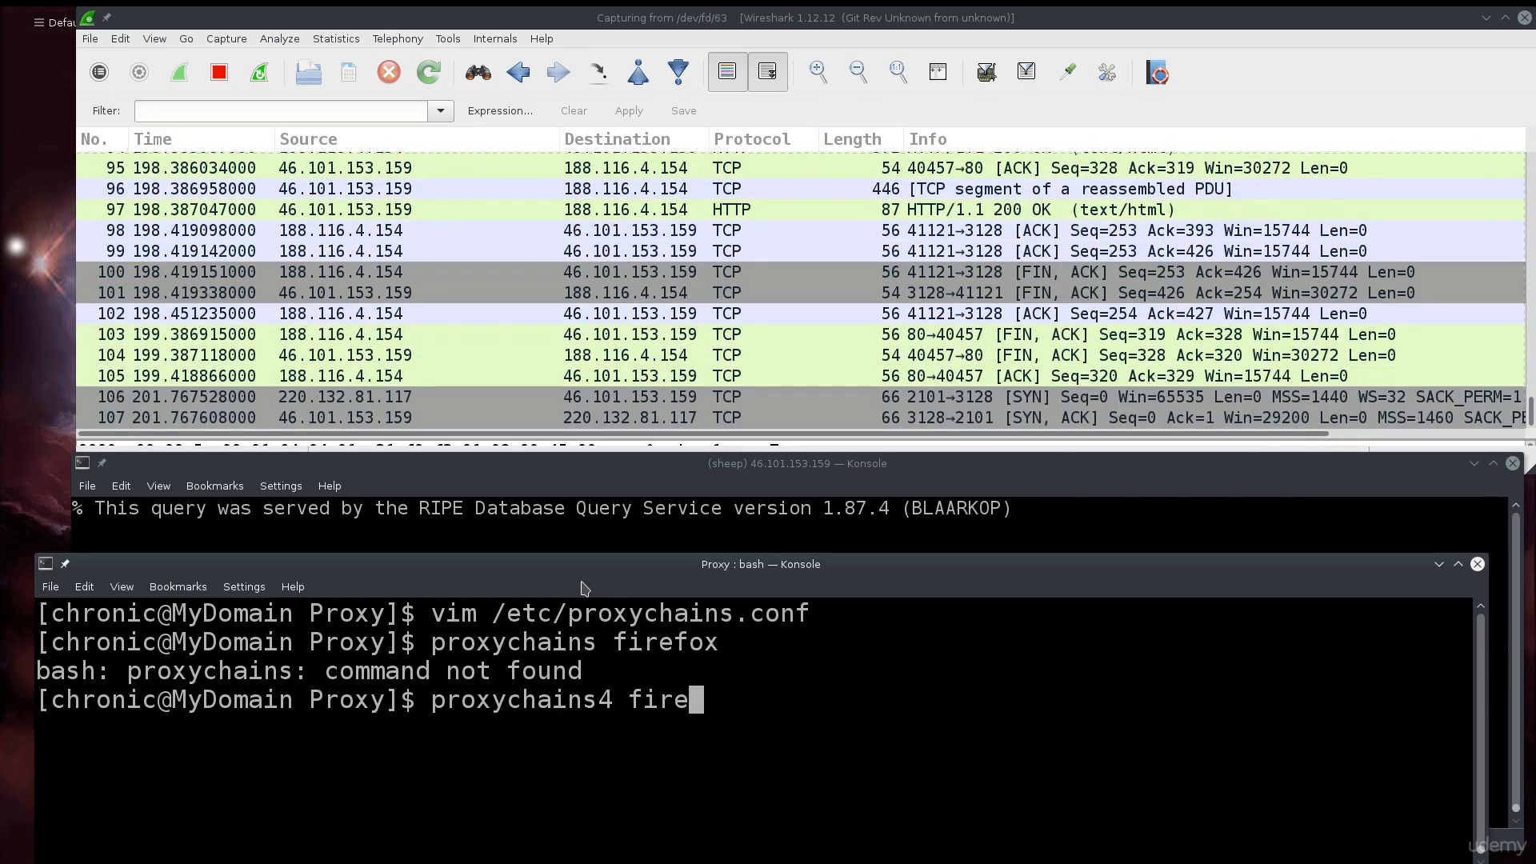
pyautogui.write('fox')
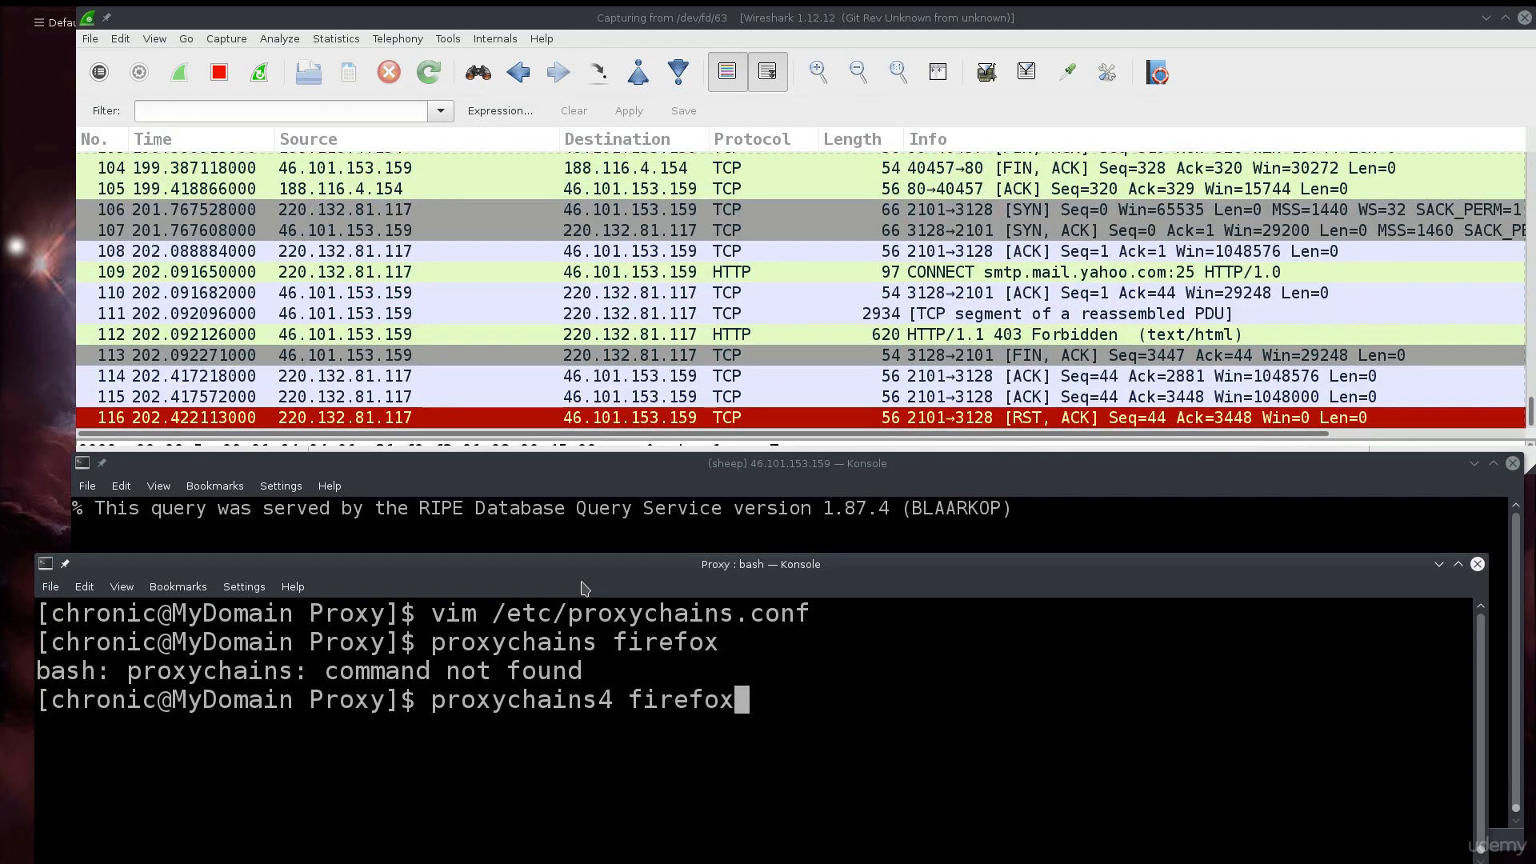
pyautogui.press('Return')
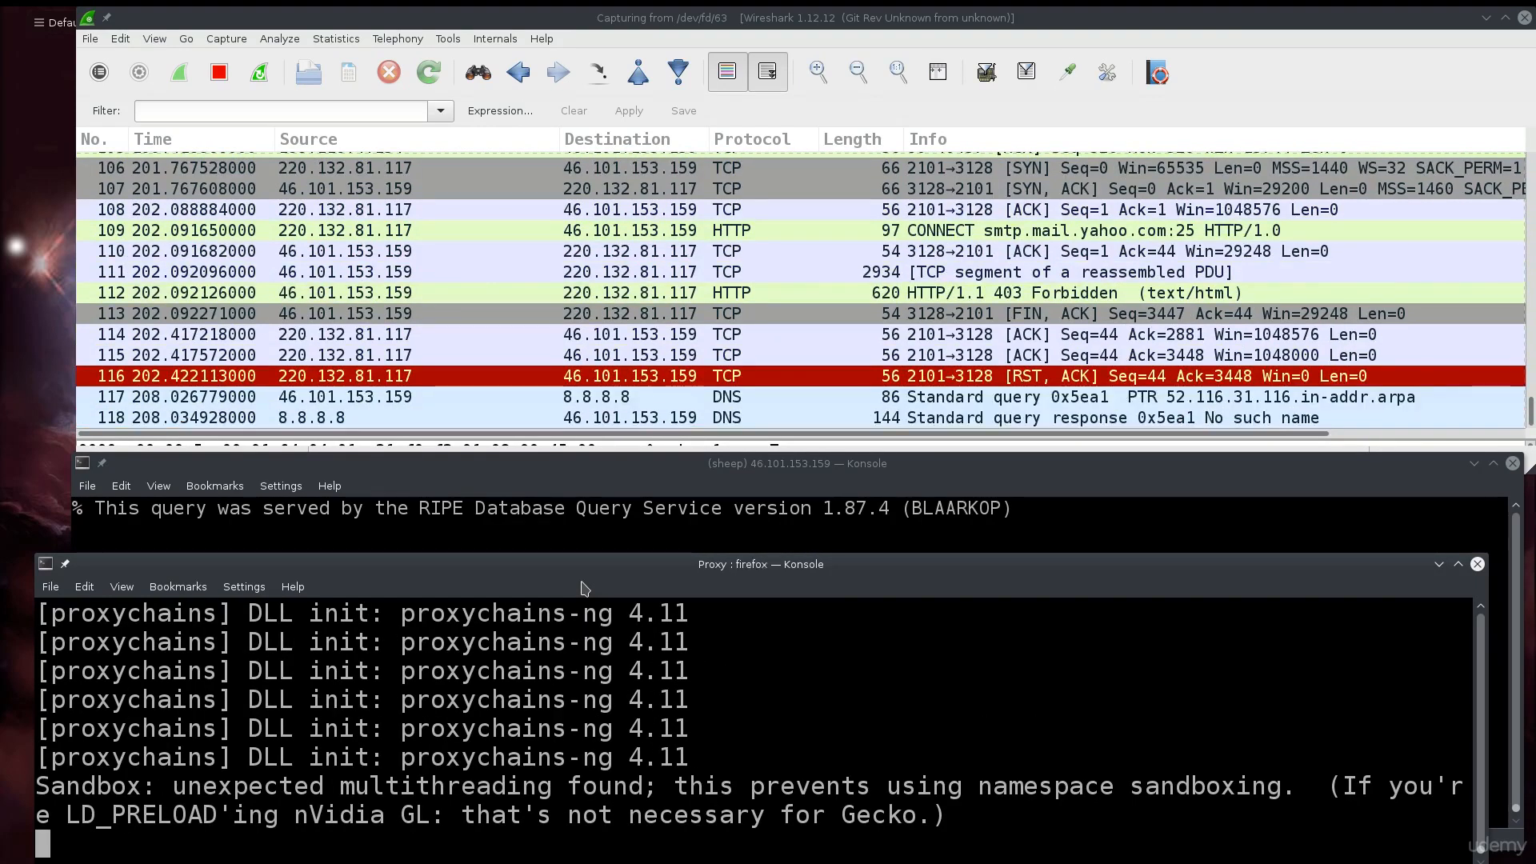
# - Move the Proxy terminal and Firefox aside as the Fedora page loads, then raise Wireshark
pyautogui.moveTo(599, 575); pyautogui.dragTo(564, 484)
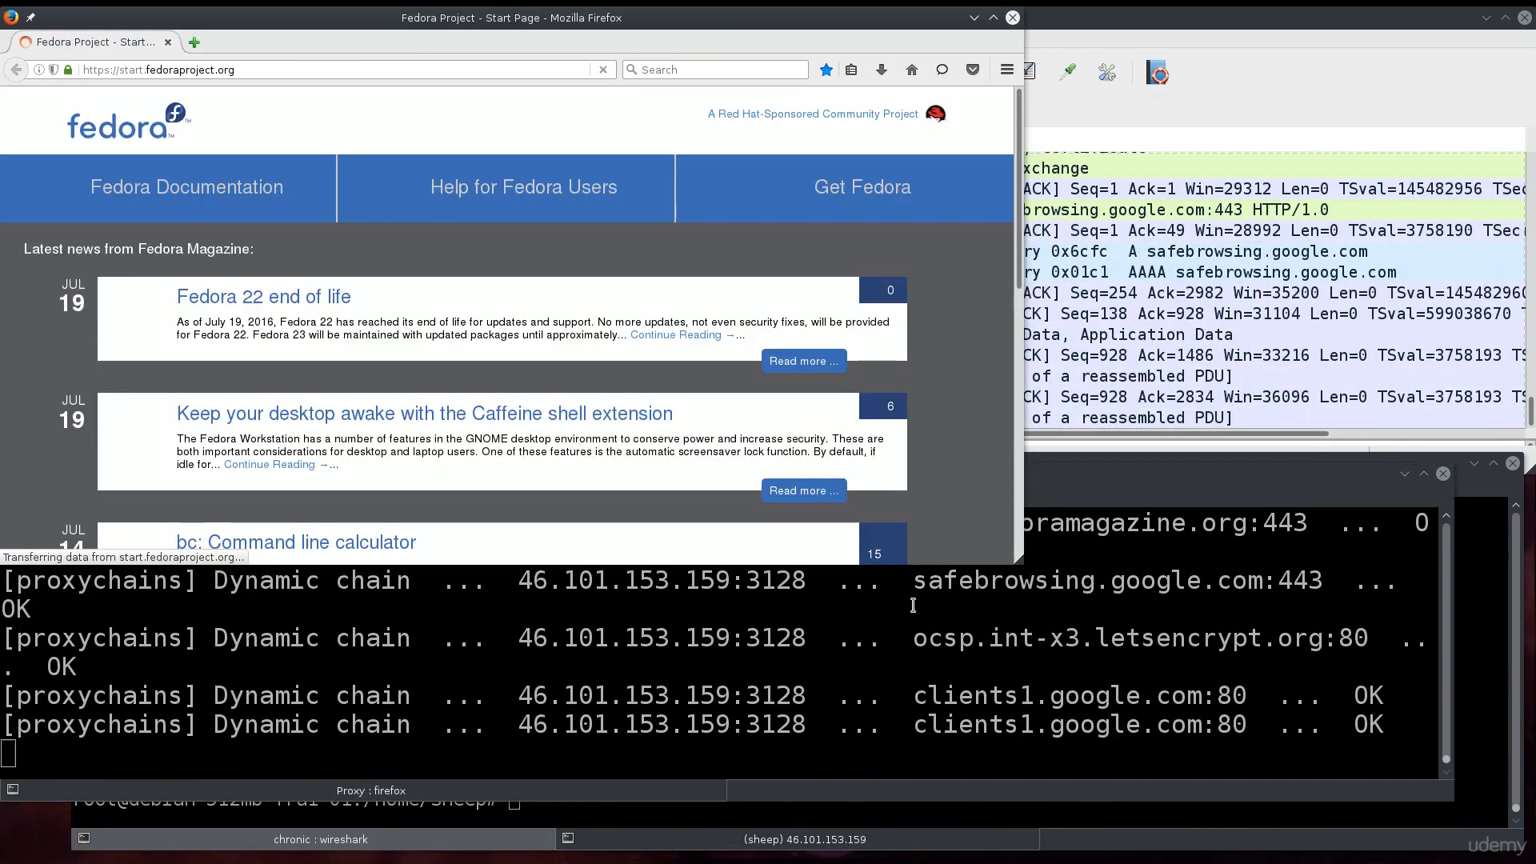
pyautogui.moveTo(609, 24); pyautogui.dragTo(860, 370)
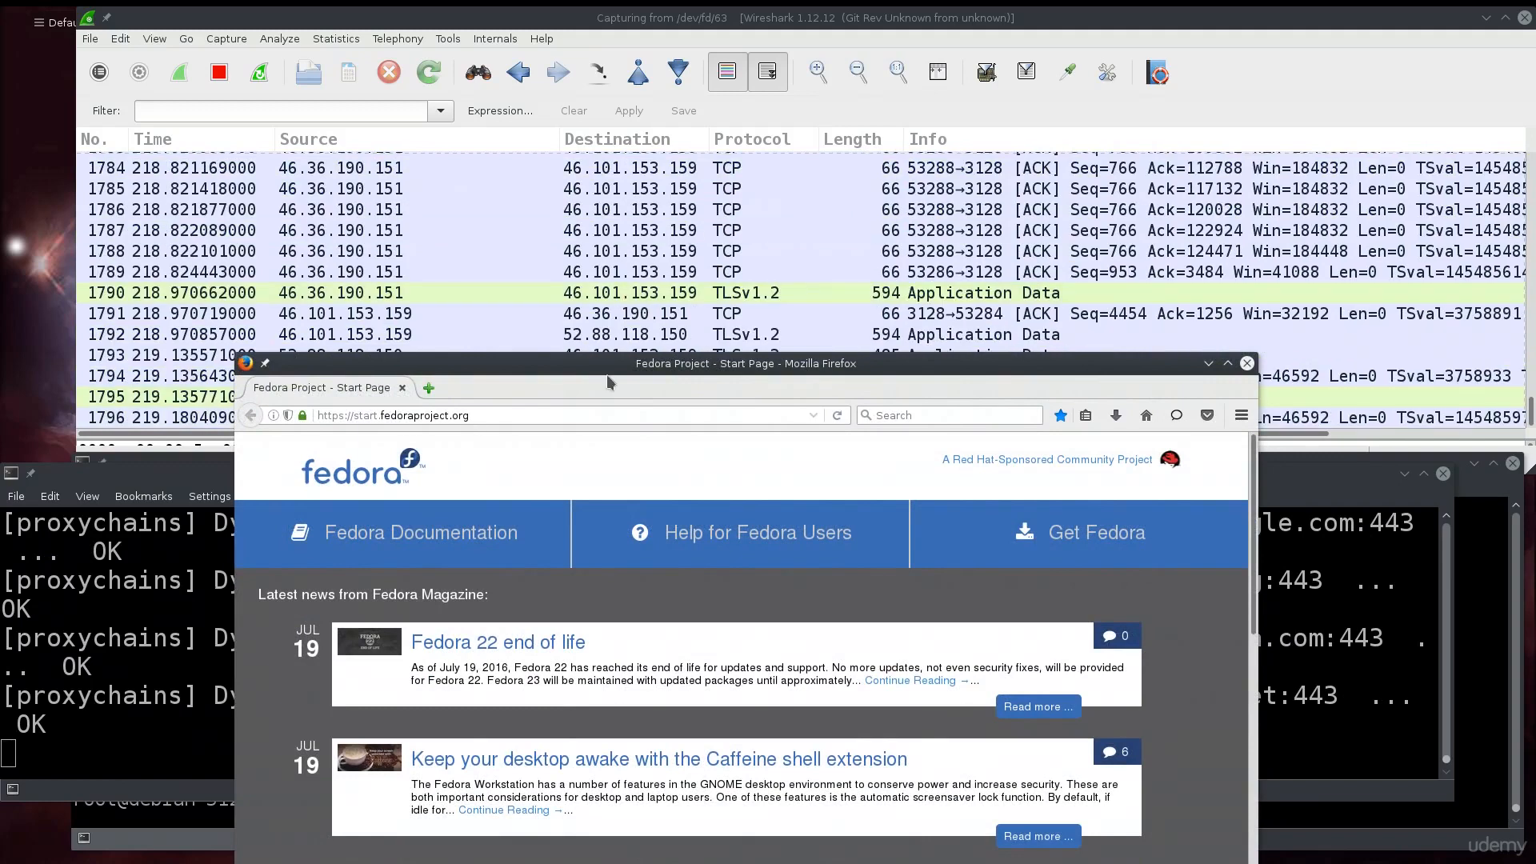
pyautogui.moveTo(702, 366); pyautogui.dragTo(493, 335)
pyautogui.click(594, 237)
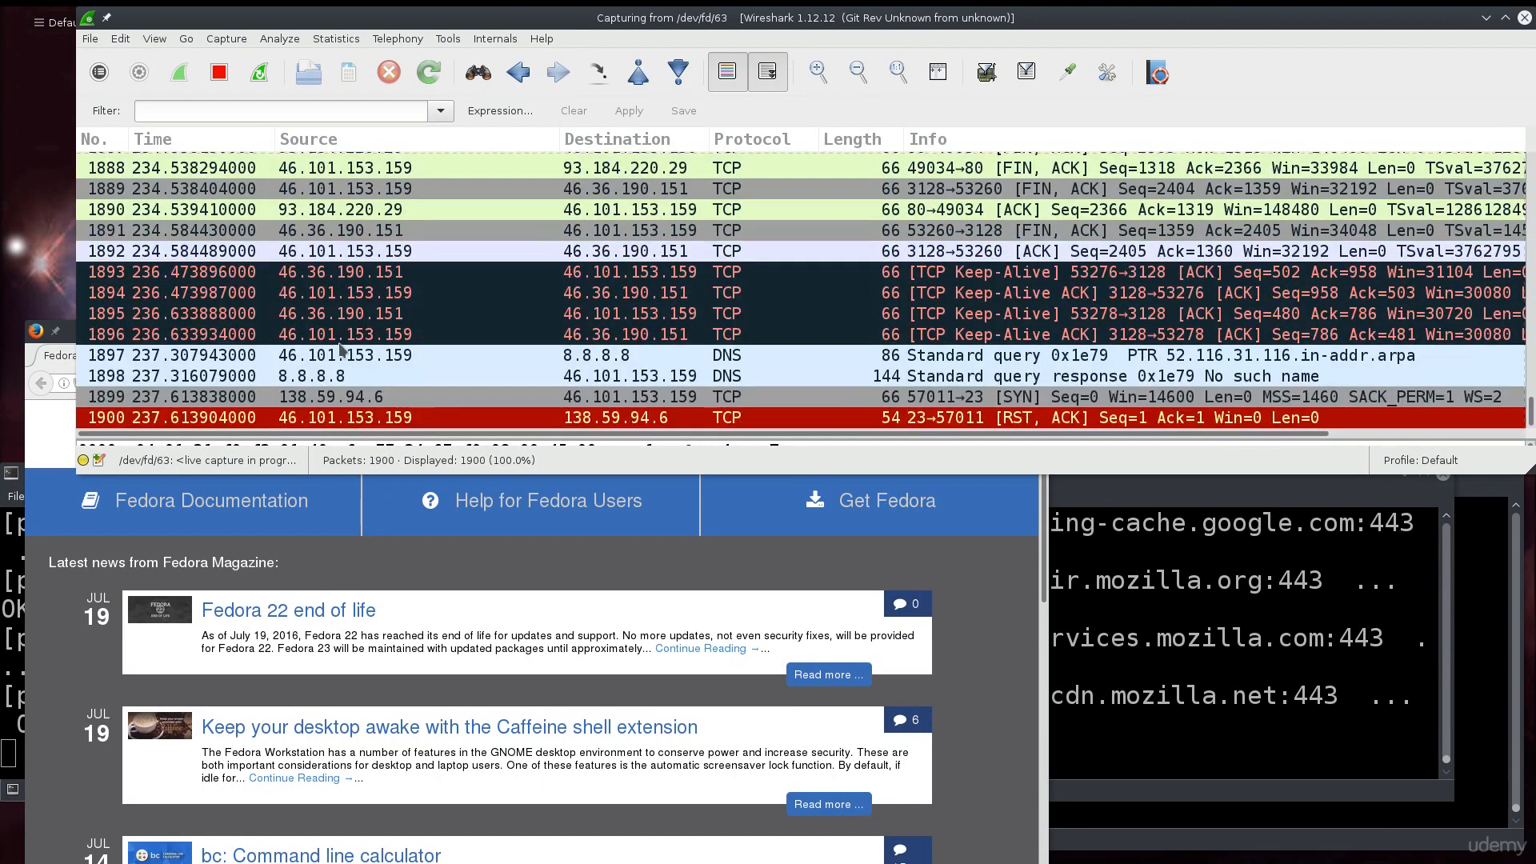
# - Maximize Wireshark, enlarge the packet list, and enter the filter tcp.port == 80 || tcp.port == 443 &&
pyautogui.doubleClick(791, 19)
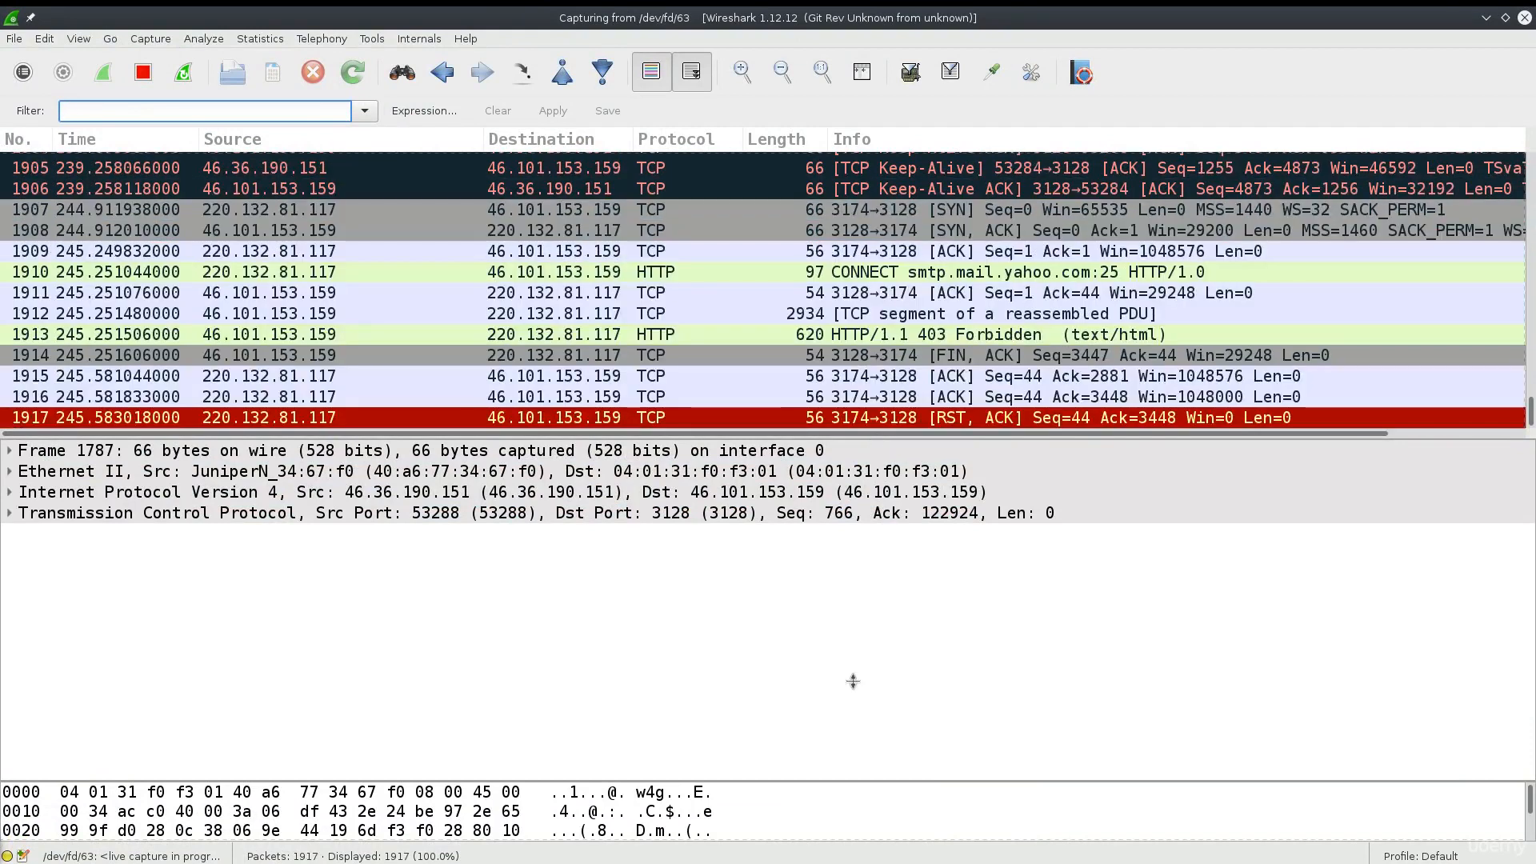
pyautogui.moveTo(886, 442); pyautogui.dragTo(828, 640)
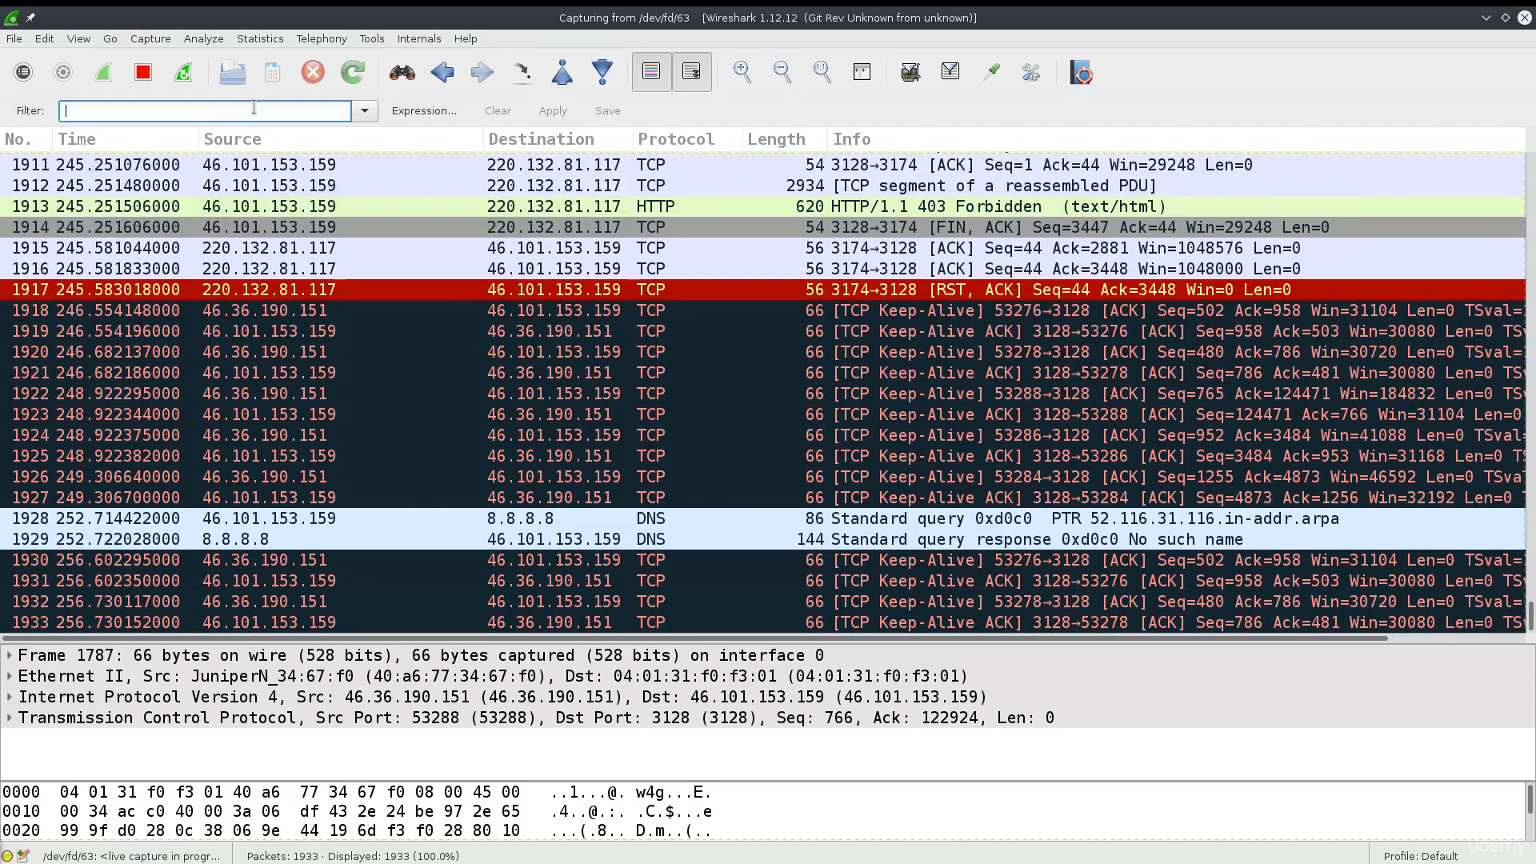
pyautogui.write('tcp')
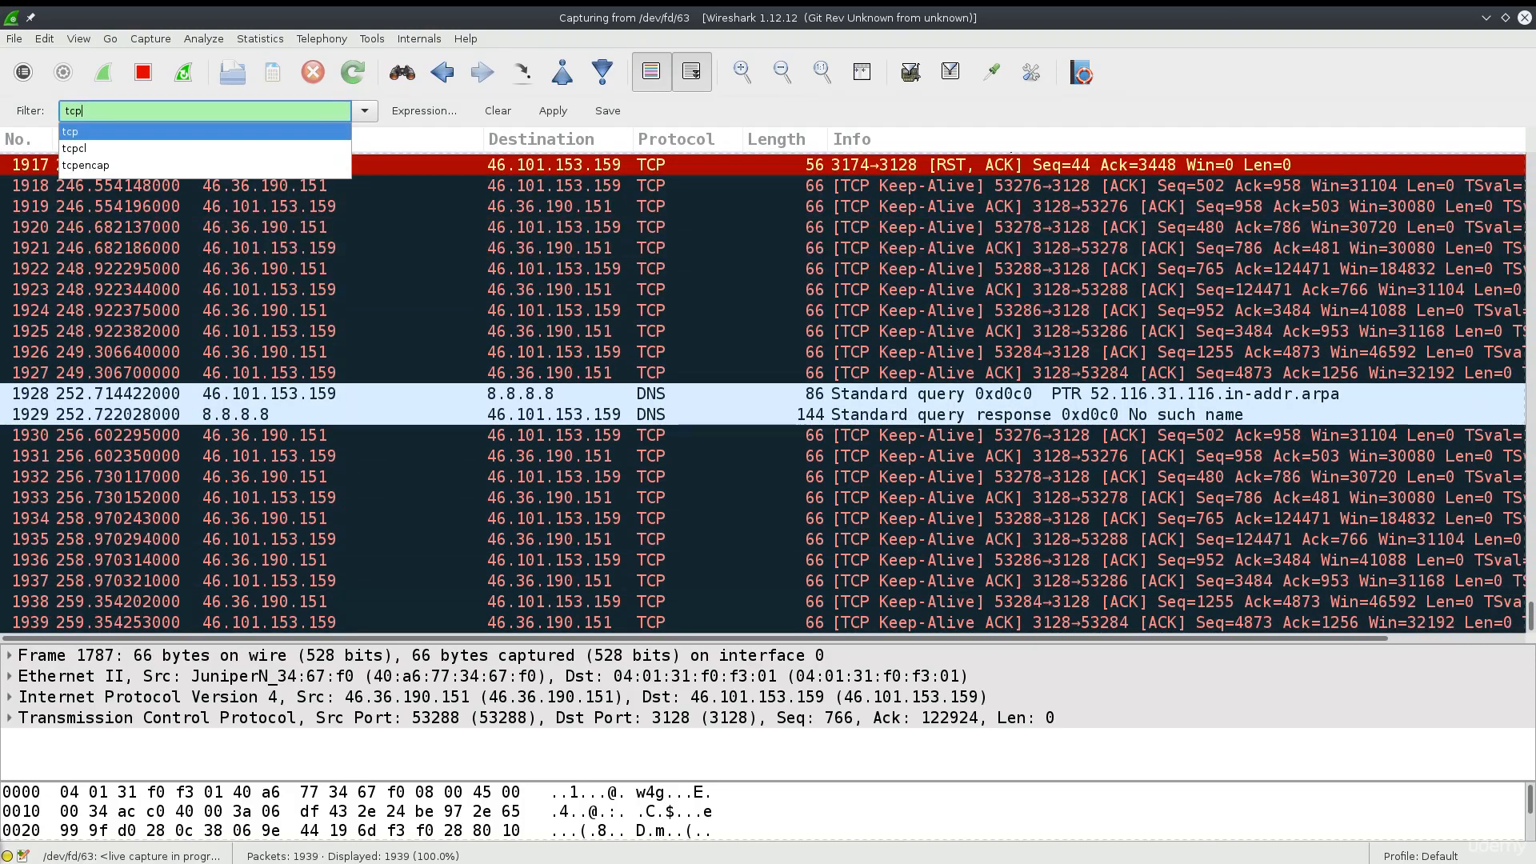
pyautogui.write('.port')
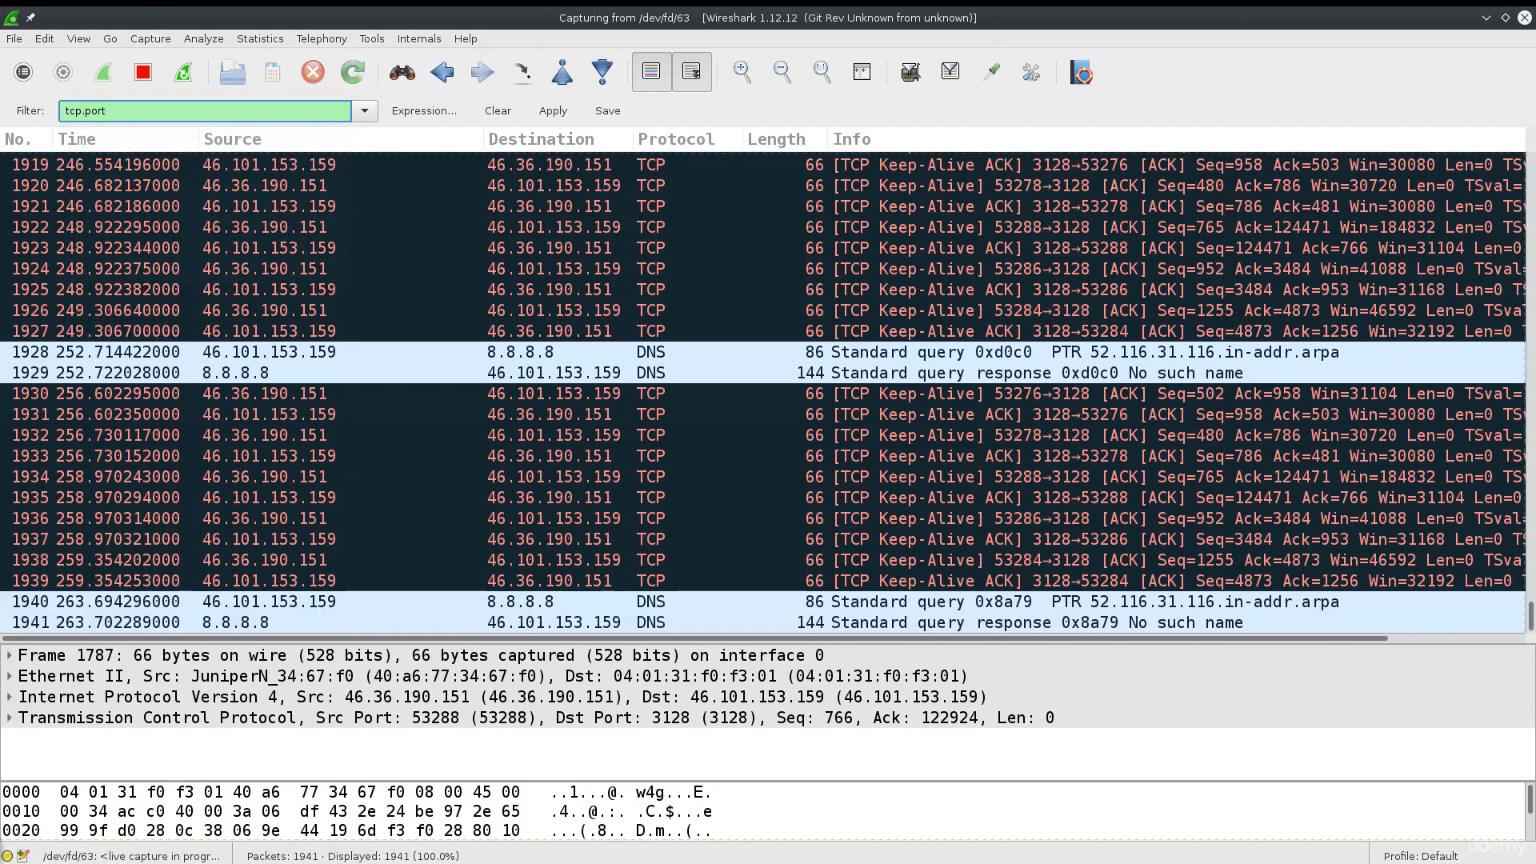
pyautogui.write(' == 80')
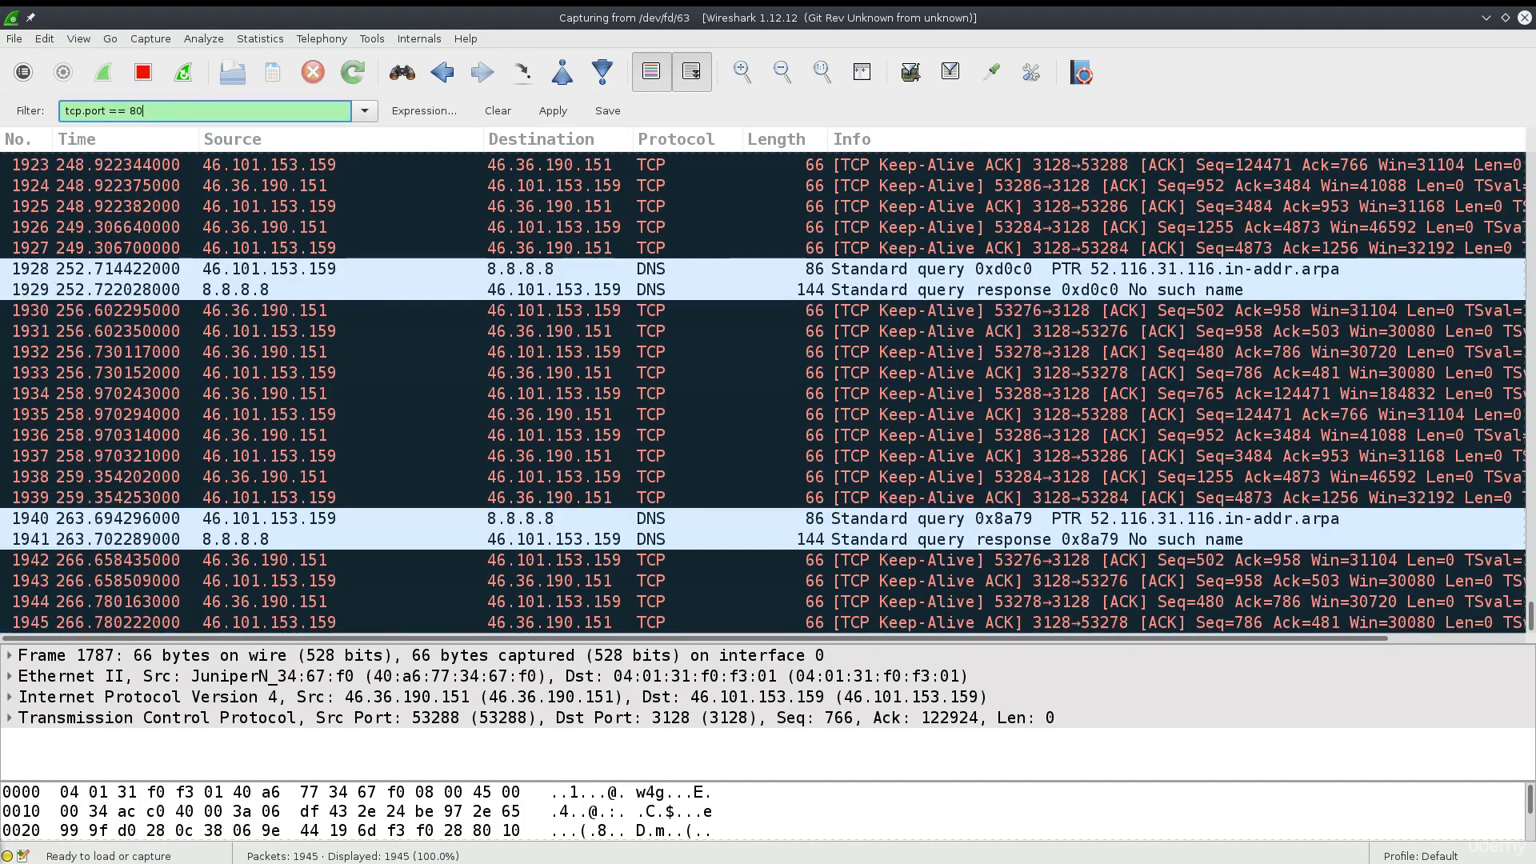
pyautogui.write(' ||')
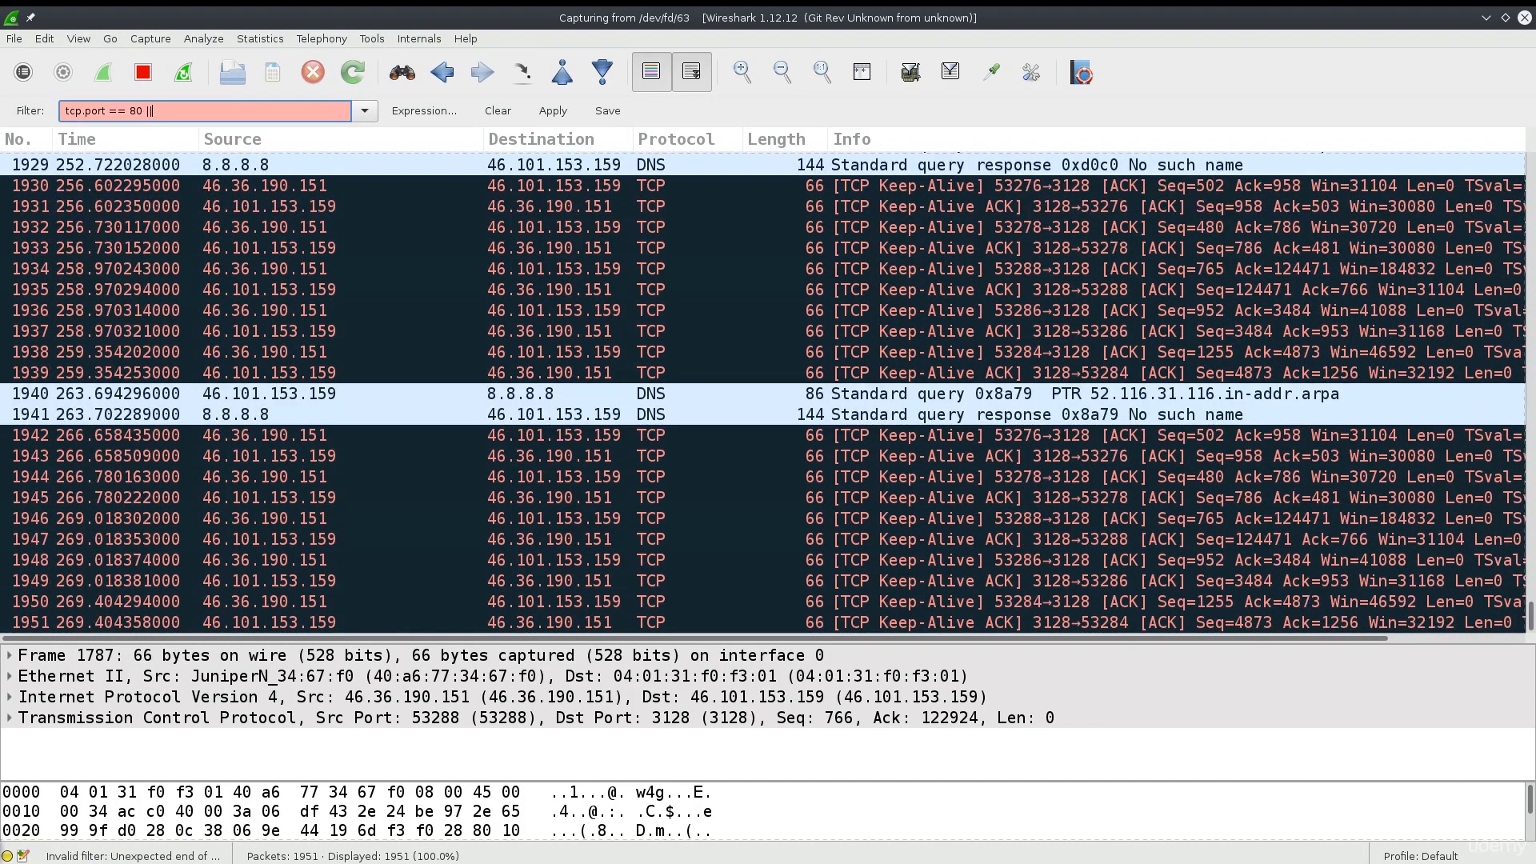
pyautogui.write(' tcp.port')
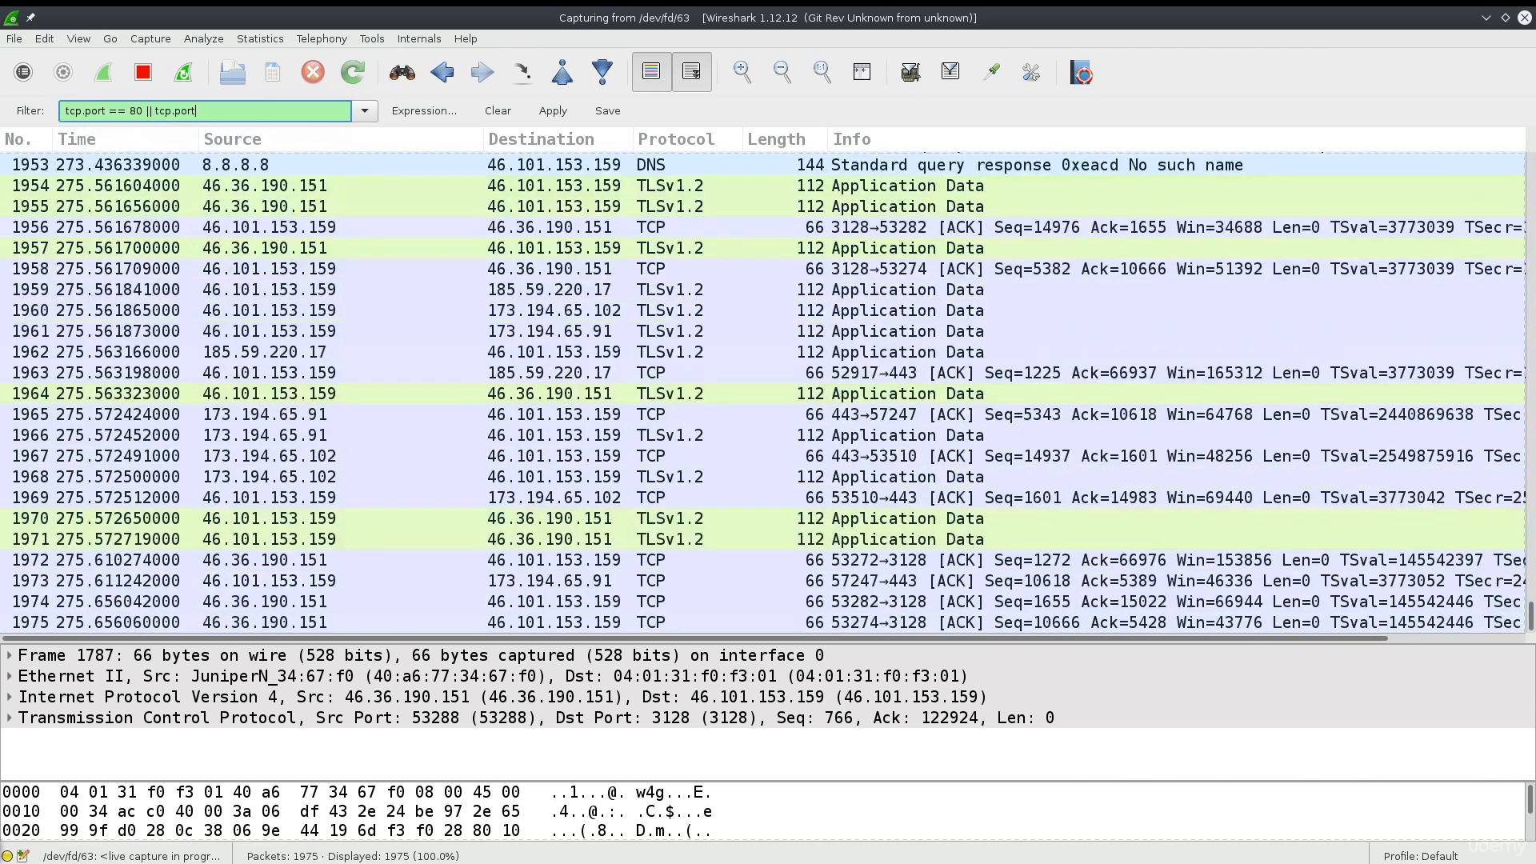
pyautogui.write(' 443')
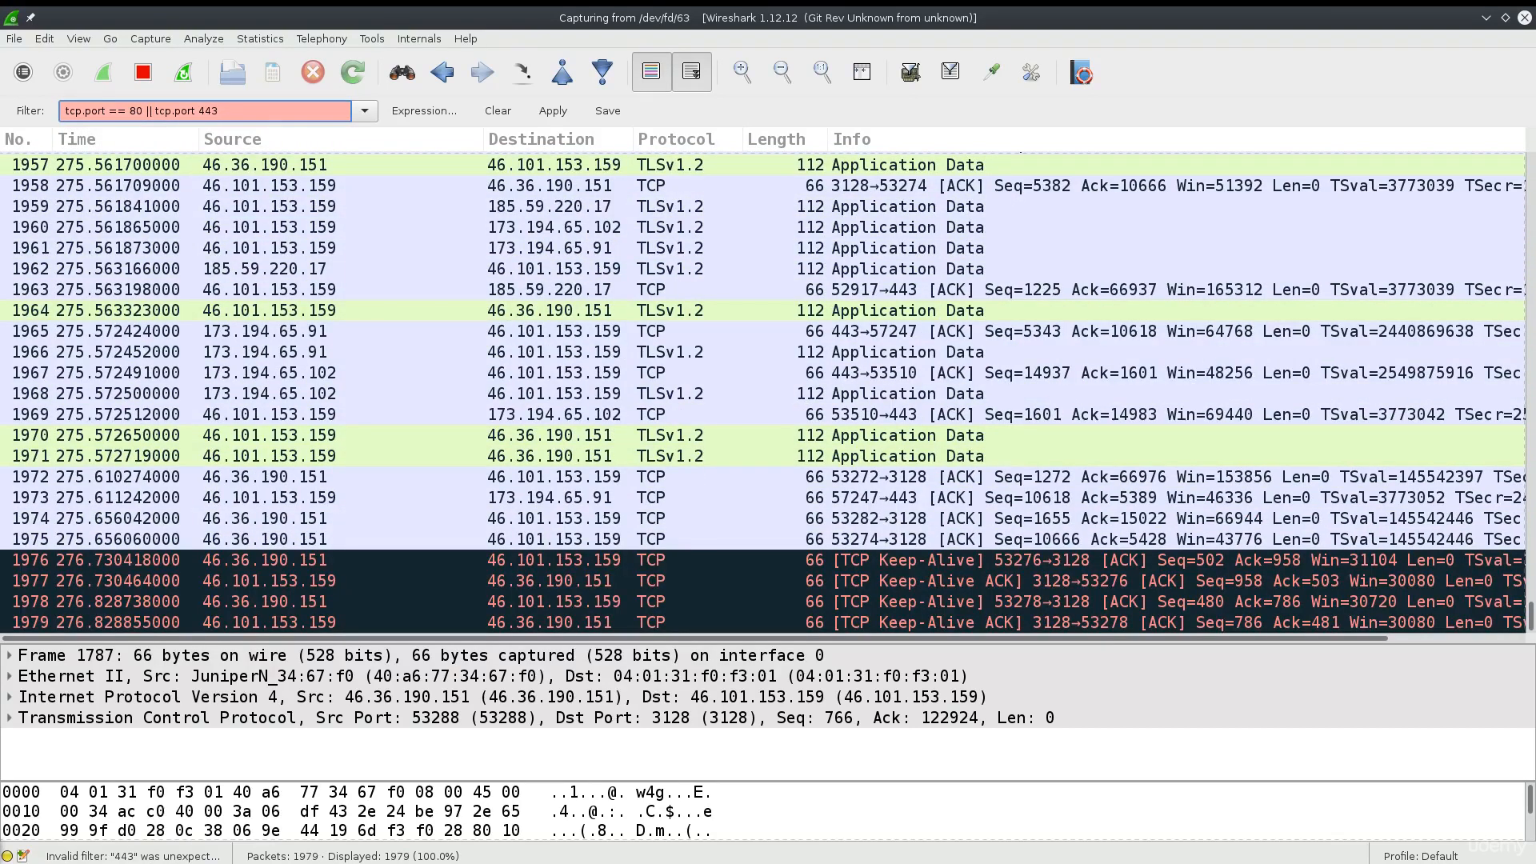
pyautogui.press('BackSpace')
pyautogui.press('BackSpace')
pyautogui.press('BackSpace')
pyautogui.write('== ')
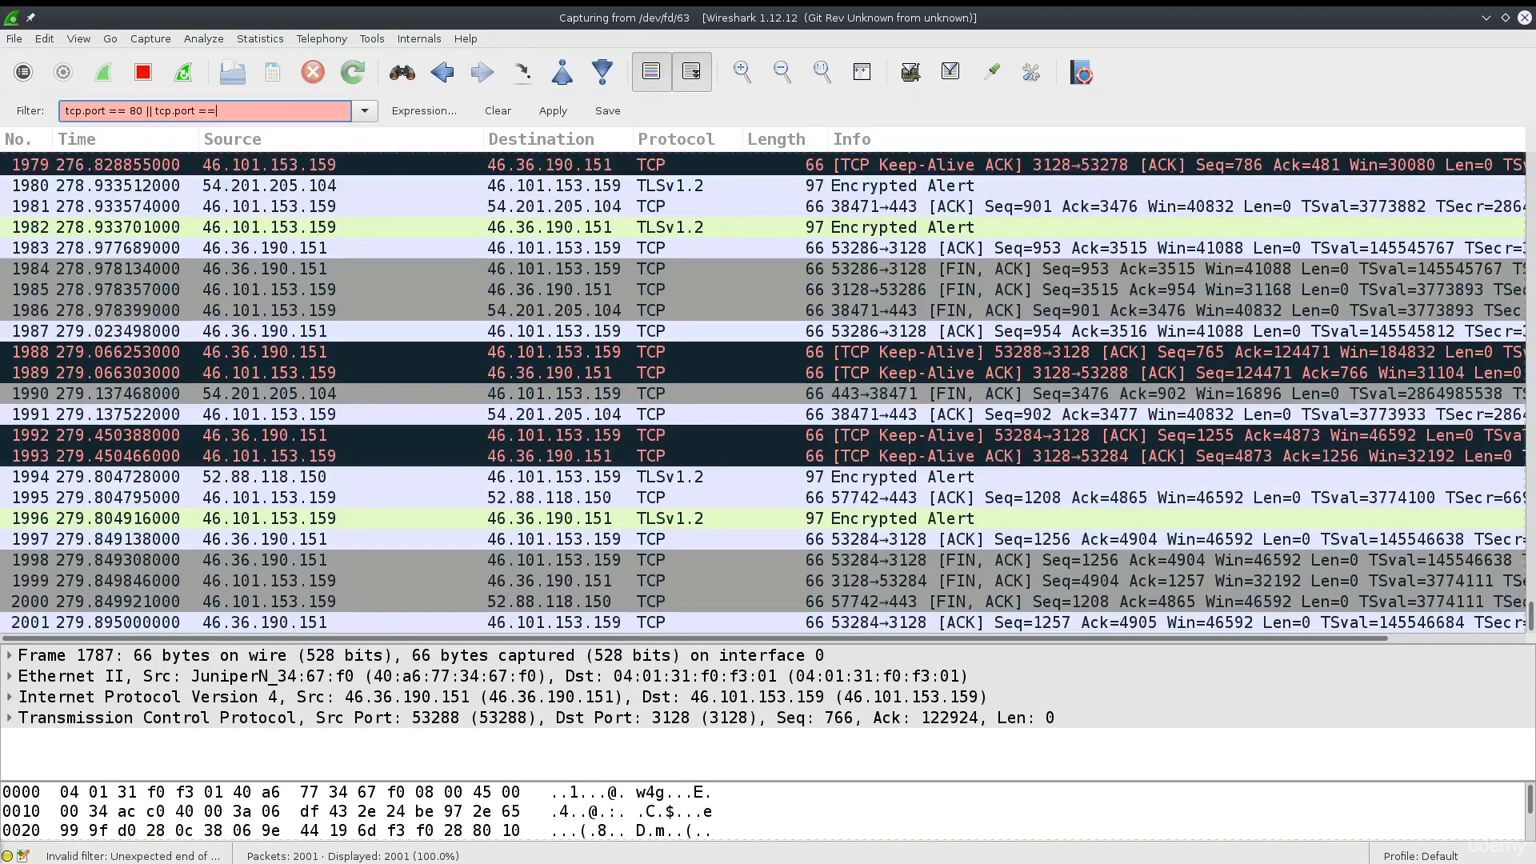
pyautogui.write('443')
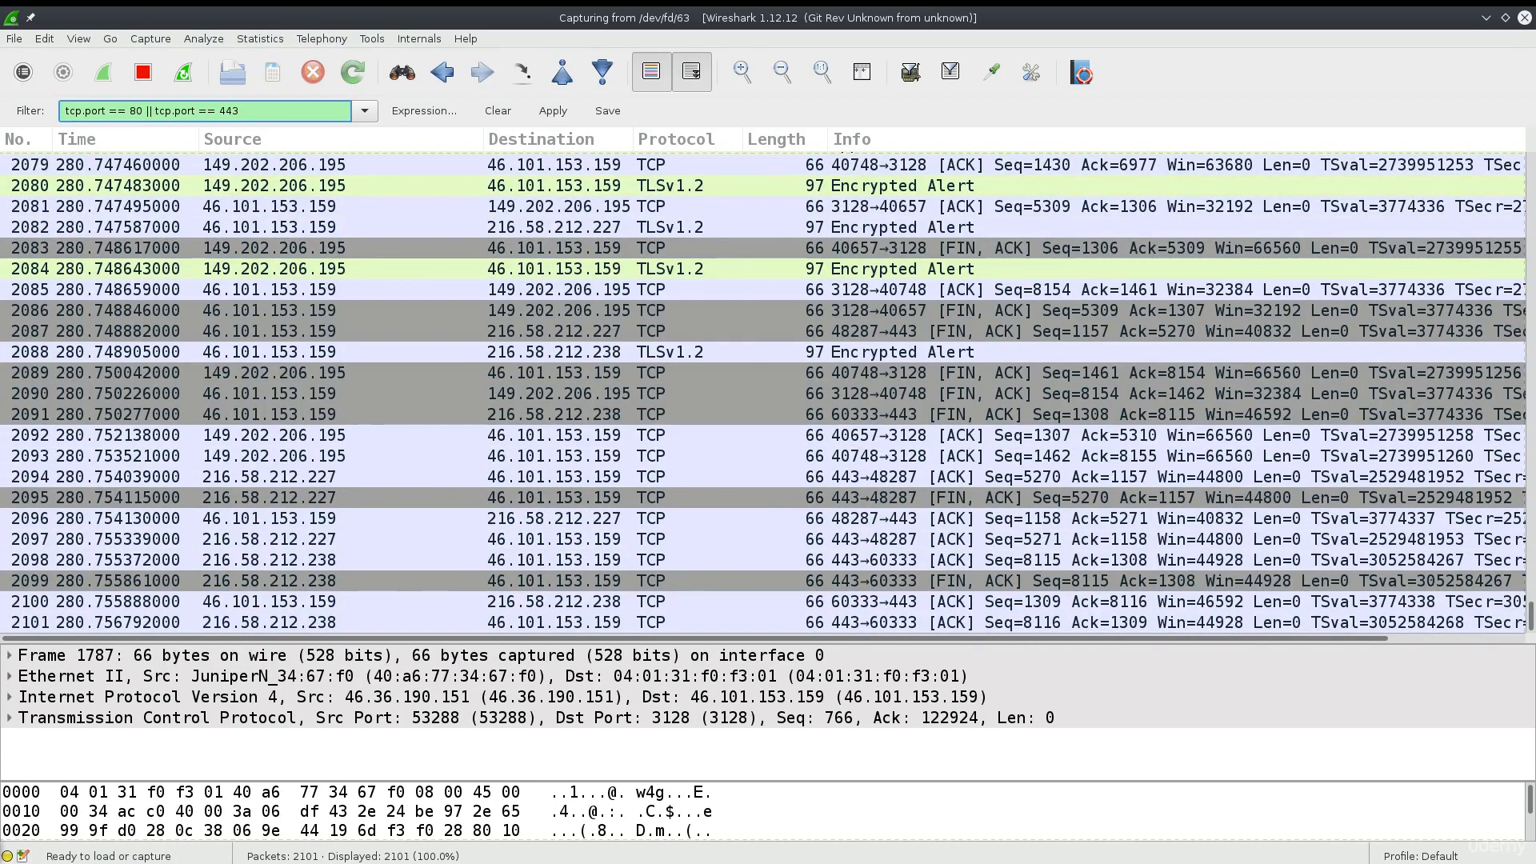
pyautogui.write(' &&')
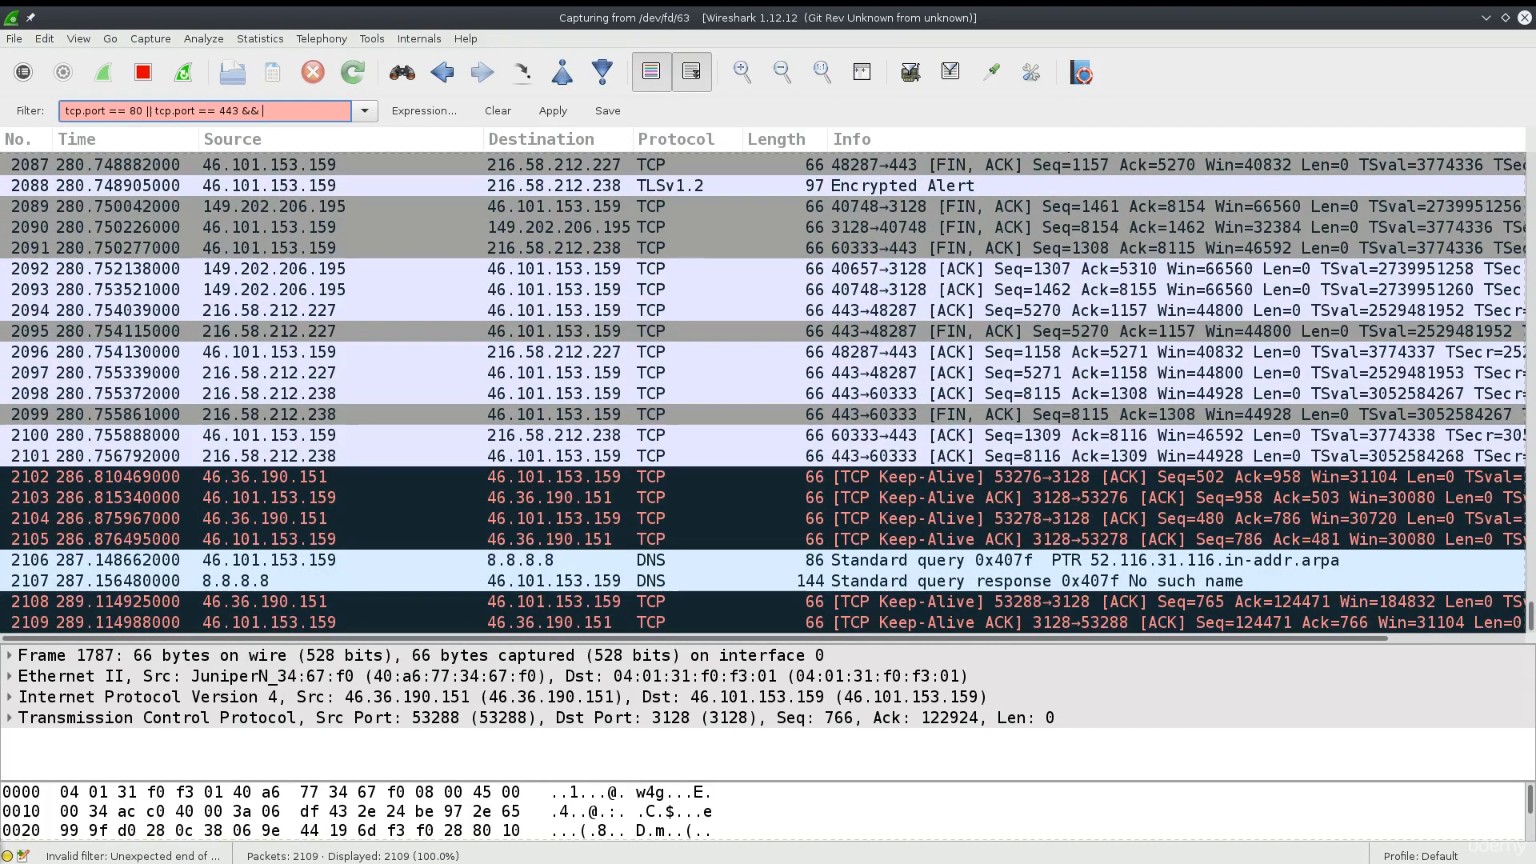
# - Wrap the port conditions in parentheses and append && ip.src == to the filter
pyautogui.click(244, 110)
pyautogui.write(')')
pyautogui.click(66, 110)
pyautogui.write('(')
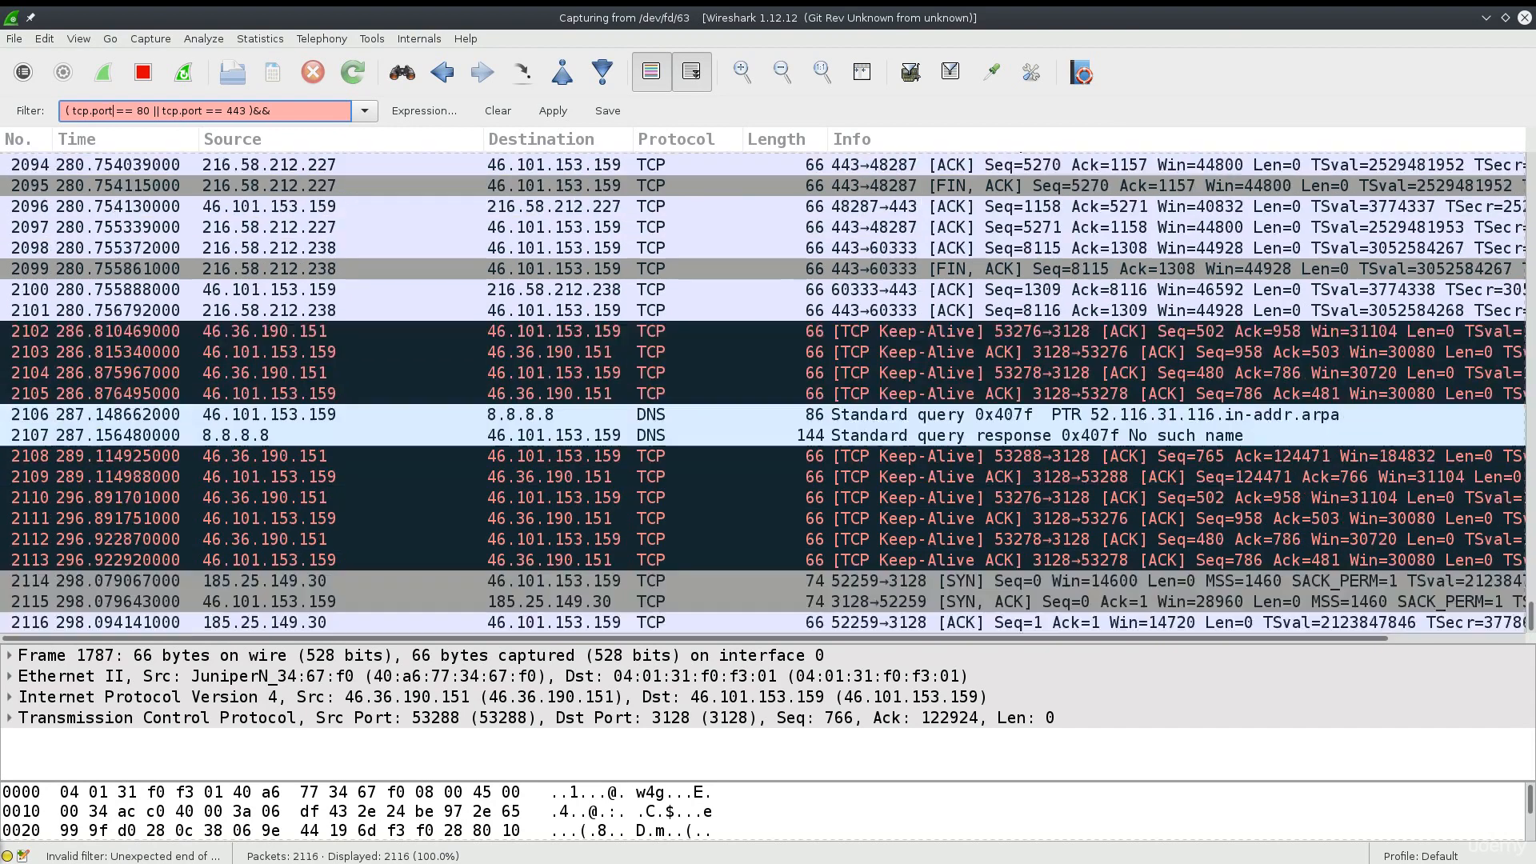
pyautogui.click(245, 110)
pyautogui.press('BackSpace')
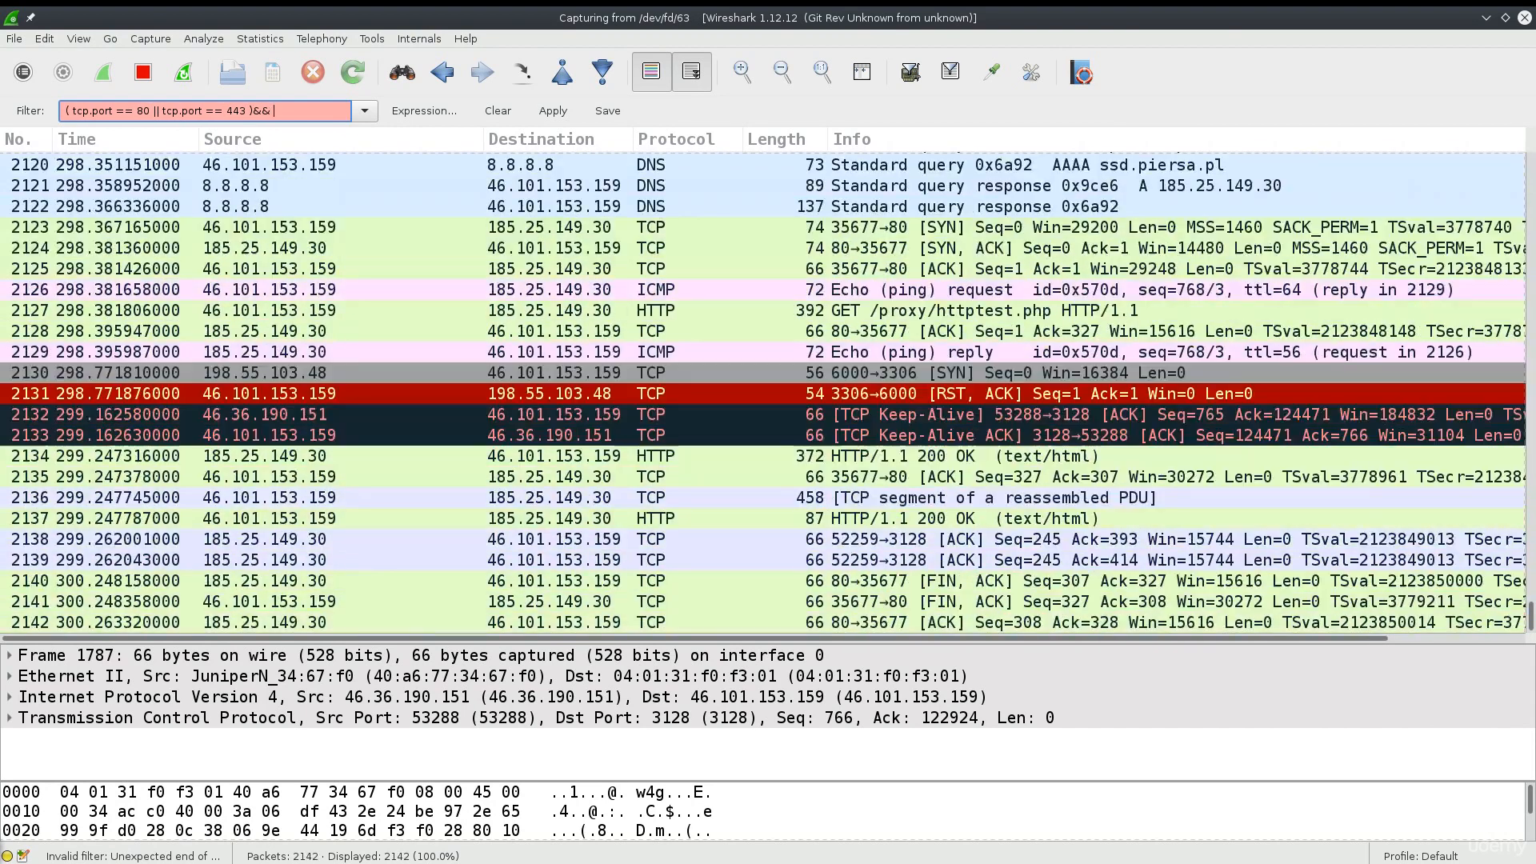
pyautogui.press('Delete')
pyautogui.press('Delete')
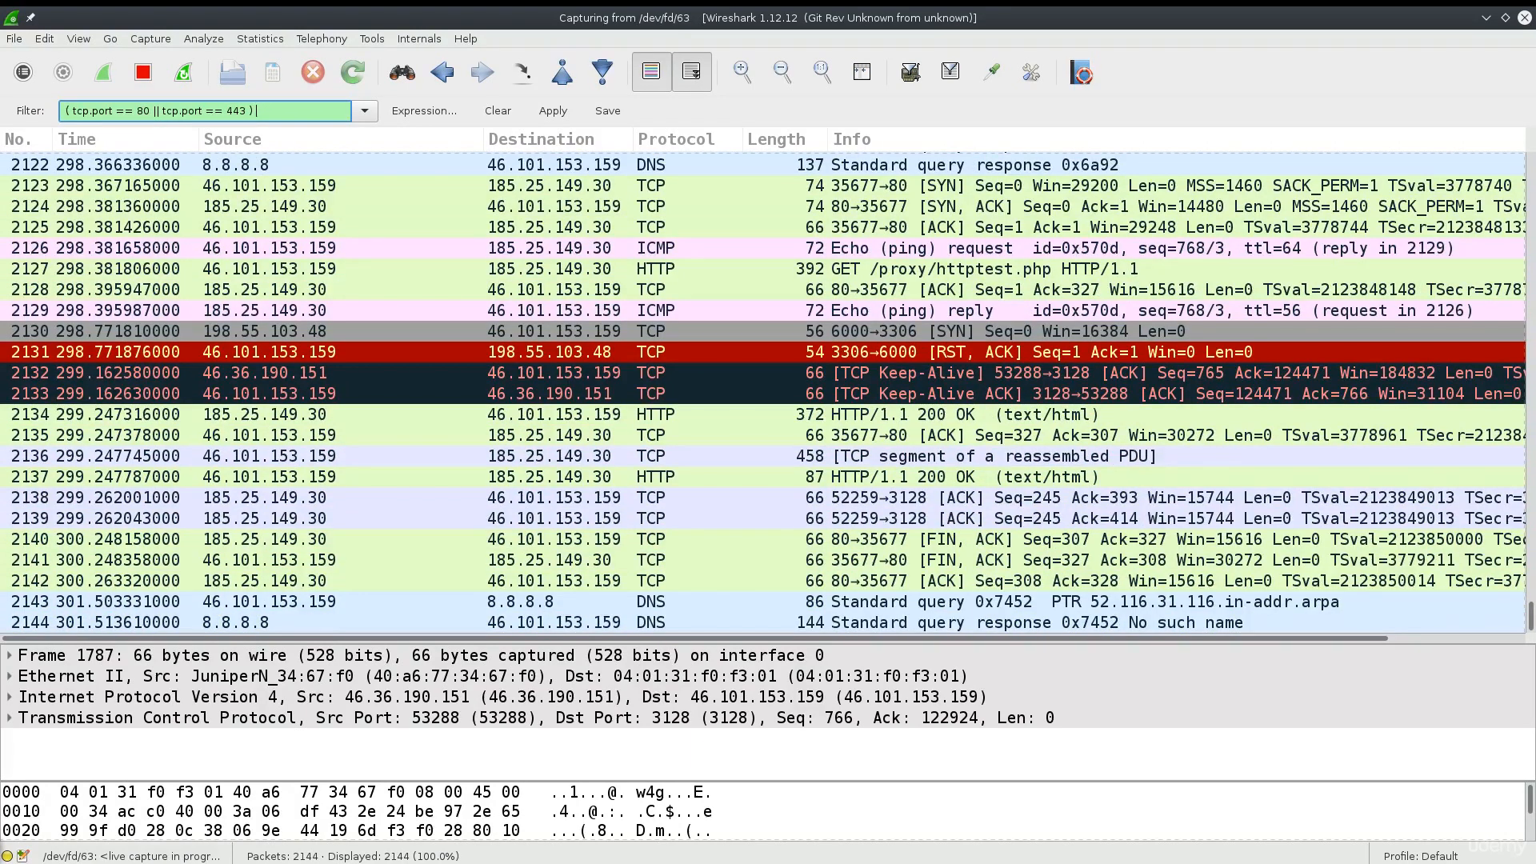
pyautogui.write('&&')
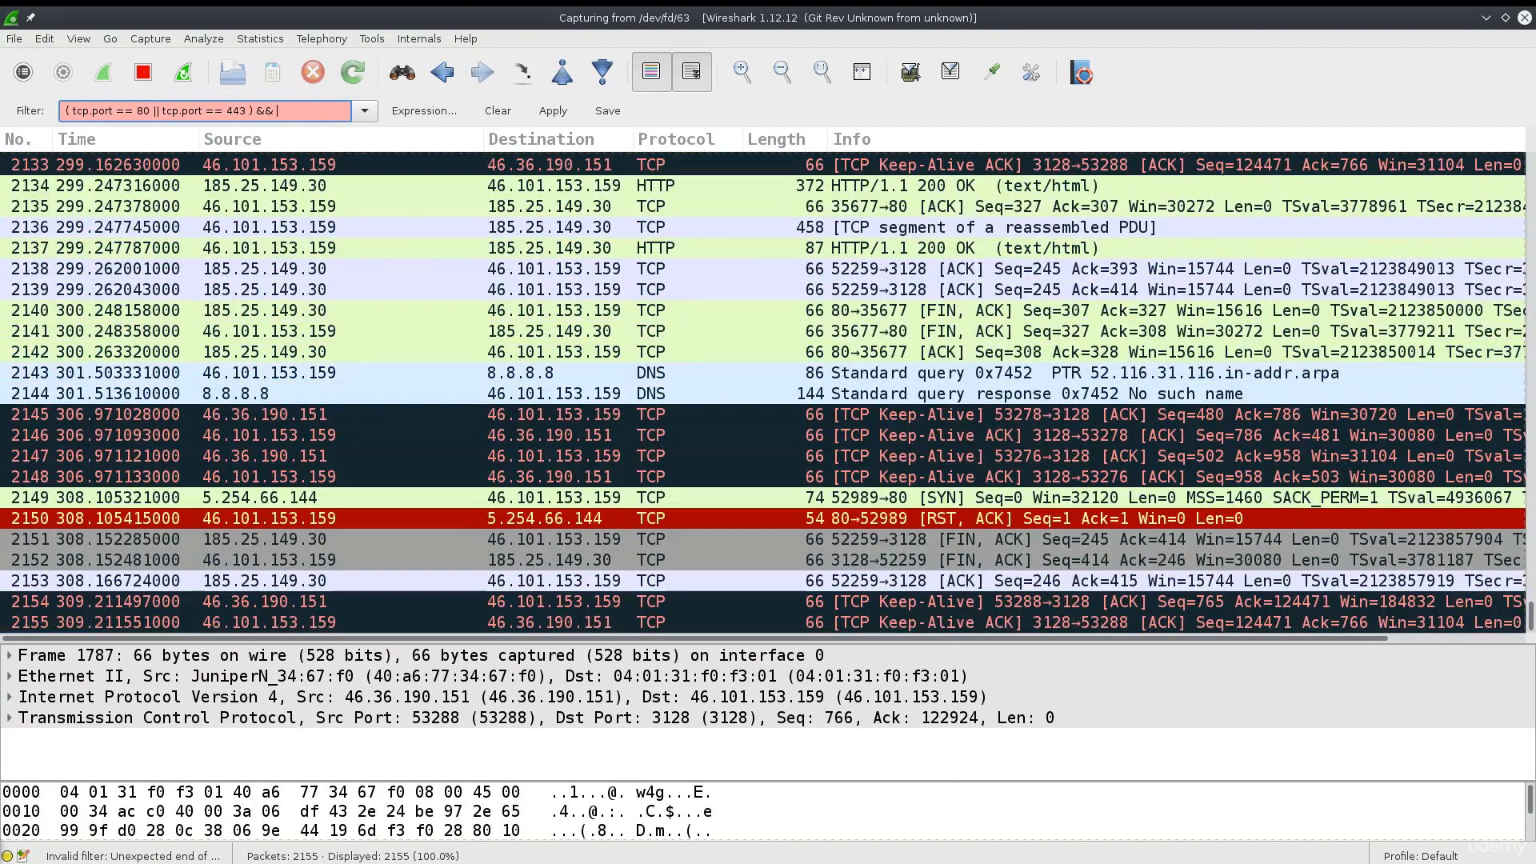
pyautogui.write('s')
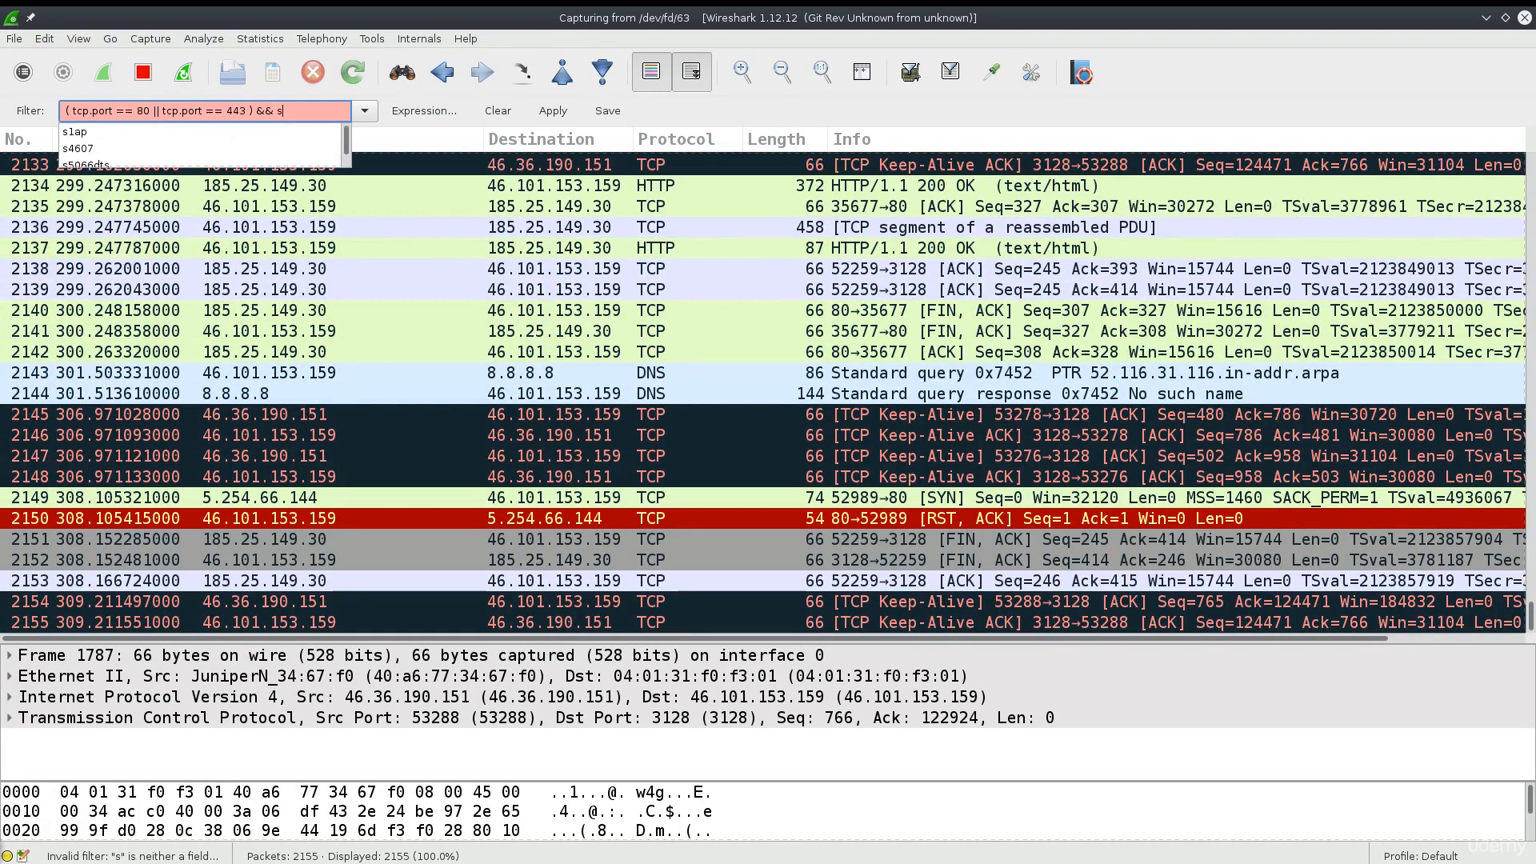
pyautogui.write('rc.')
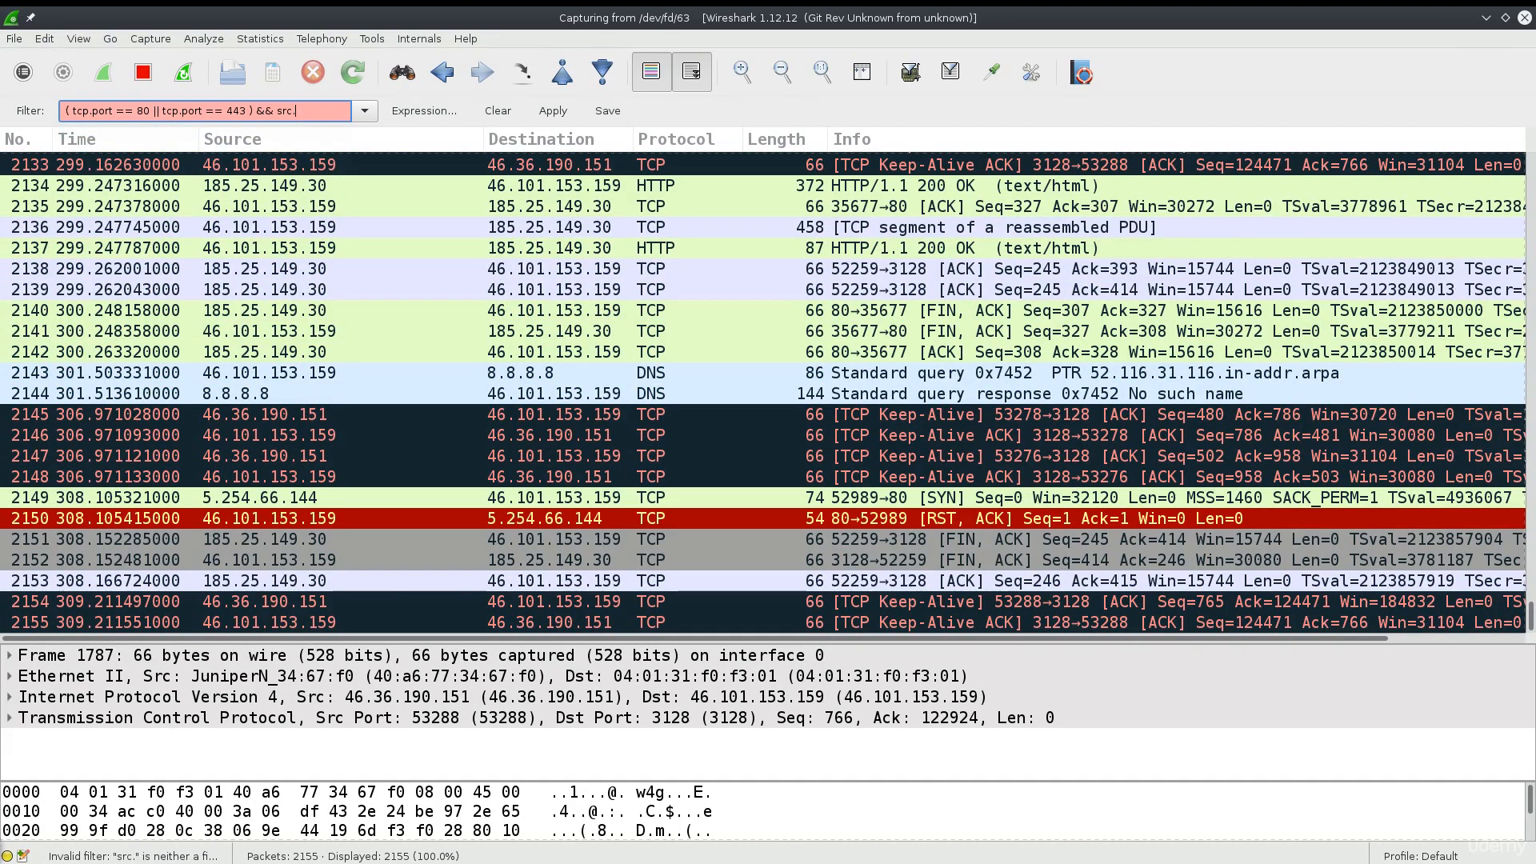
pyautogui.write('ip')
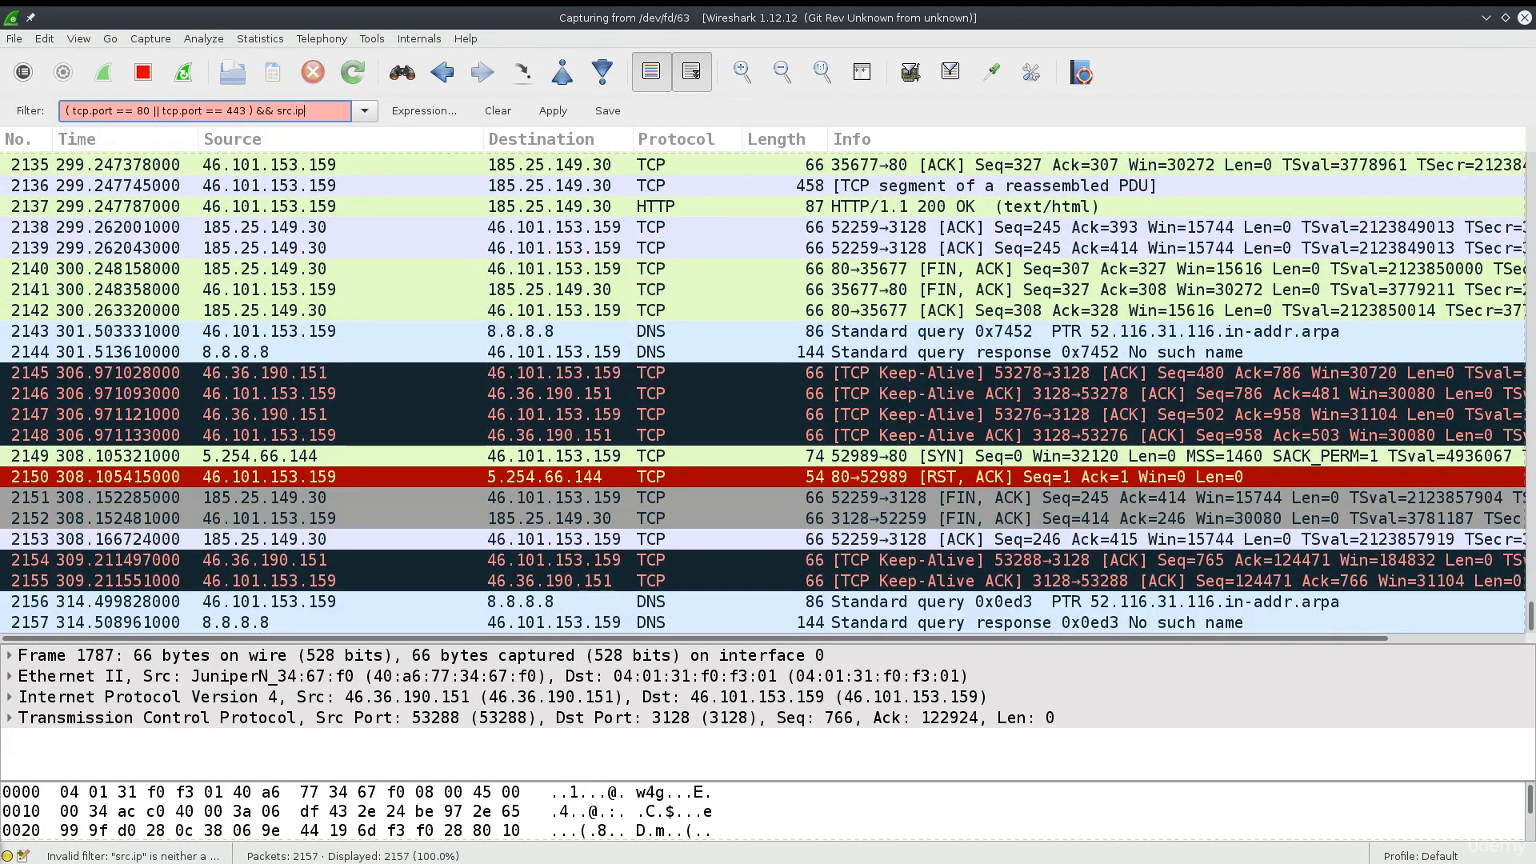
pyautogui.press('BackSpace')
pyautogui.press('BackSpace')
pyautogui.press('BackSpace')
pyautogui.press('BackSpace')
pyautogui.press('BackSpace')
pyautogui.press('BackSpace')
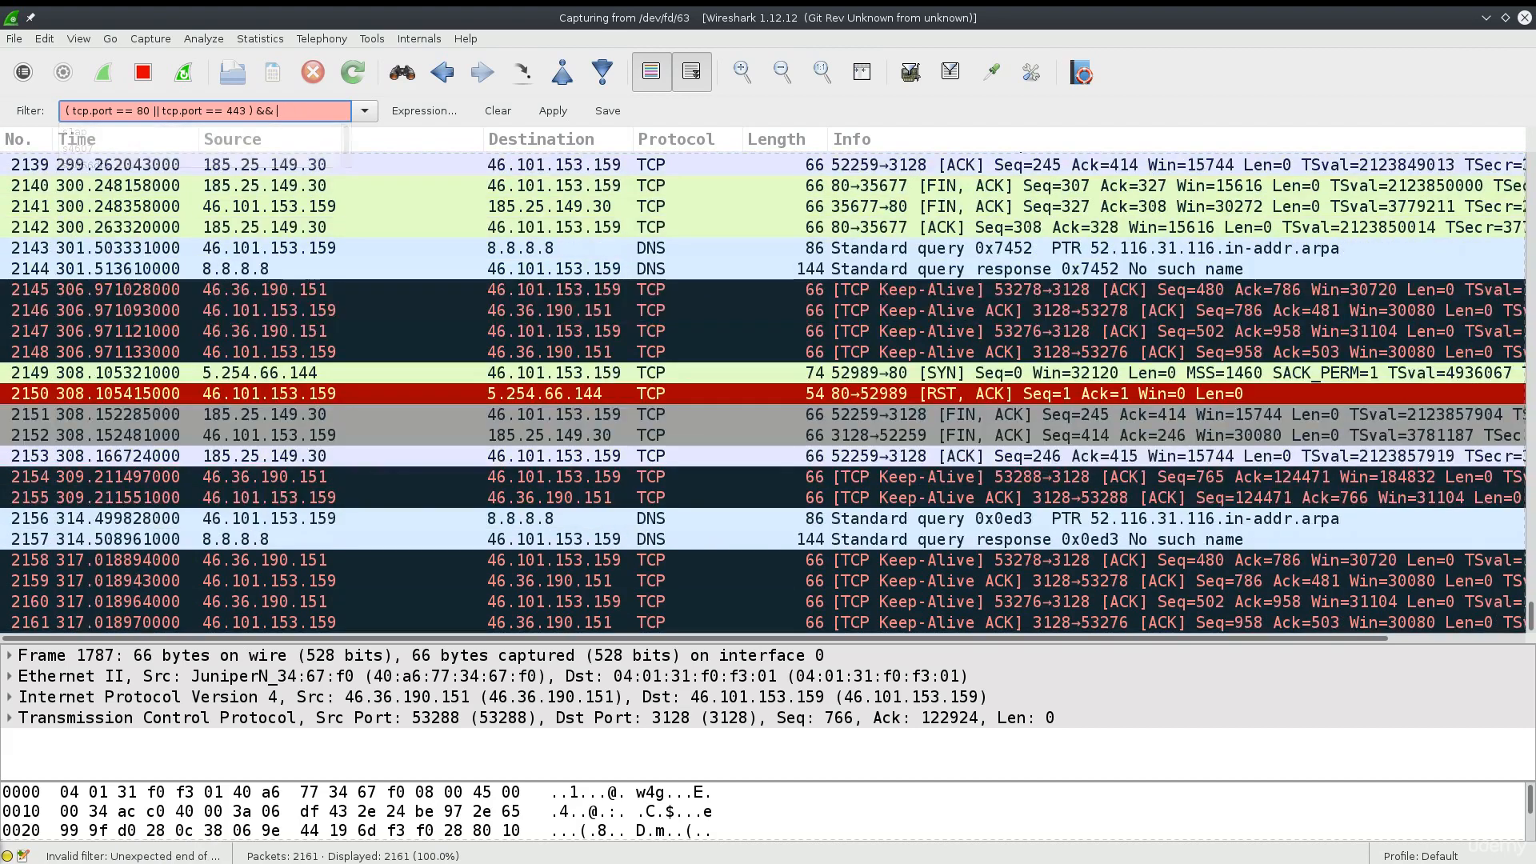
pyautogui.write('ip.s')
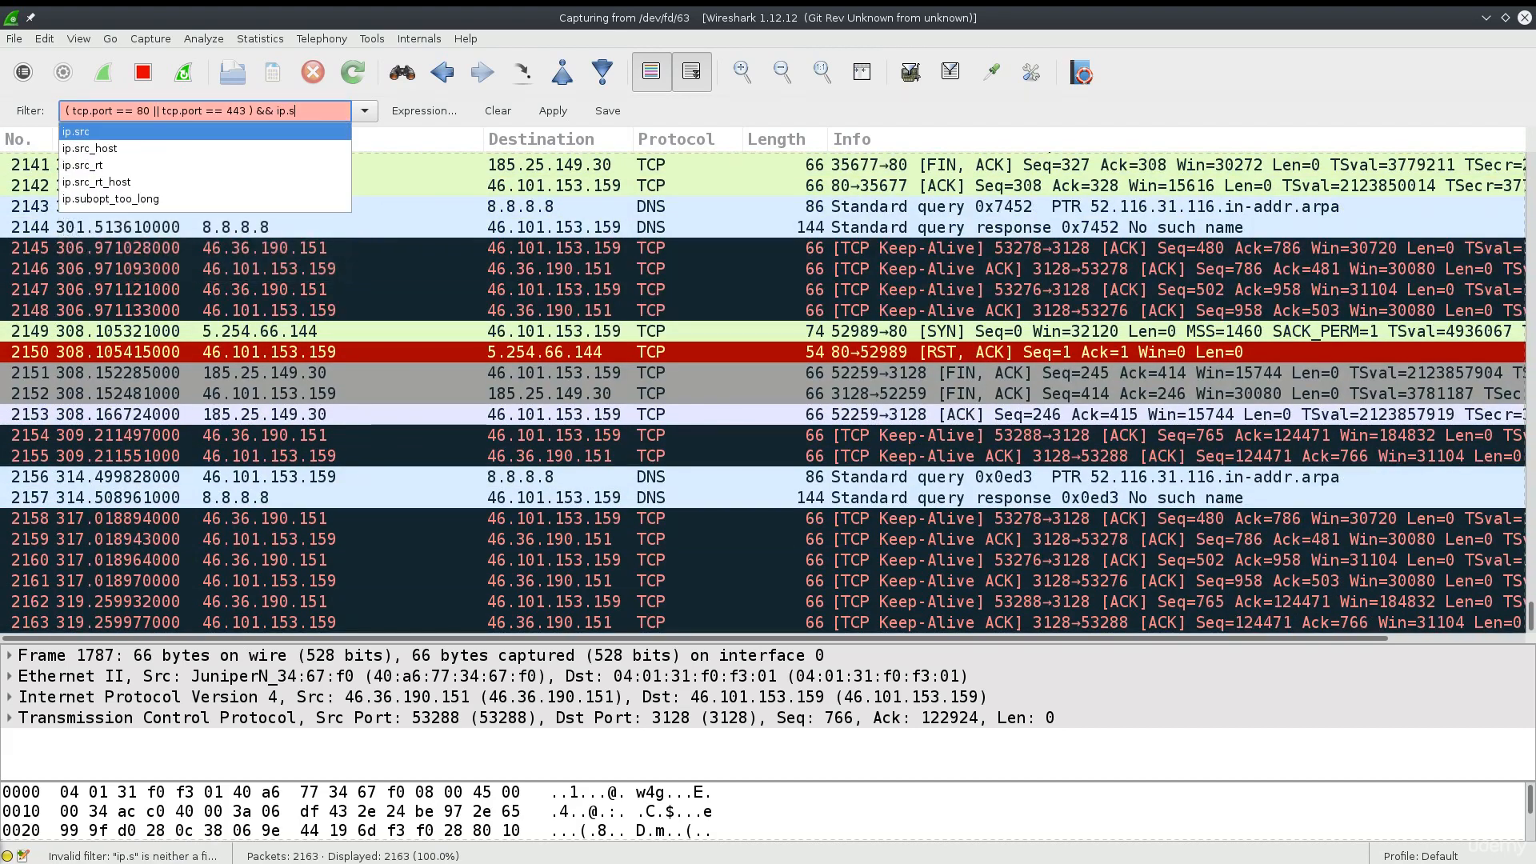
pyautogui.write('rc ==')
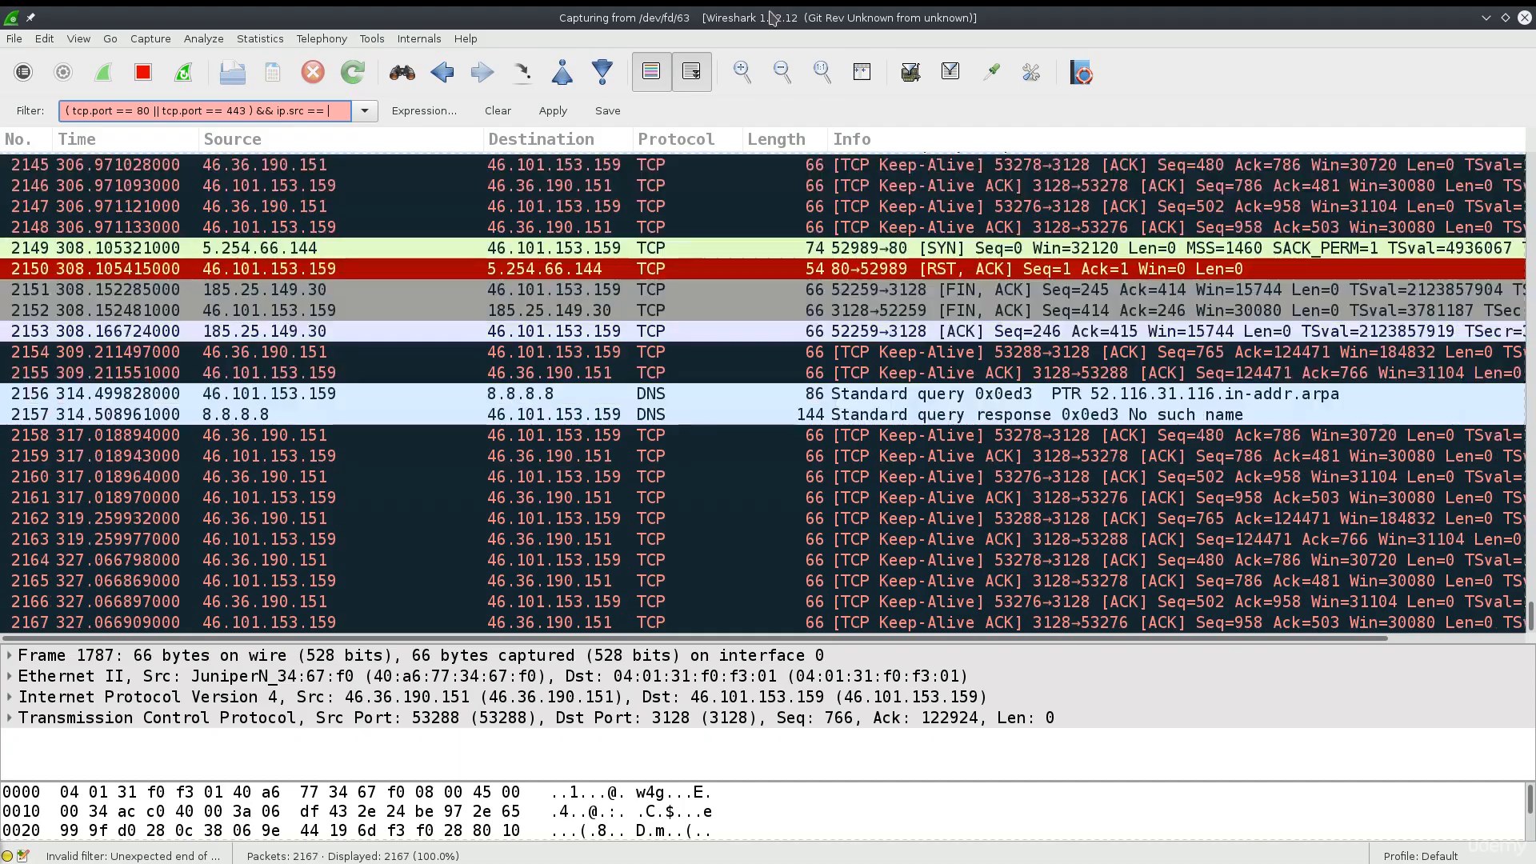
# - Restore Wireshark's size, close Firefox, and relaunch it from the terminal with firefox
pyautogui.doubleClick(648, 11)
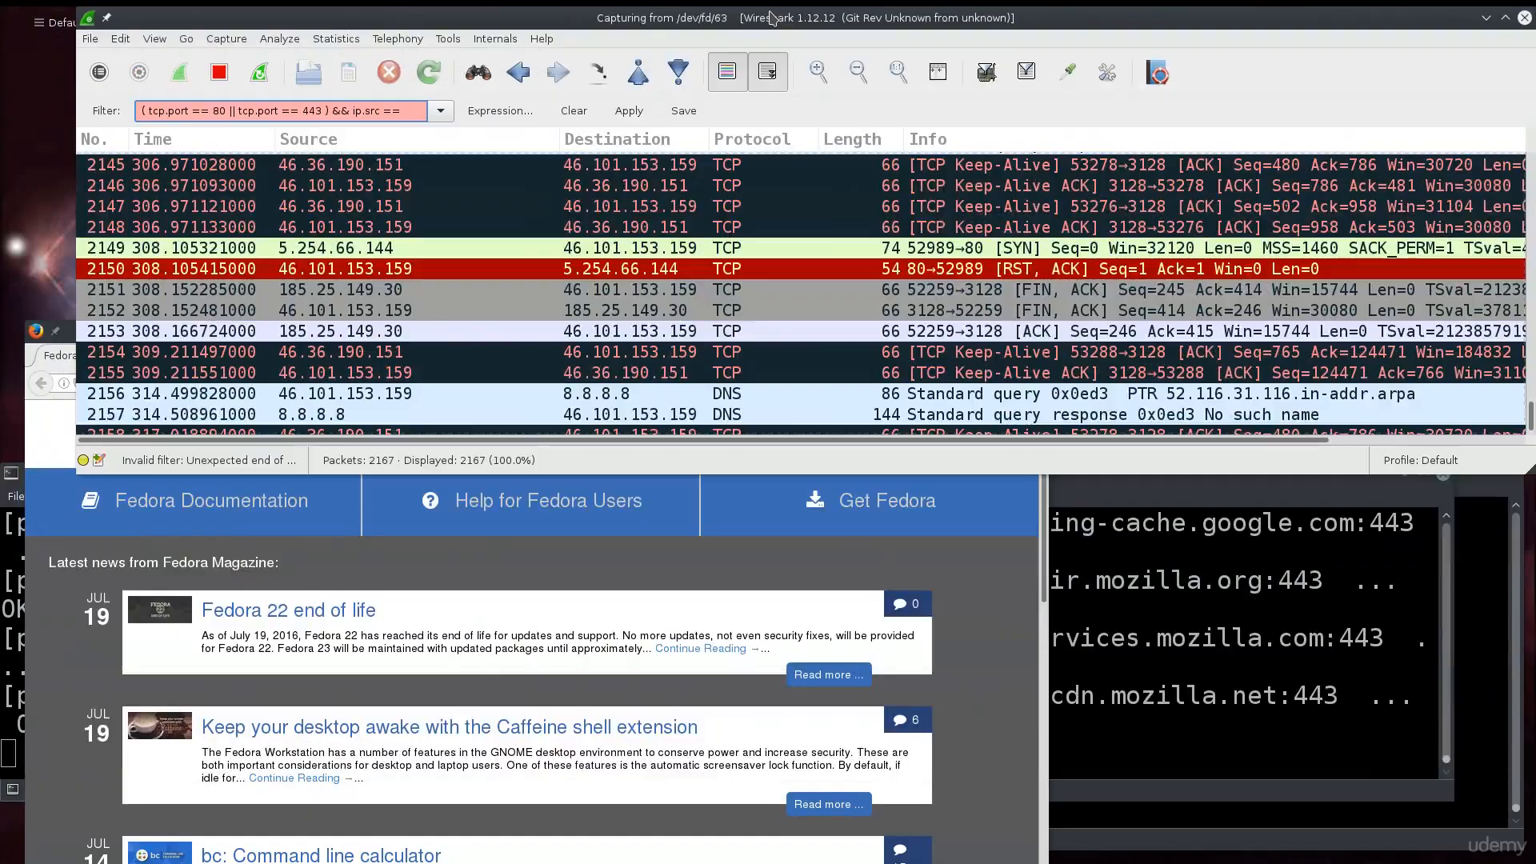
pyautogui.click(545, 629)
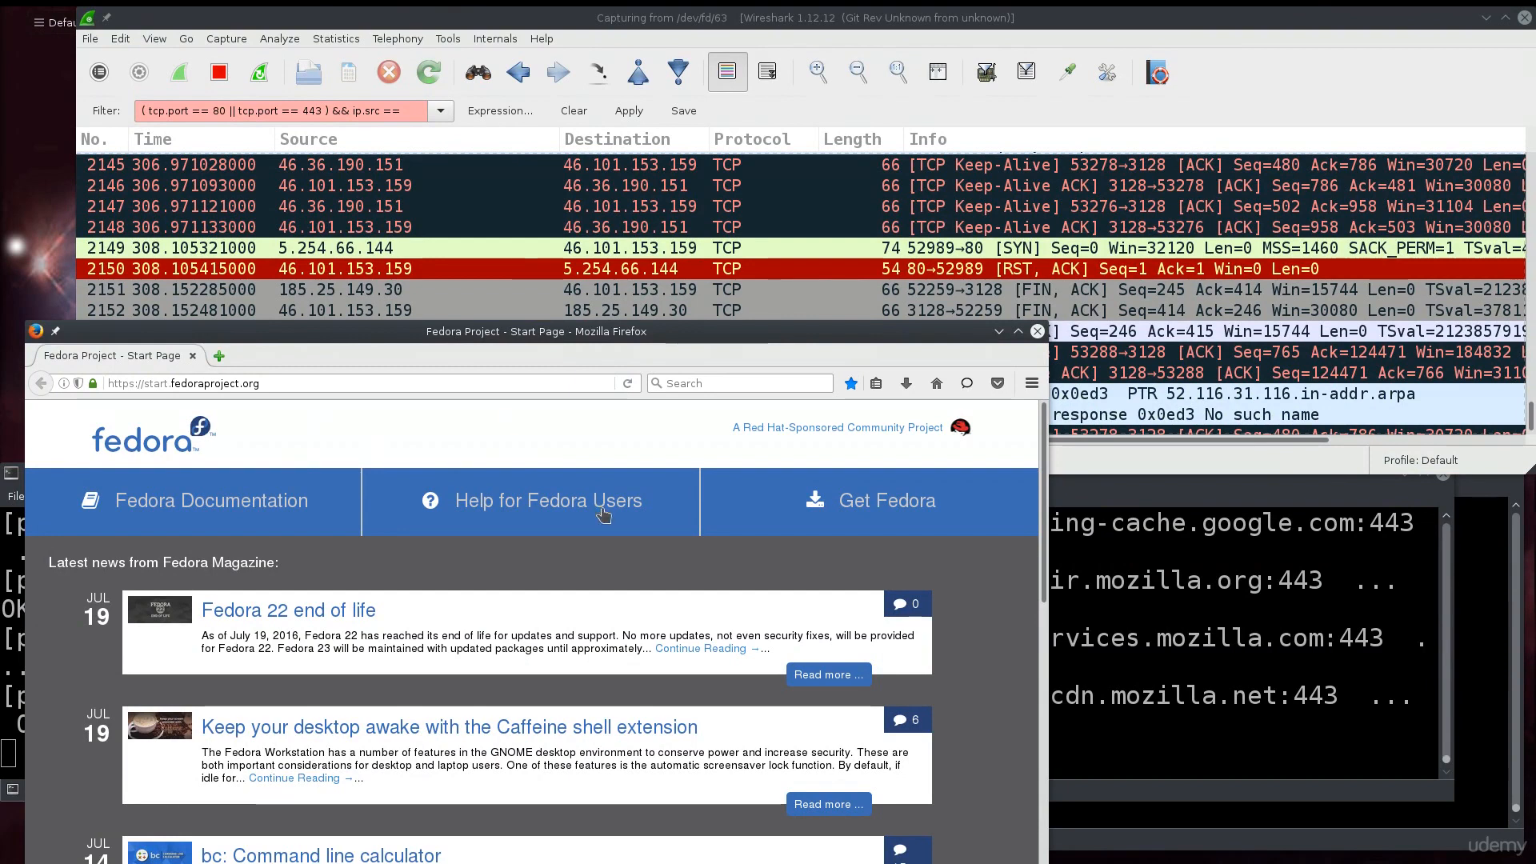
pyautogui.click(194, 357)
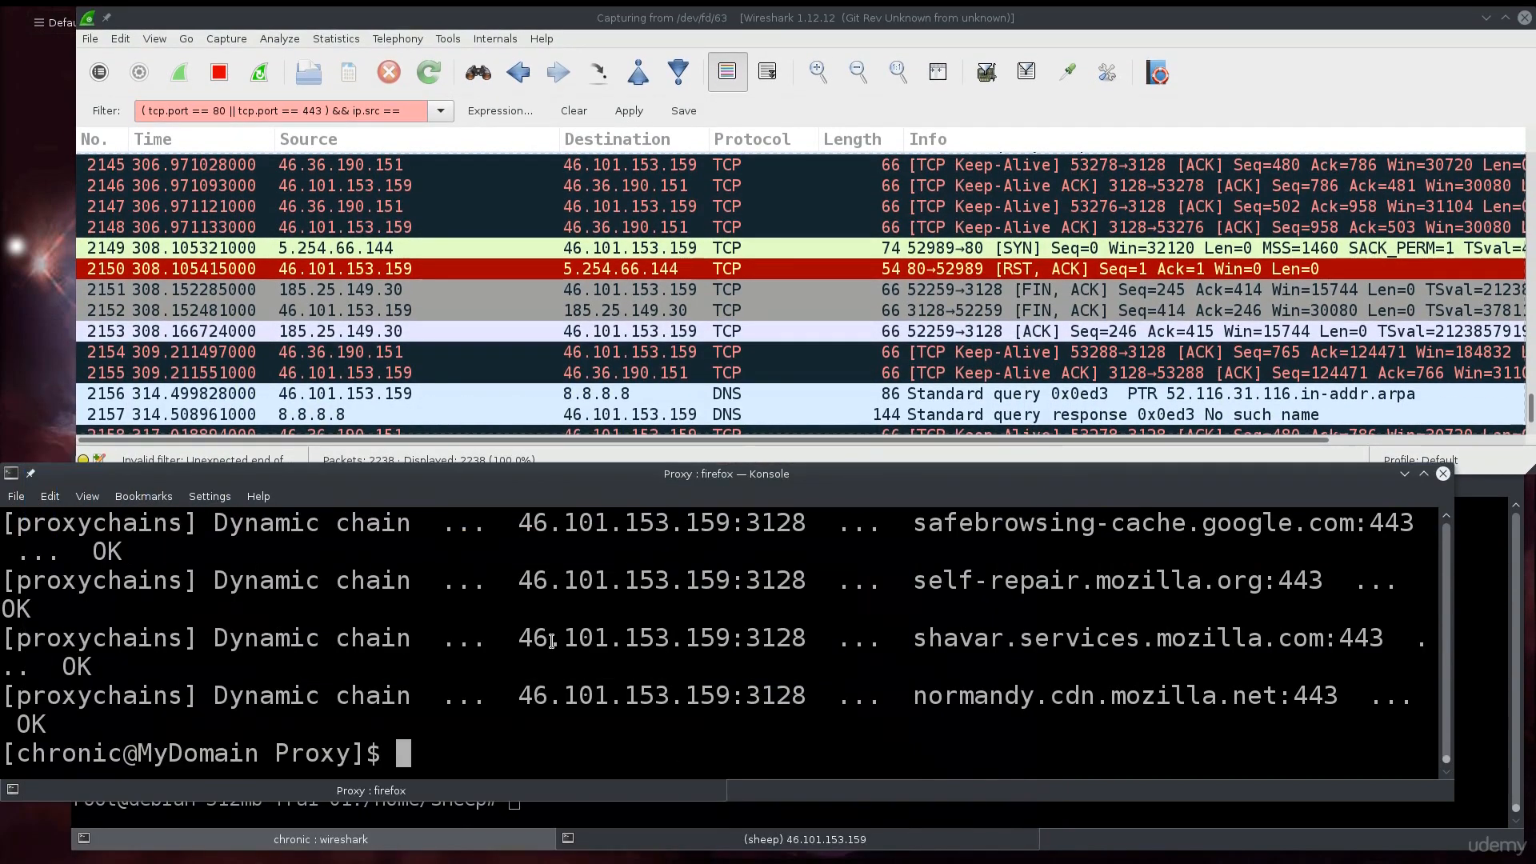
pyautogui.write('firefox')
pyautogui.press('Return')
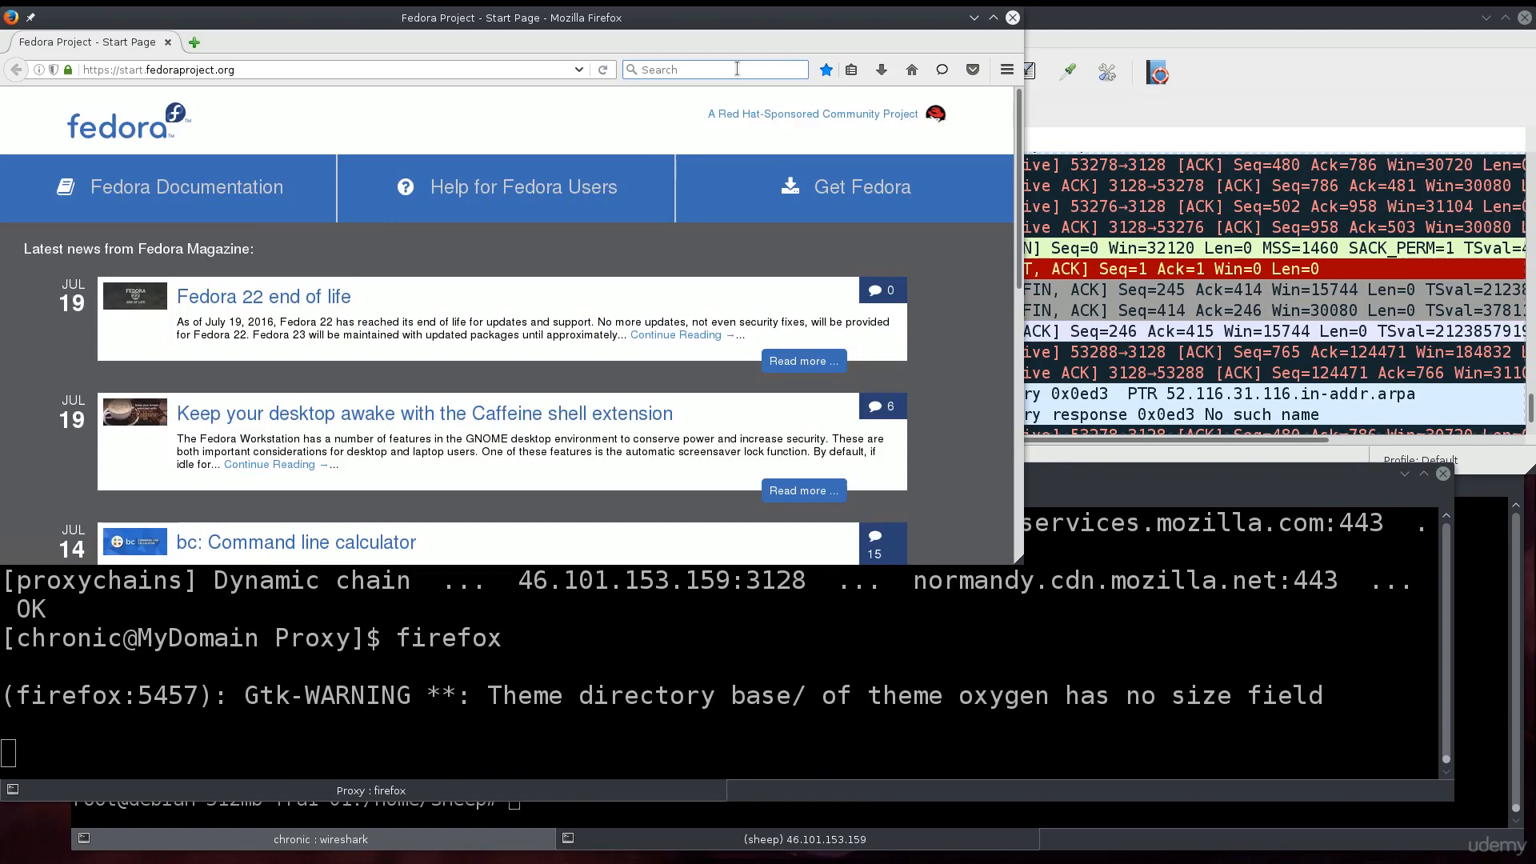
# - Search DuckDuckGo for 'what is my ip', copy the reported 46.36.190.151, and close Firefox
pyautogui.click(737, 68)
pyautogui.write('what is my ip')
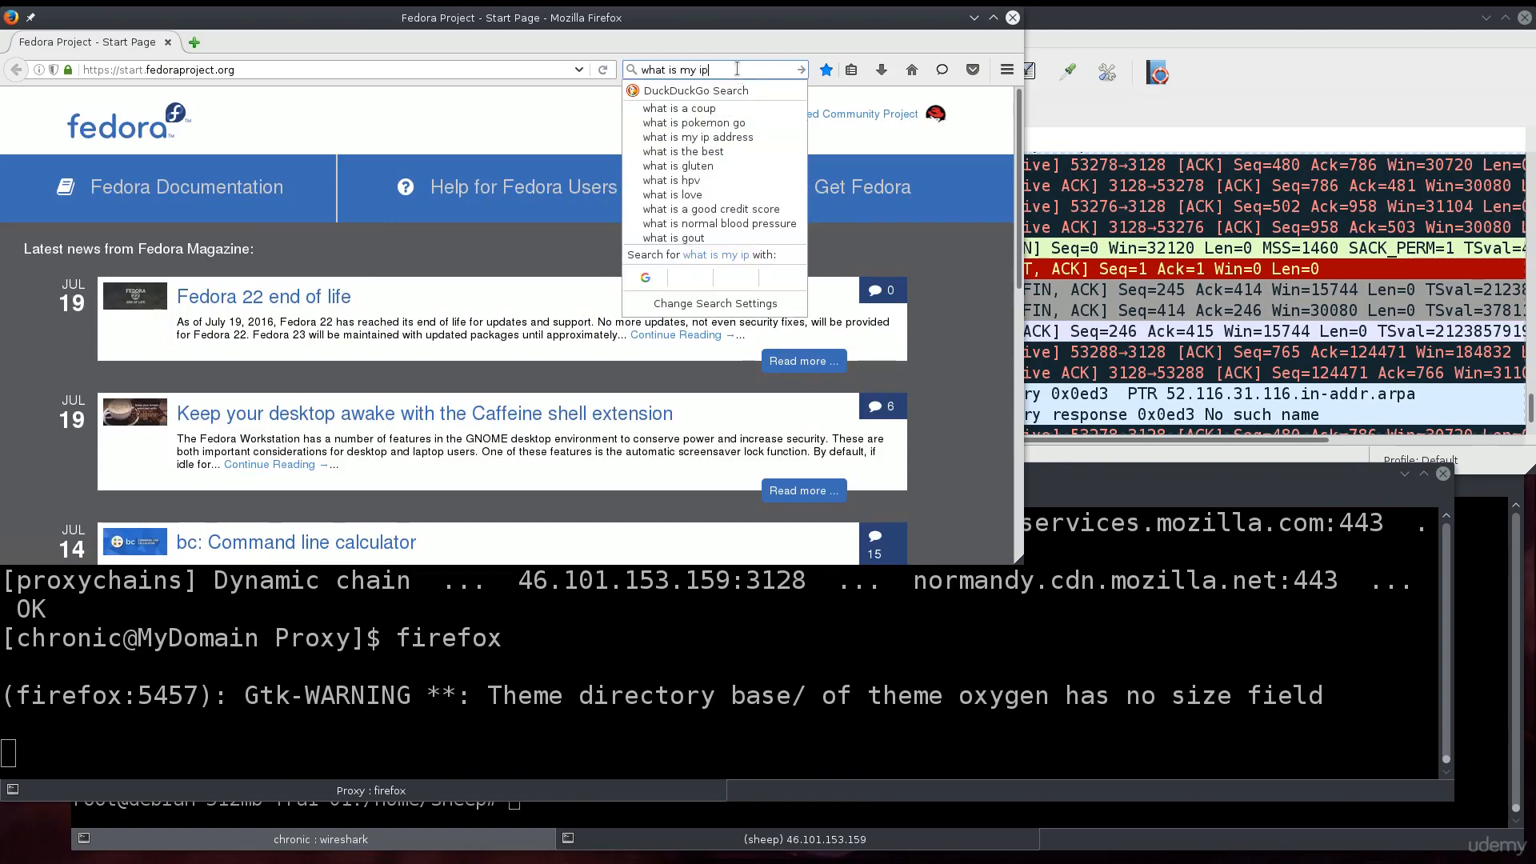
pyautogui.press('Return')
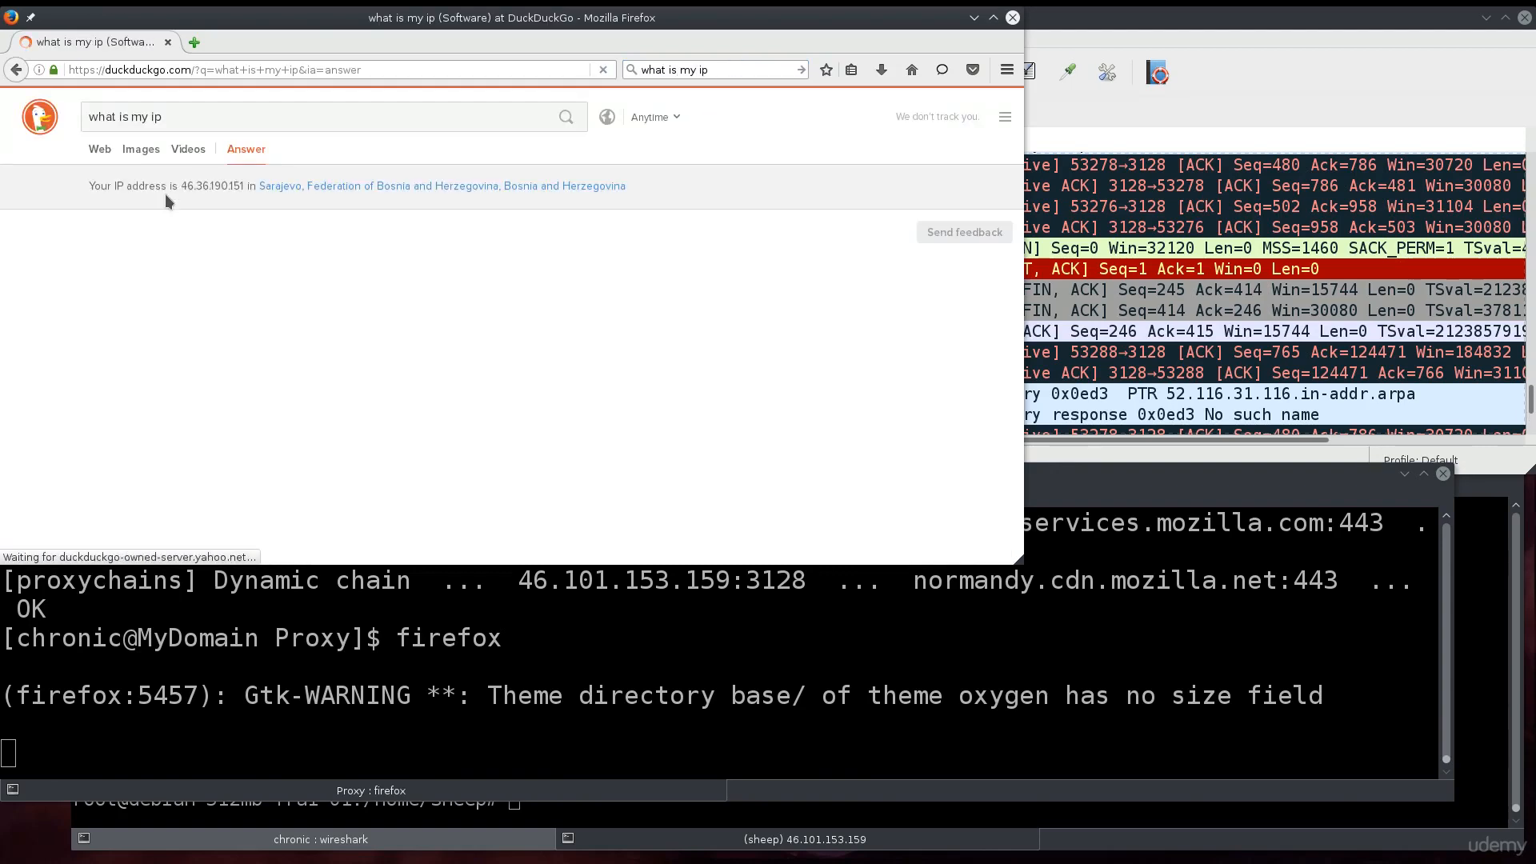
pyautogui.moveTo(181, 185); pyautogui.dragTo(238, 186)
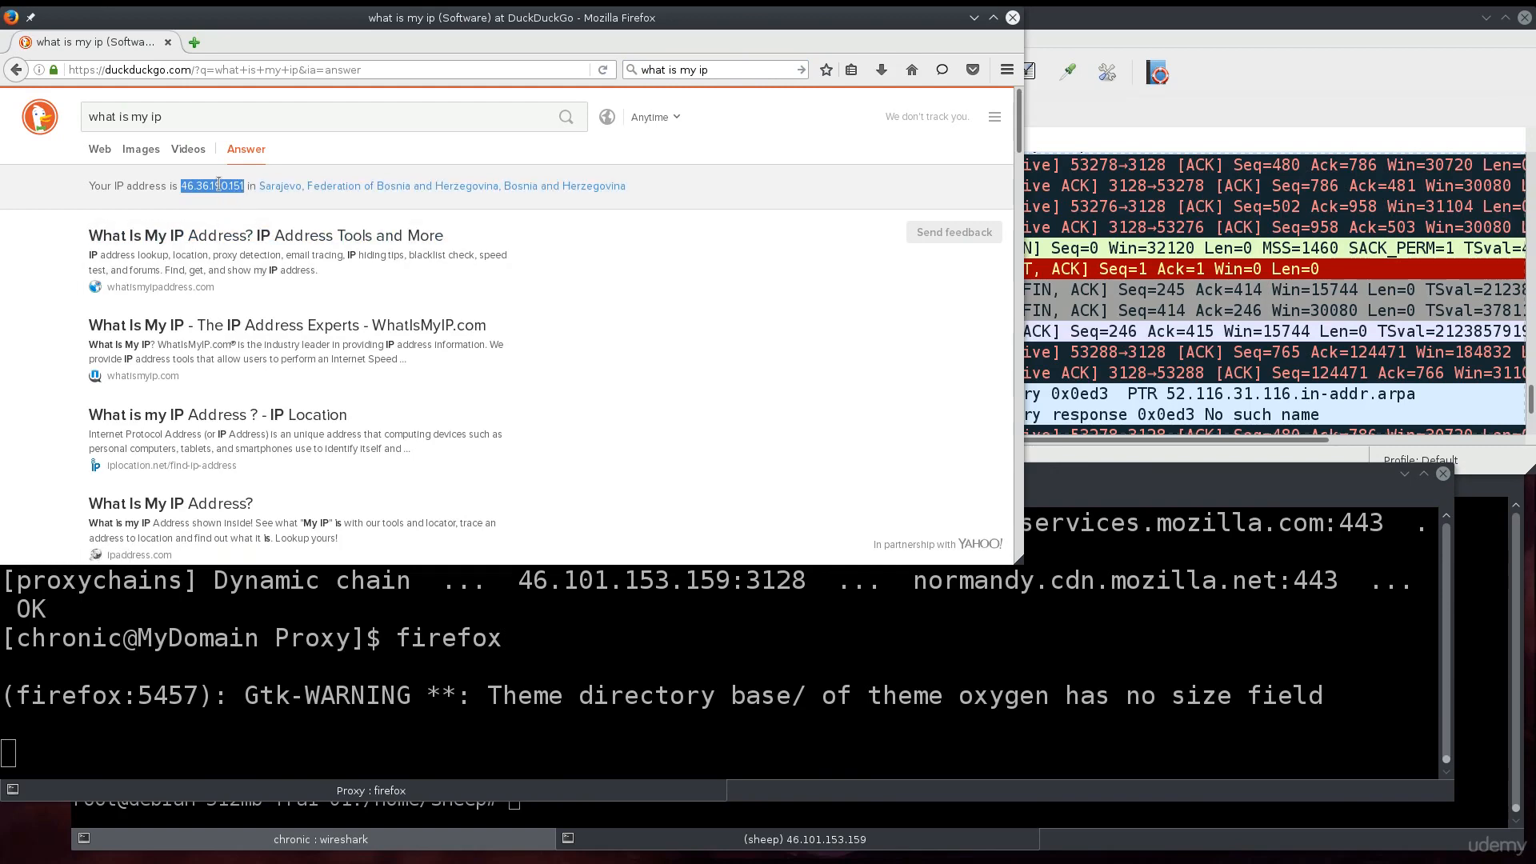
pyautogui.rightClick(218, 185)
pyautogui.click(251, 200)
pyautogui.click(168, 43)
pyautogui.click(418, 110)
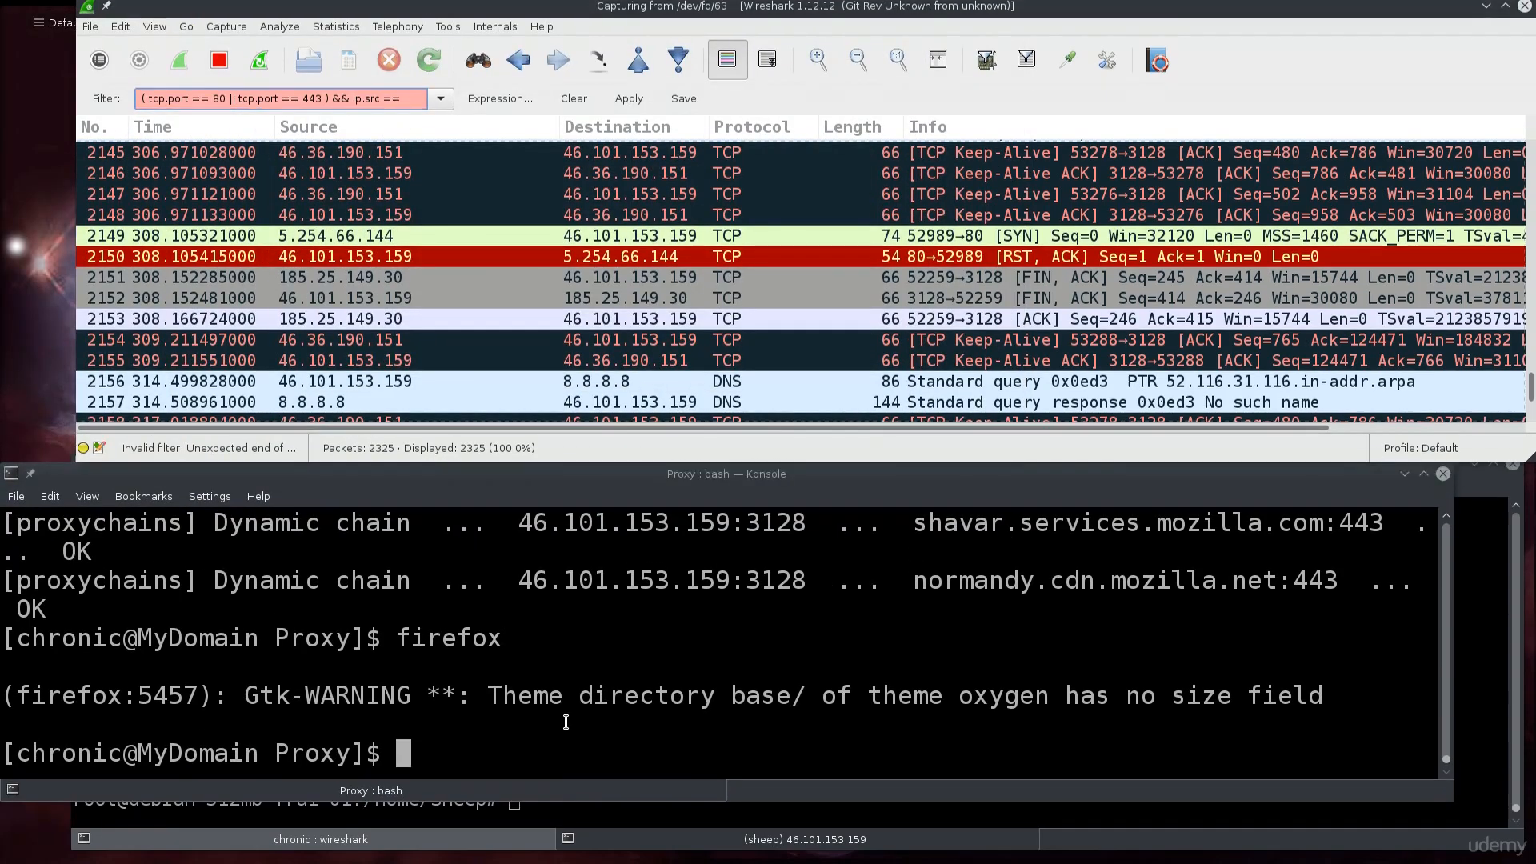
pyautogui.click(566, 715)
pyautogui.press('Up')
pyautogui.press('Return')
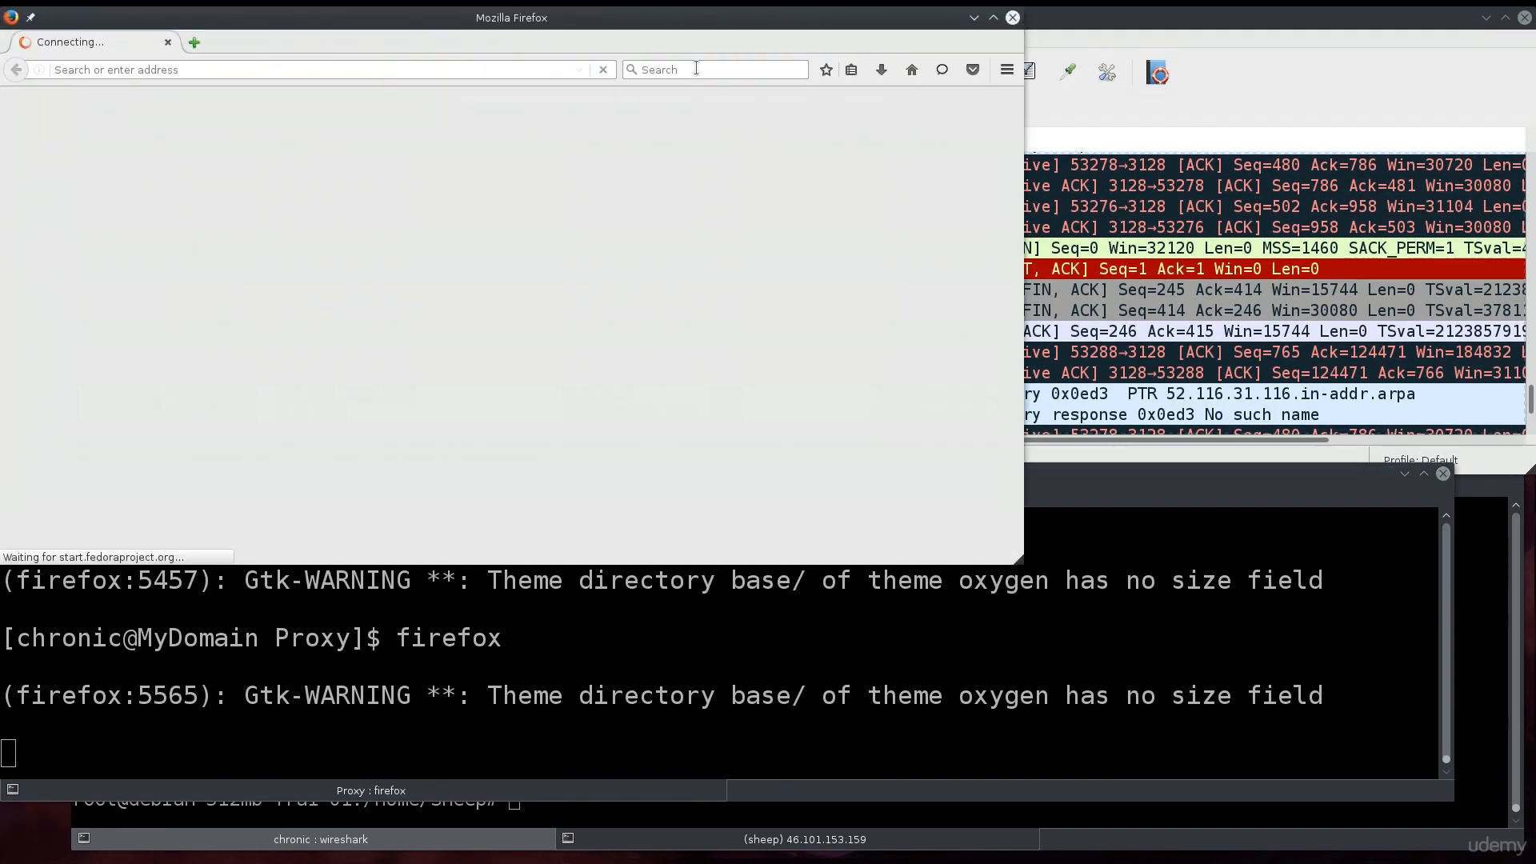
pyautogui.click(695, 68)
pyautogui.write('what is my ip')
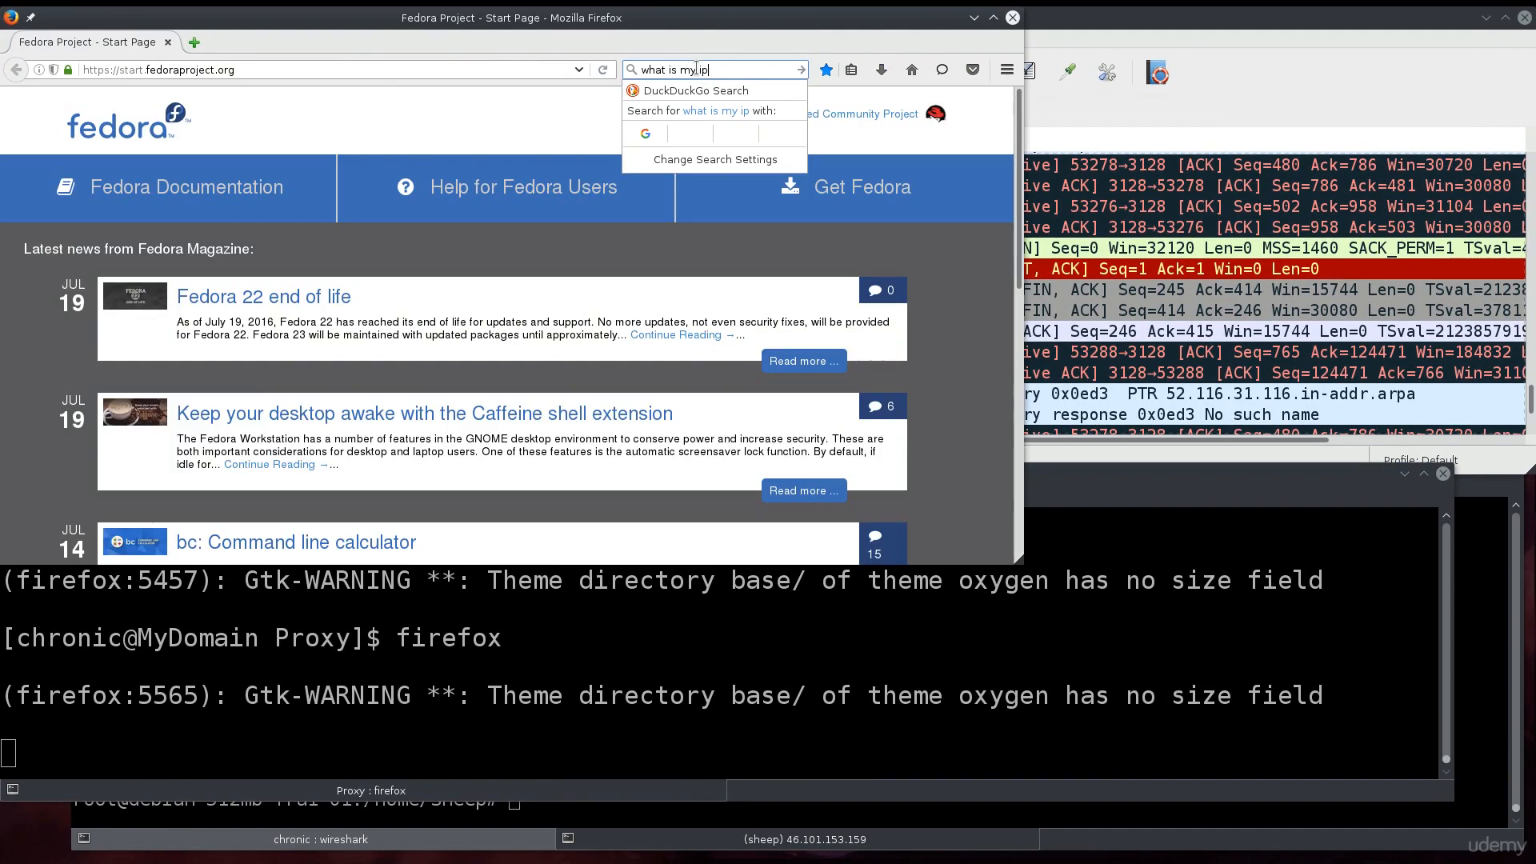
pyautogui.press('Return')
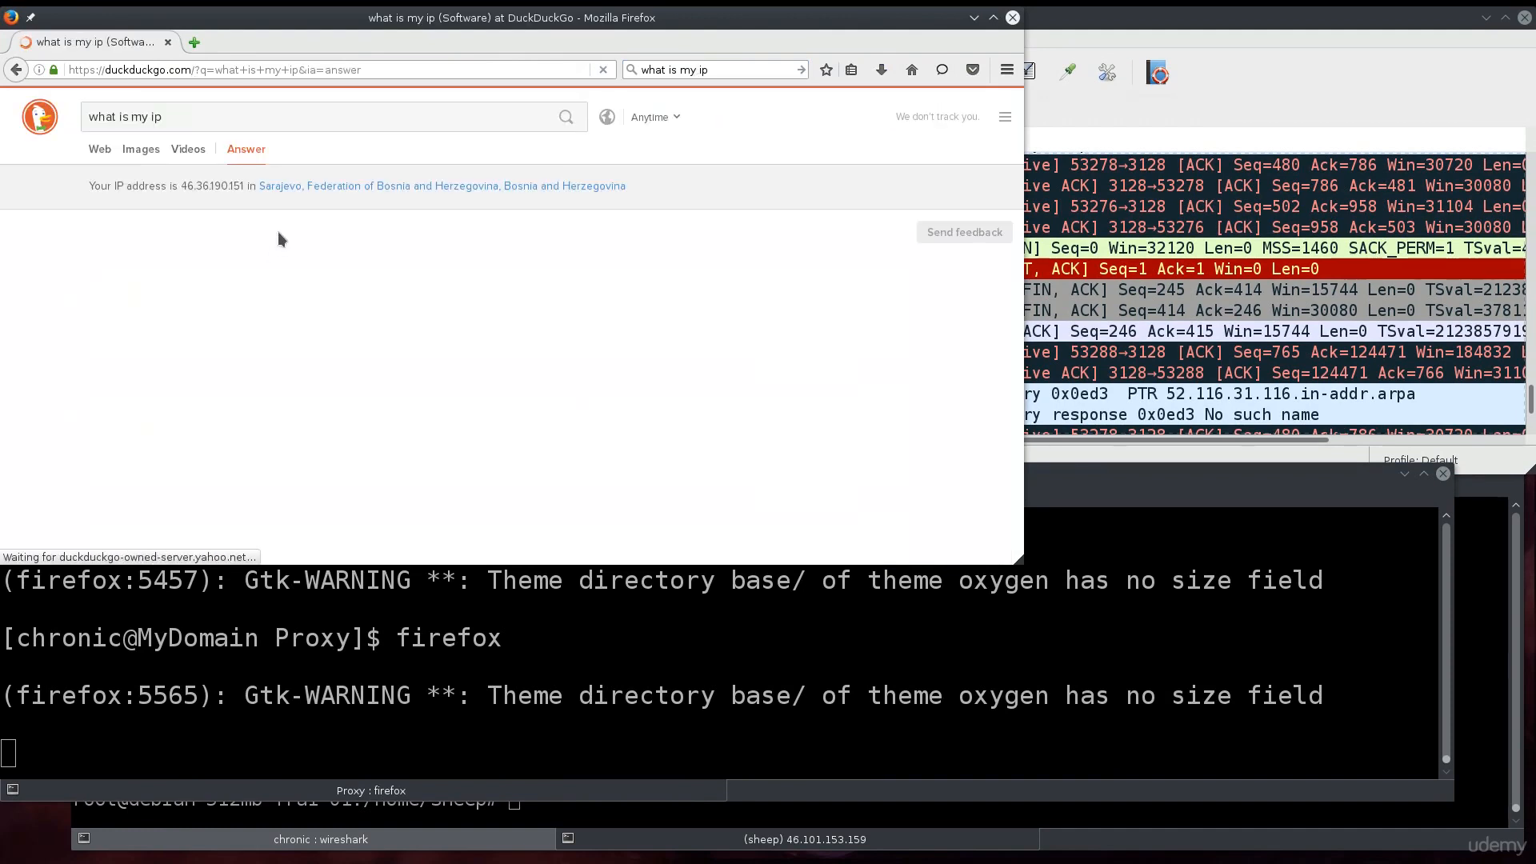
pyautogui.moveTo(182, 187); pyautogui.dragTo(248, 185)
pyautogui.rightClick(229, 190)
pyautogui.click(245, 203)
# - Paste the IP into Wireshark's filter to read ip.src == 46.36.190.151, then close Firefox
pyautogui.moveTo(704, 25); pyautogui.dragTo(730, 312)
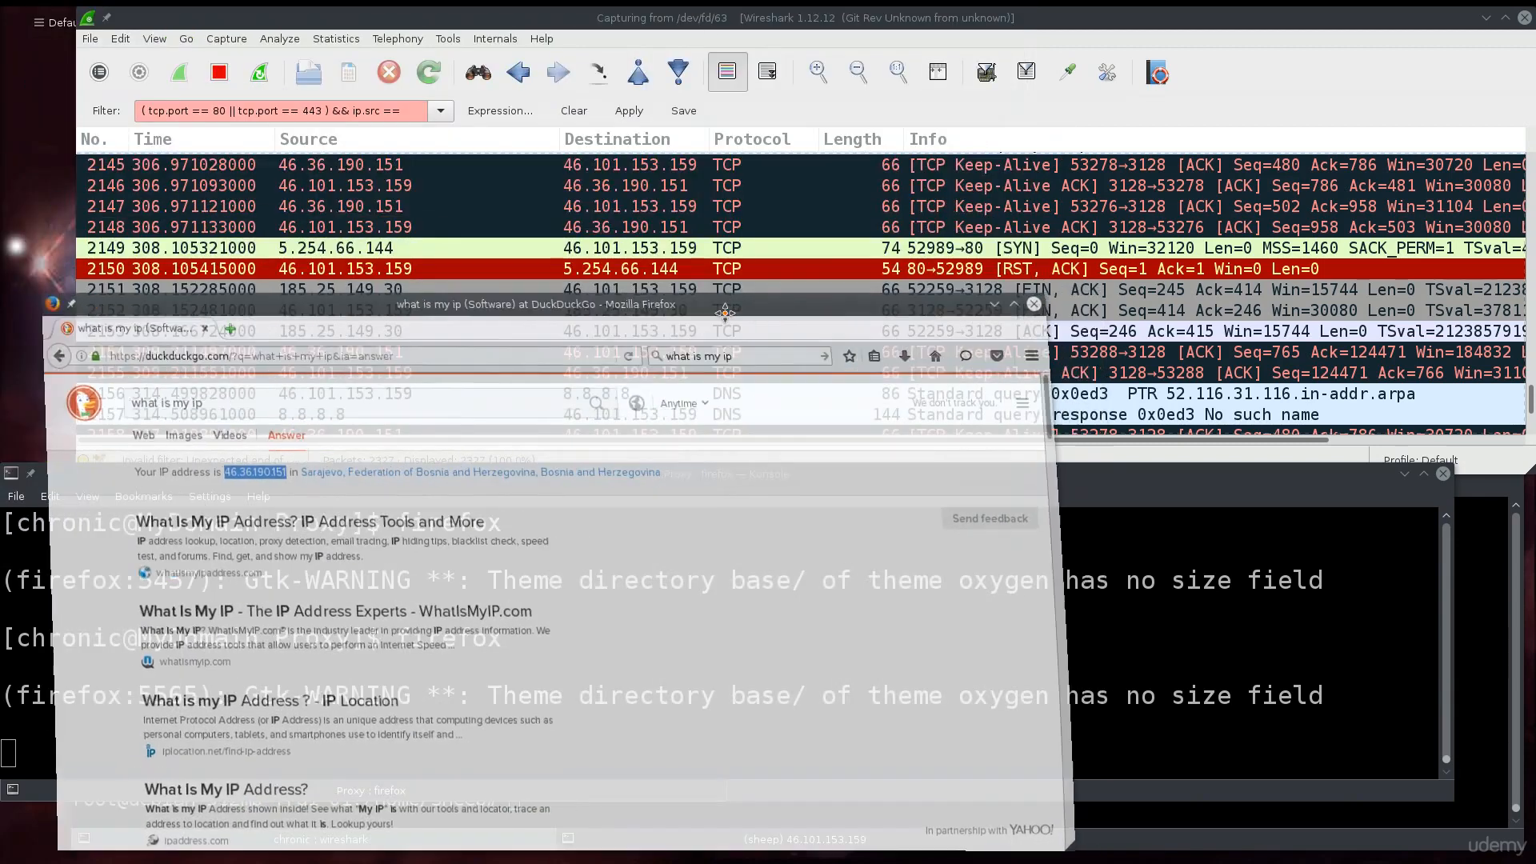
pyautogui.click(415, 110)
pyautogui.hotkey('ctrl', 'v')
pyautogui.click(766, 636)
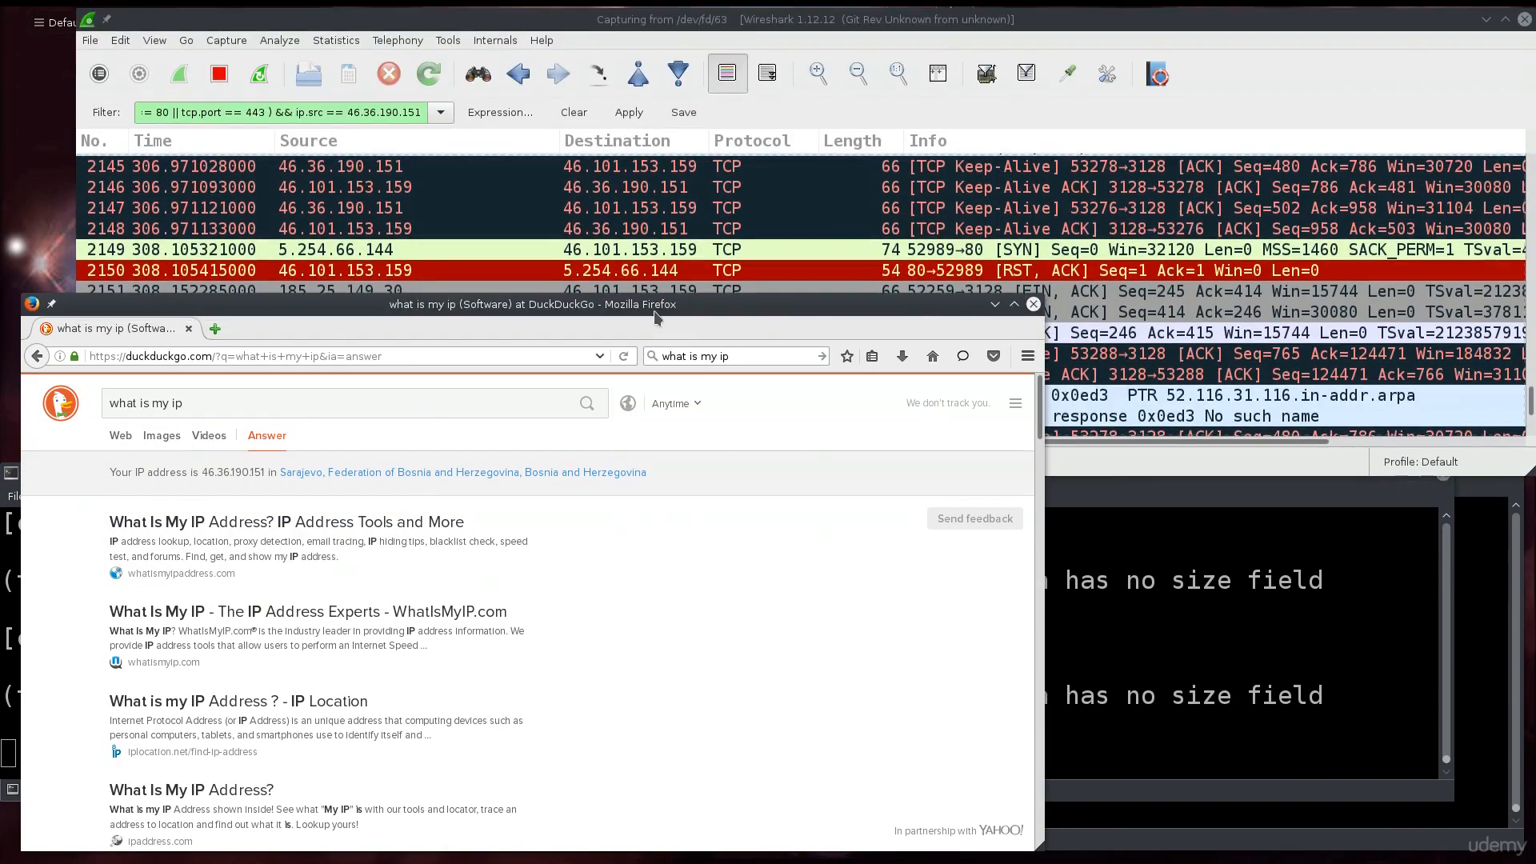
pyautogui.click(1033, 304)
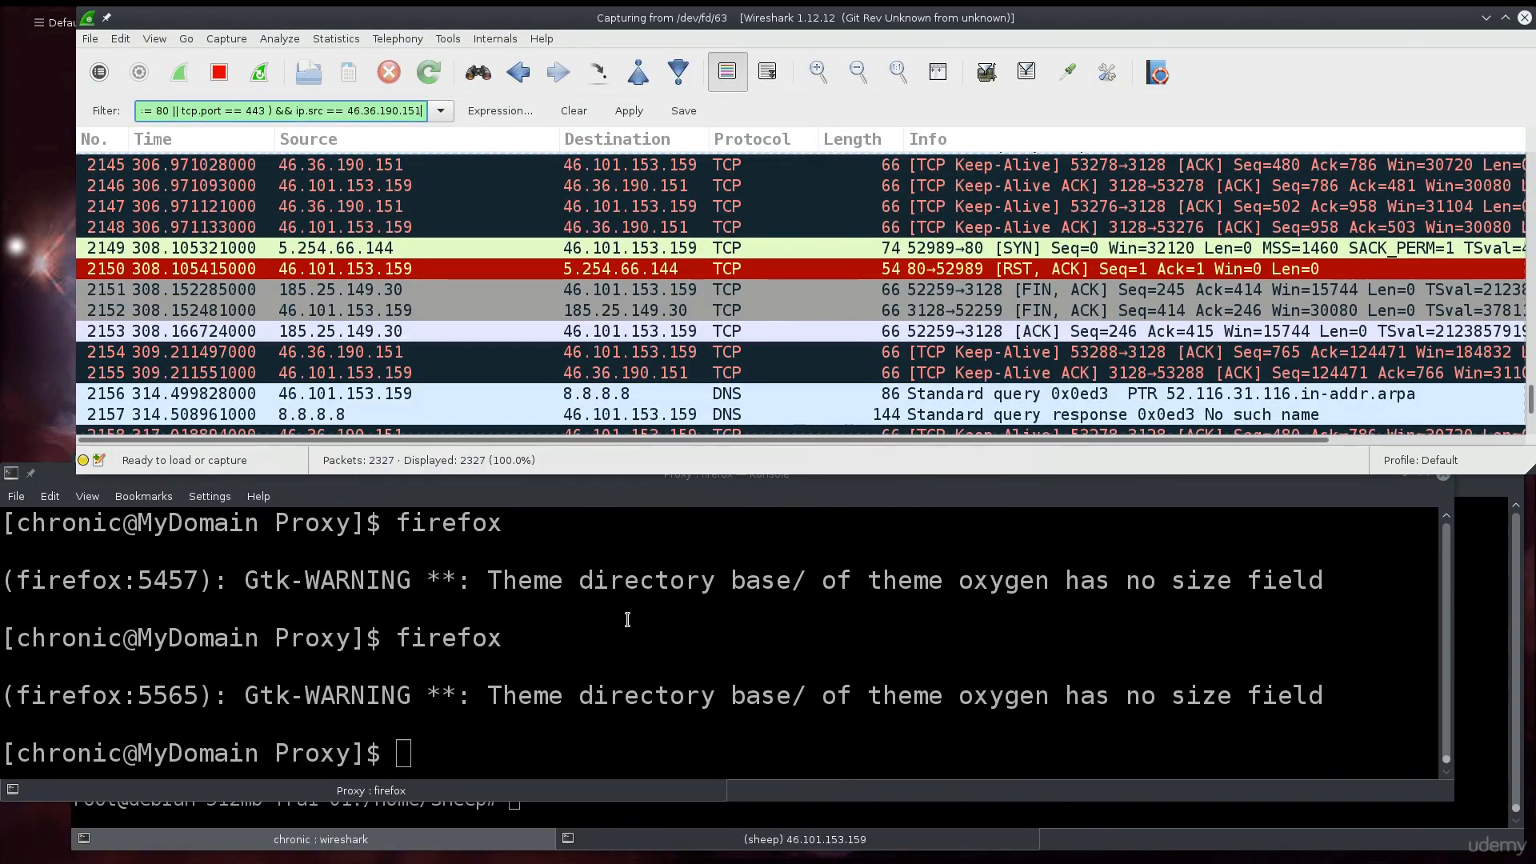
pyautogui.click(627, 620)
# - Relaunch Firefox through proxychains and apply the source-IP filter in a maximized Wireshark
pyautogui.press('Up')
pyautogui.press('Up')
pyautogui.press('Up')
pyautogui.press('Down')
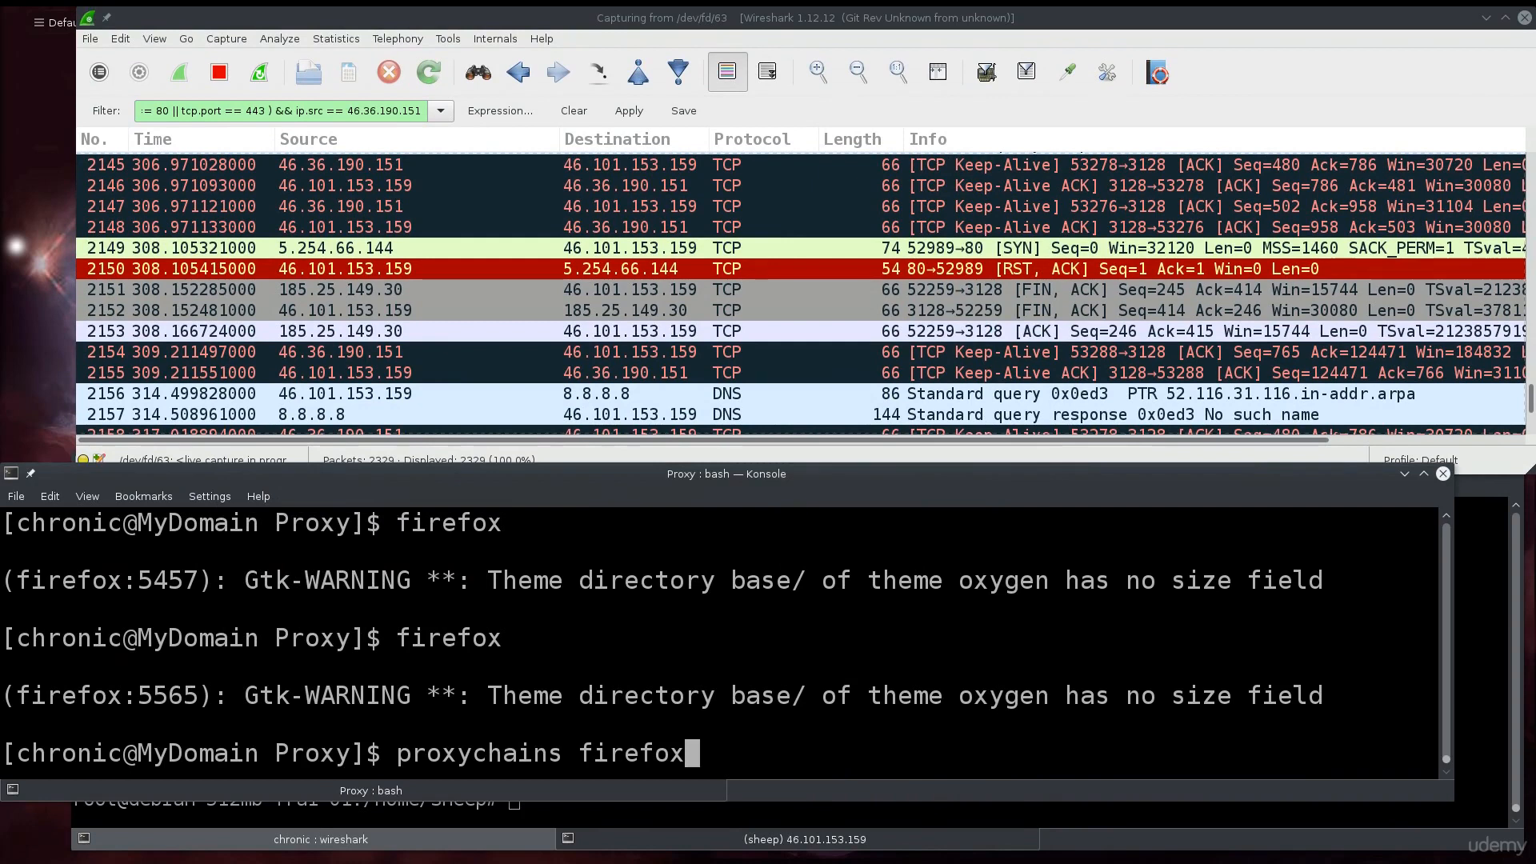
pyautogui.press('Return')
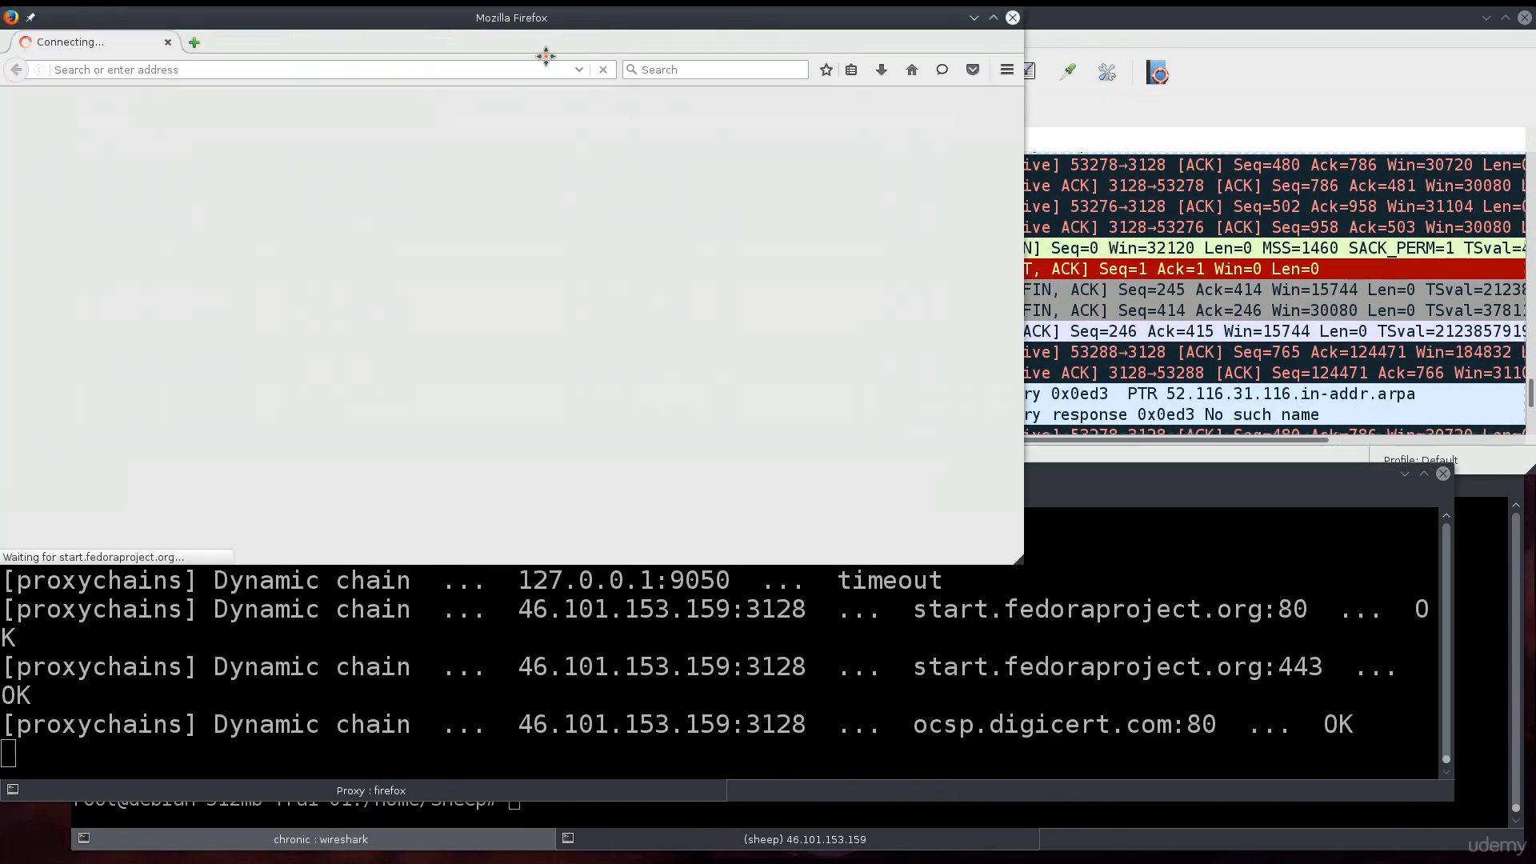
pyautogui.moveTo(528, 10); pyautogui.dragTo(1535, 189)
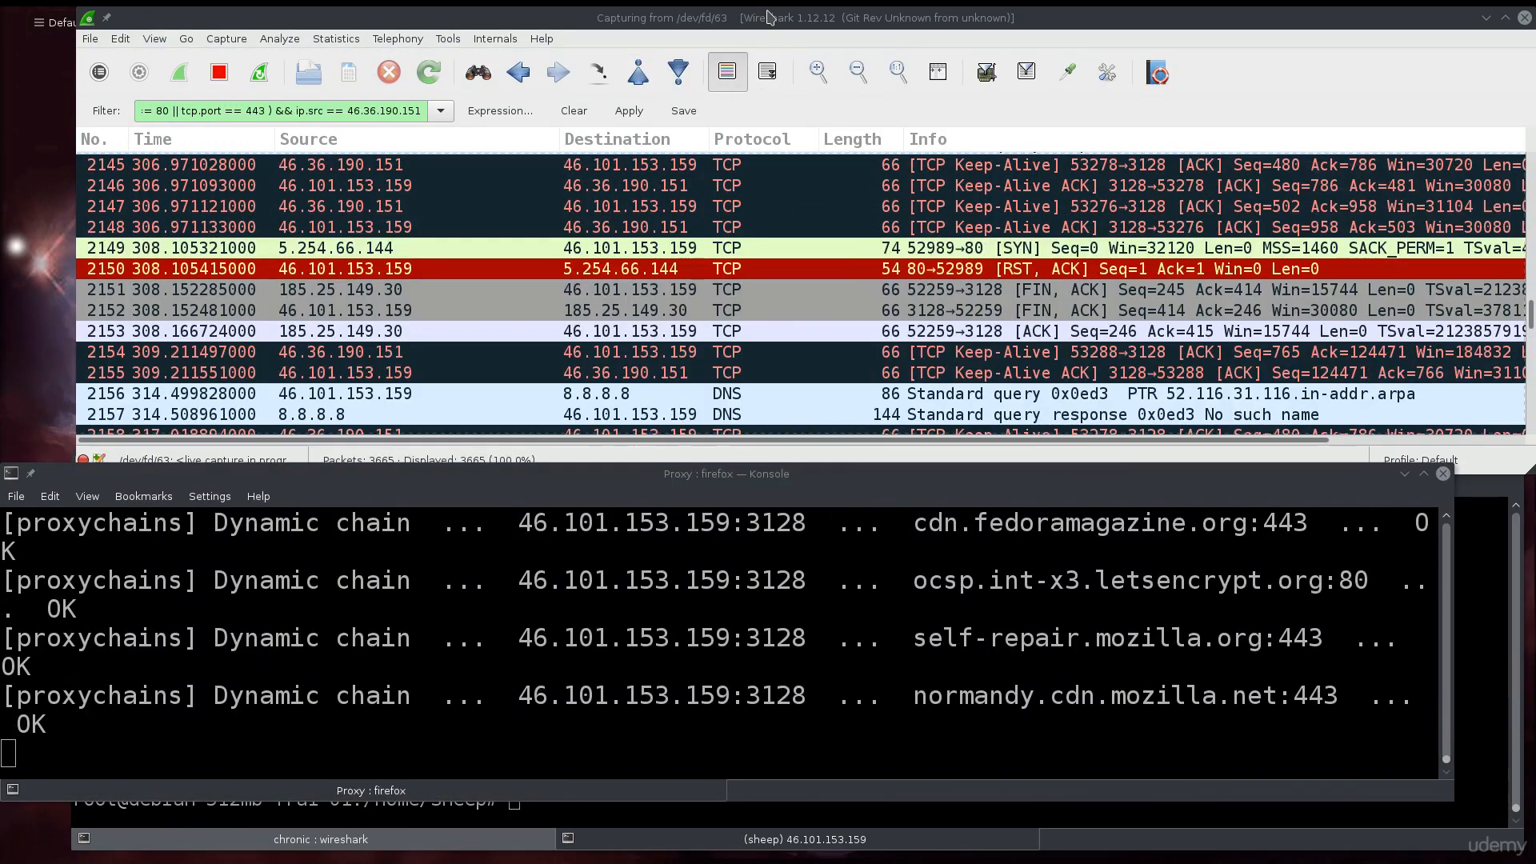
pyautogui.doubleClick(767, 16)
pyautogui.click(570, 119)
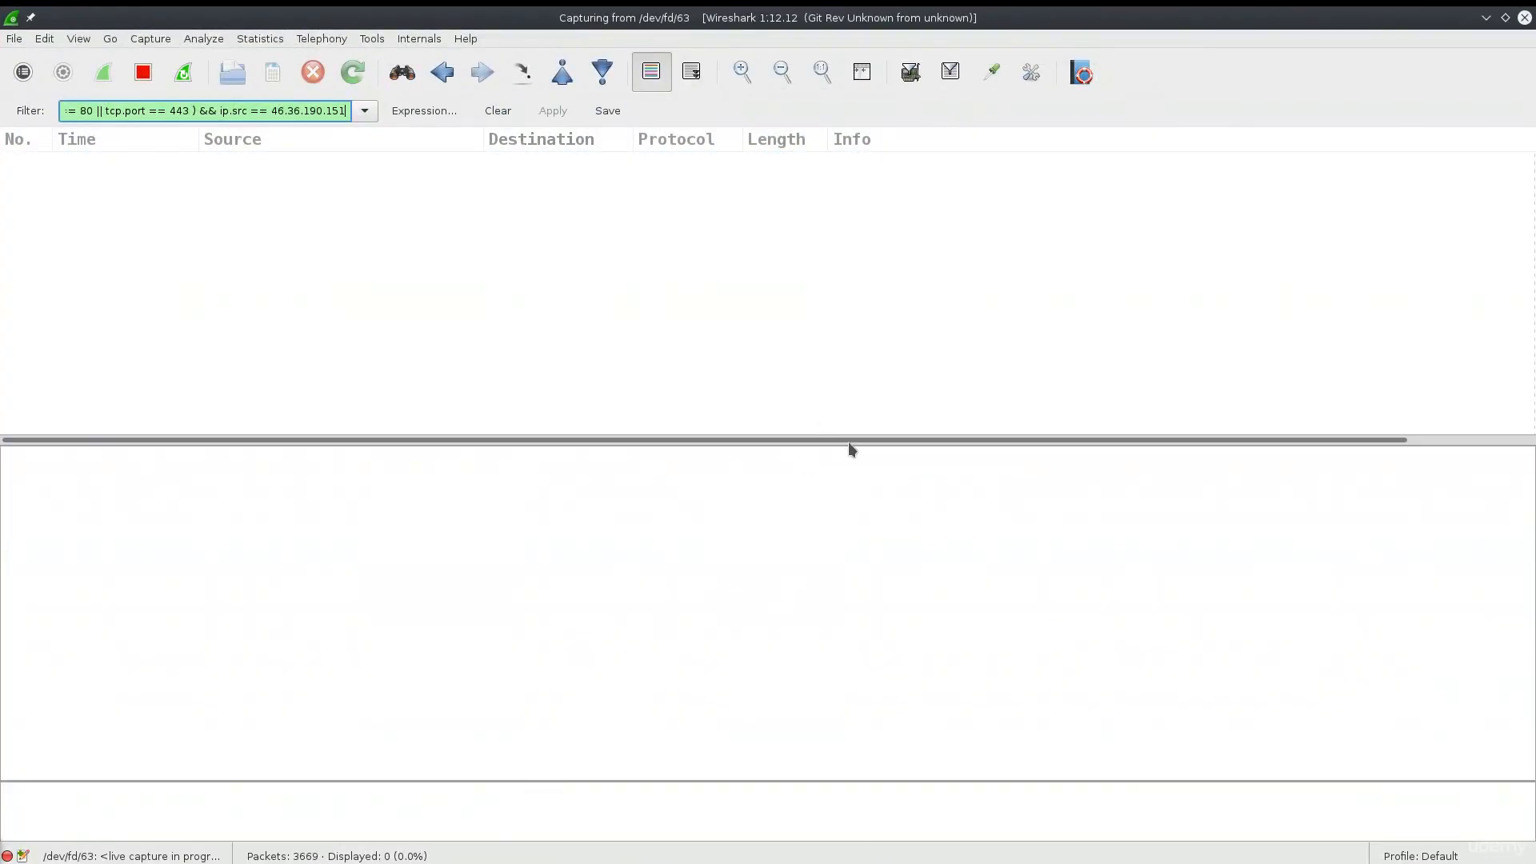
pyautogui.moveTo(851, 442); pyautogui.dragTo(850, 627)
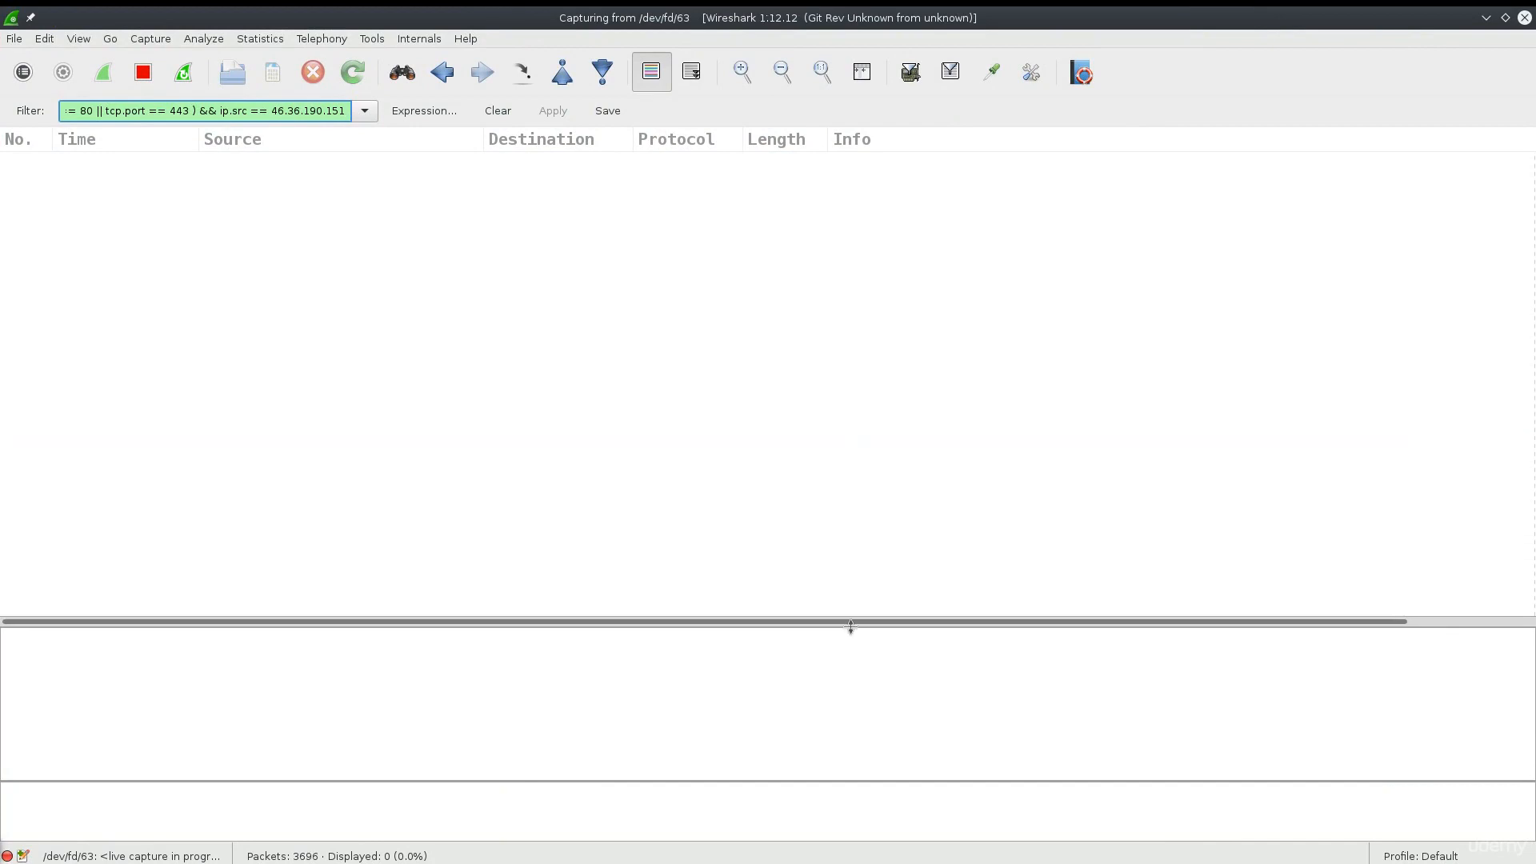
# - Search google.com in Firefox, then delete the closing parenthesis from Wireshark's filter
pyautogui.moveTo(0, 264); pyautogui.dragTo(990, 266)
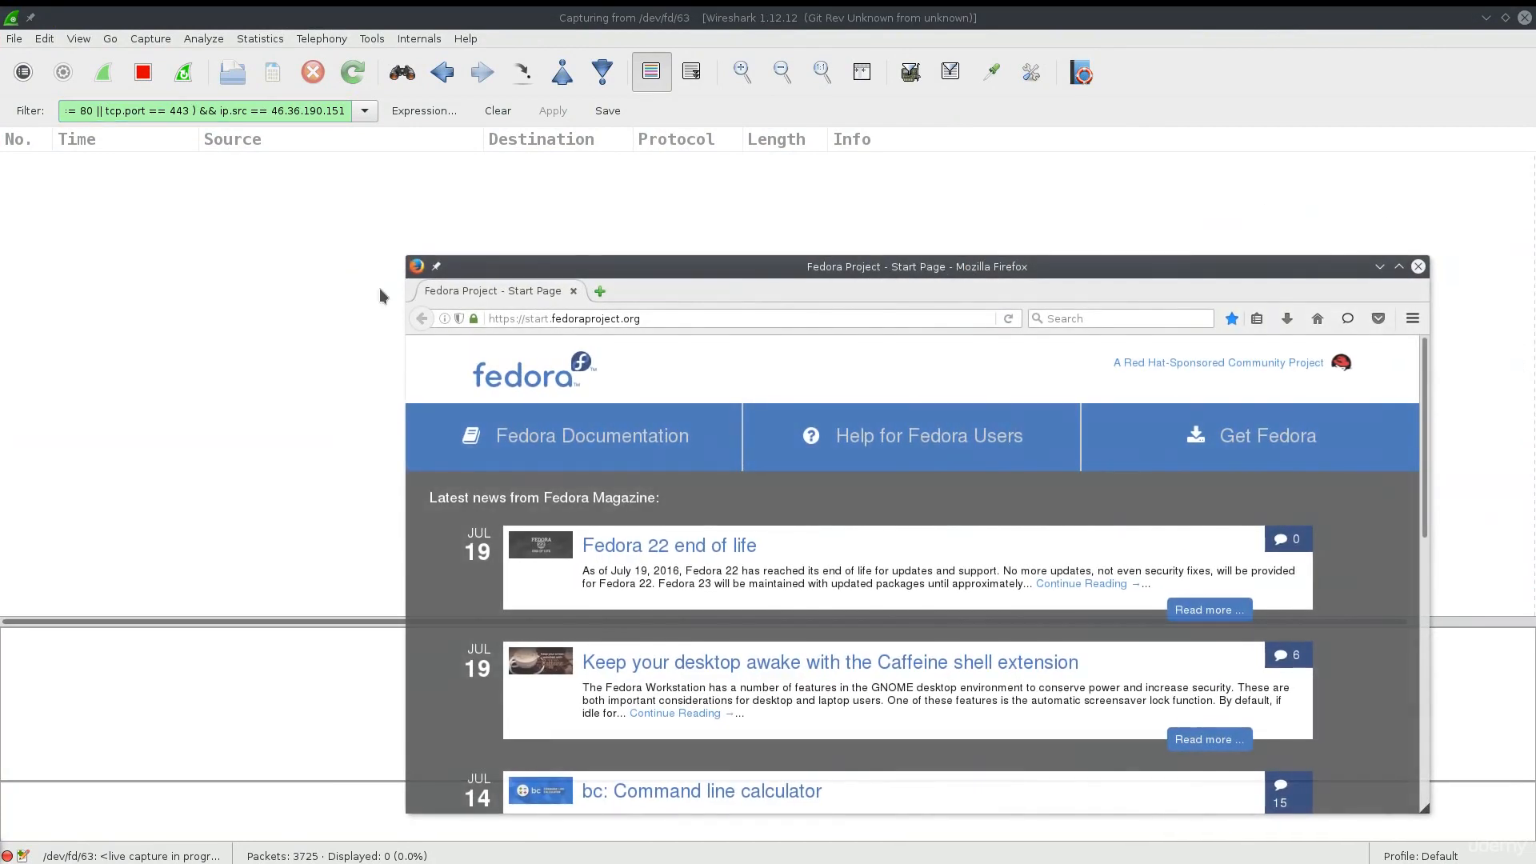
pyautogui.click(1122, 318)
pyautogui.write('googl')
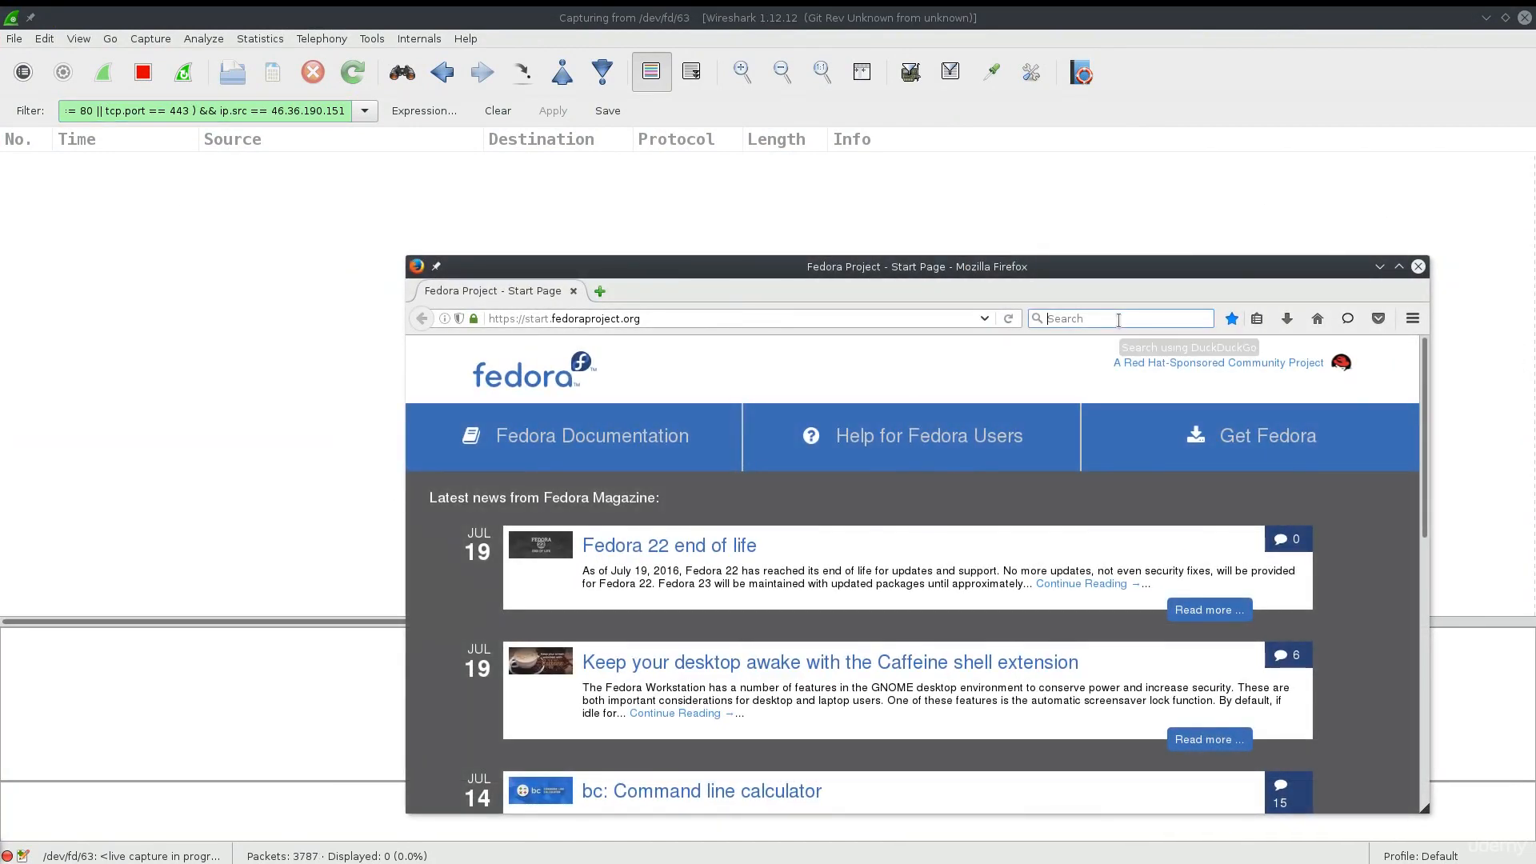
pyautogui.write('e.com')
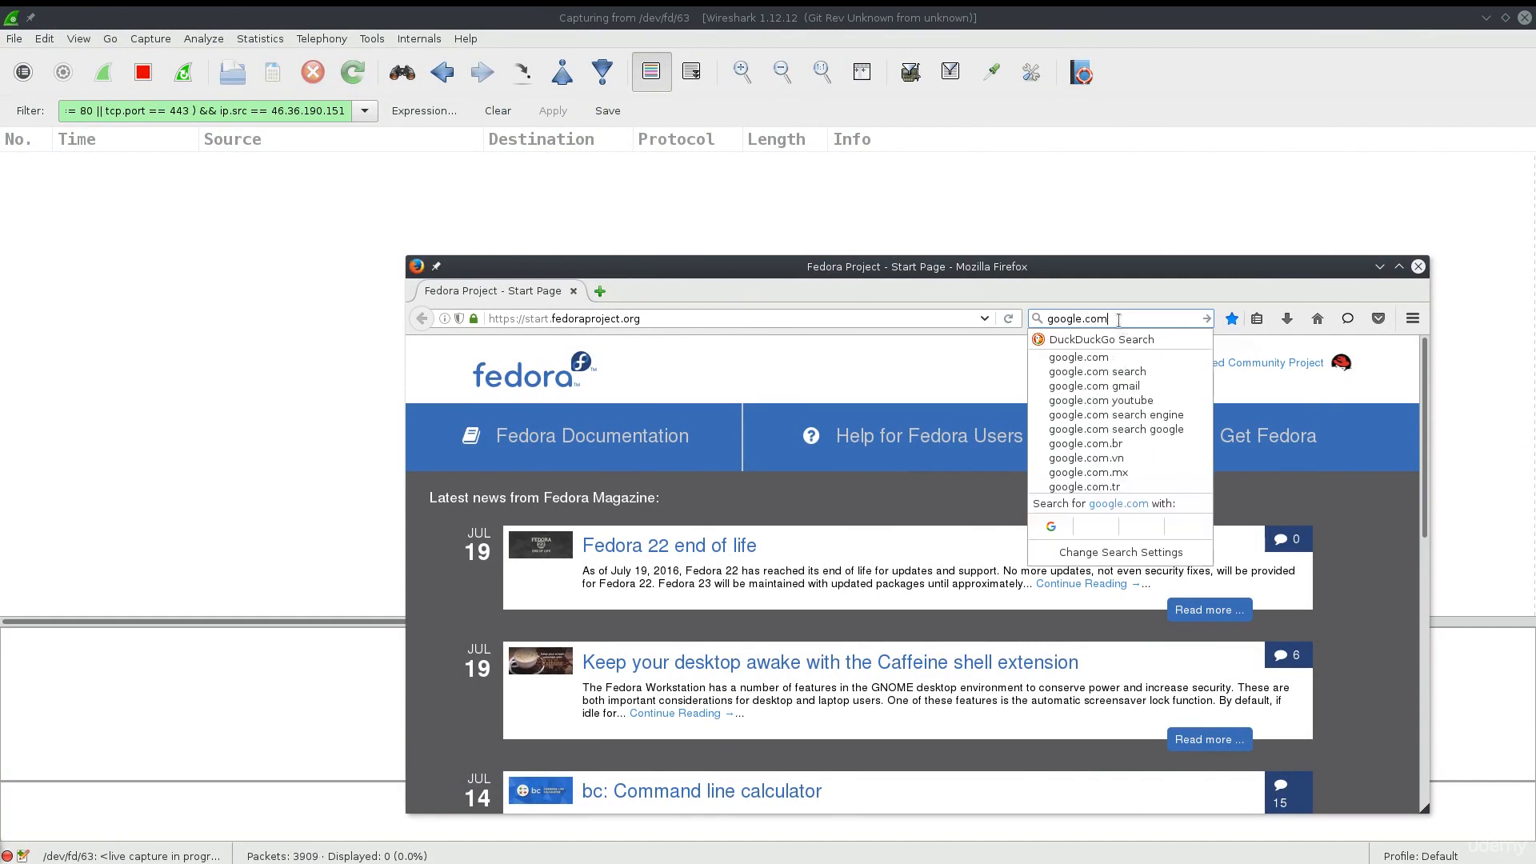
pyautogui.press('Return')
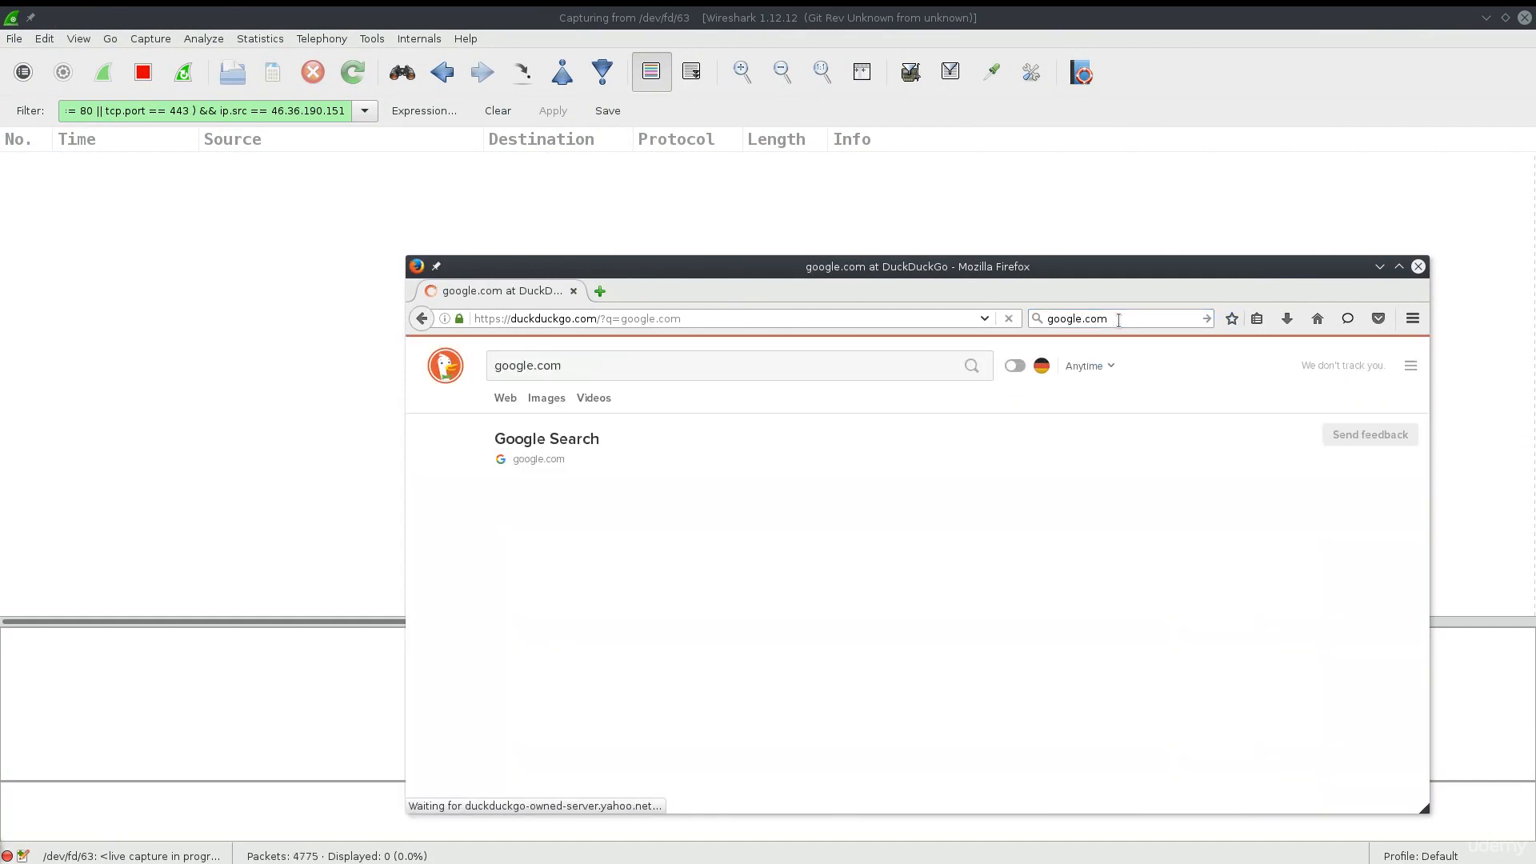
pyautogui.moveTo(1020, 270); pyautogui.dragTo(1090, 290)
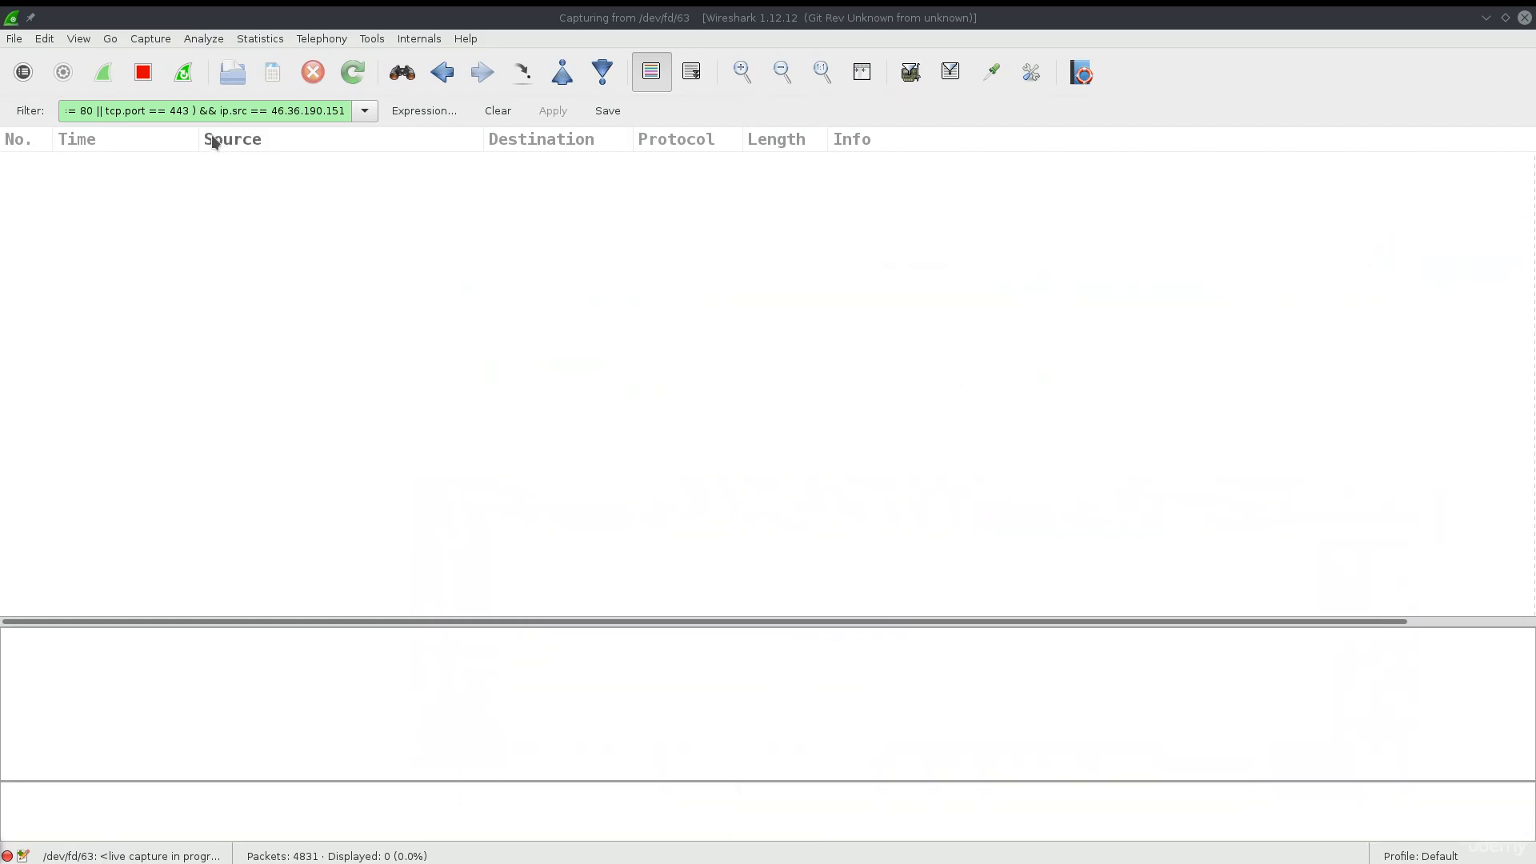
pyautogui.click(200, 110)
pyautogui.press('BackSpace')
pyautogui.press('BackSpace')
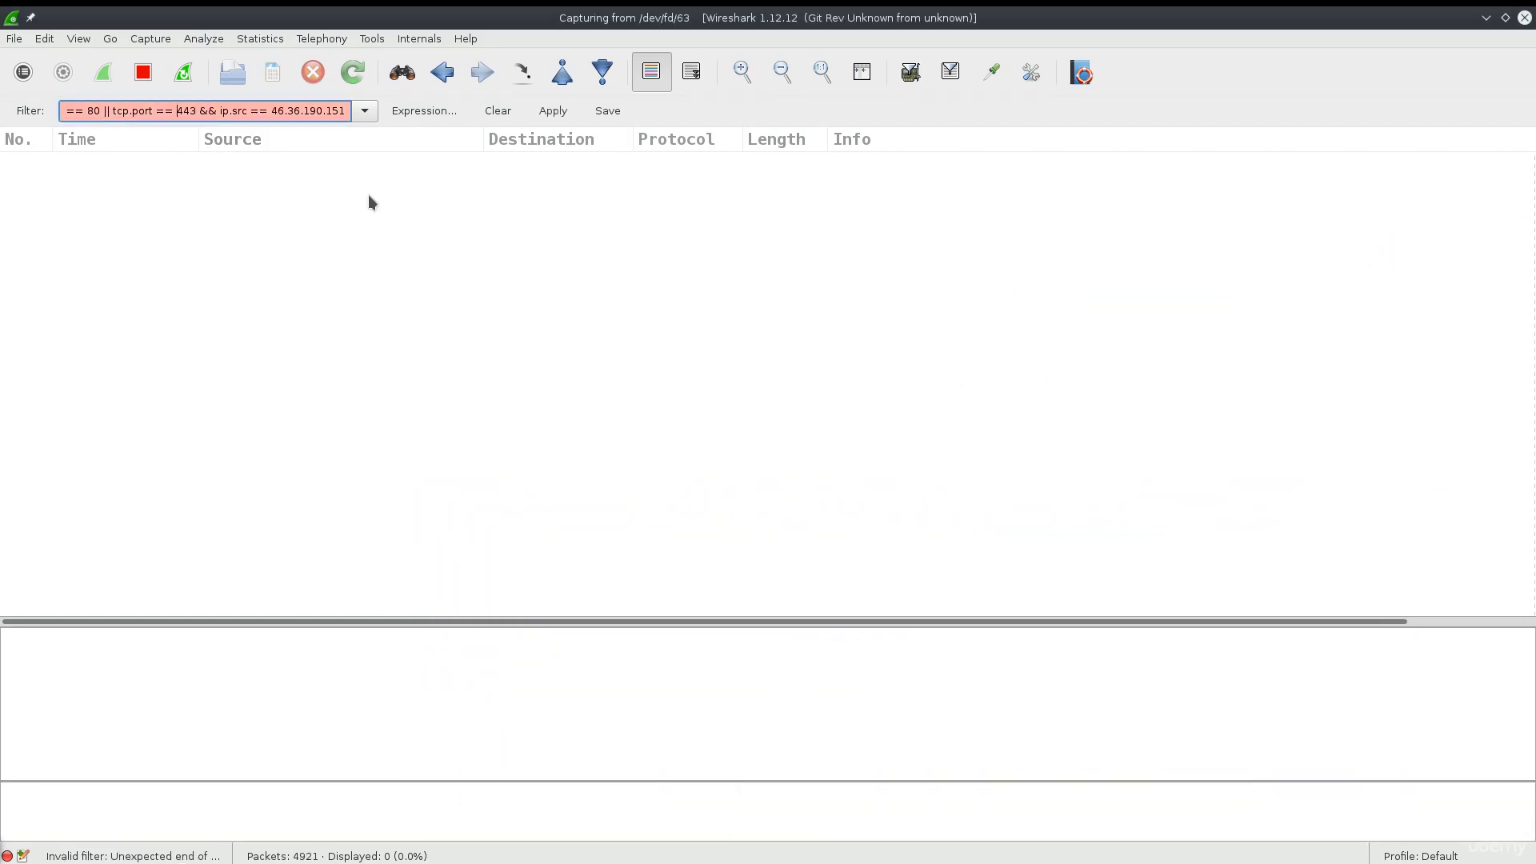
# - Remove ip.src == 46.36.190.151 so the filter reads tcp.port == 80 || tcp.port == 443, and apply it
pyautogui.press('Home')
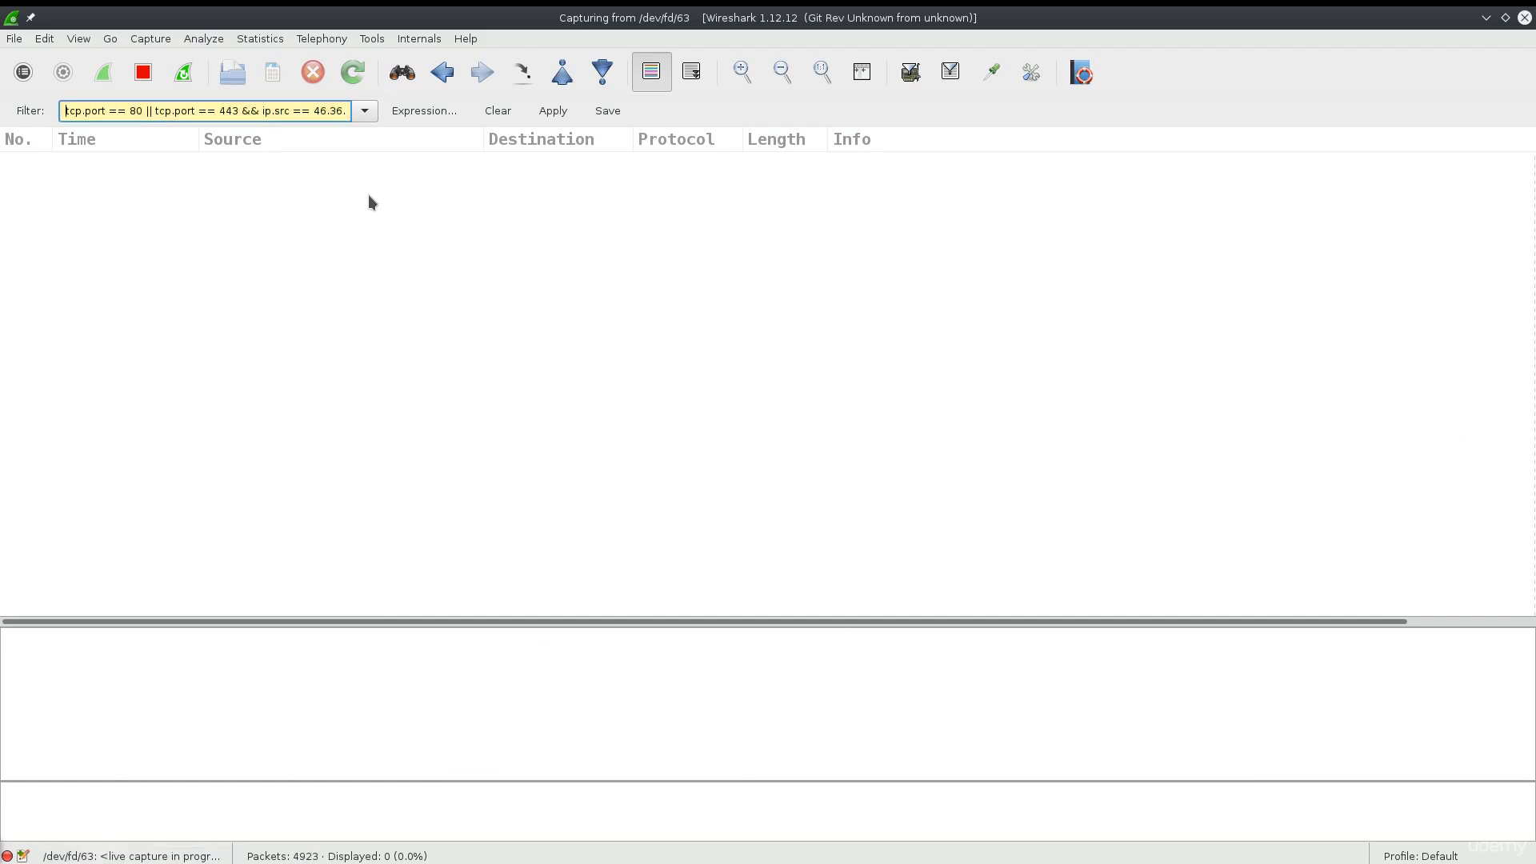
pyautogui.click(553, 111)
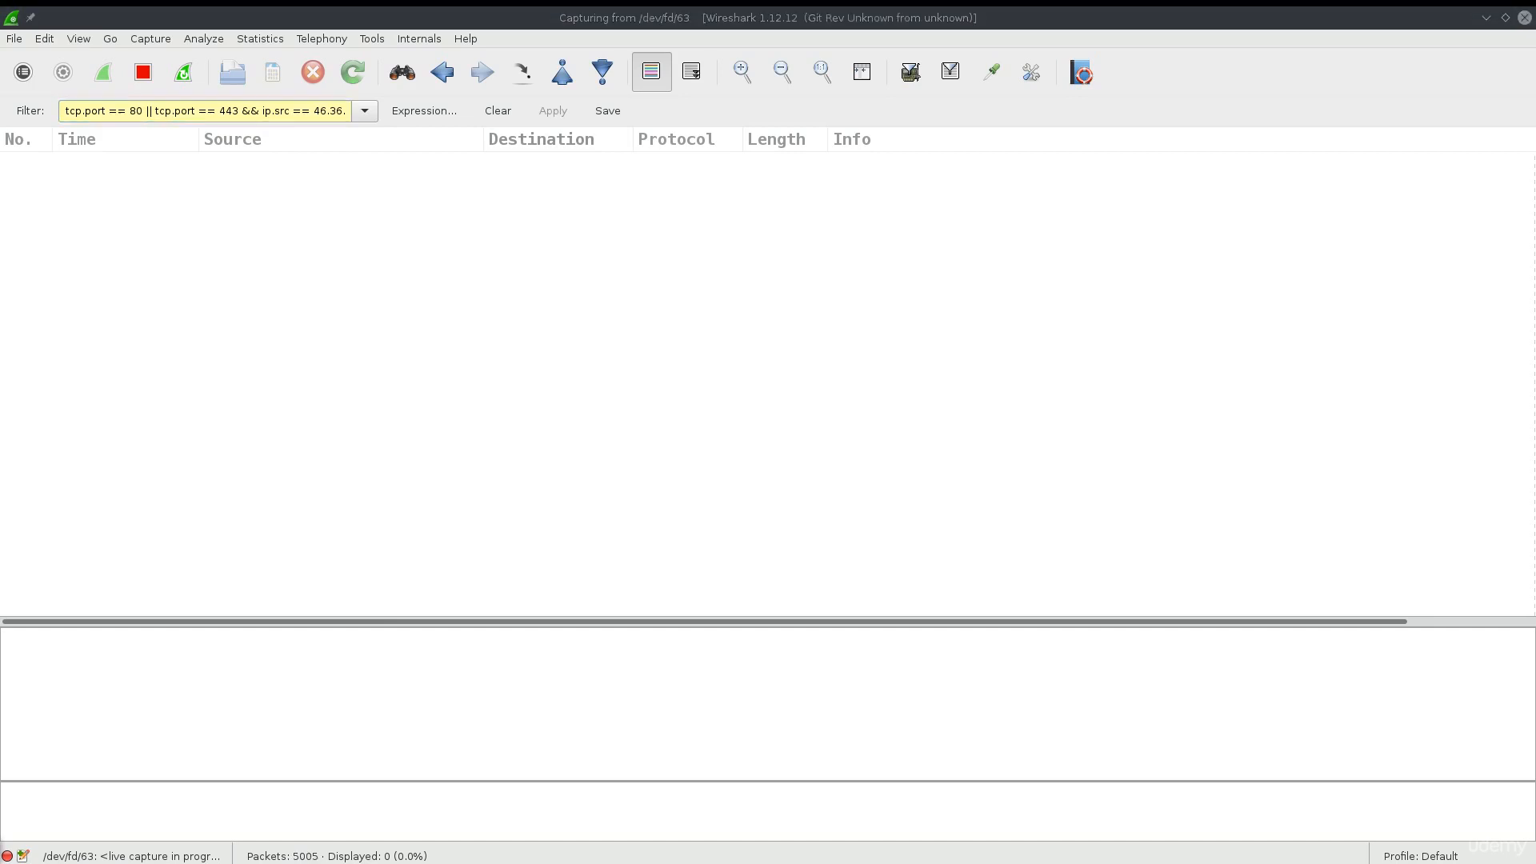
pyautogui.moveTo(1535, 239); pyautogui.dragTo(886, 239)
pyautogui.write('190.151')
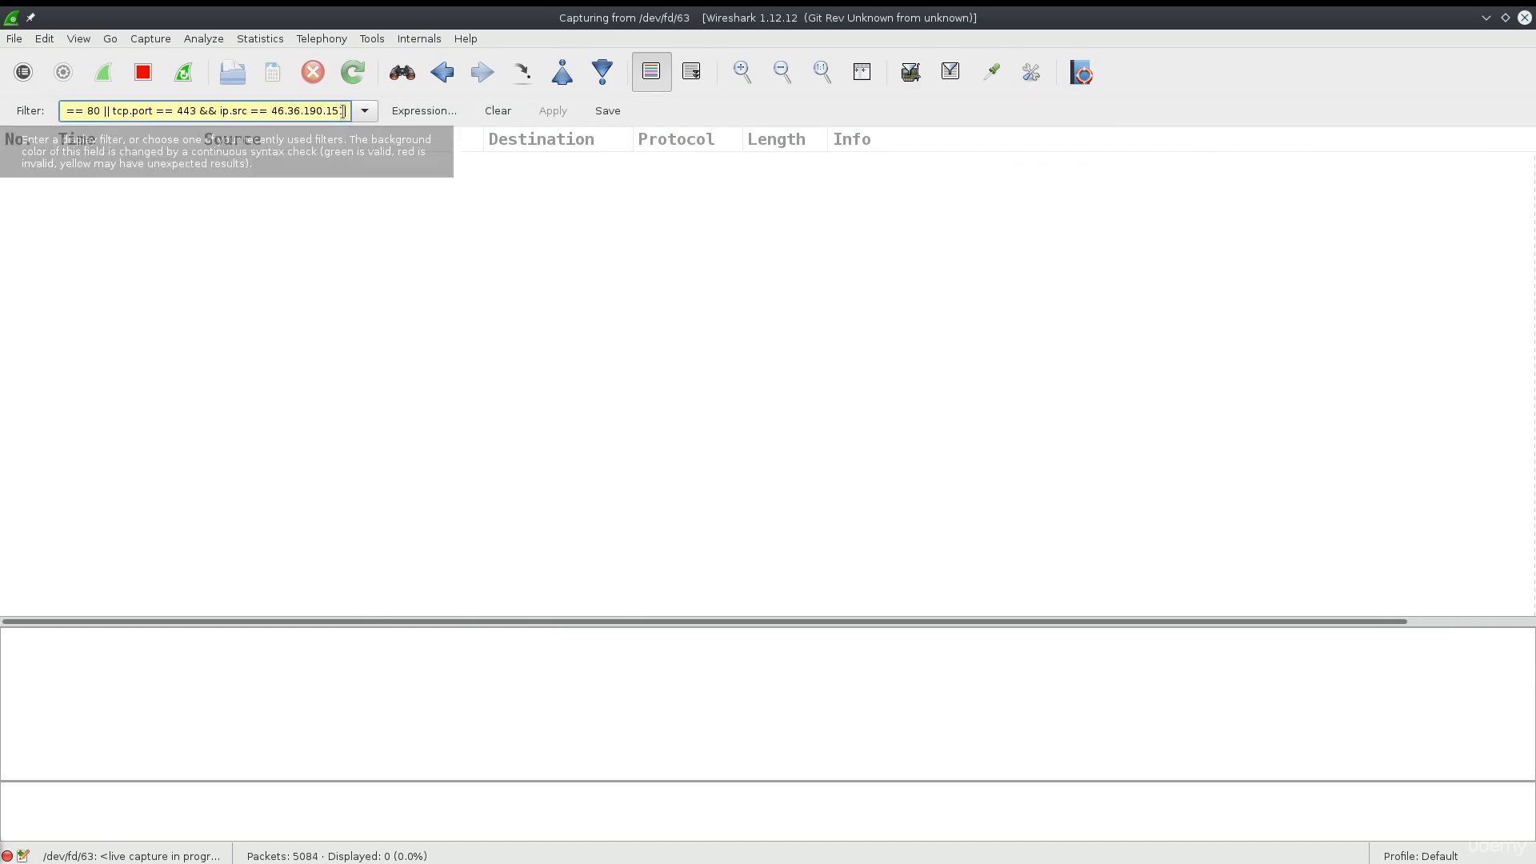
pyautogui.press('BackSpace')
pyautogui.press('BackSpace')
pyautogui.press('BackSpace')
pyautogui.press('BackSpace')
pyautogui.press('BackSpace')
pyautogui.press('BackSpace')
pyautogui.press('BackSpace')
pyautogui.press('BackSpace')
pyautogui.press('BackSpace')
pyautogui.press('BackSpace')
pyautogui.press('BackSpace')
pyautogui.press('BackSpace')
pyautogui.press('BackSpace')
pyautogui.press('BackSpace')
pyautogui.press('BackSpace')
pyautogui.press('BackSpace')
pyautogui.press('BackSpace')
pyautogui.press('BackSpace')
pyautogui.press('BackSpace')
pyautogui.press('BackSpace')
pyautogui.press('BackSpace')
pyautogui.press('BackSpace')
pyautogui.press('BackSpace')
pyautogui.press('BackSpace')
pyautogui.press('BackSpace')
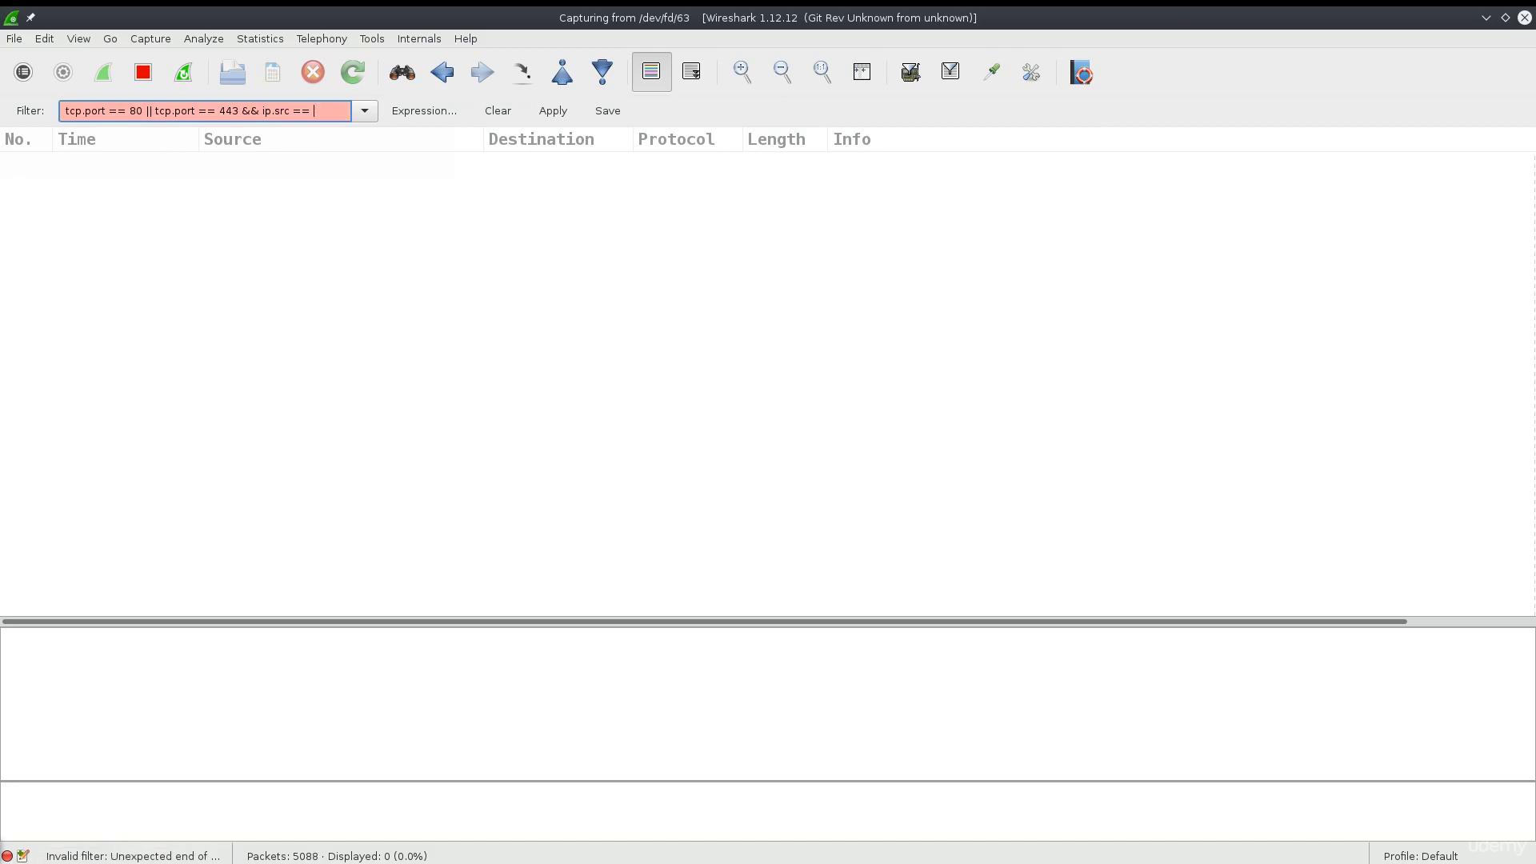
pyautogui.press('BackSpace')
pyautogui.press('BackSpace')
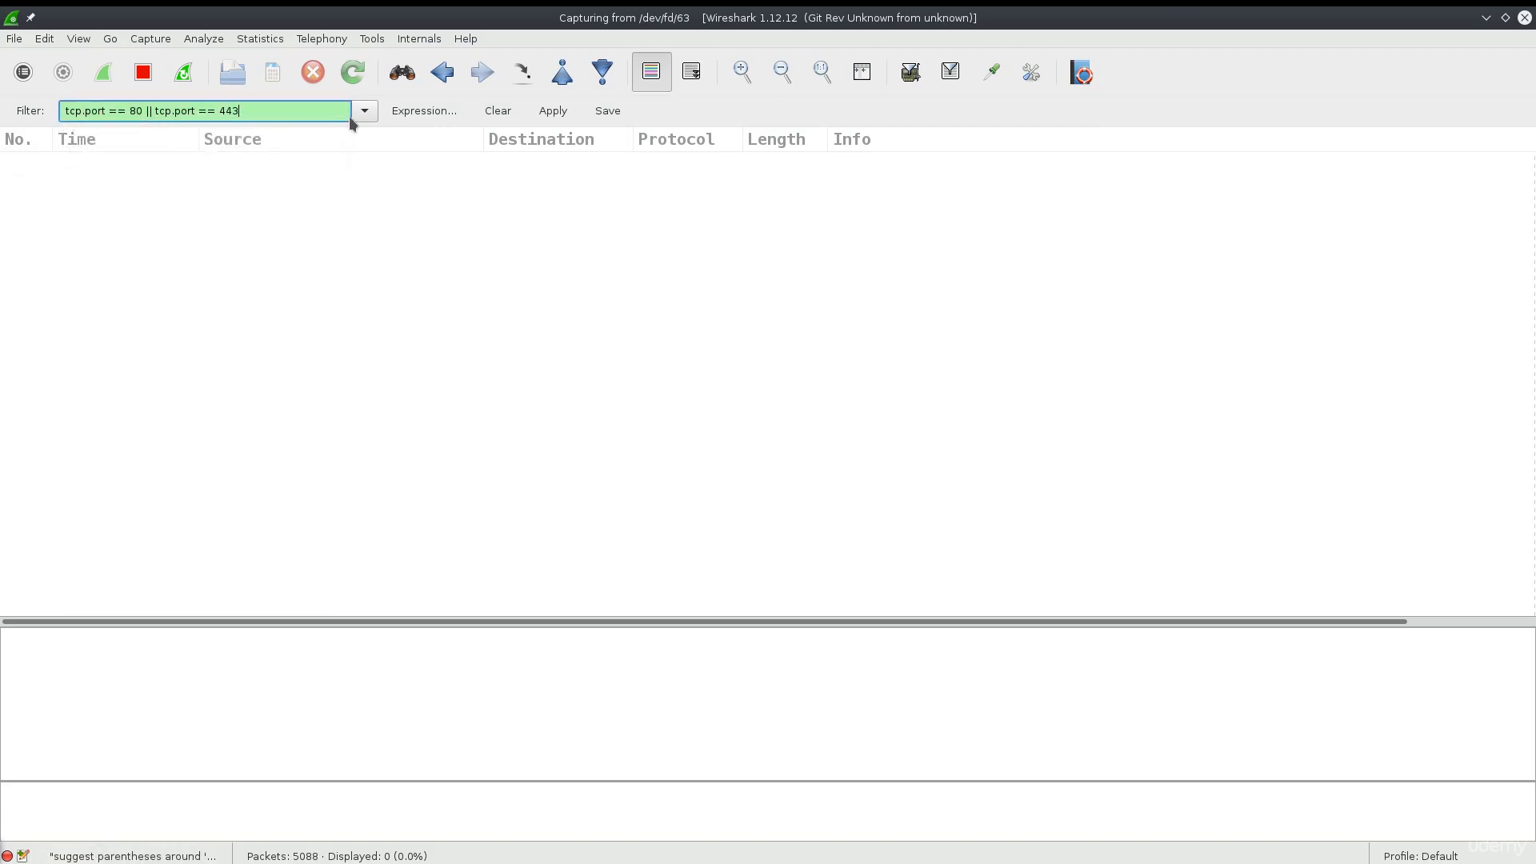
pyautogui.click(538, 114)
# - Unmaximize Wireshark and tile it at the top-left with Firefox beside it
pyautogui.moveTo(1531, 296); pyautogui.dragTo(1184, 323)
pyautogui.scroll(-20, 703, 360)
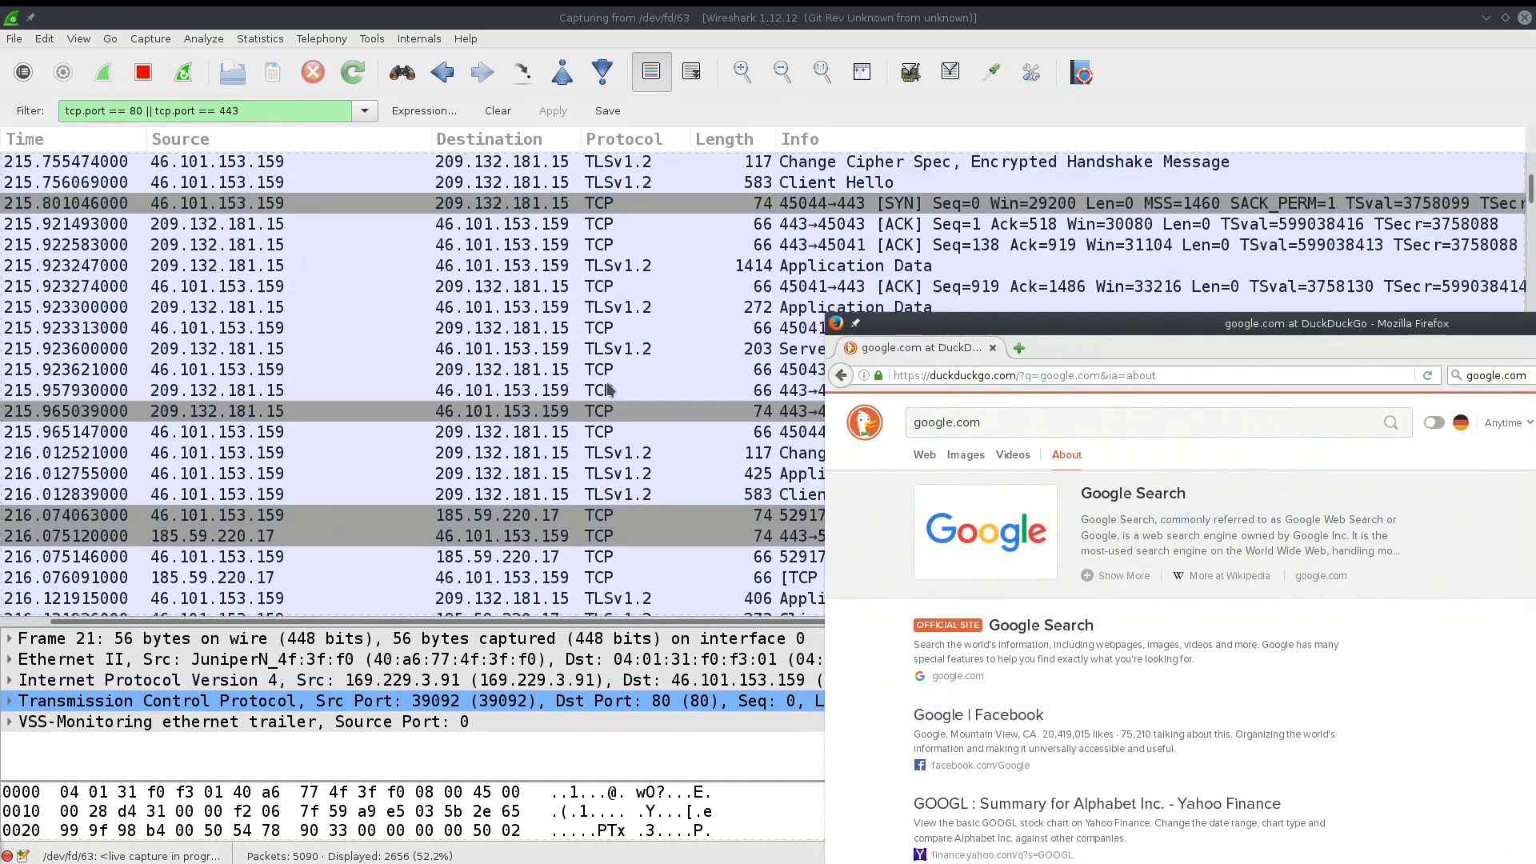
pyautogui.scroll(-20, 610, 388)
pyautogui.hscroll(1, 624, 374)
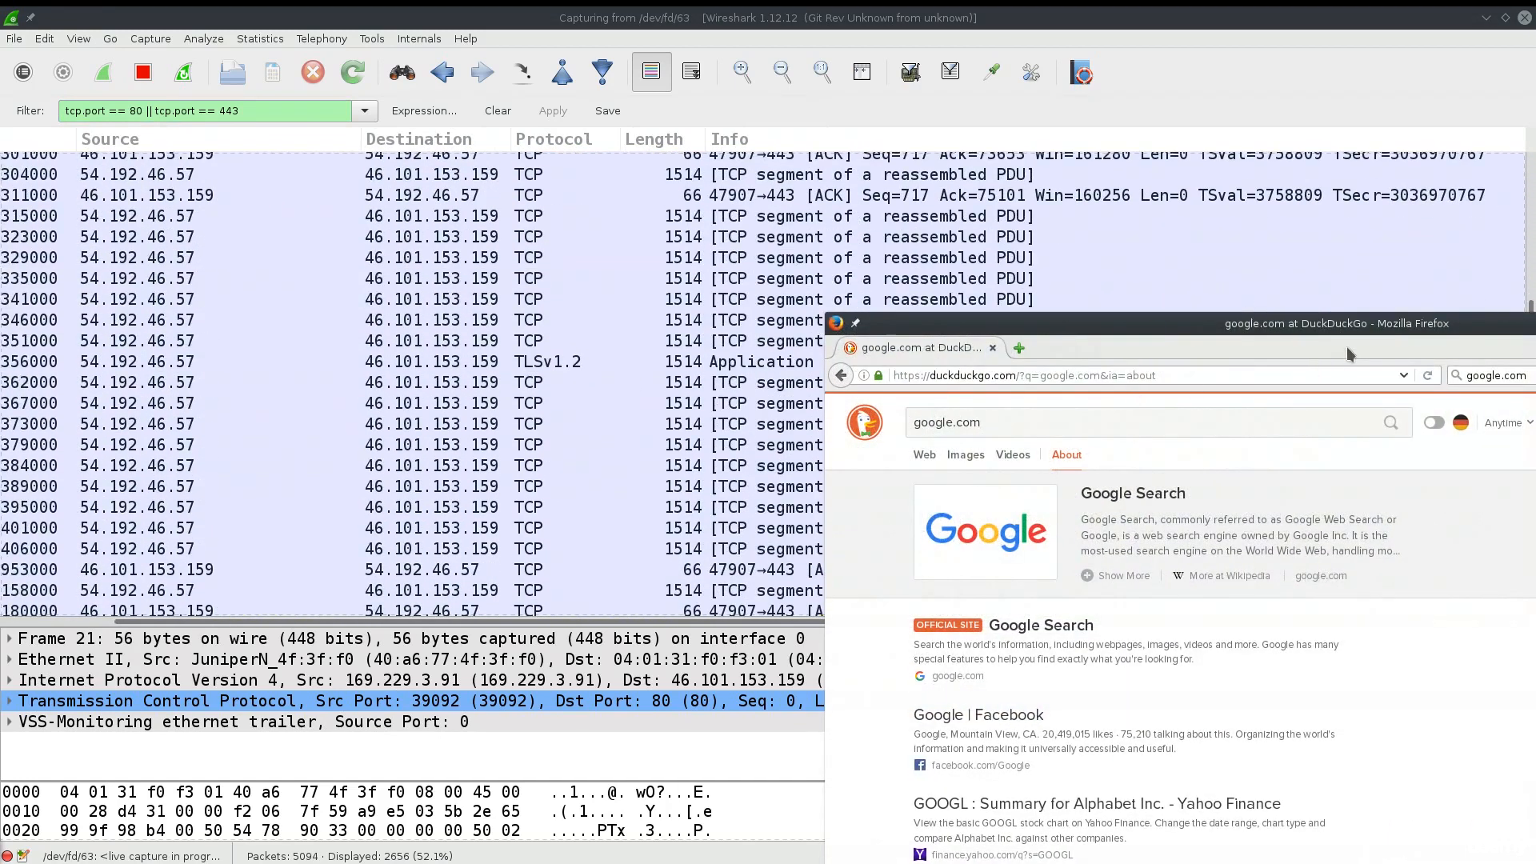
pyautogui.moveTo(1373, 329); pyautogui.dragTo(1531, 600)
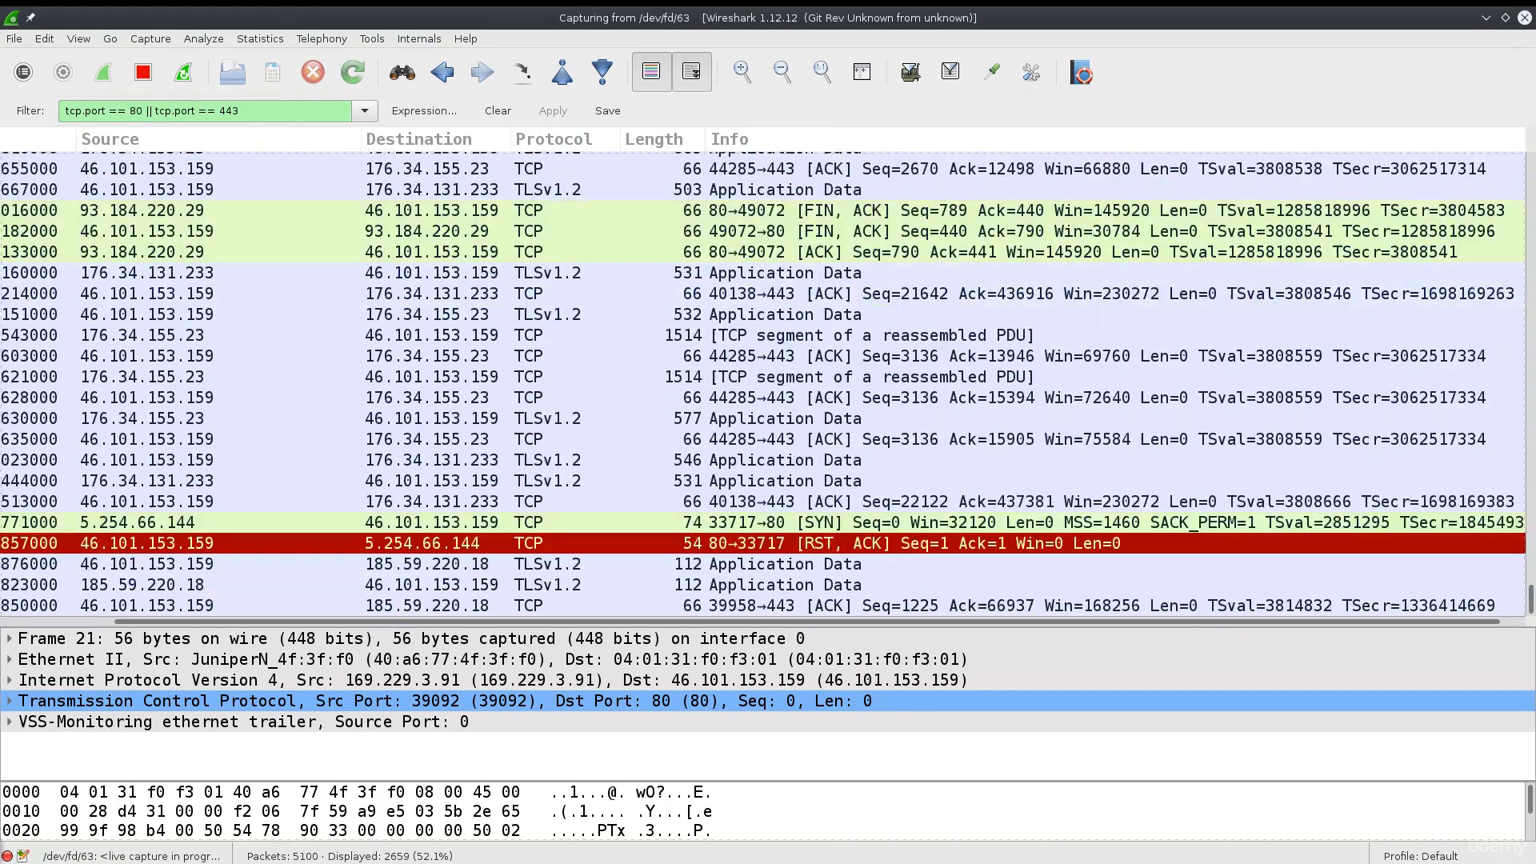
pyautogui.moveTo(1535, 160); pyautogui.dragTo(1535, 212)
pyautogui.doubleClick(800, 26)
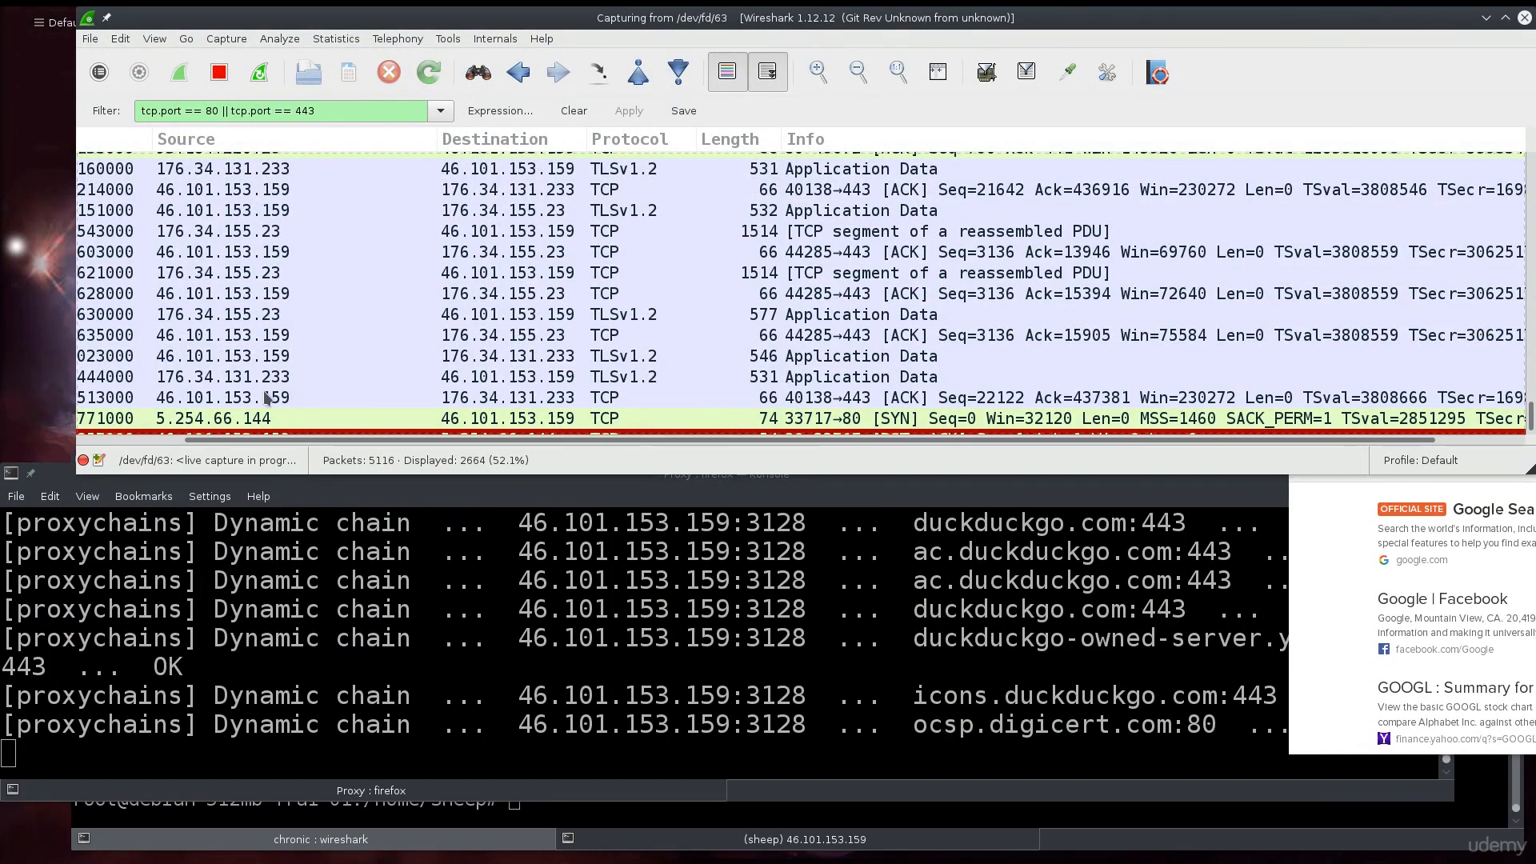
pyautogui.moveTo(1412, 25); pyautogui.dragTo(1150, 3)
pyautogui.moveTo(1535, 207); pyautogui.dragTo(1415, 222)
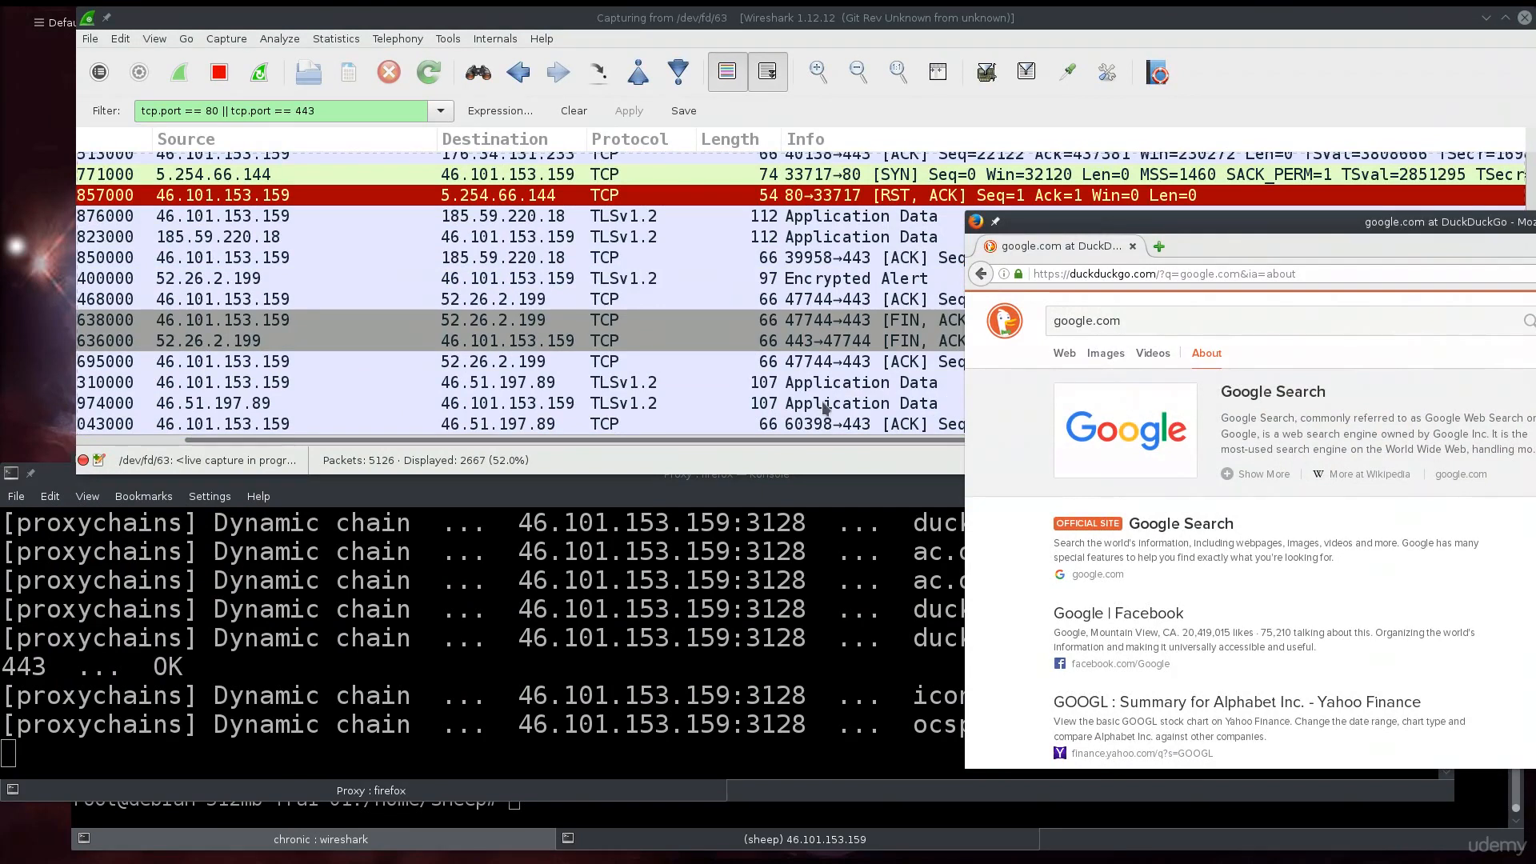
# - In Firefox, open the Google Search result and search for yahoo.com
pyautogui.scroll(-1, 1142, 552)
pyautogui.click(1197, 487)
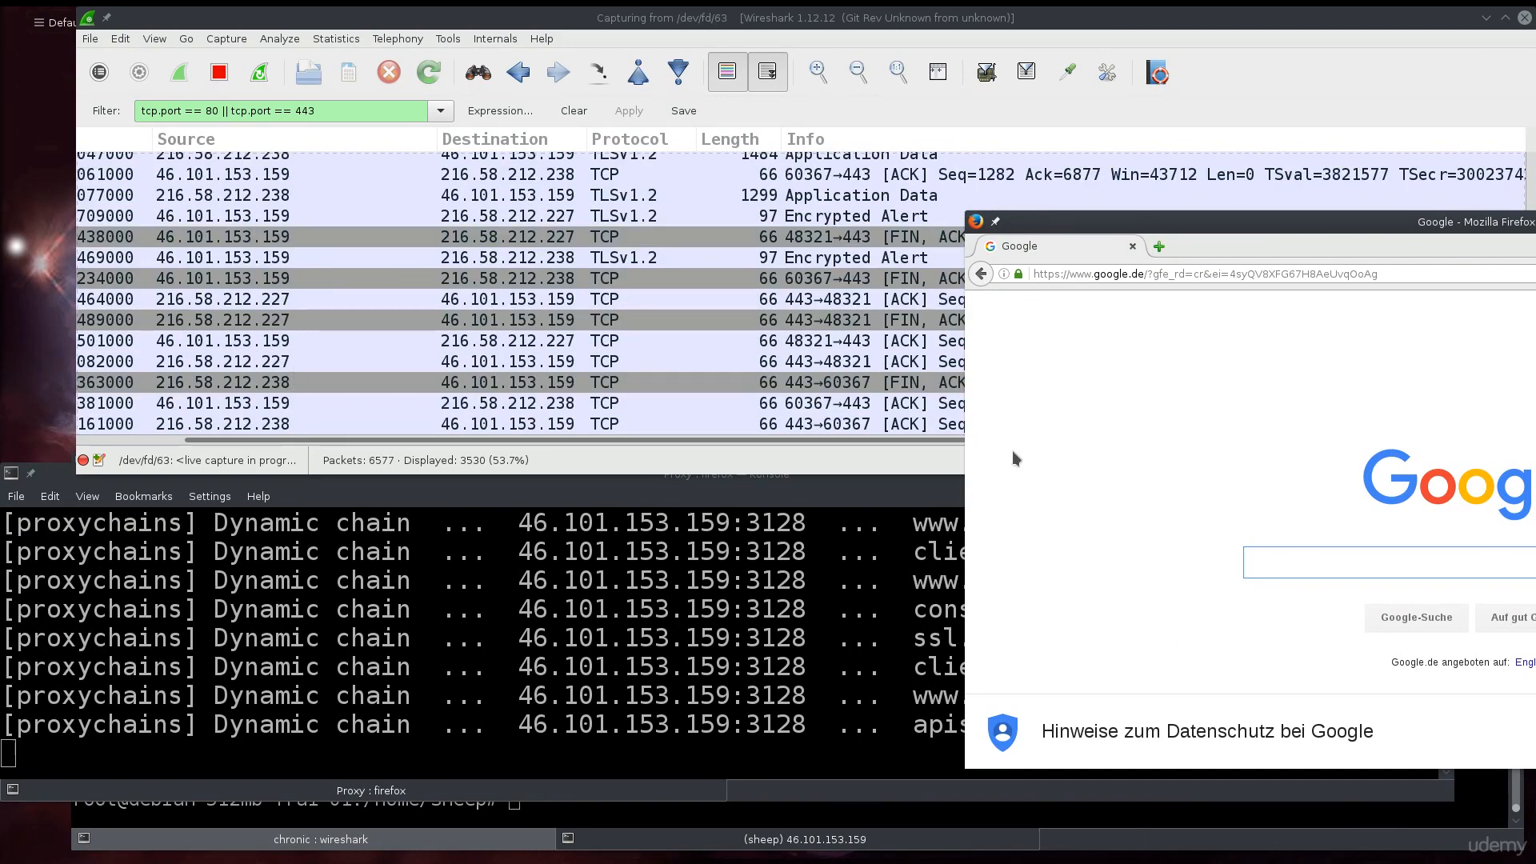
pyautogui.scroll(-1, 1048, 492)
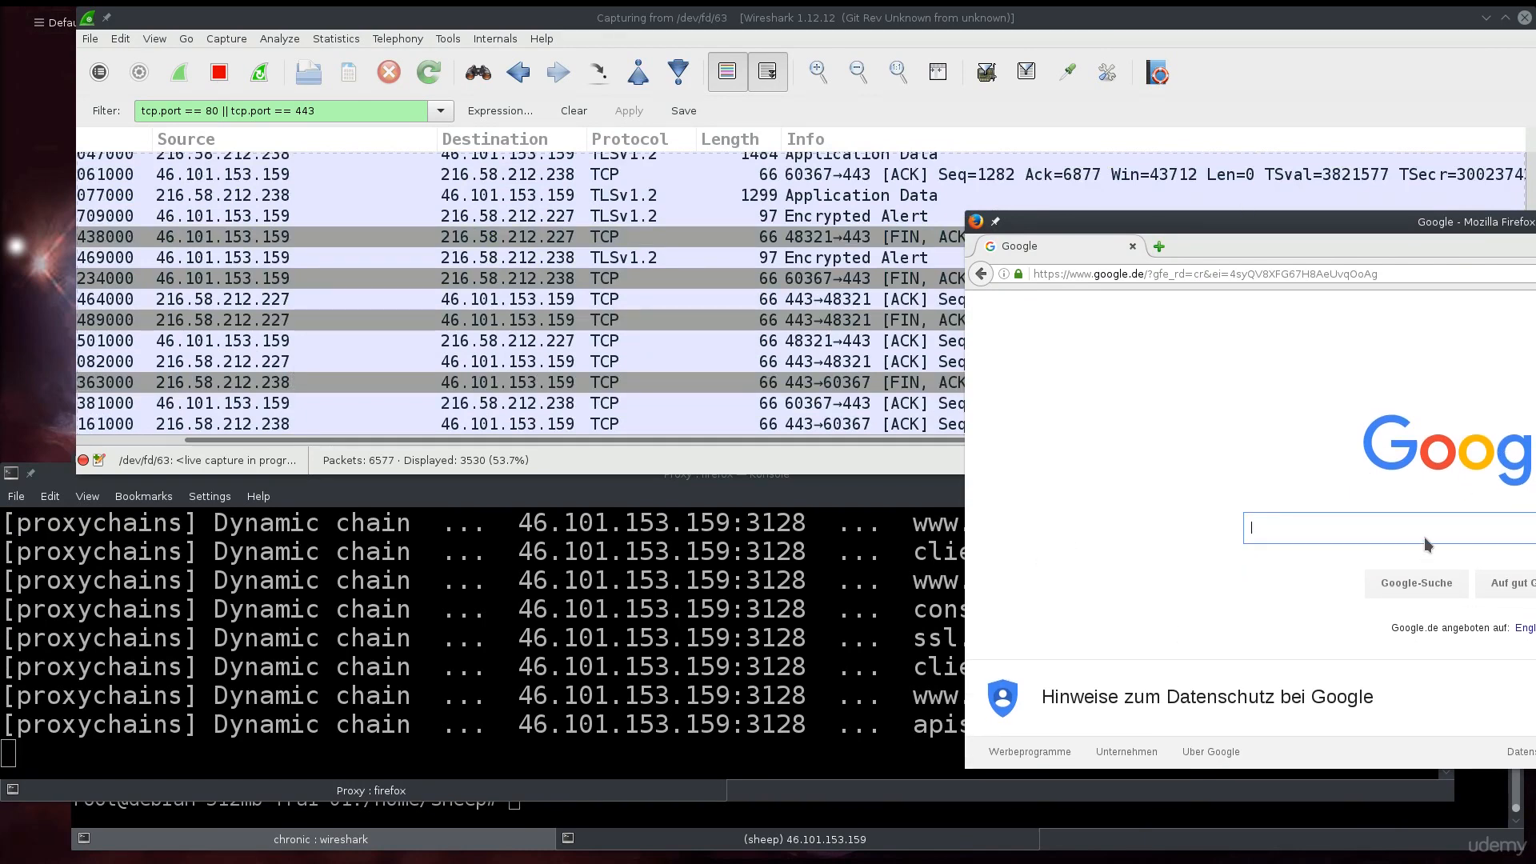
pyautogui.write('ya')
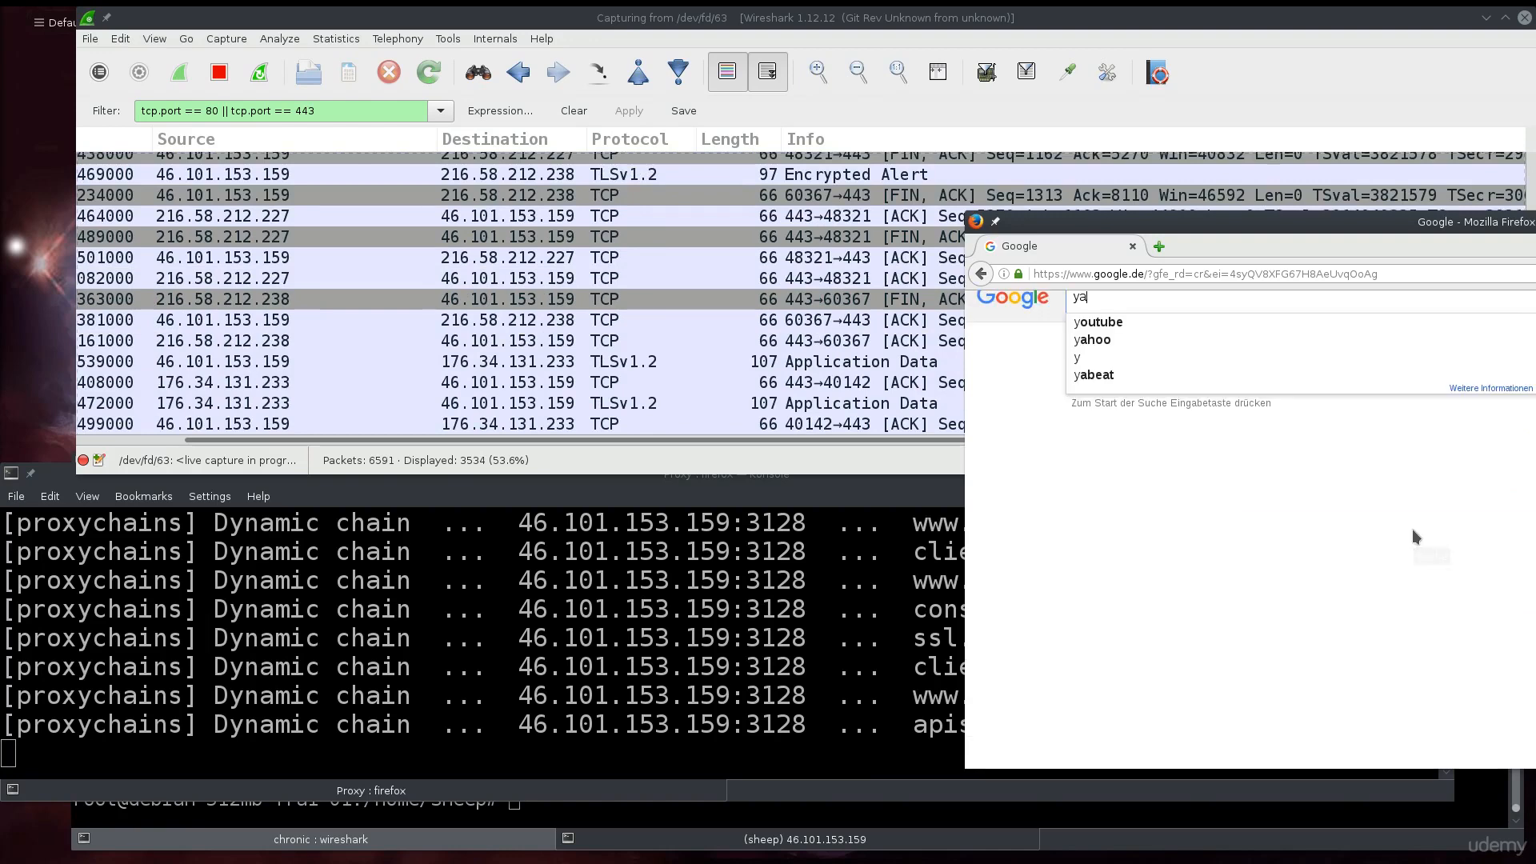
pyautogui.write('hoo.com')
pyautogui.press('Return')
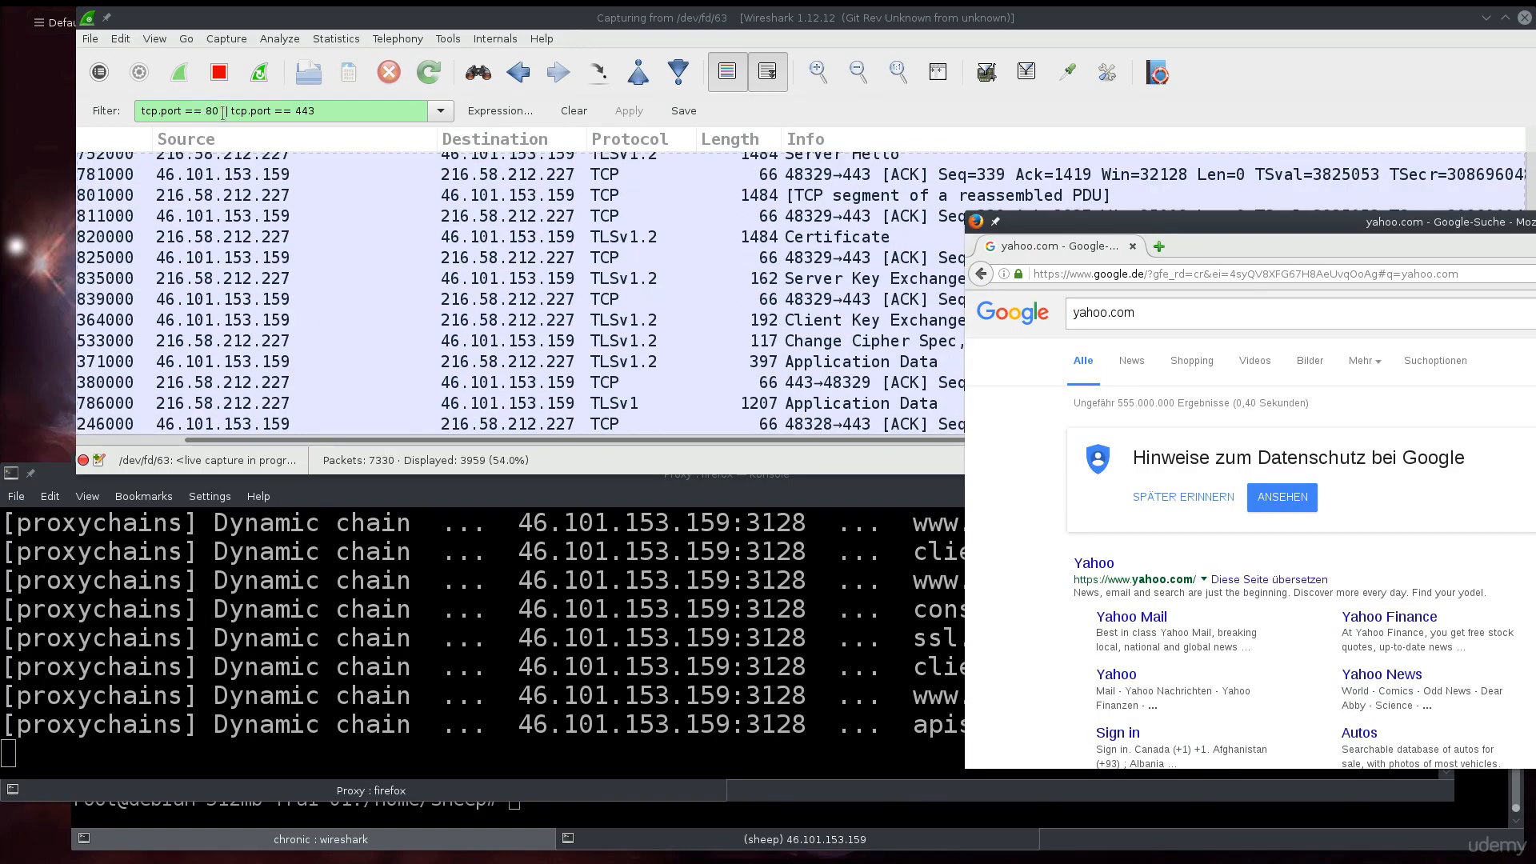
pyautogui.click(341, 111)
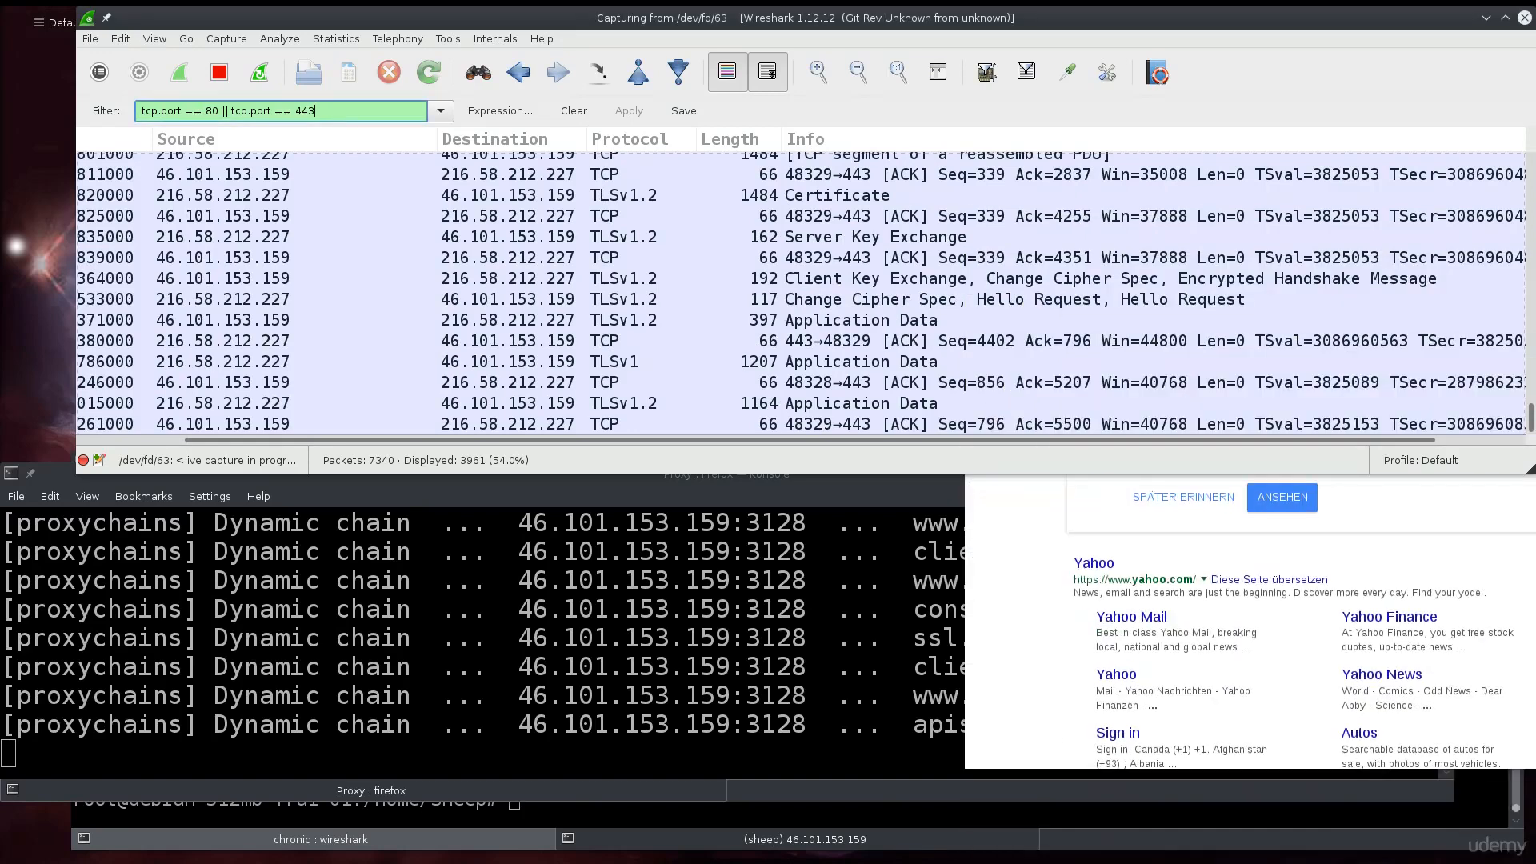
# - Append '|| tcp.port == 3128' to the Wireshark display filter and apply it
pyautogui.write('||')
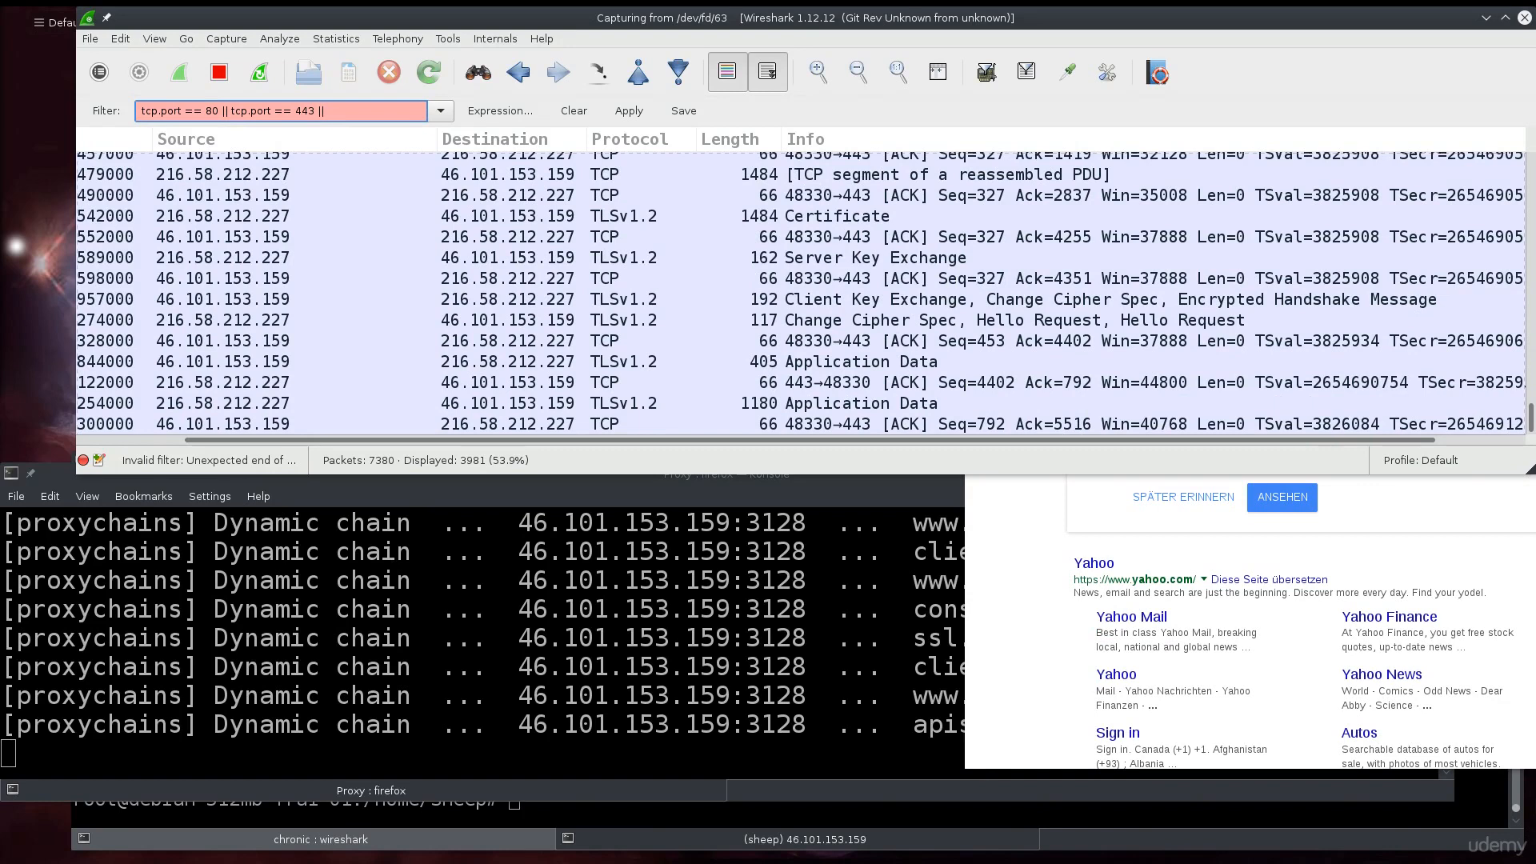
pyautogui.write('tcp.')
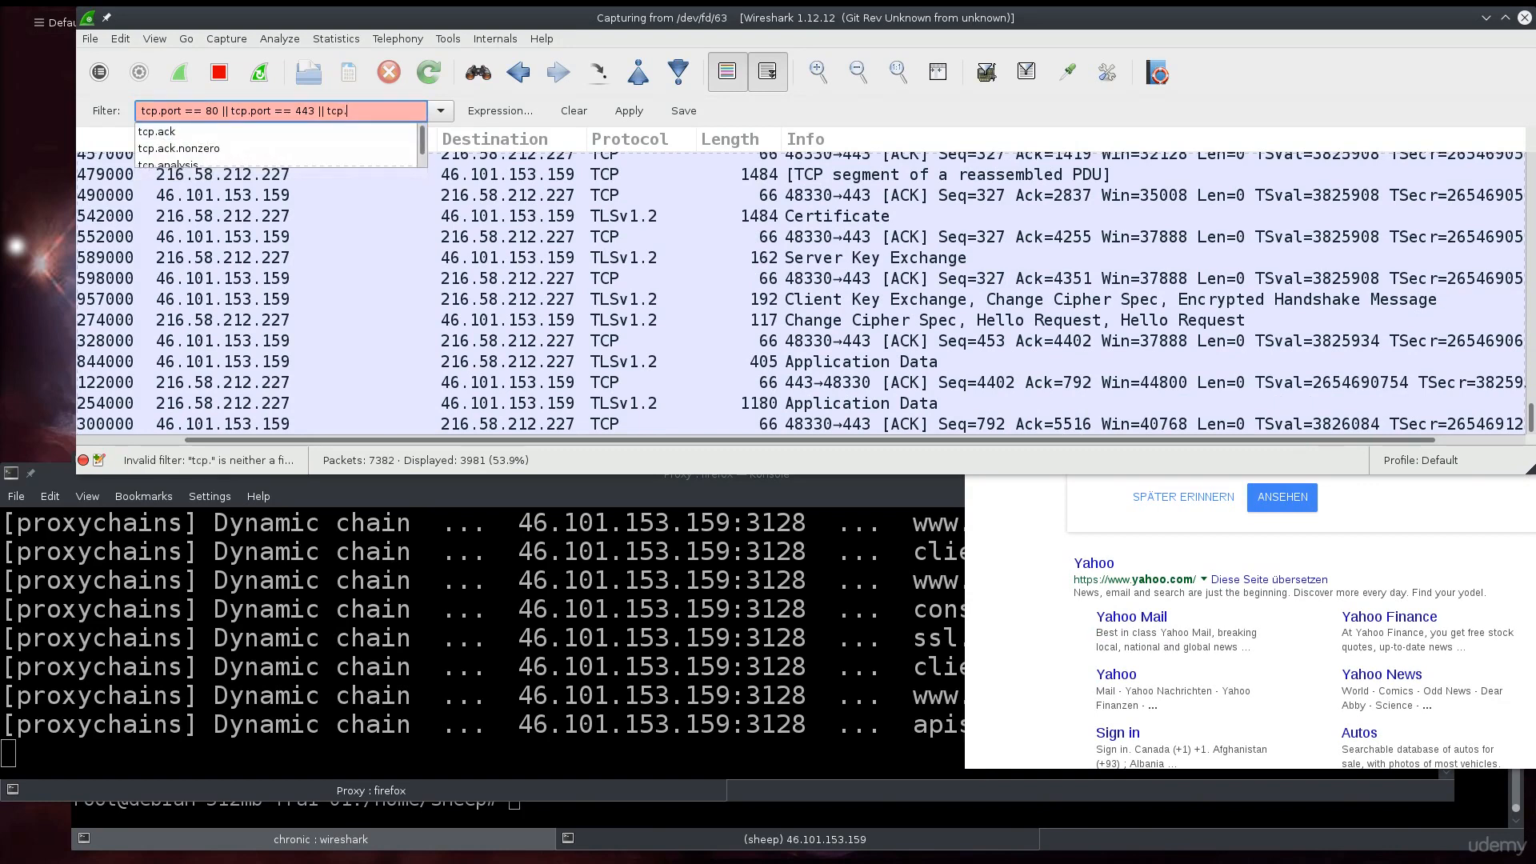
pyautogui.write('port ')
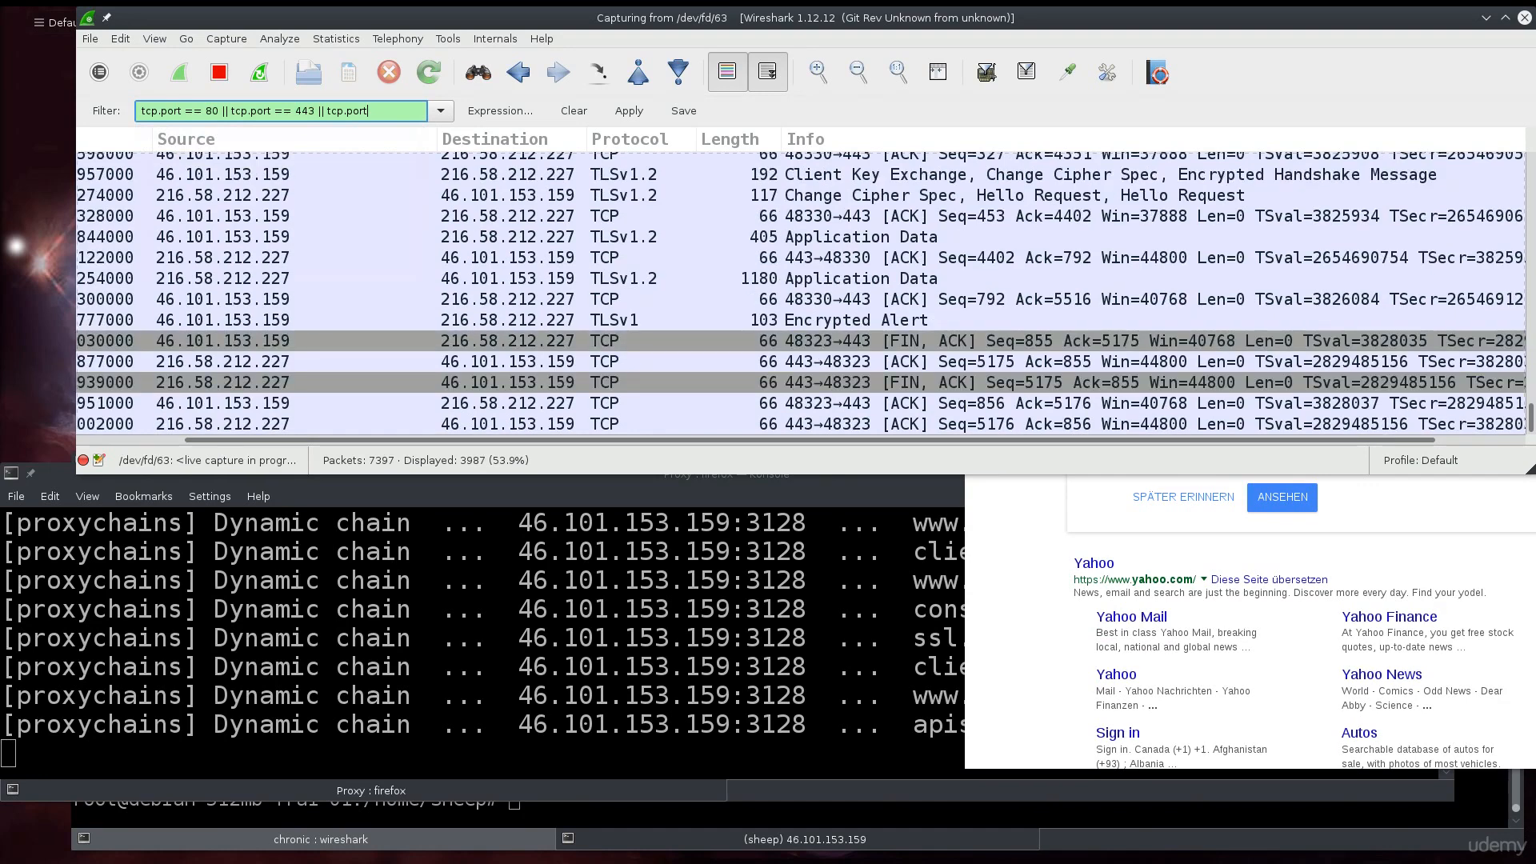
pyautogui.write('== ')
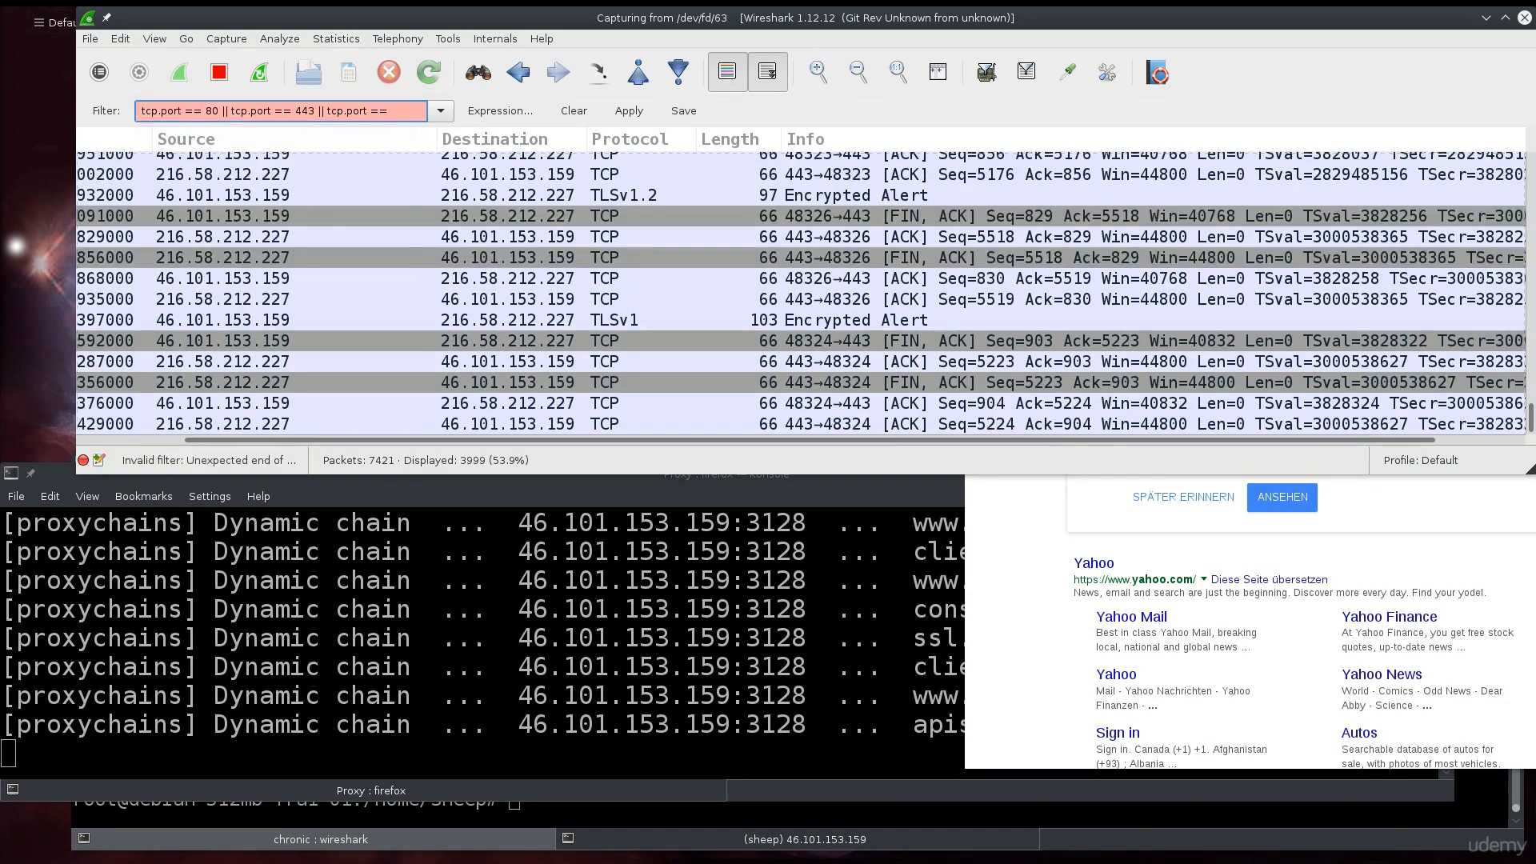
pyautogui.write('3128')
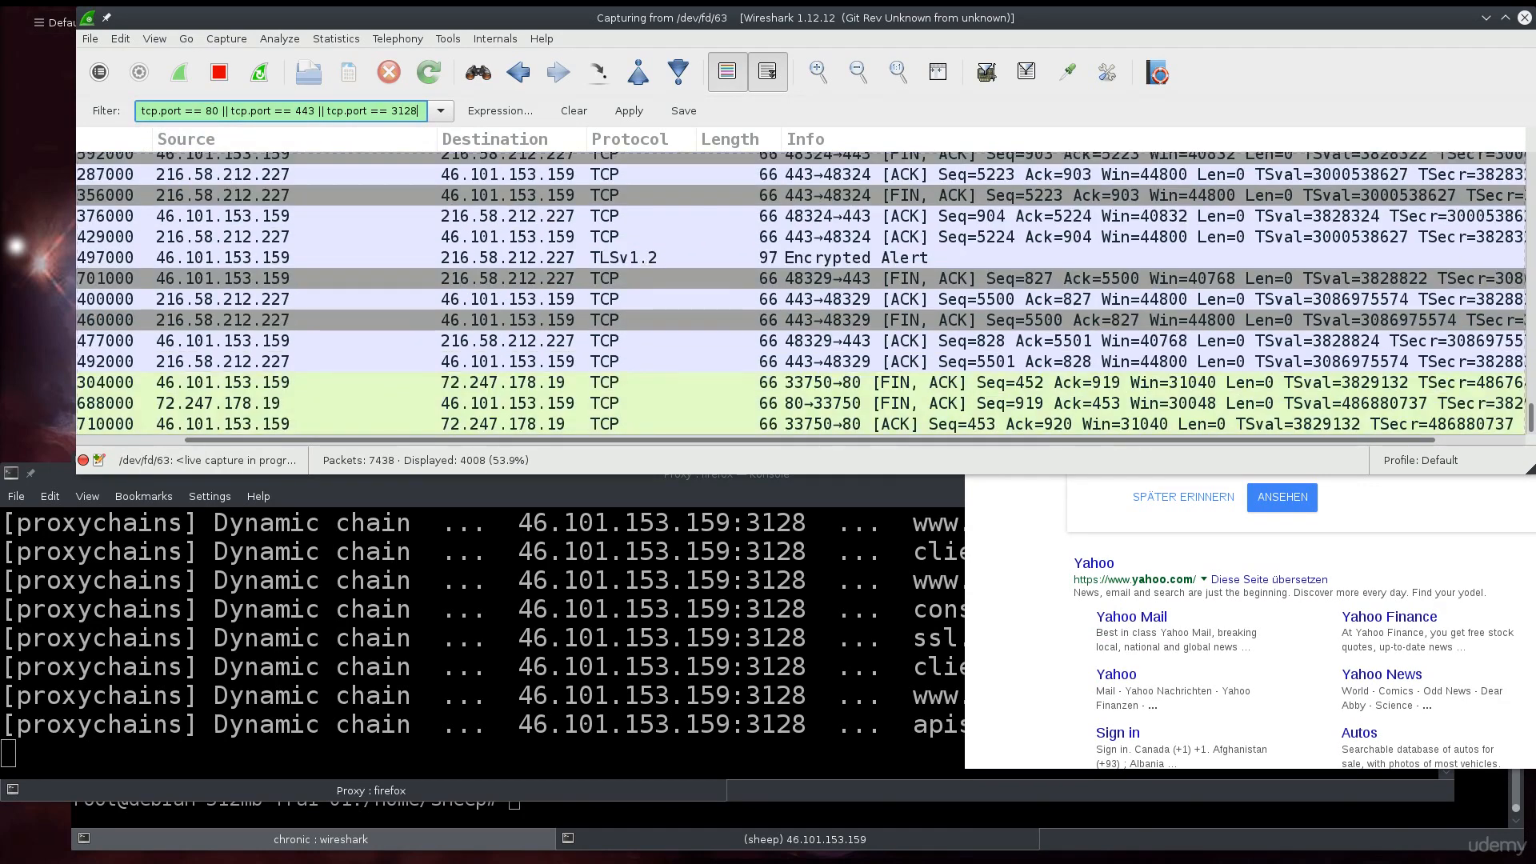
pyautogui.press('Return')
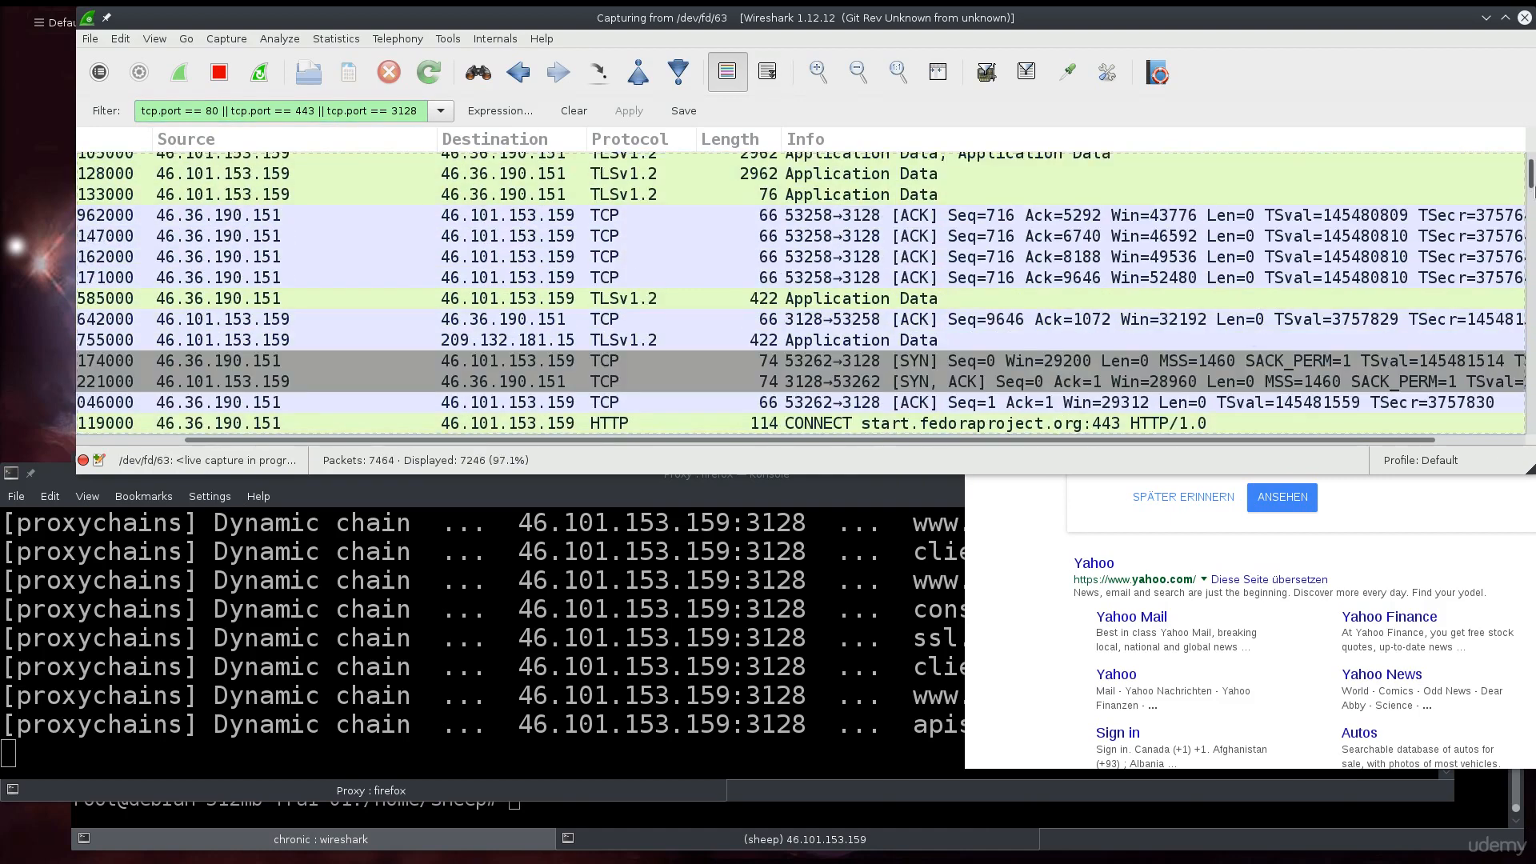
# - Scroll Wireshark's packet list to the newest packets and open the Yahoo search result in Firefox
pyautogui.moveTo(1531, 189); pyautogui.dragTo(1531, 436)
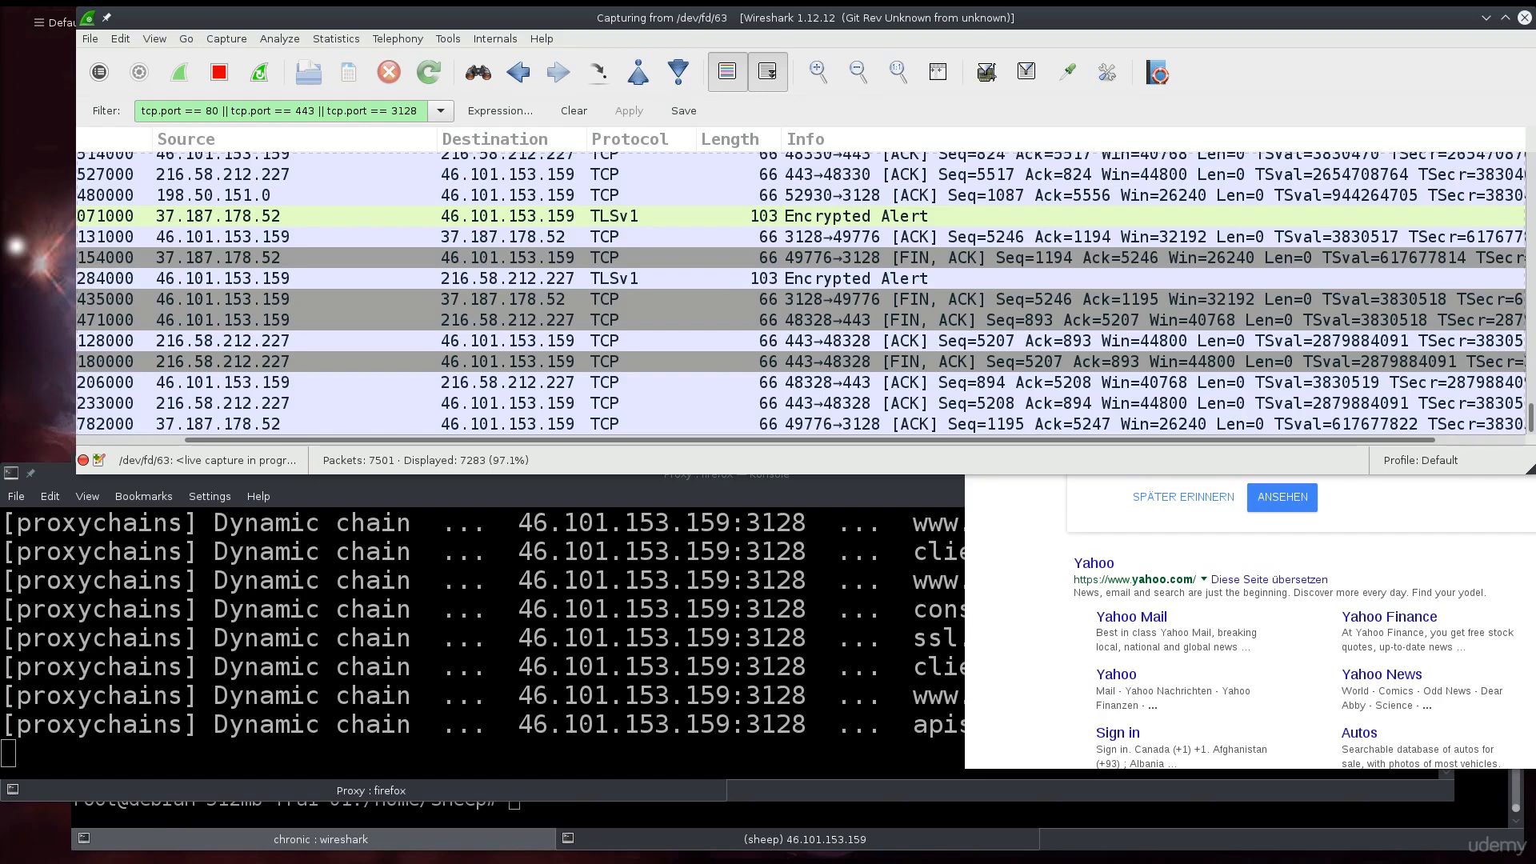
pyautogui.click(1437, 518)
pyautogui.click(1108, 567)
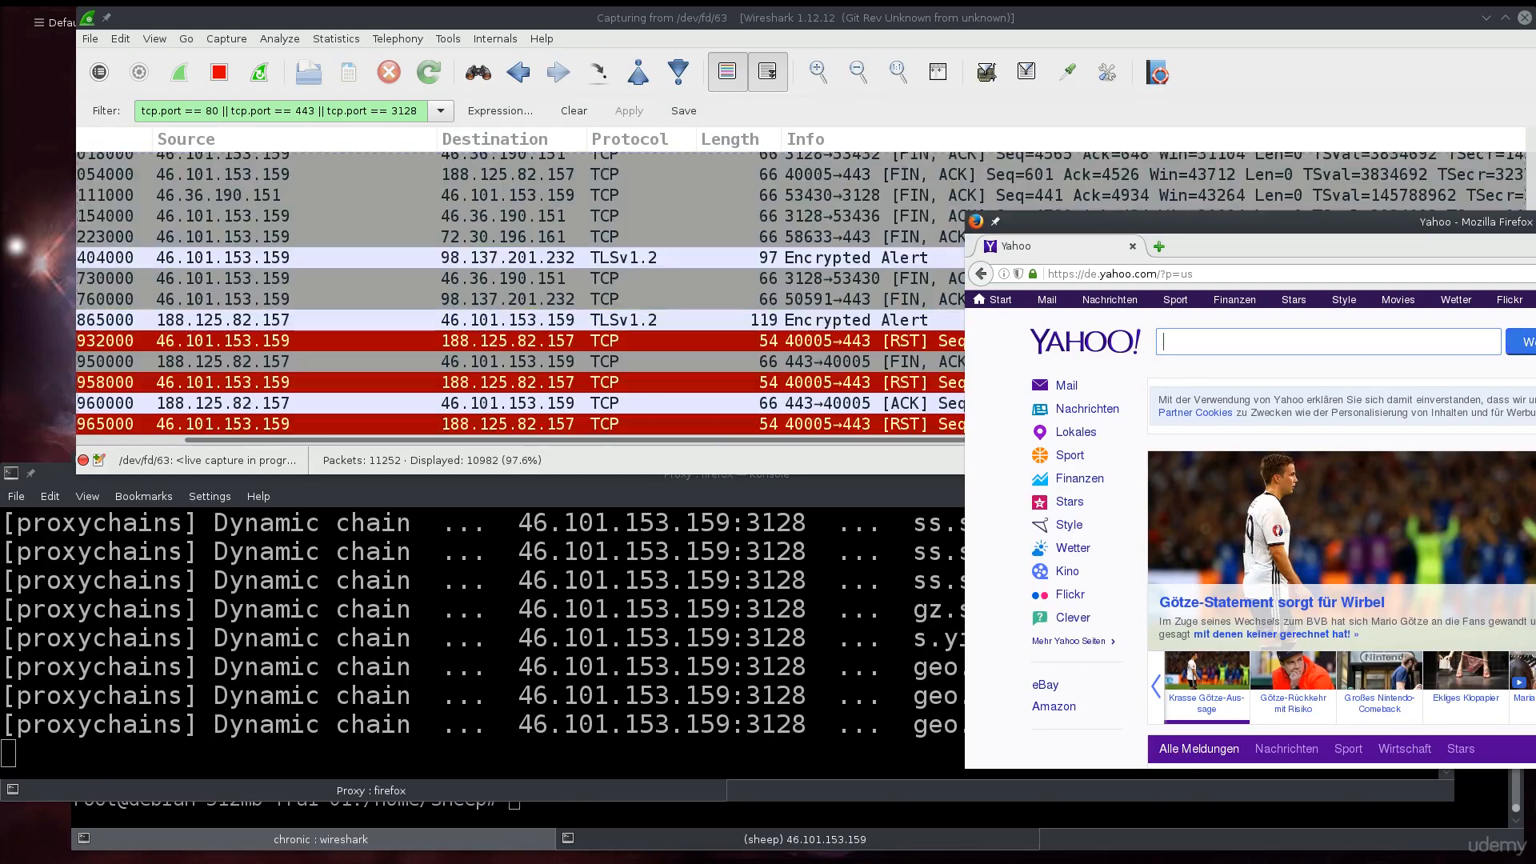
# - Close the proxied Firefox and rerun plain 'firefox' from bash history, without proxychains4
pyautogui.hotkey('alt', 'F4')
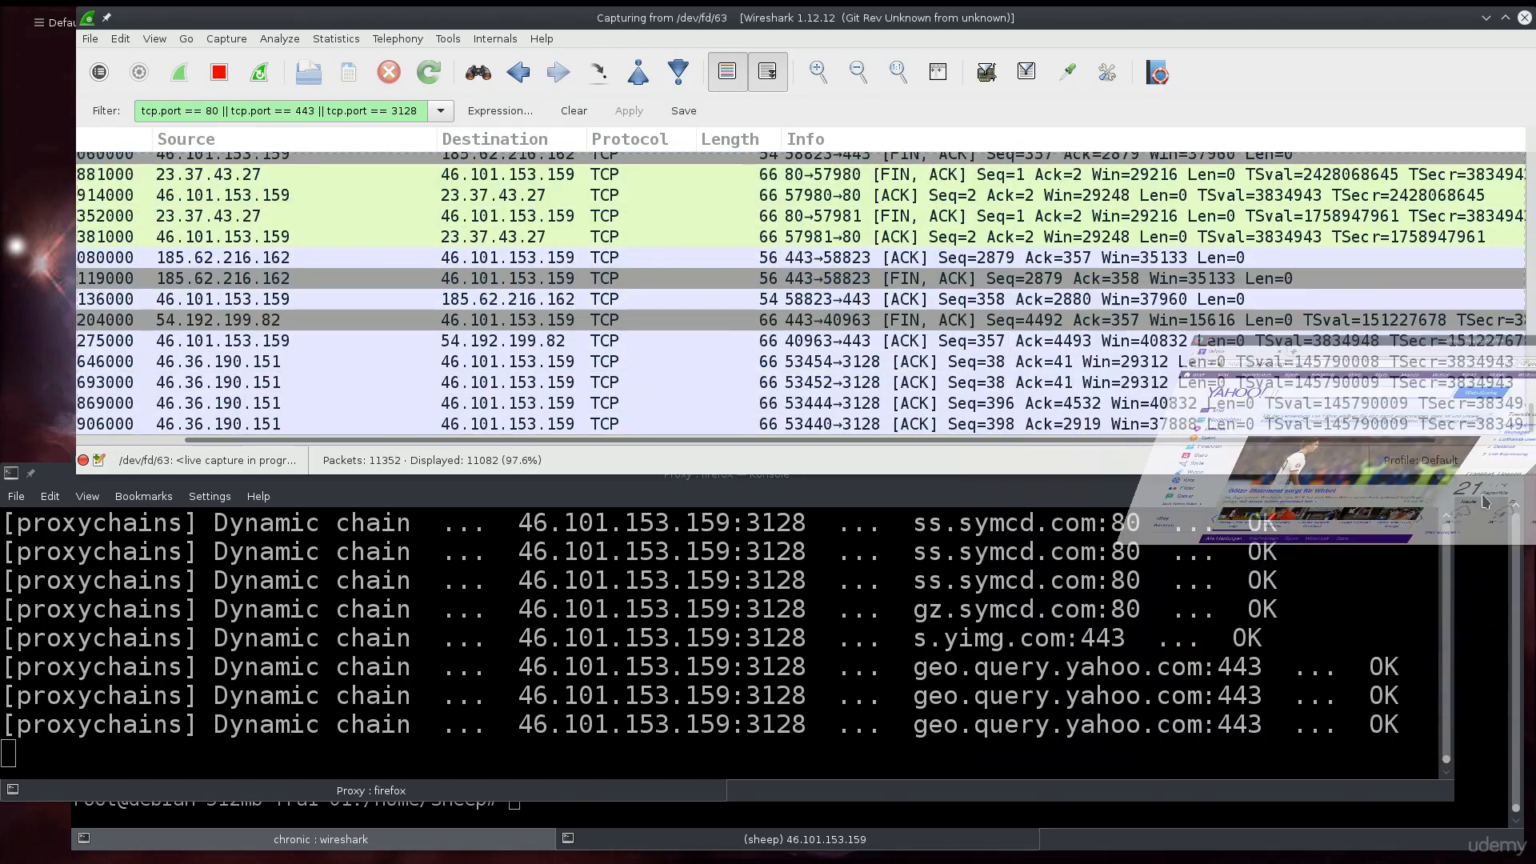
pyautogui.write('firefo')
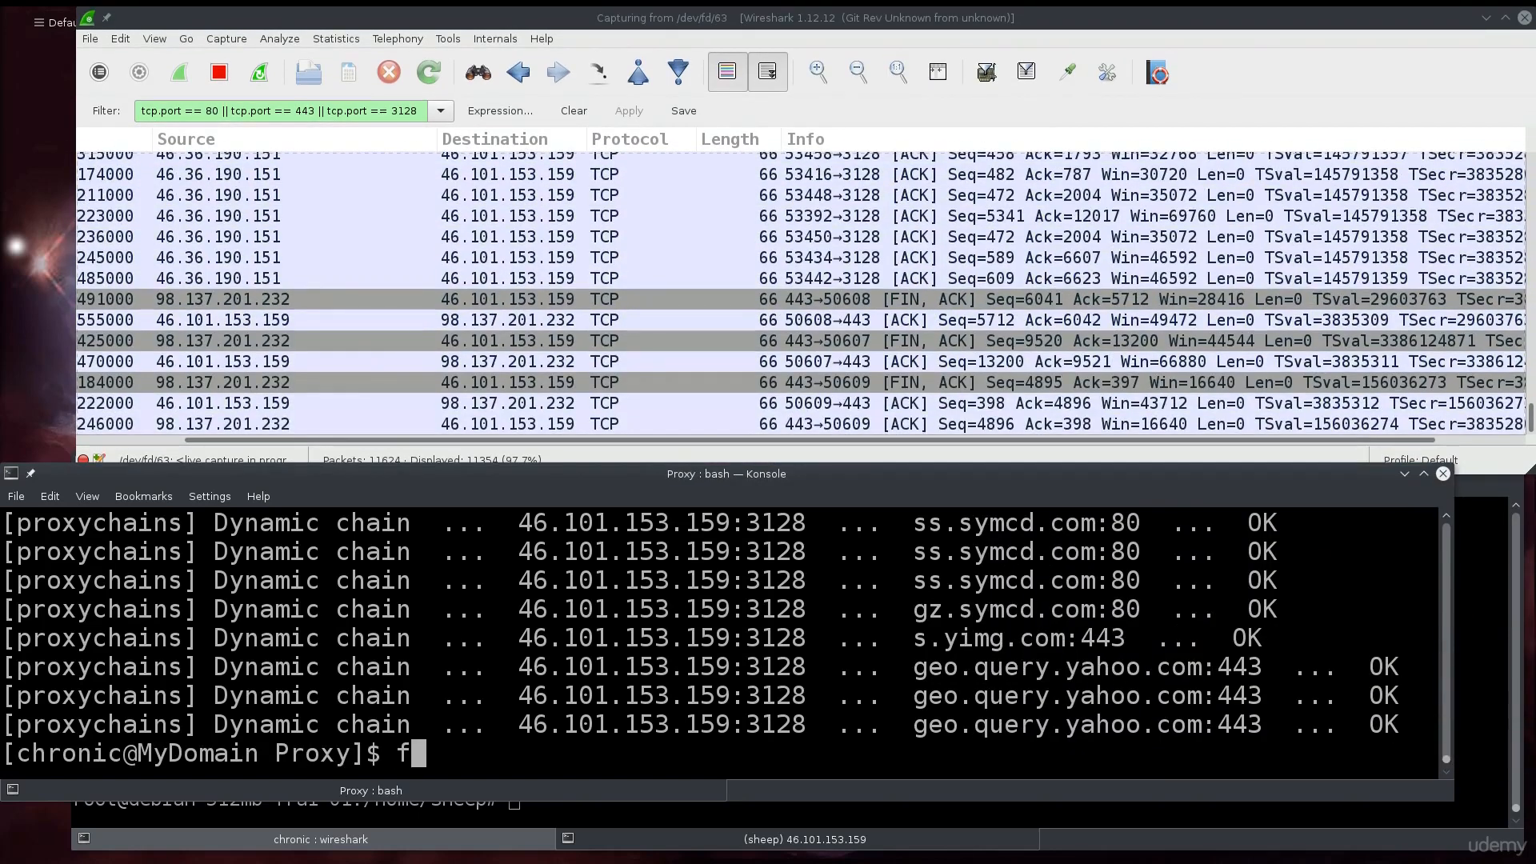
pyautogui.press('BackSpace')
pyautogui.press('BackSpace')
pyautogui.press('BackSpace')
pyautogui.press('BackSpace')
pyautogui.press('BackSpace')
pyautogui.press('BackSpace')
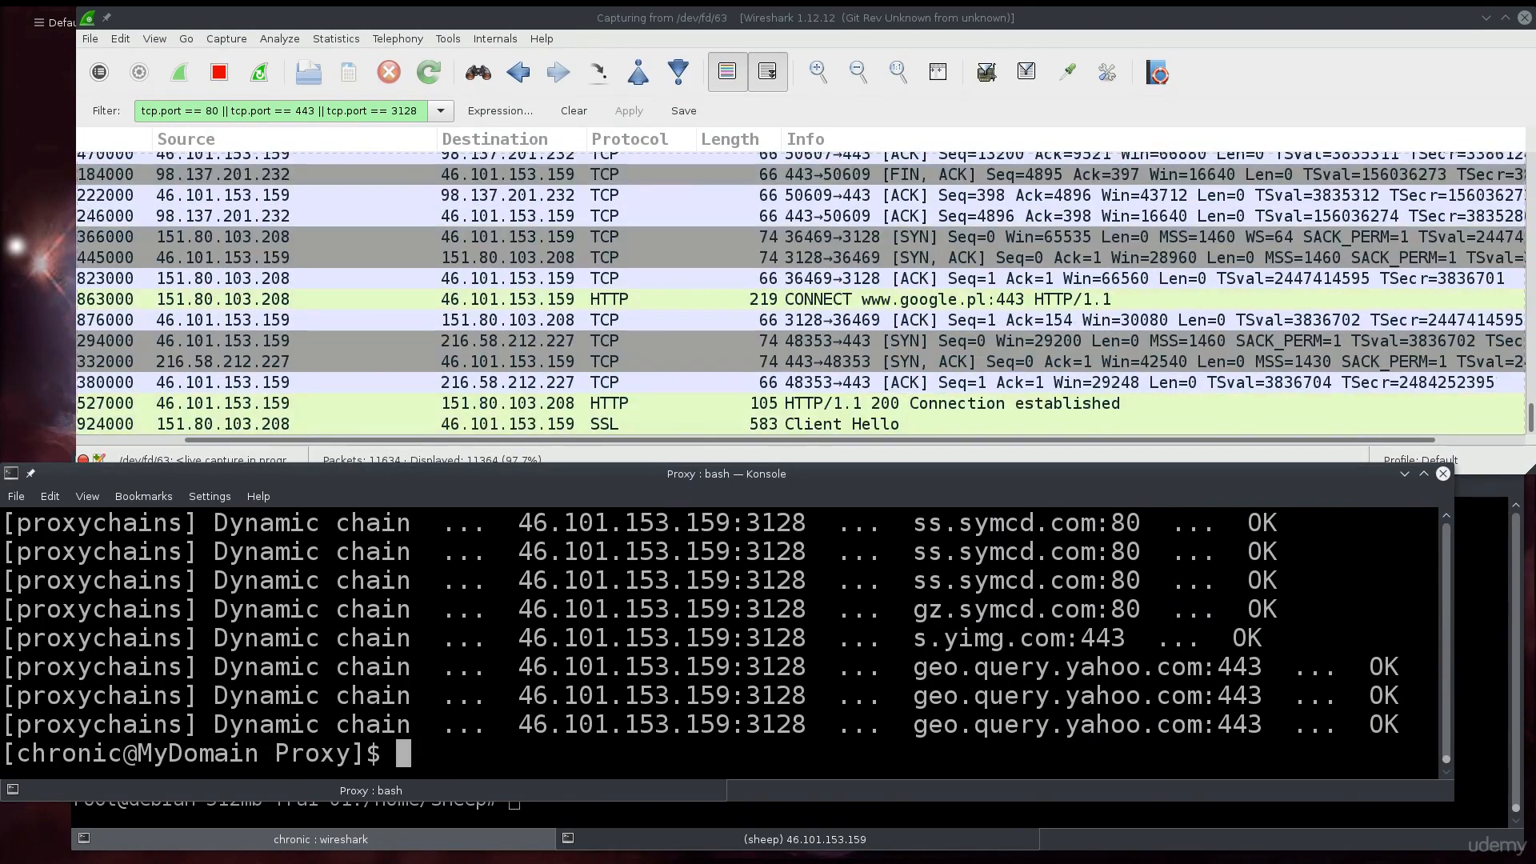
pyautogui.press('Up')
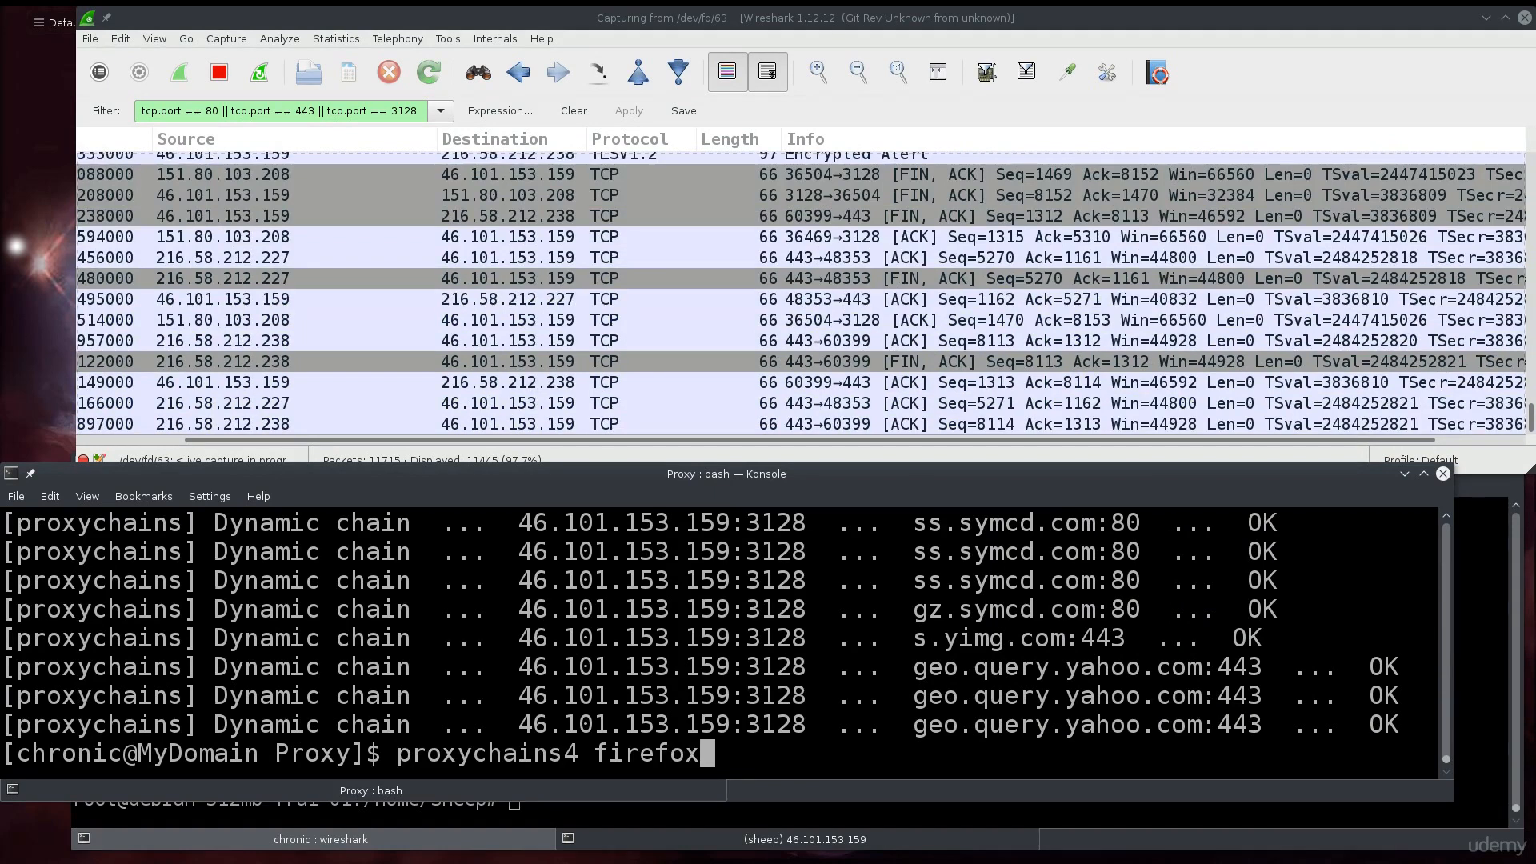
pyautogui.press('Up')
pyautogui.press('Return')
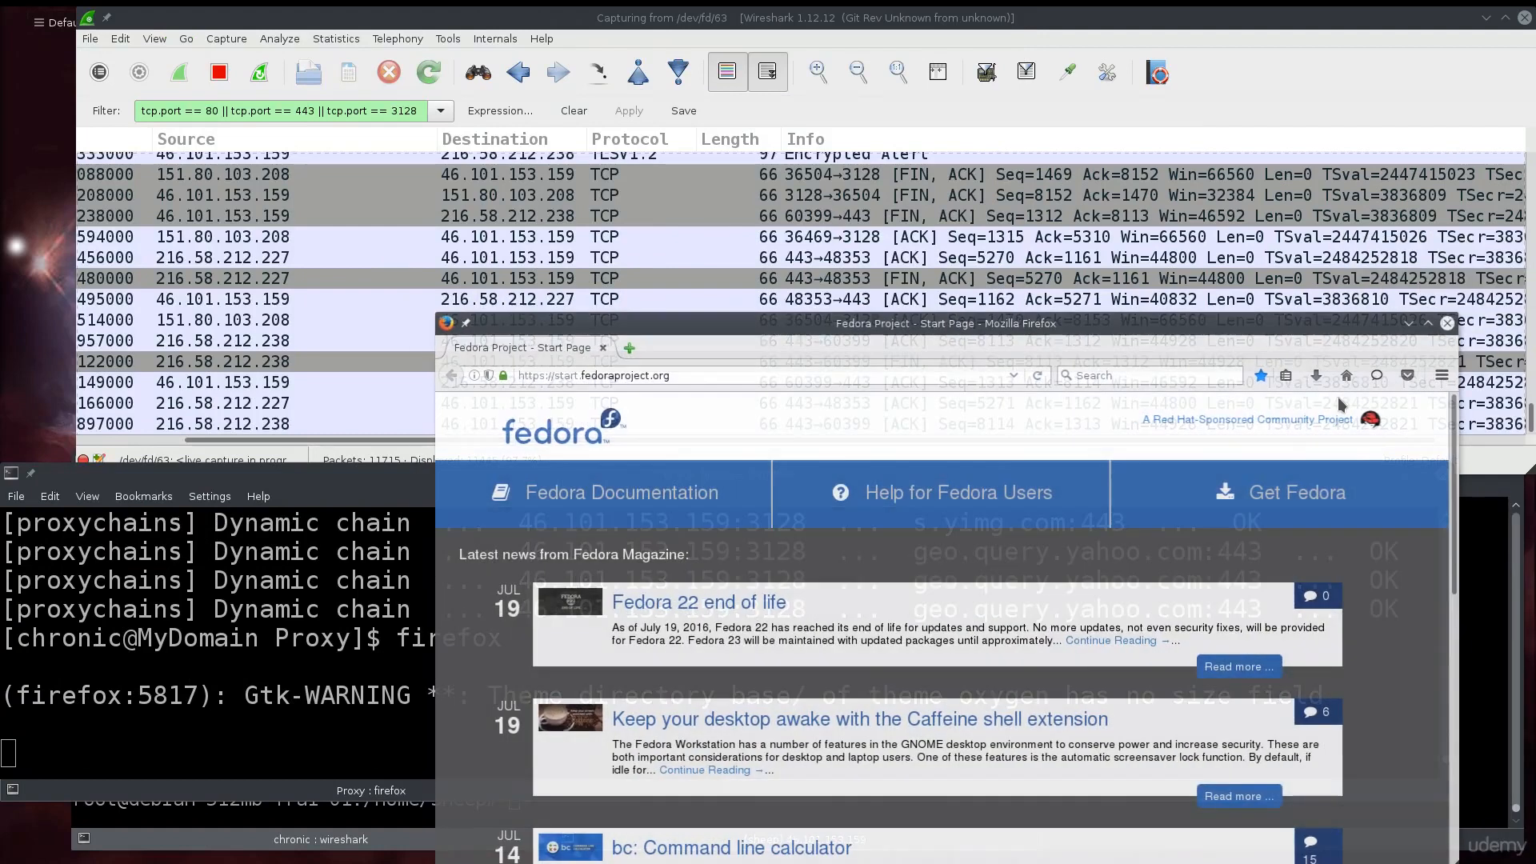
# - Search DuckDuckGo for 'what is my ip'
pyautogui.click(1228, 375)
pyautogui.write('what is my ip')
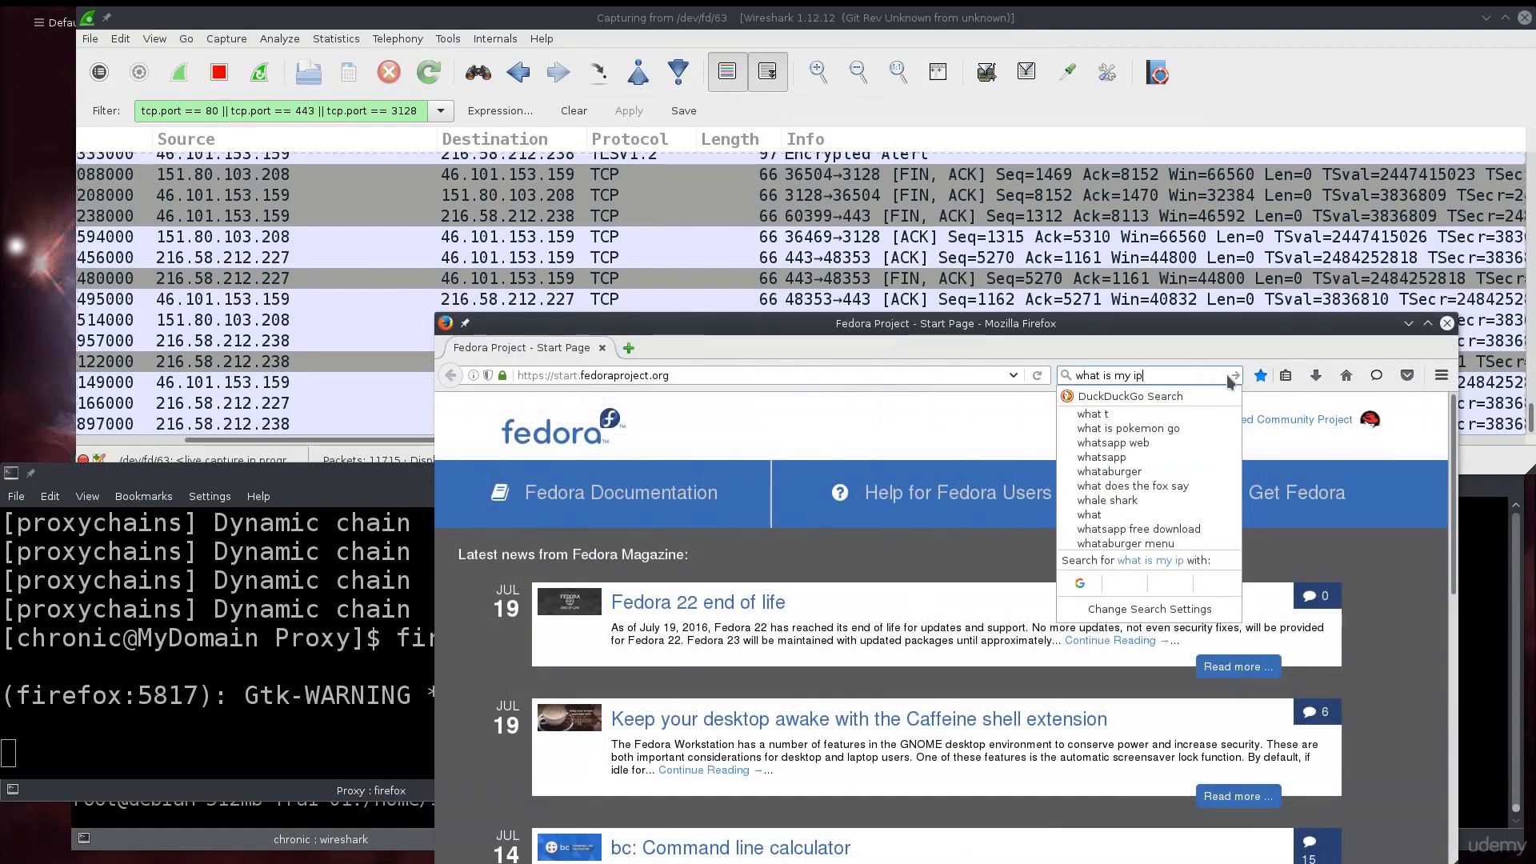
pyautogui.press('Return')
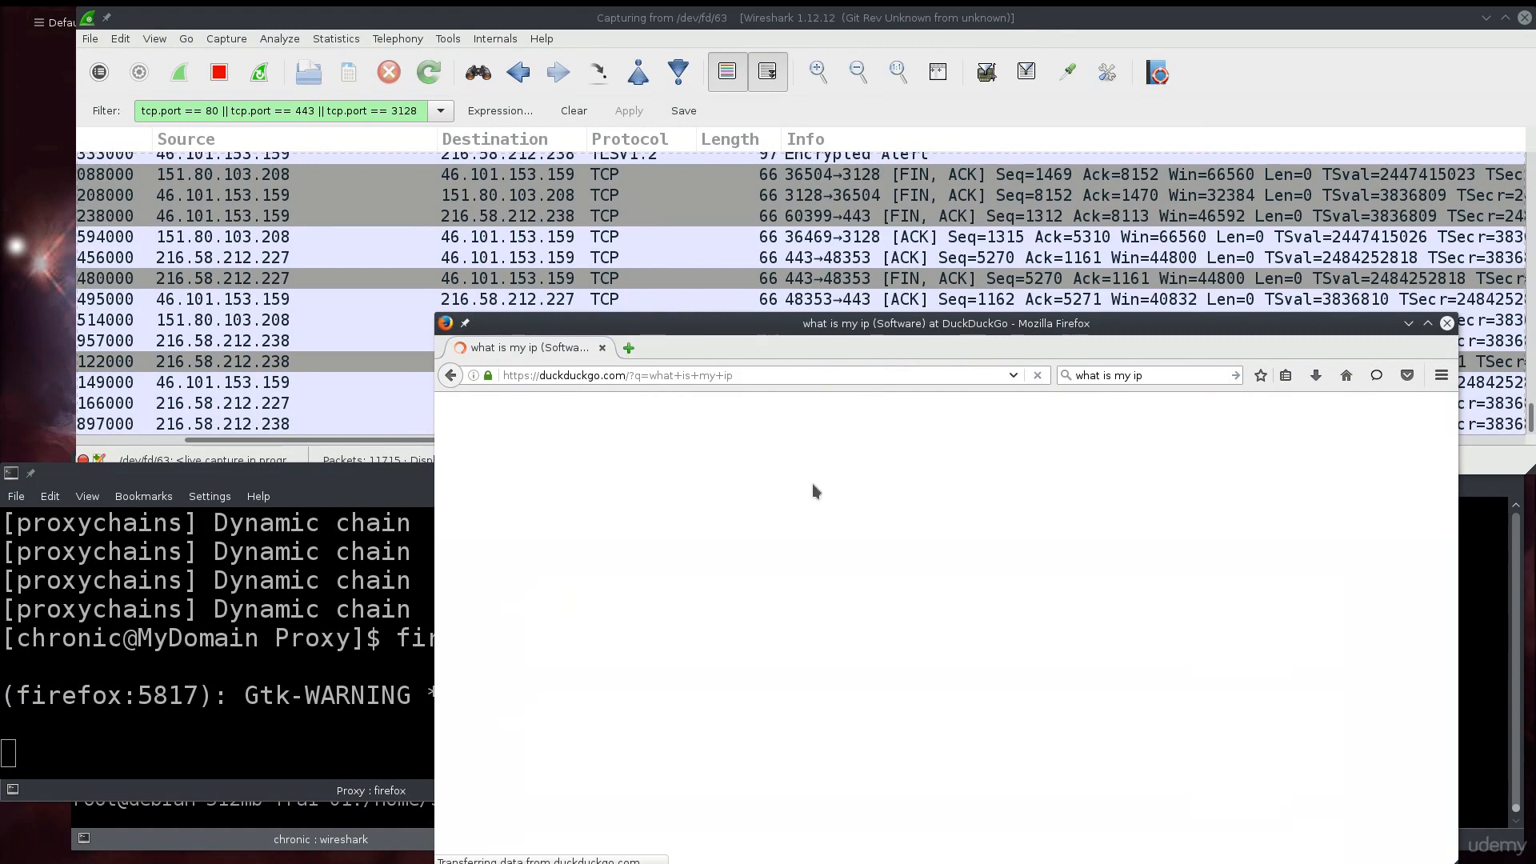
# - Copy the reported IP address 46.36.190.151 from the DuckDuckGo answer
pyautogui.moveTo(617, 496); pyautogui.dragTo(675, 496)
pyautogui.rightClick(676, 497)
pyautogui.click(732, 513)
pyautogui.moveTo(1119, 326); pyautogui.dragTo(1078, 326)
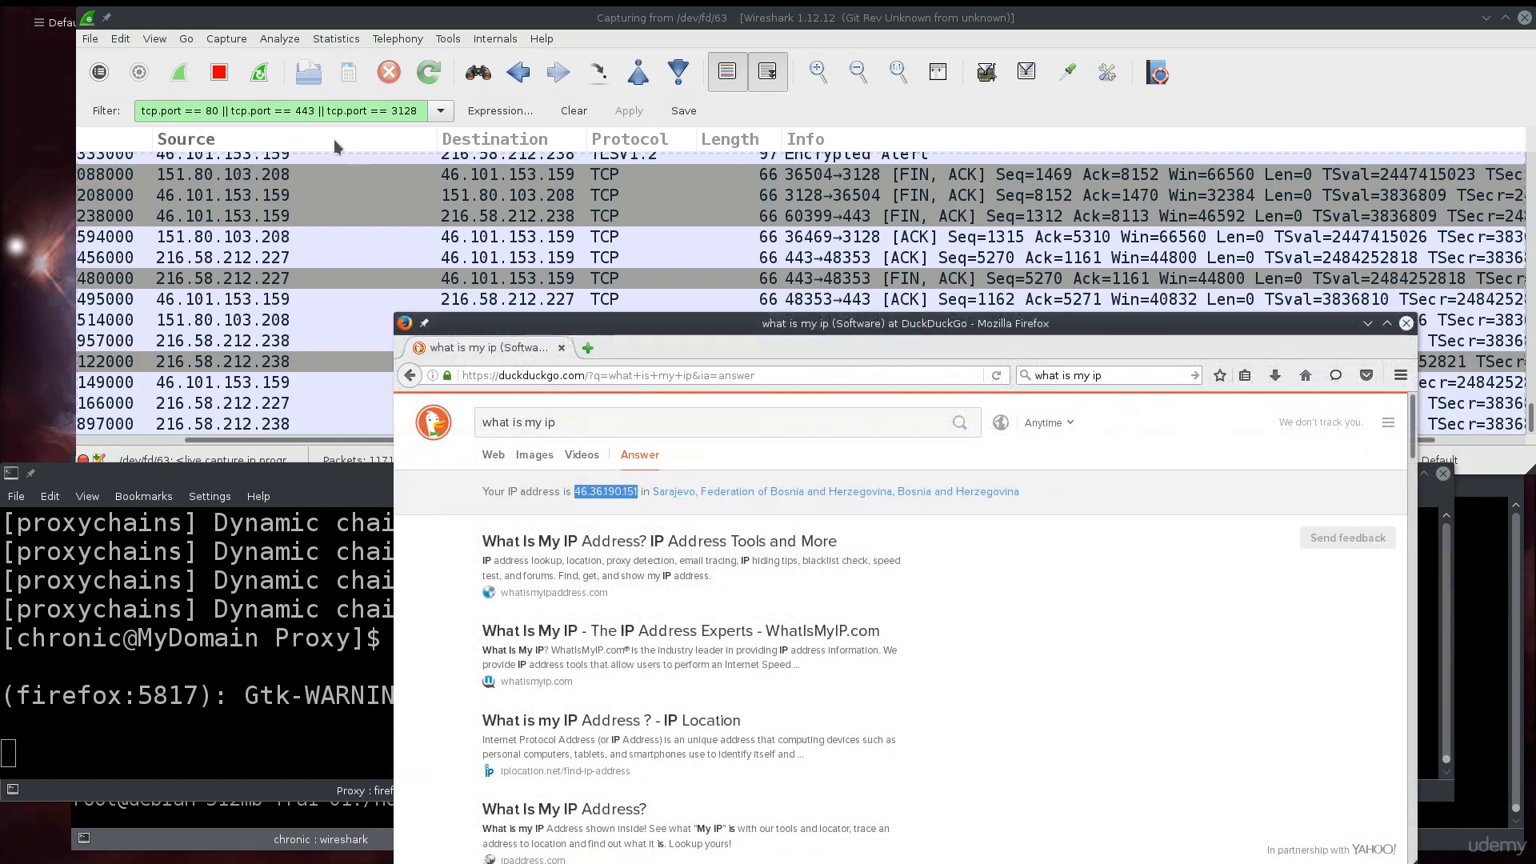
pyautogui.click(417, 112)
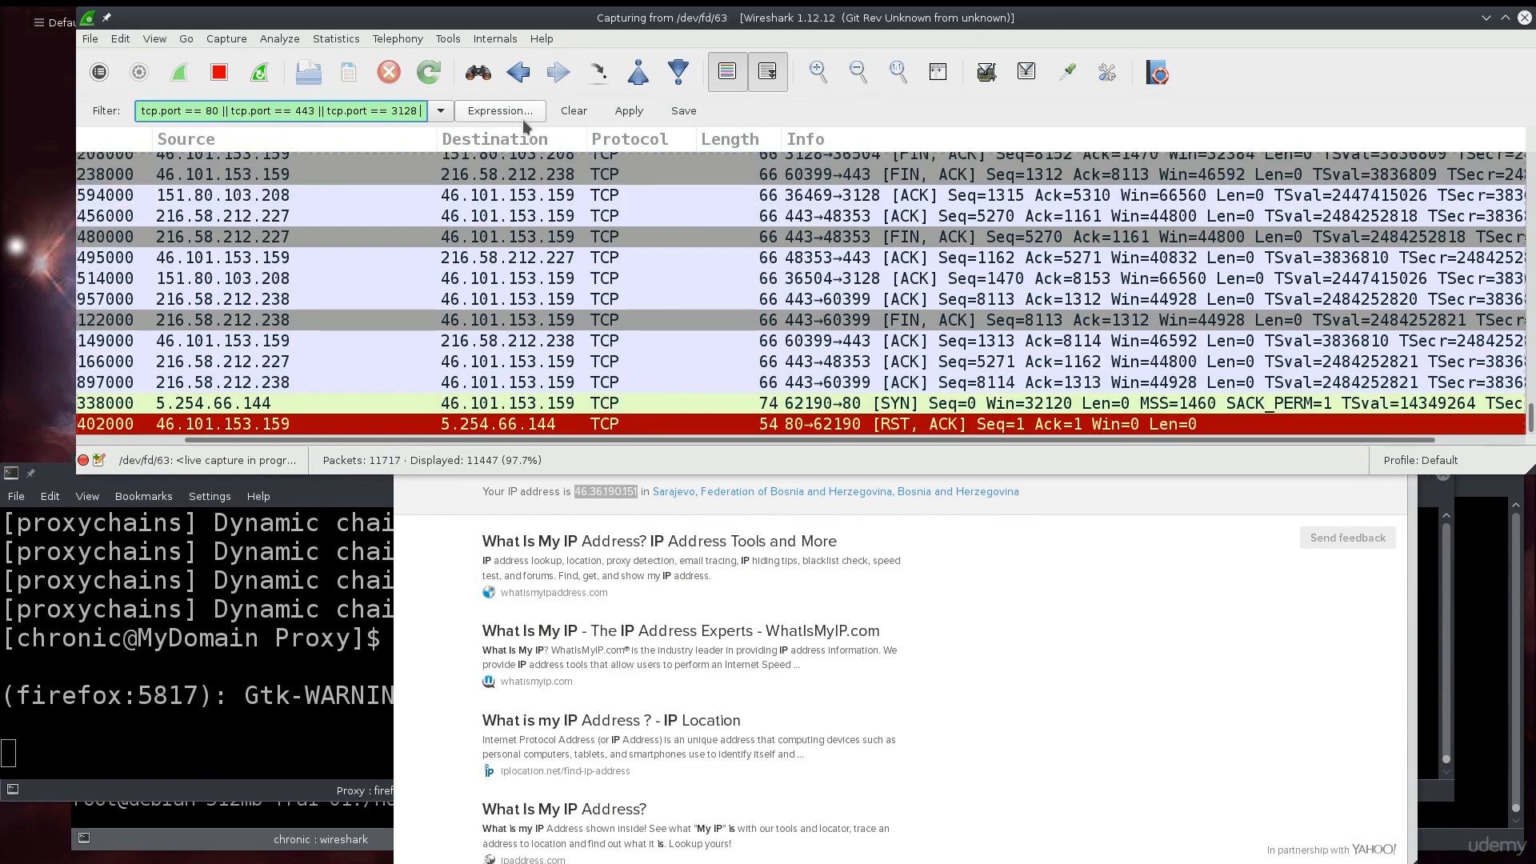
# - Wrap the existing display filter in brackets and append '&& ip.src'
pyautogui.write('||')
pyautogui.press('BackSpace')
pyautogui.press('BackSpace')
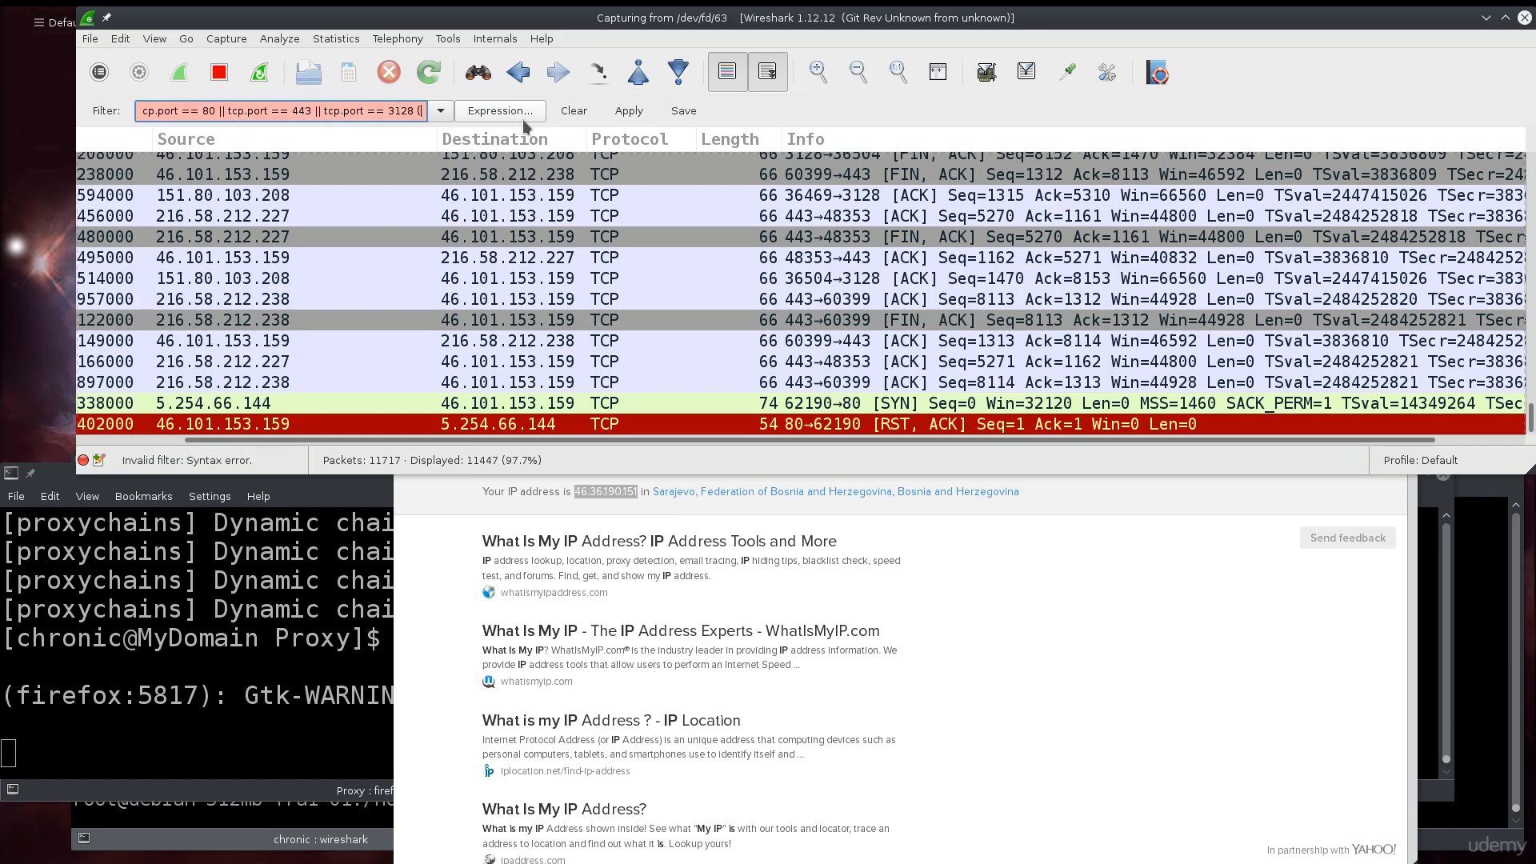
pyautogui.write(')')
pyautogui.press('Home')
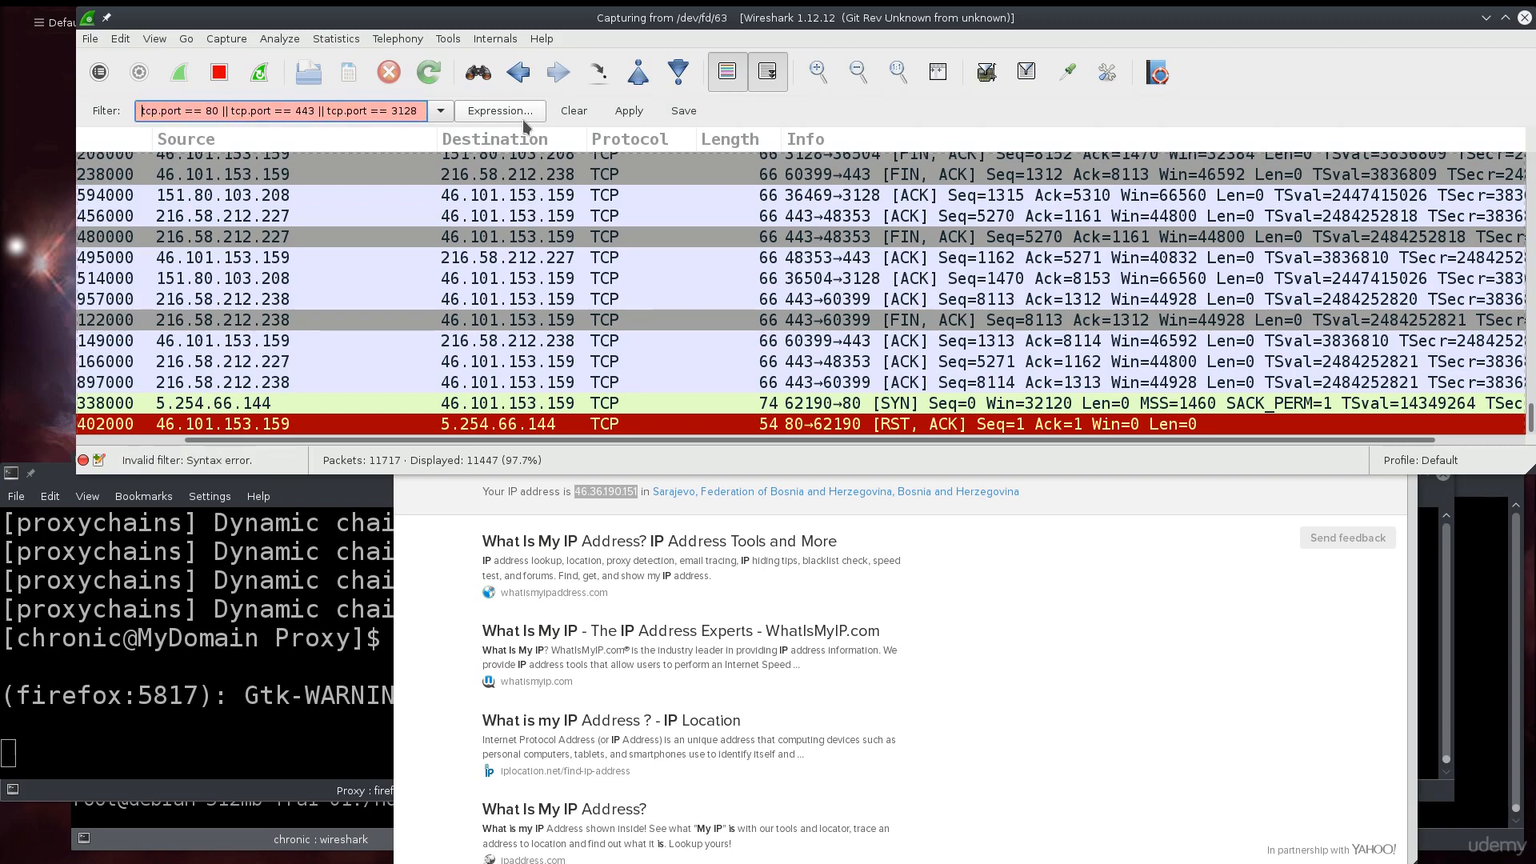
pyautogui.write('(')
pyautogui.press('End')
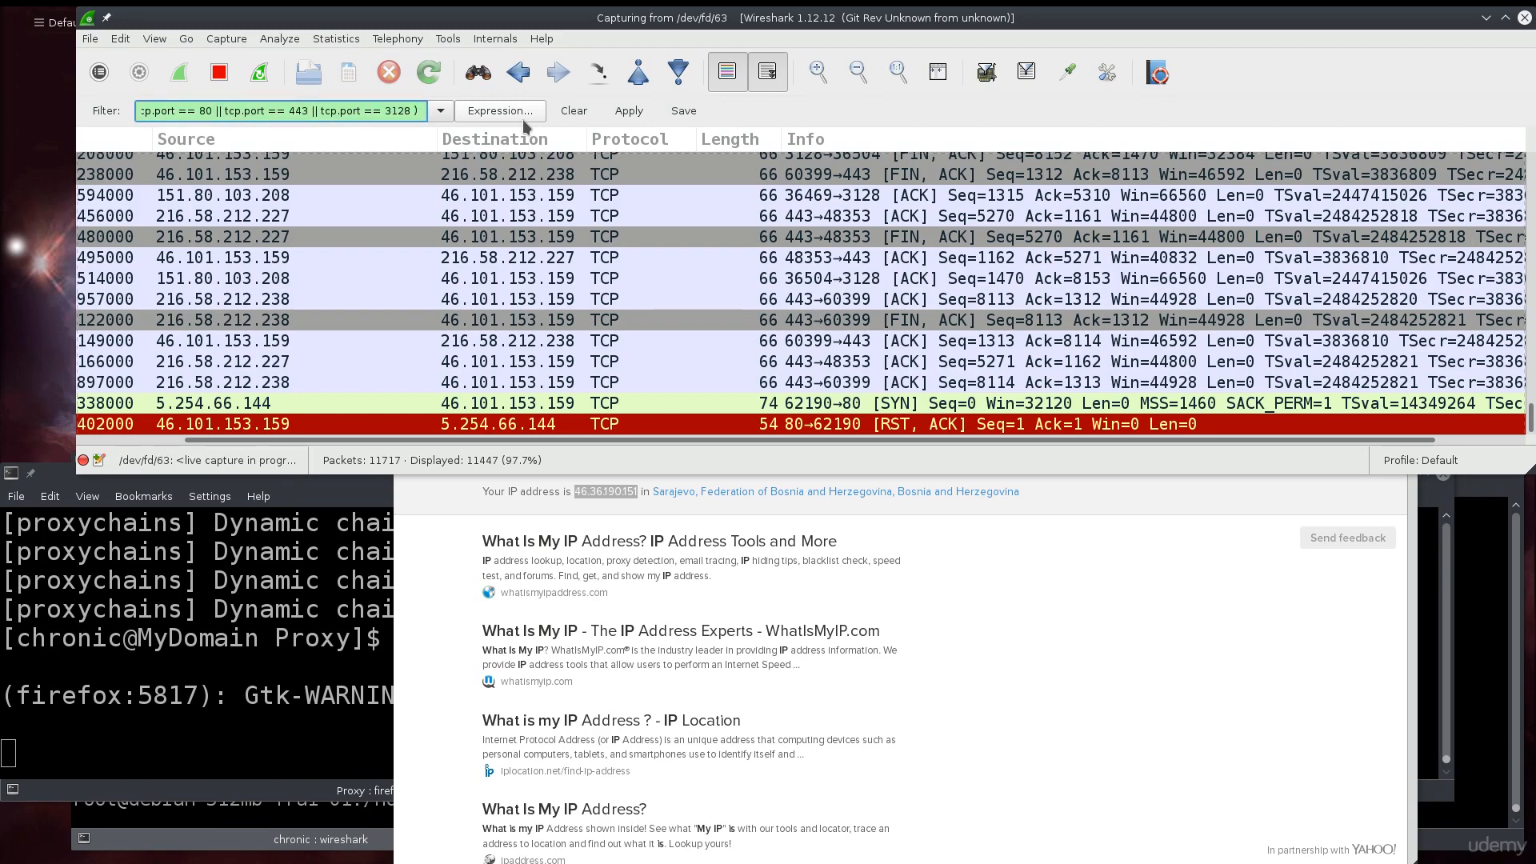
pyautogui.write('&& ')
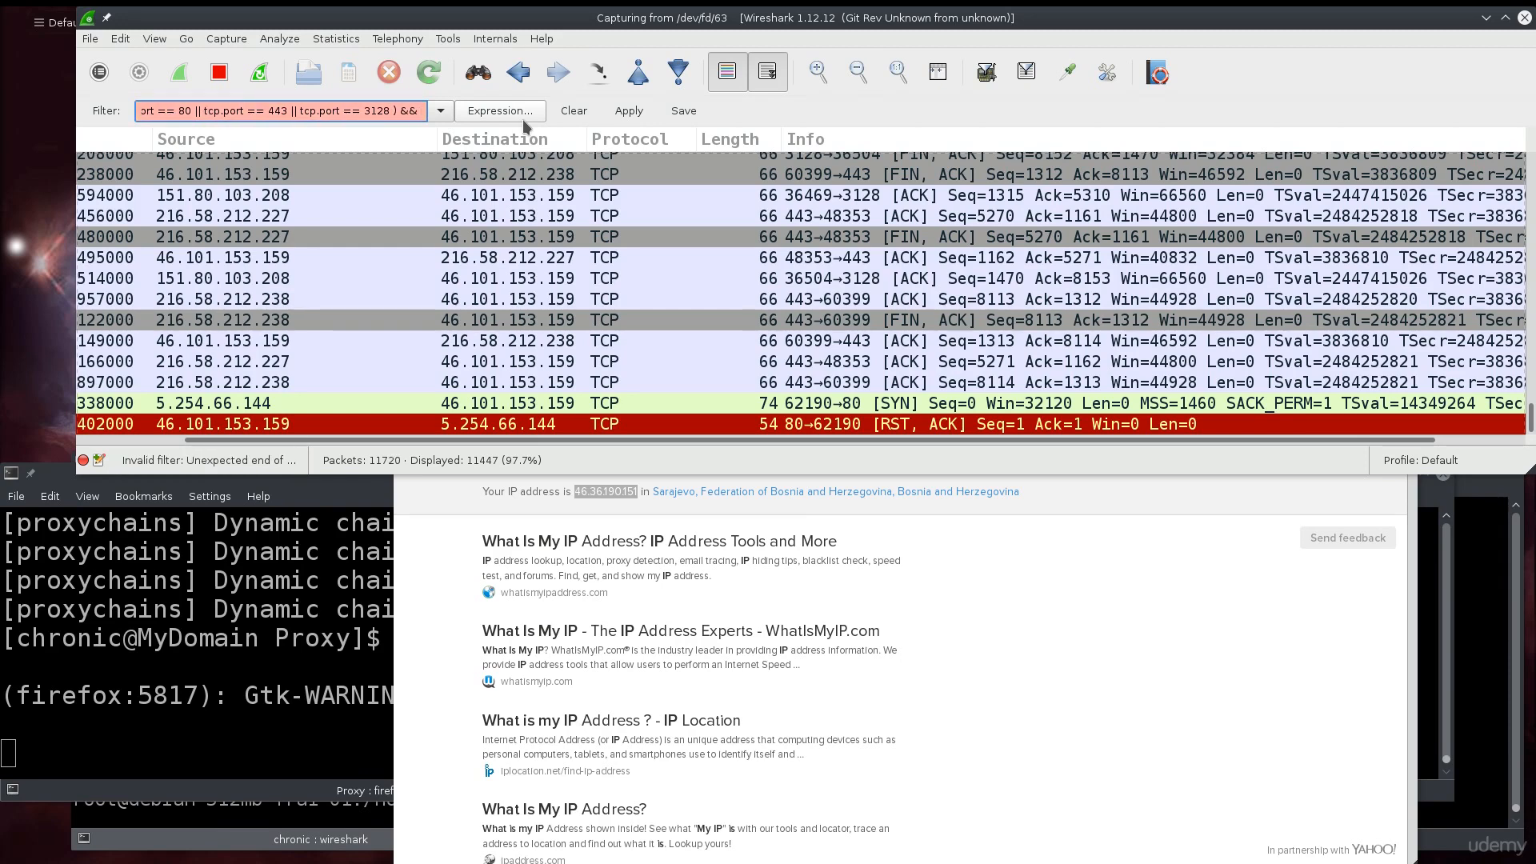
pyautogui.write('ip.')
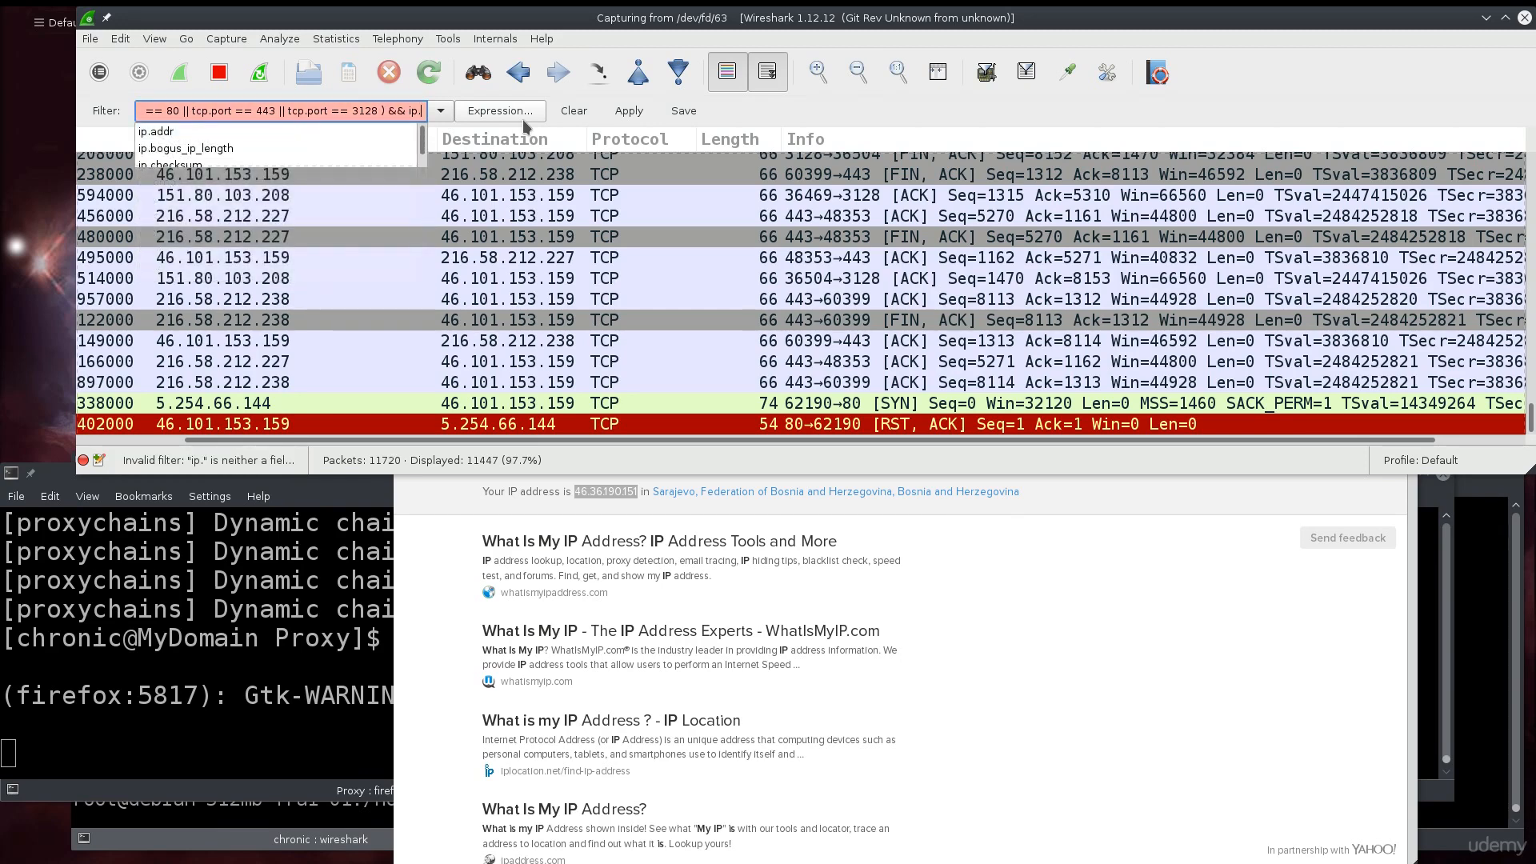
pyautogui.write('src')
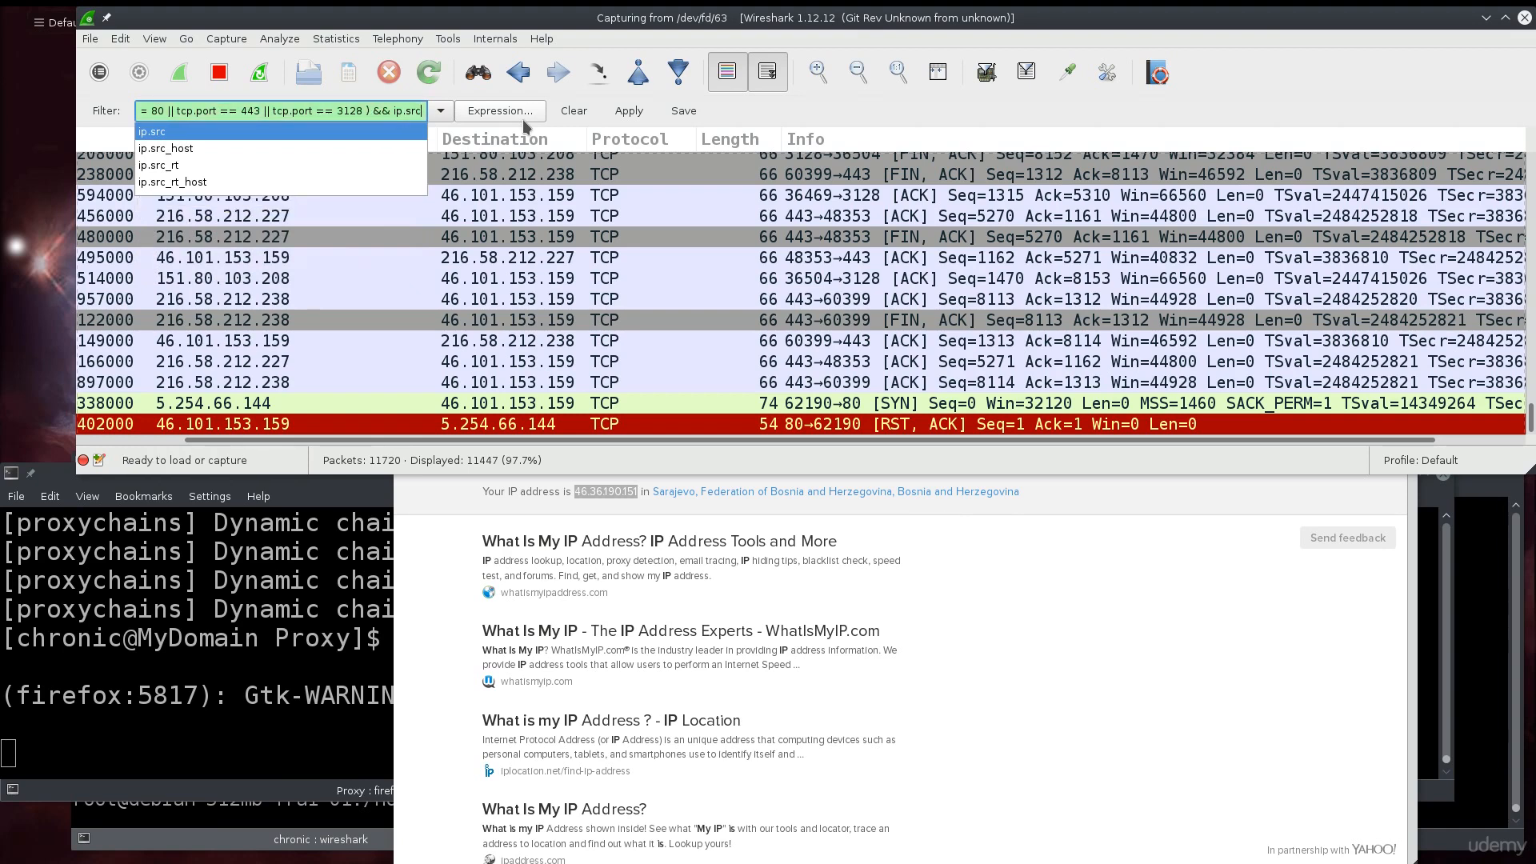
# - Rework the filter ending to '|| ip.src == 46.36.190.151', removing the brackets and pasting the IP
pyautogui.press('Left')
pyautogui.press('Left')
pyautogui.press('Left')
pyautogui.press('BackSpace')
pyautogui.press('BackSpace')
pyautogui.press('BackSpace')
pyautogui.press('BackSpace')
pyautogui.press('BackSpace')
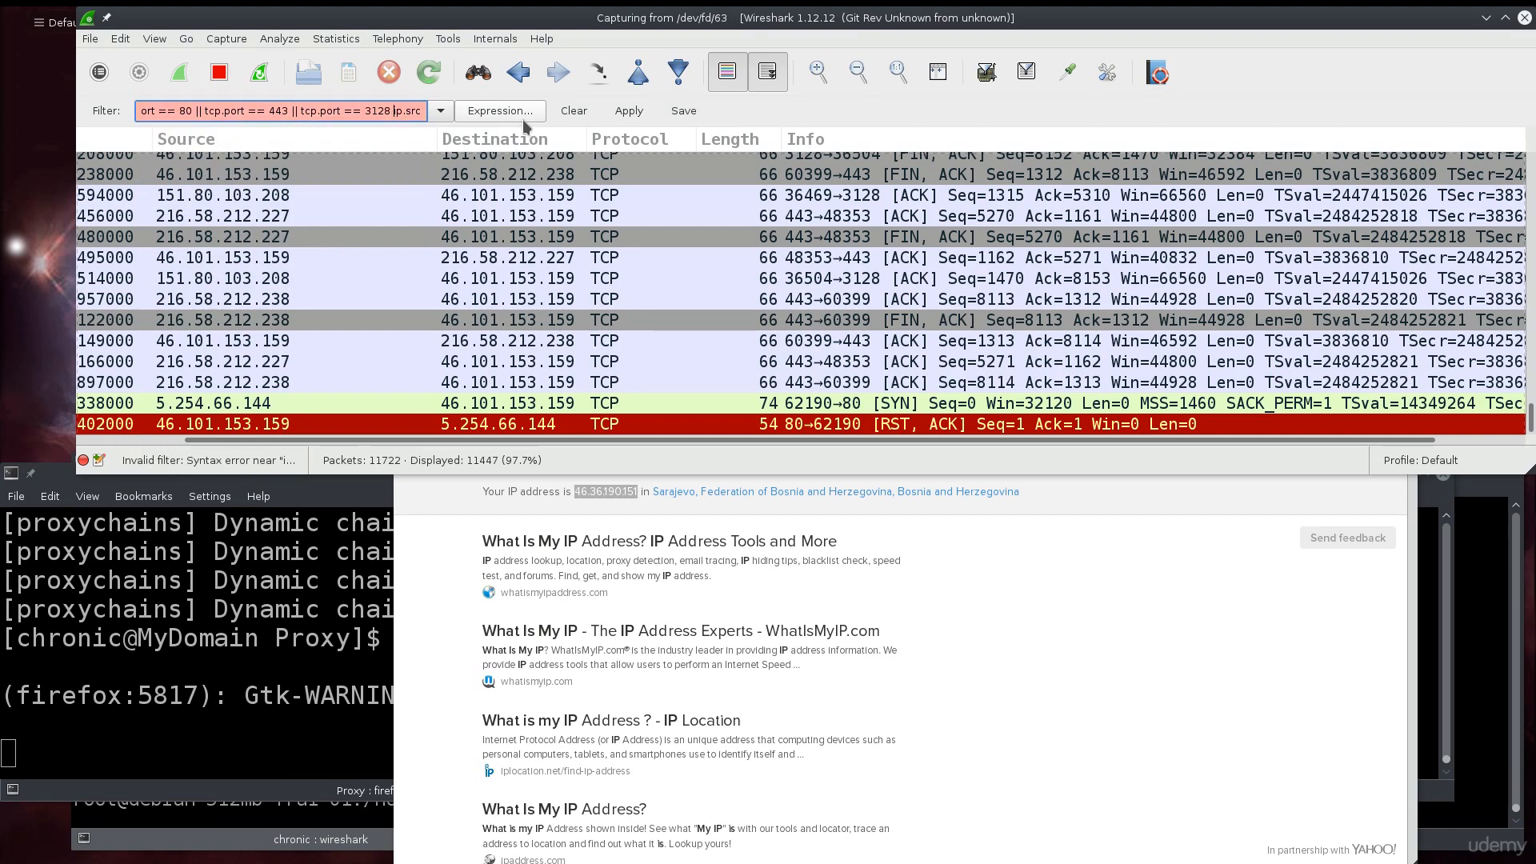
pyautogui.write('||')
pyautogui.press('Home')
pyautogui.press('Delete')
pyautogui.press('Delete')
pyautogui.press('Delete')
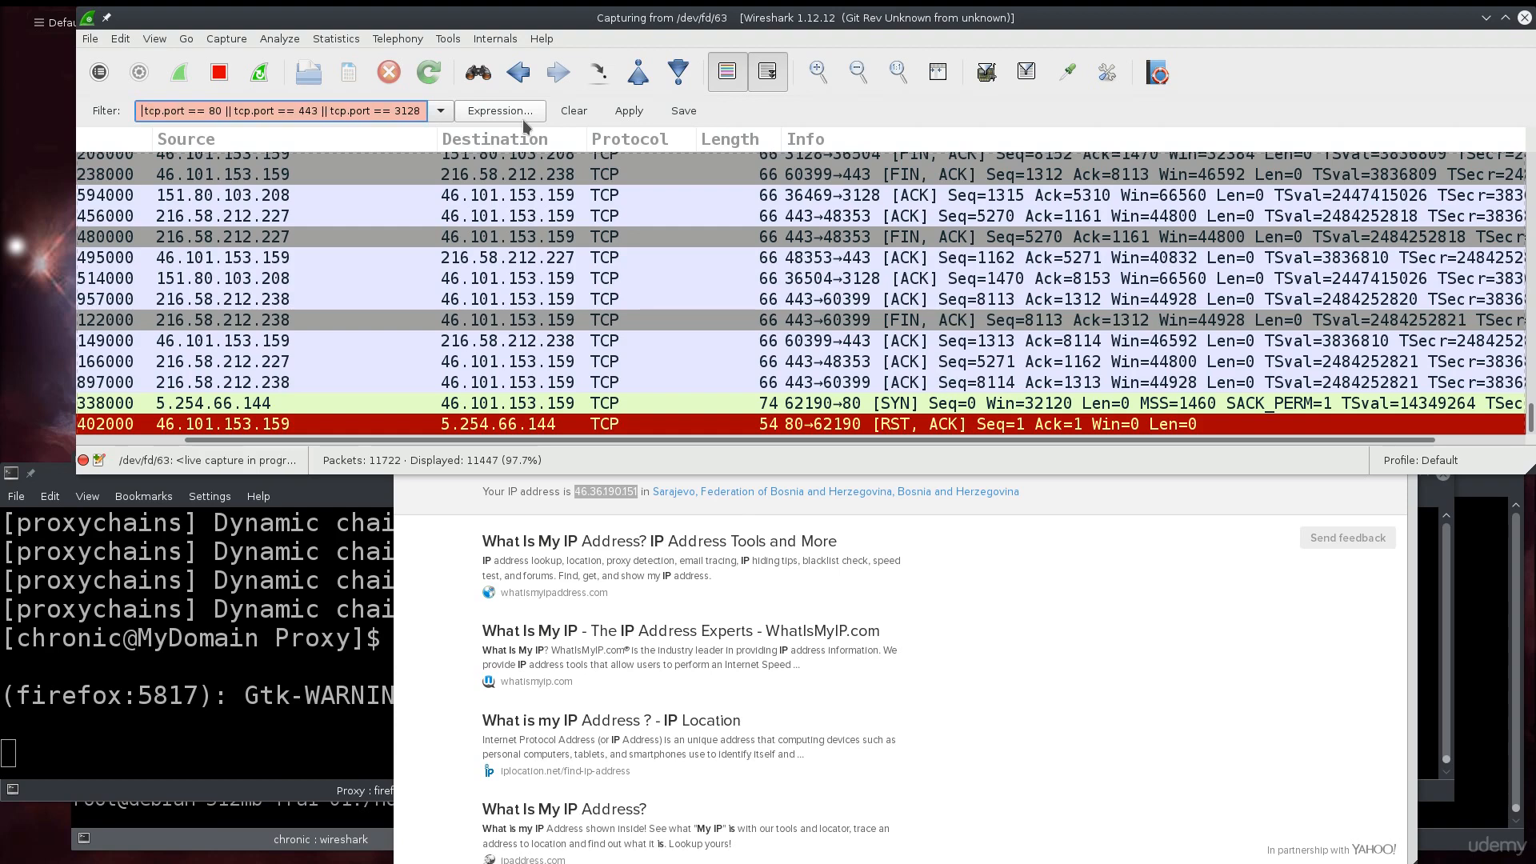
pyautogui.write('t')
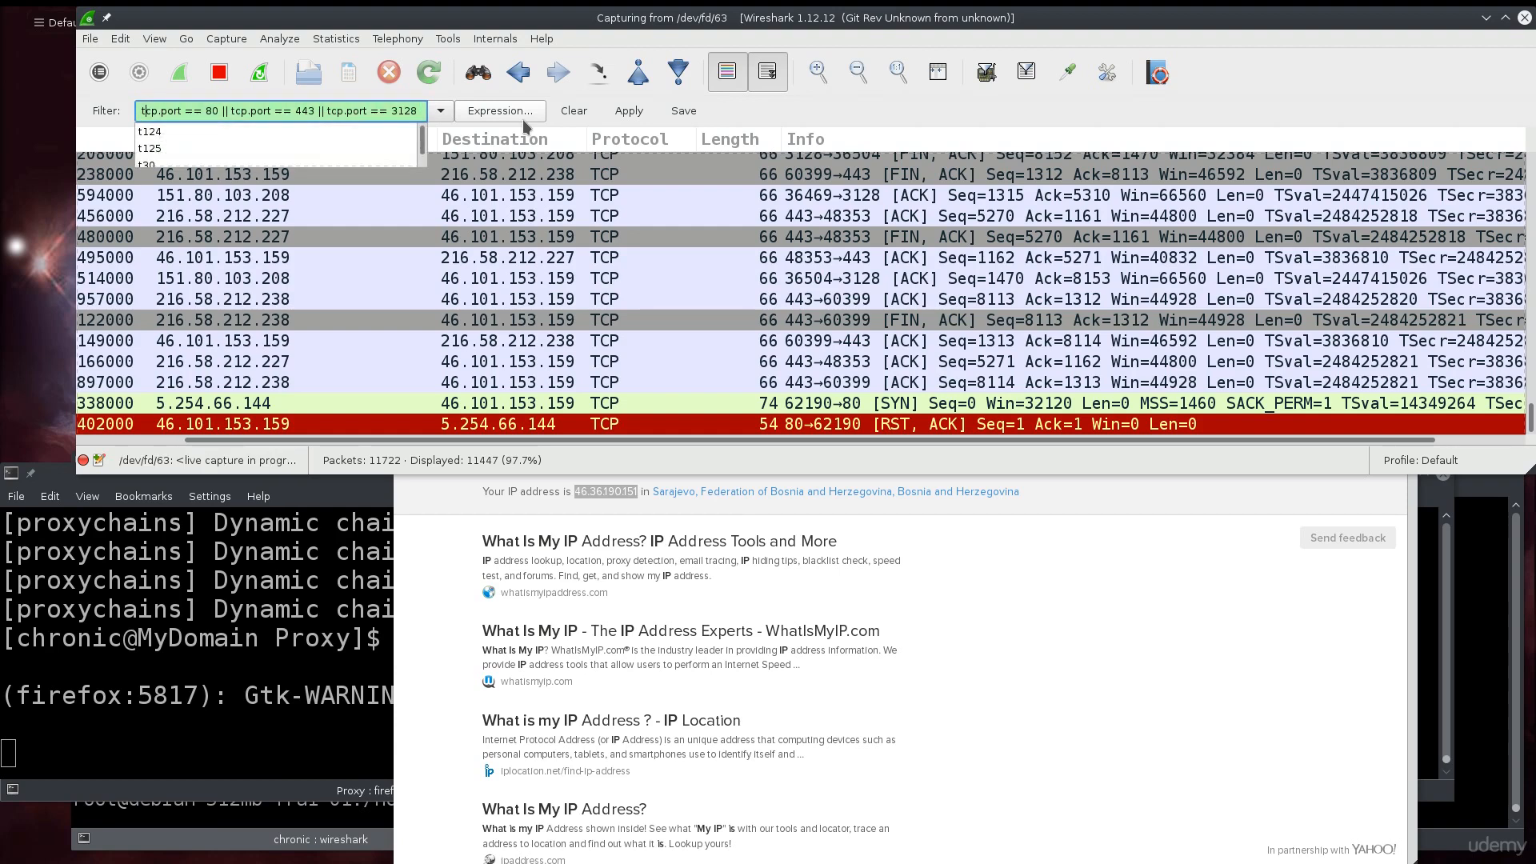
pyautogui.press('End')
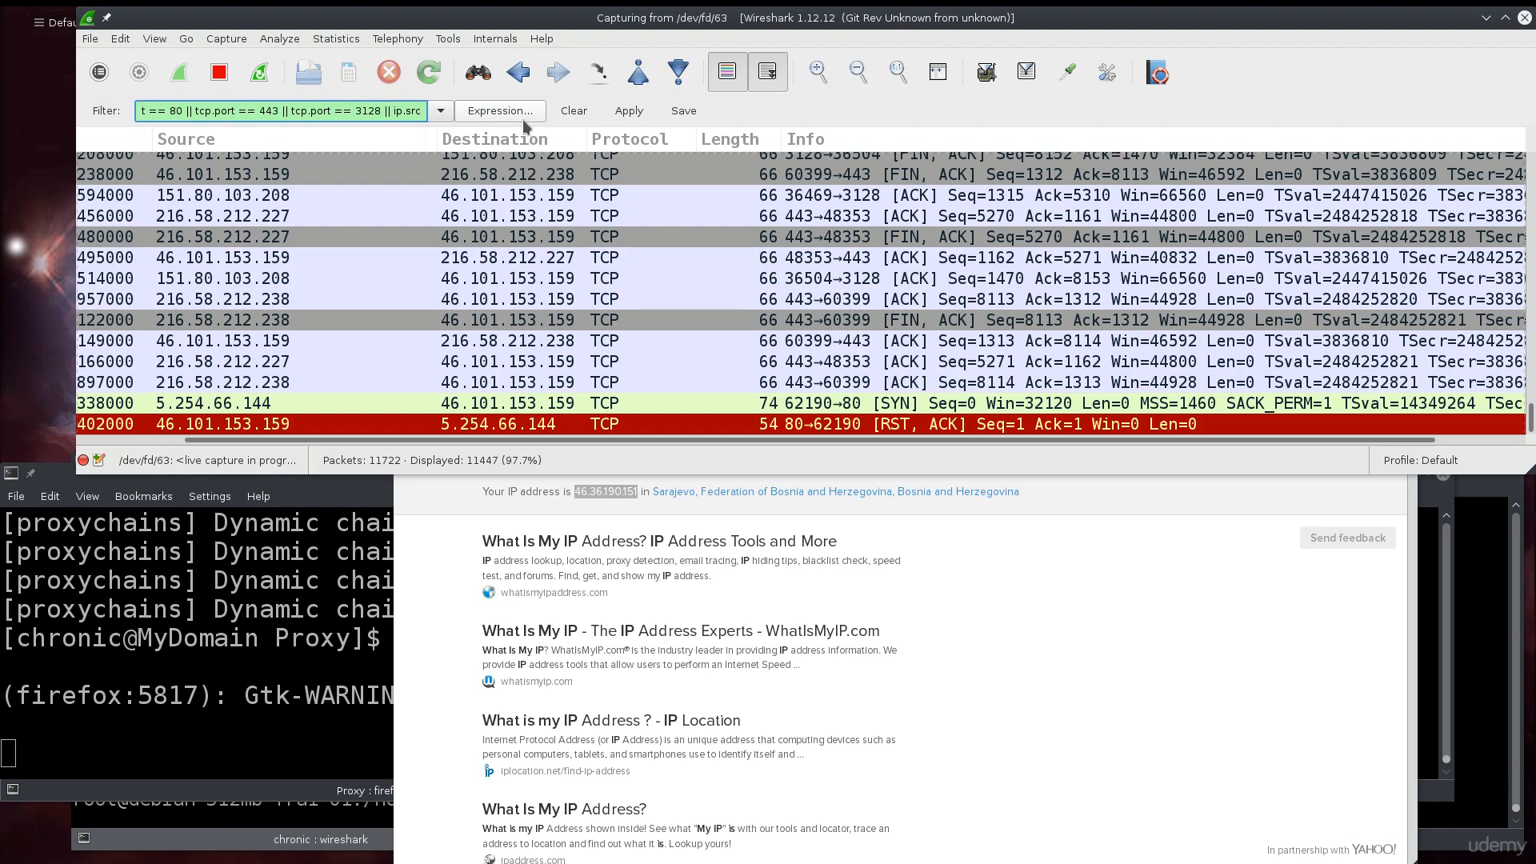
pyautogui.write('==')
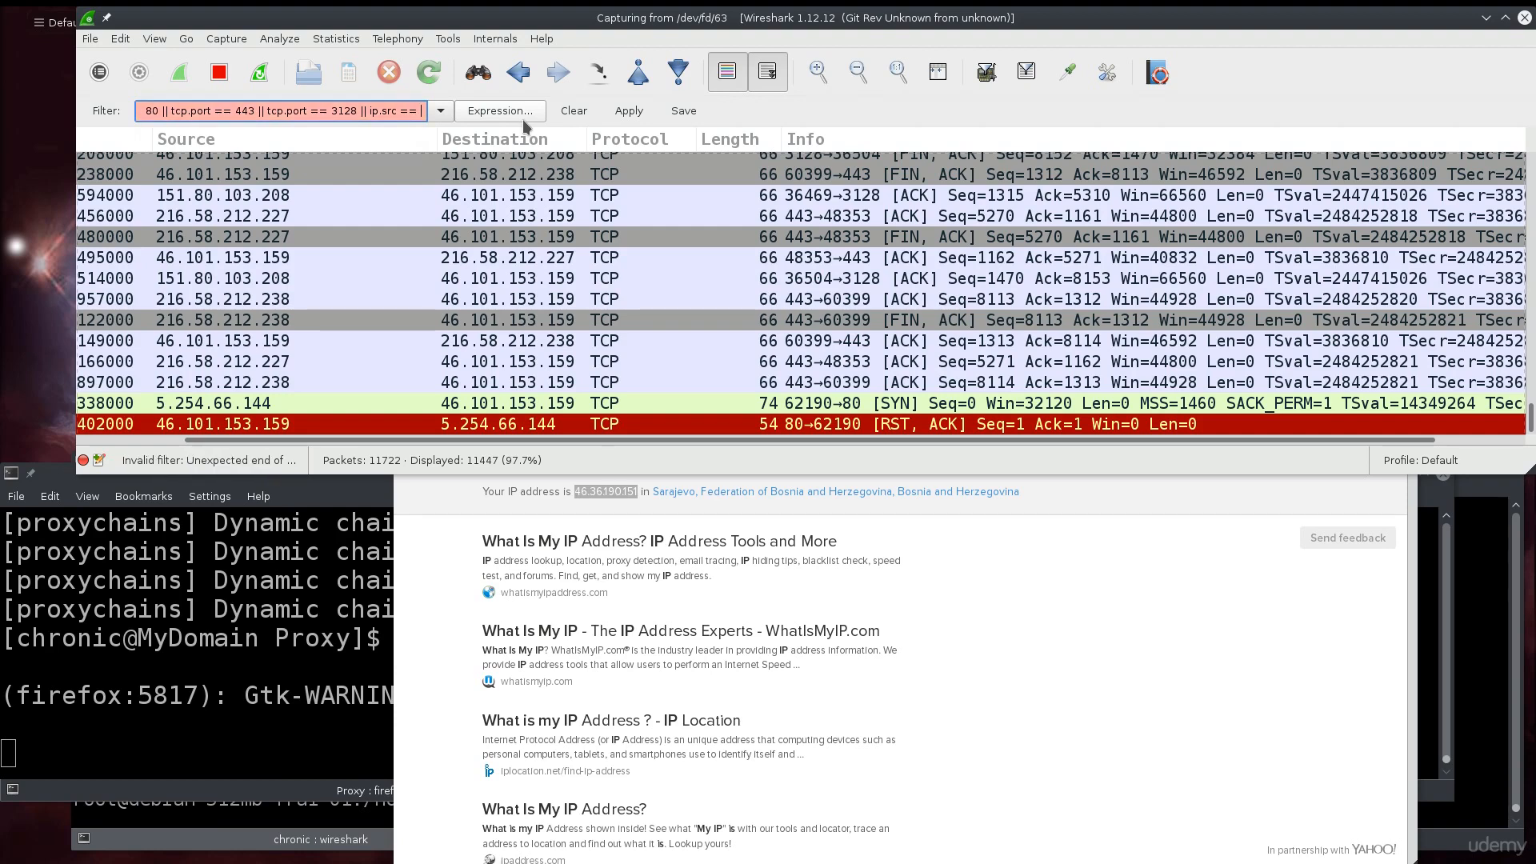
pyautogui.write('46.36.190.151')
pyautogui.write(':')
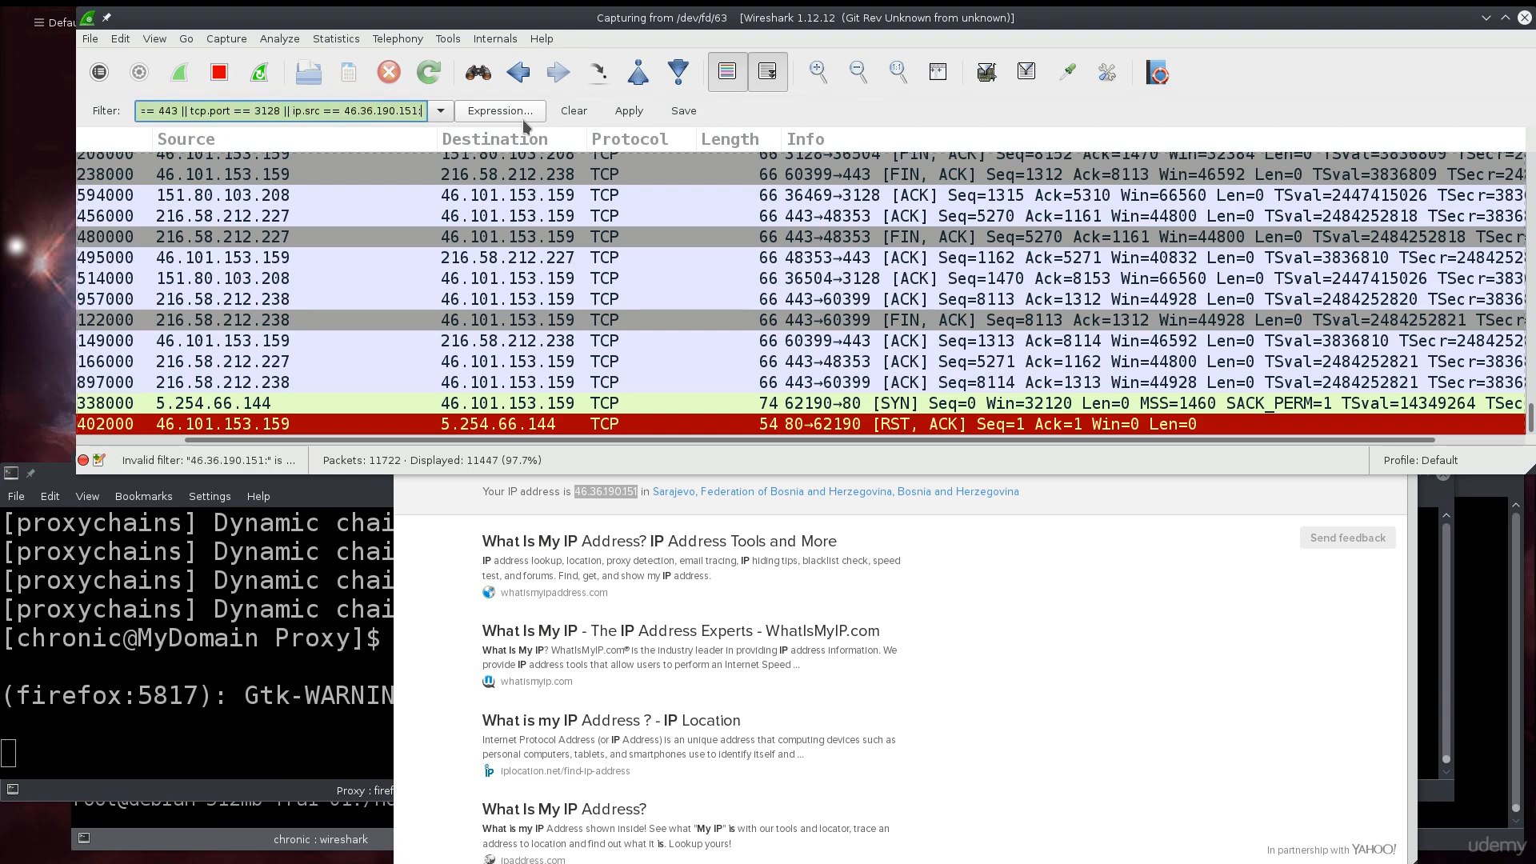
pyautogui.press('BackSpace')
# - Apply the updated display filter and scroll through the matching packets
pyautogui.click(617, 115)
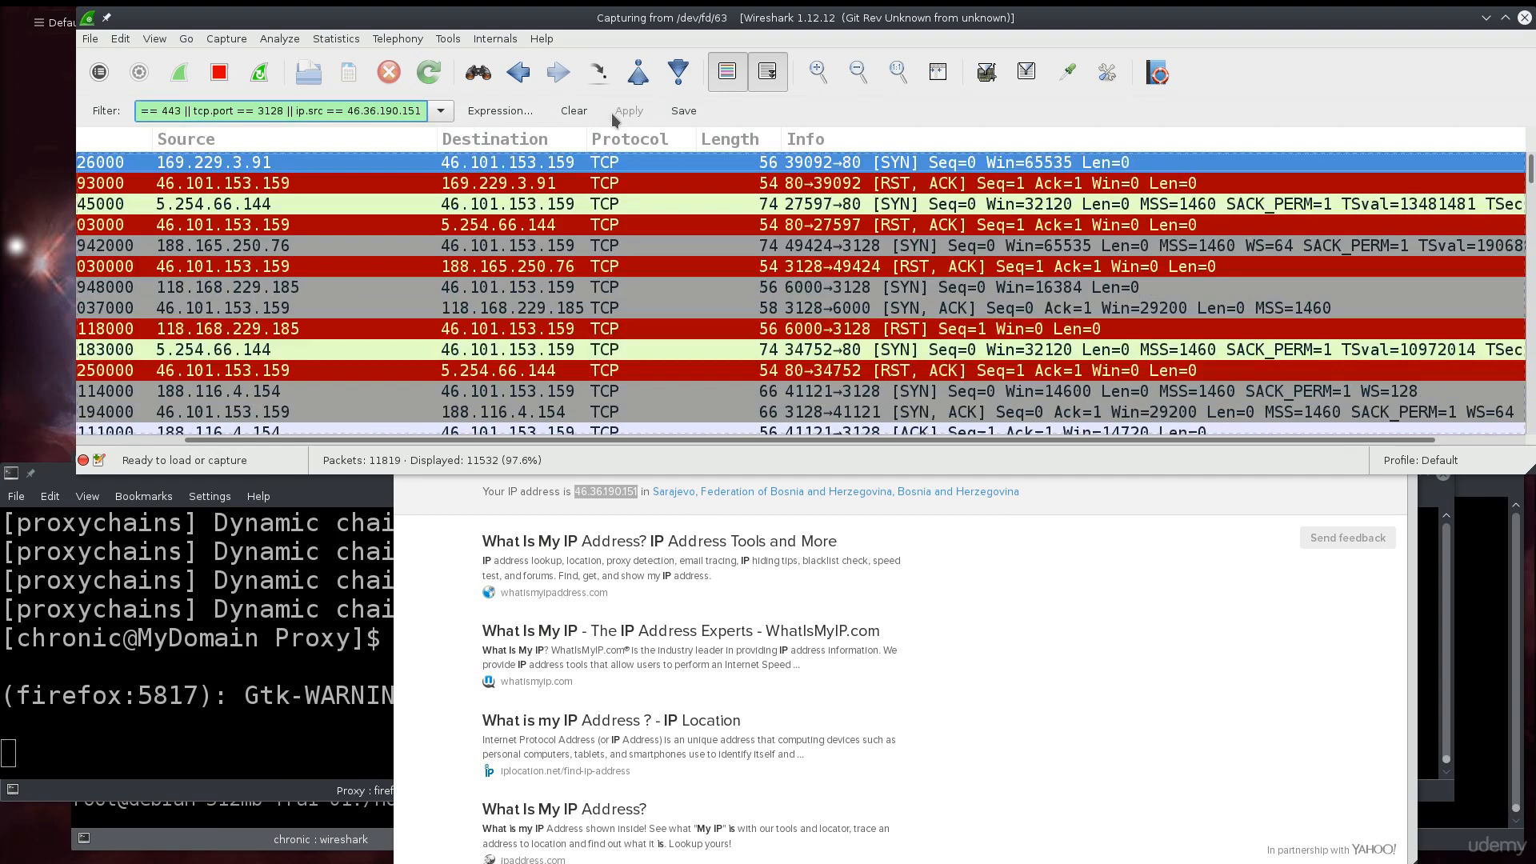
pyautogui.scroll(-20, 608, 294)
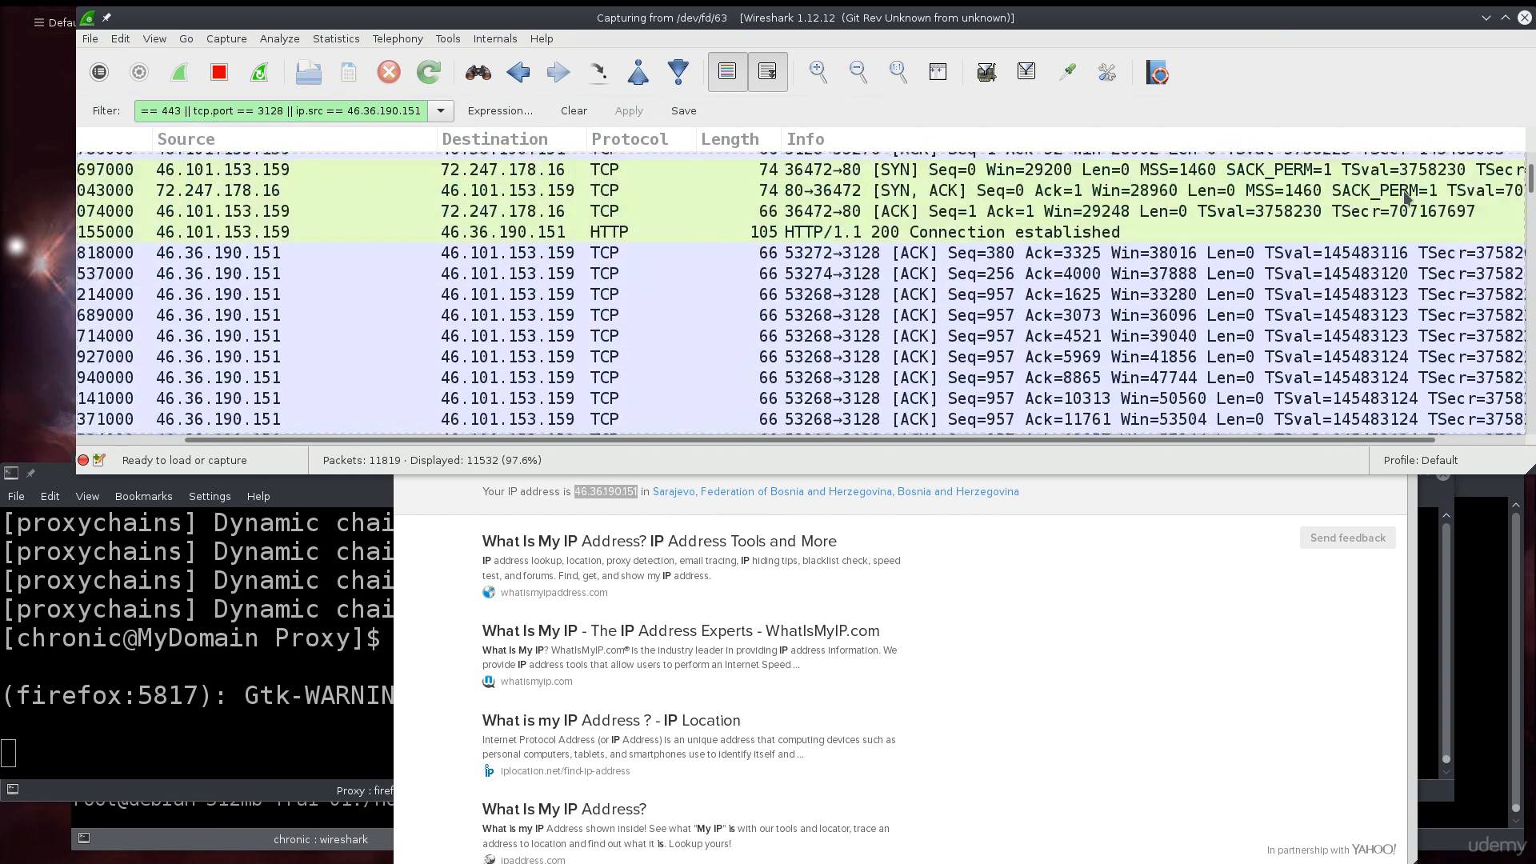
pyautogui.moveTo(1531, 180); pyautogui.dragTo(1530, 448)
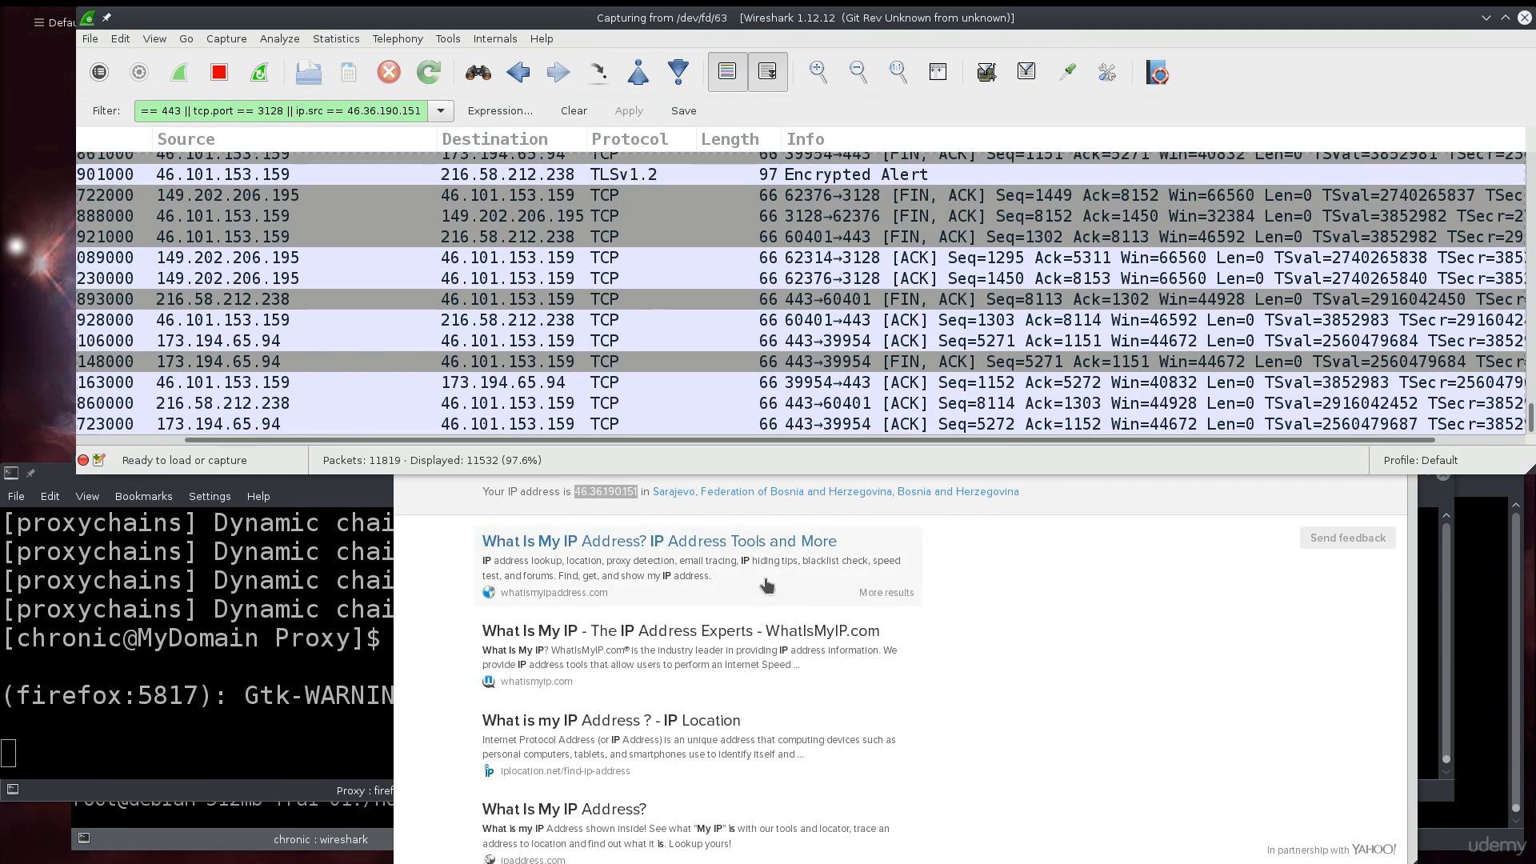
# - Close Firefox and relaunch it with 'proxychains4 firefox' from the Konsole history
pyautogui.click(1237, 544)
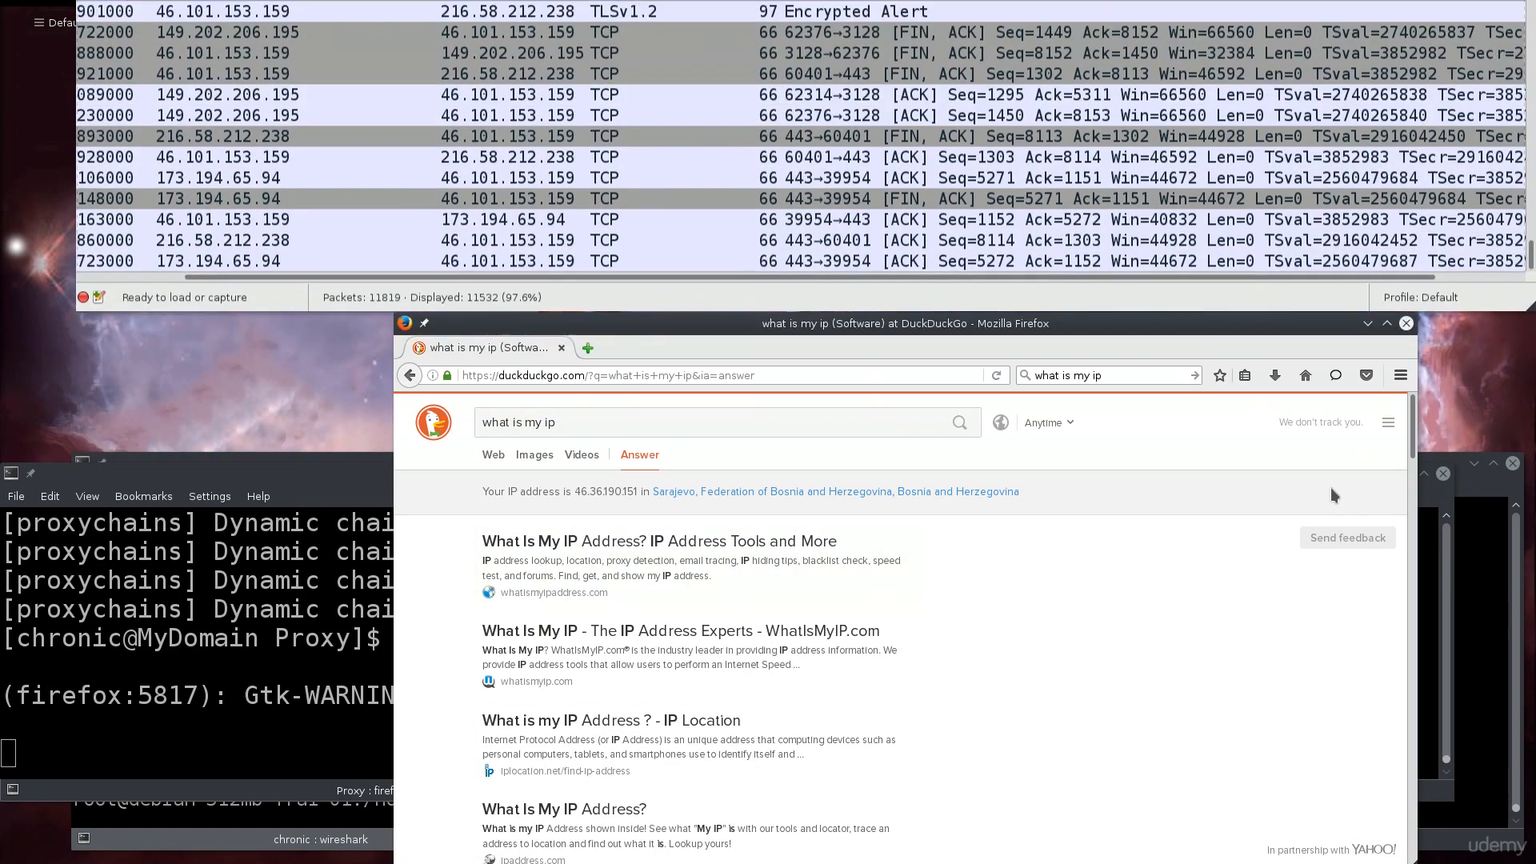
pyautogui.click(1411, 330)
pyautogui.click(720, 696)
pyautogui.press('Up')
pyautogui.press('Up')
pyautogui.press('Return')
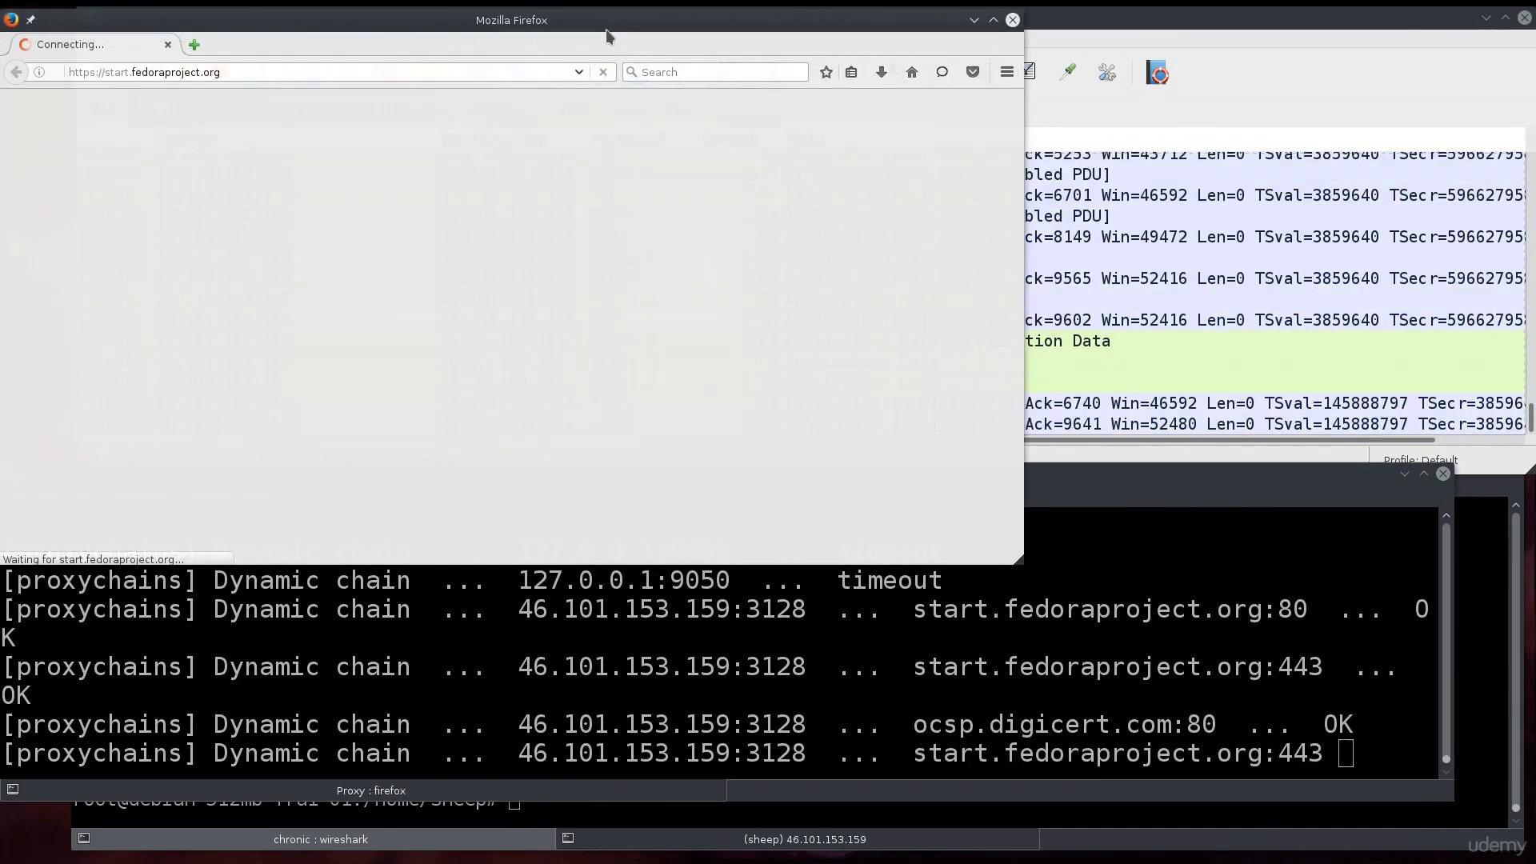
# - Bring Wireshark forward and inspect port 3128 packets from 46.36.190.151 in the live capture
pyautogui.click(1120, 112)
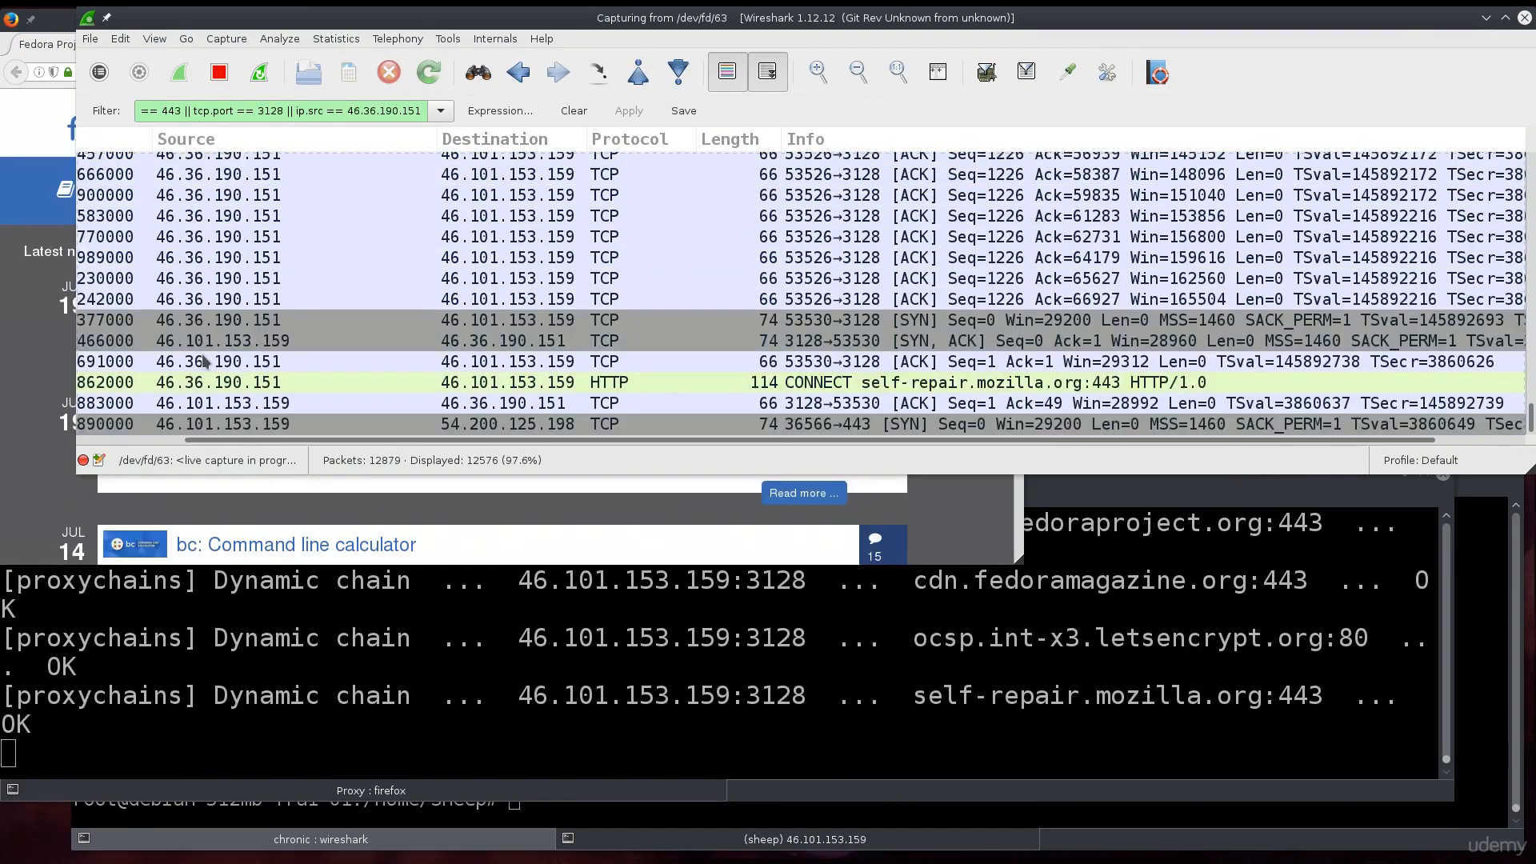
pyautogui.click(207, 365)
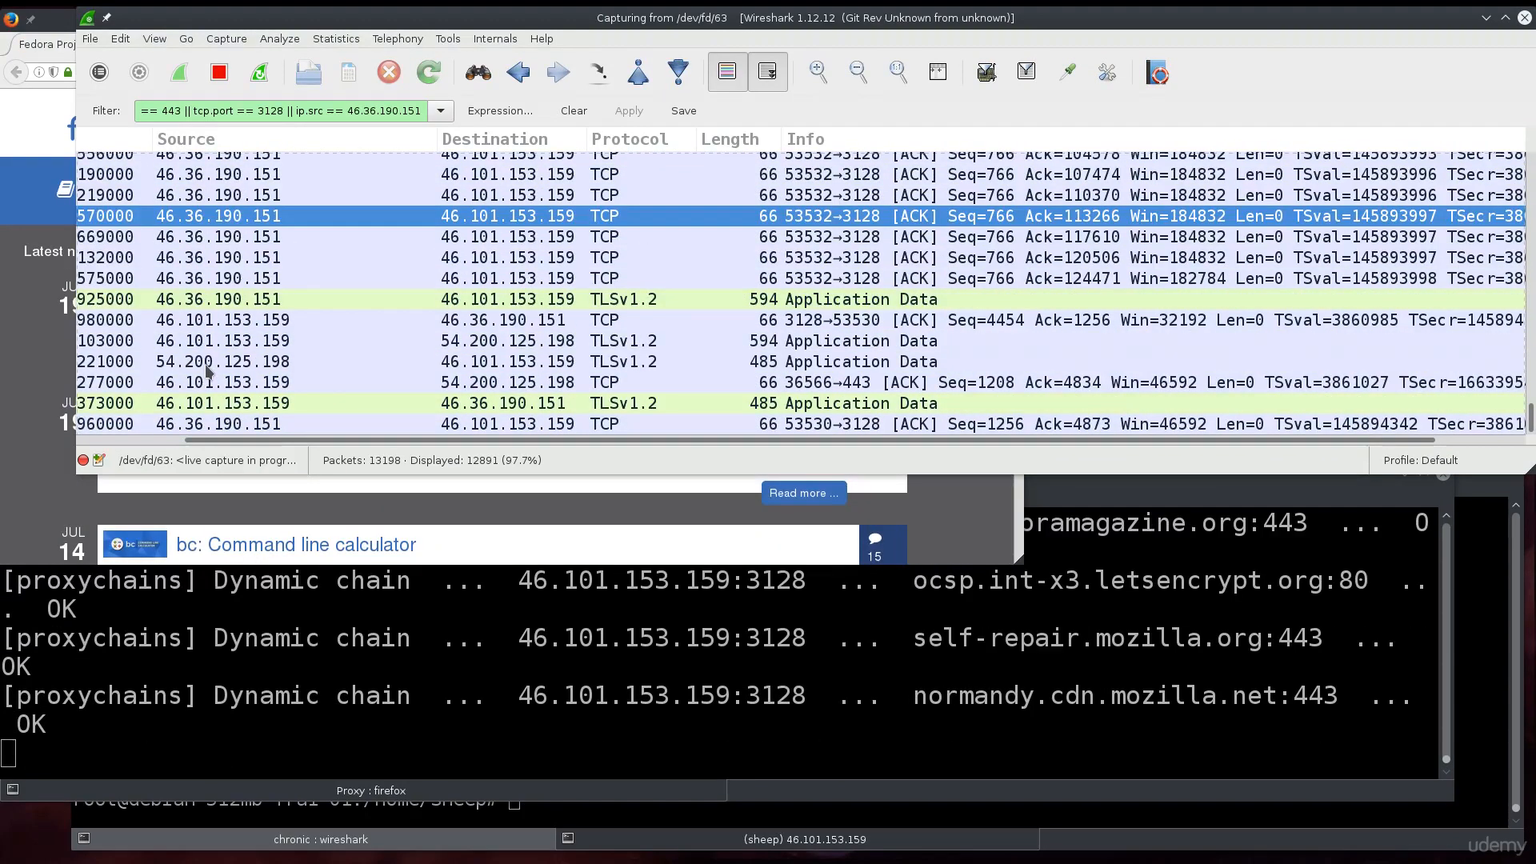
pyautogui.scroll(3, 207, 368)
pyautogui.click(201, 256)
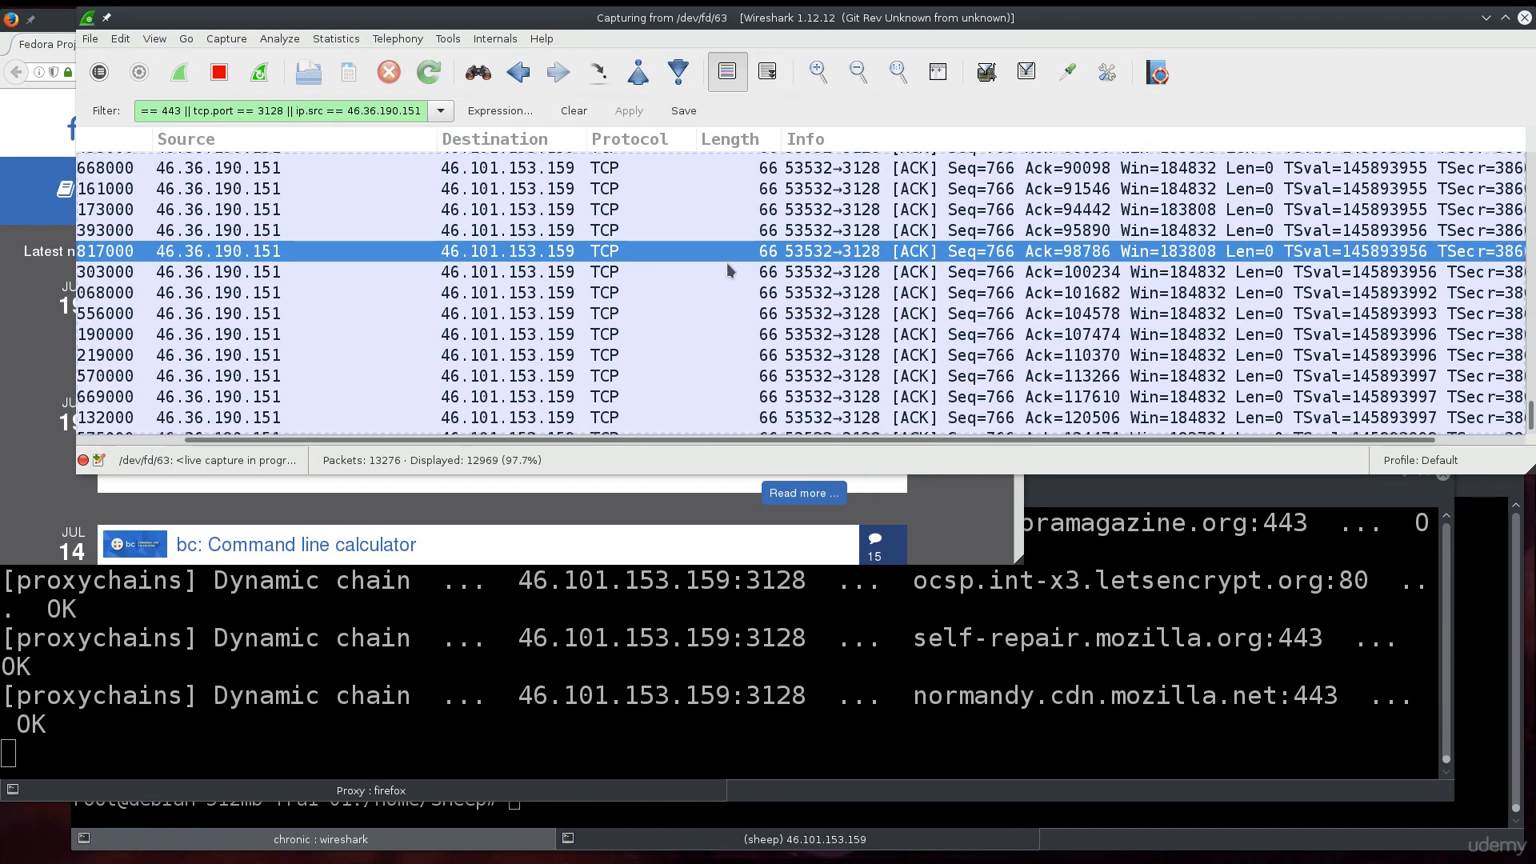
pyautogui.scroll(-10, 770, 300)
pyautogui.scroll(-5, 768, 300)
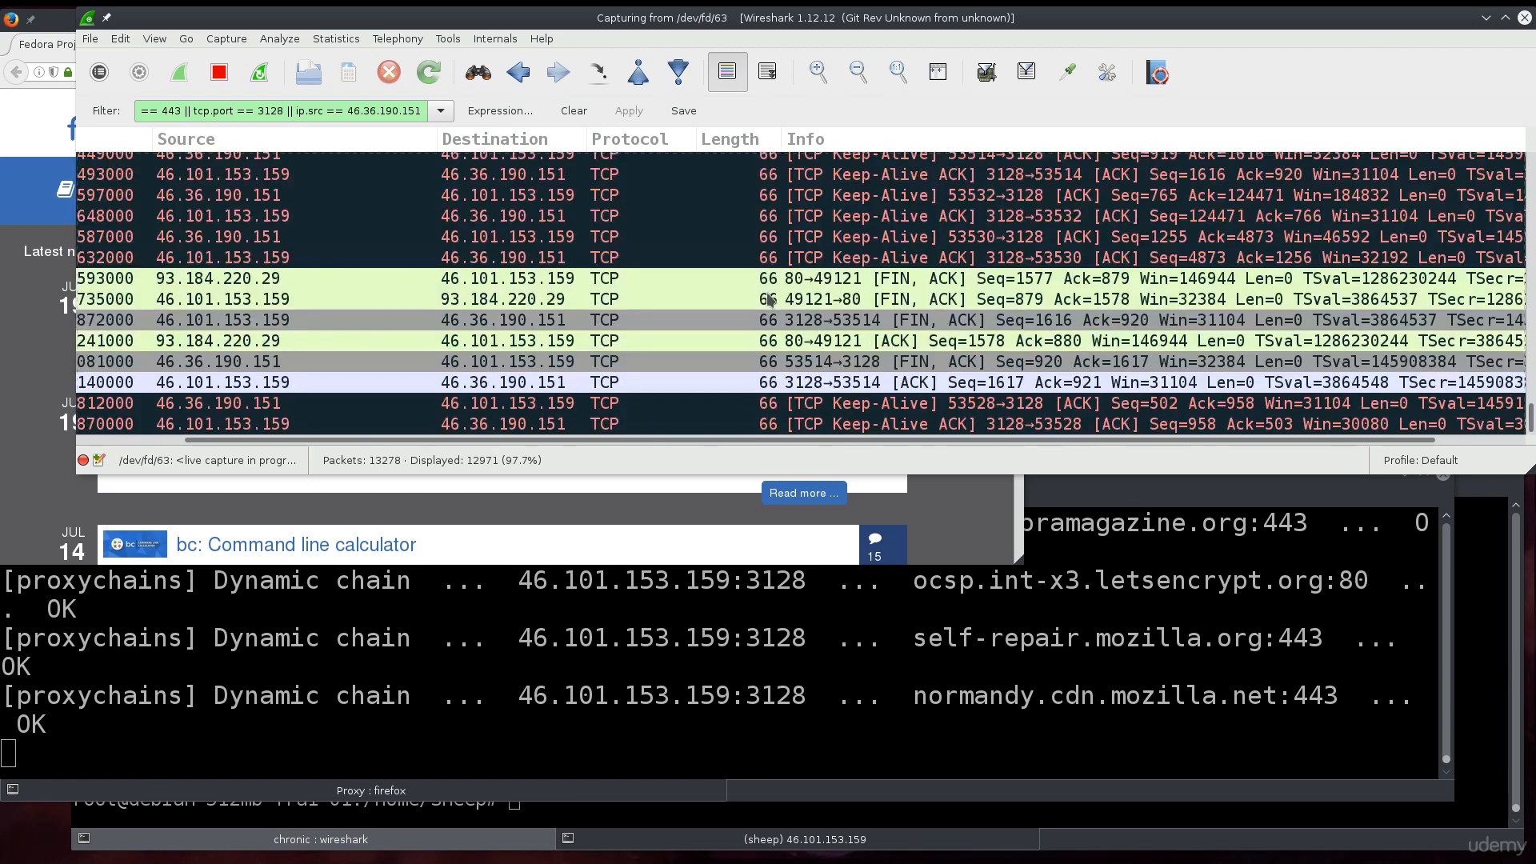